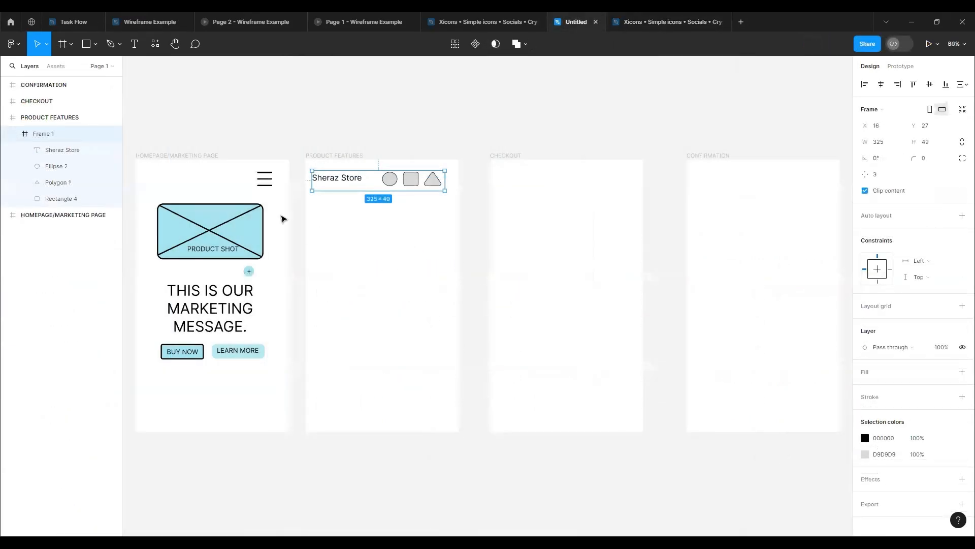
left_click(207, 171)
key("ctrl+v")
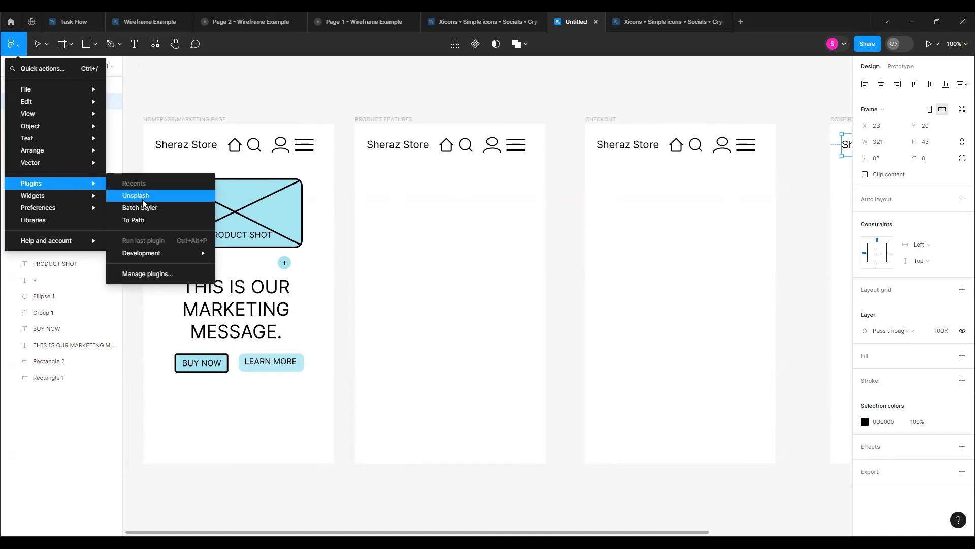
left_click(147, 274)
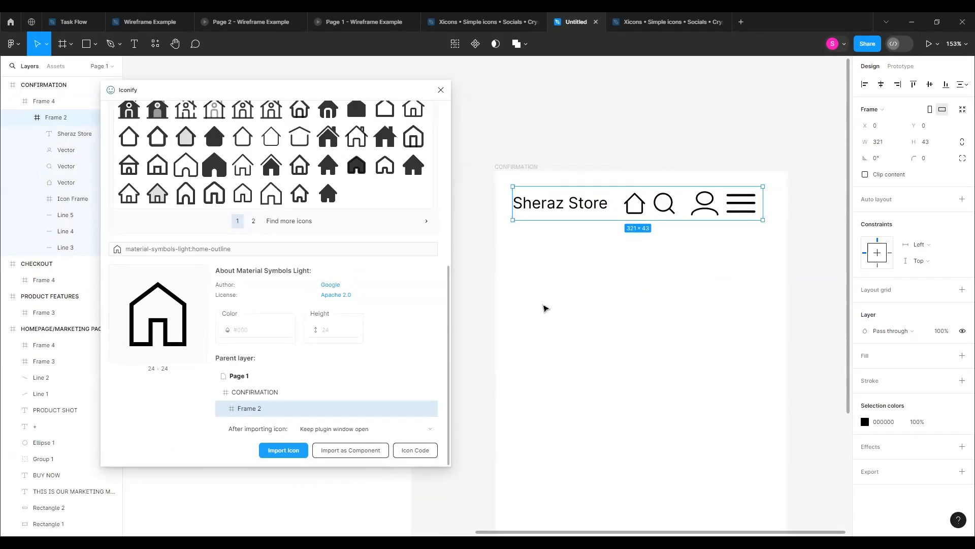
left_click_drag(159, 371, 605, 323)
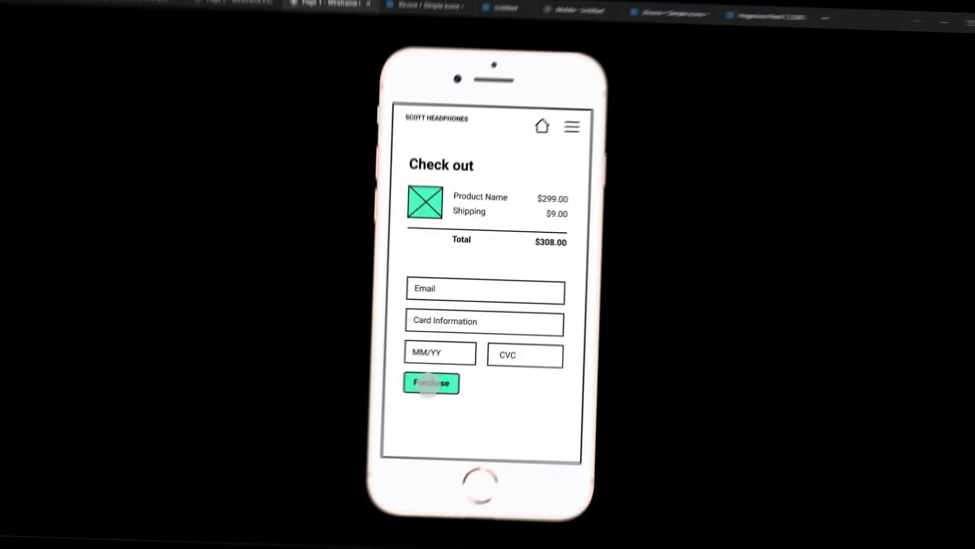
left_click(429, 384)
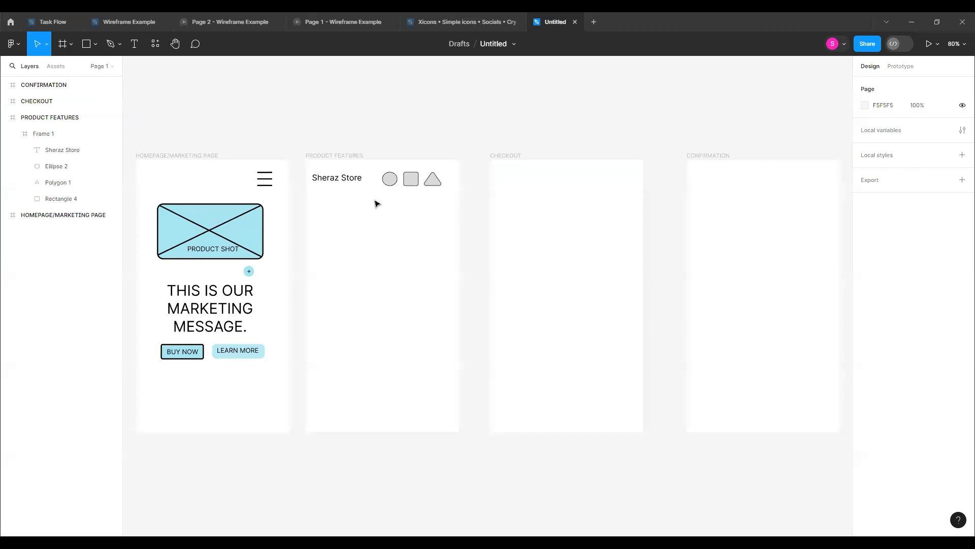
Ungroup the header frame on the PRODUCT FEATURES screen and check that its shapes and text can be selected individually
left_click(409, 187)
right_click(406, 178)
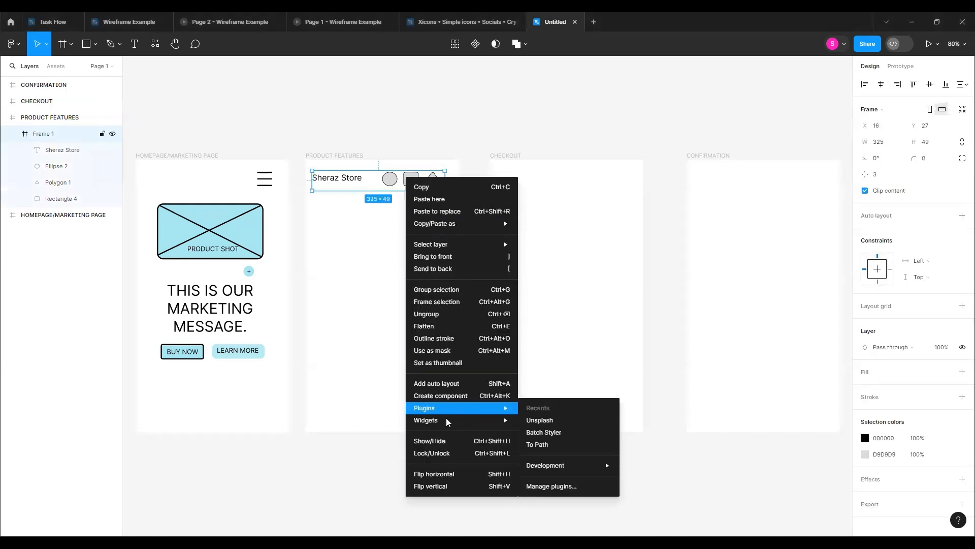
mouse_move(446, 420)
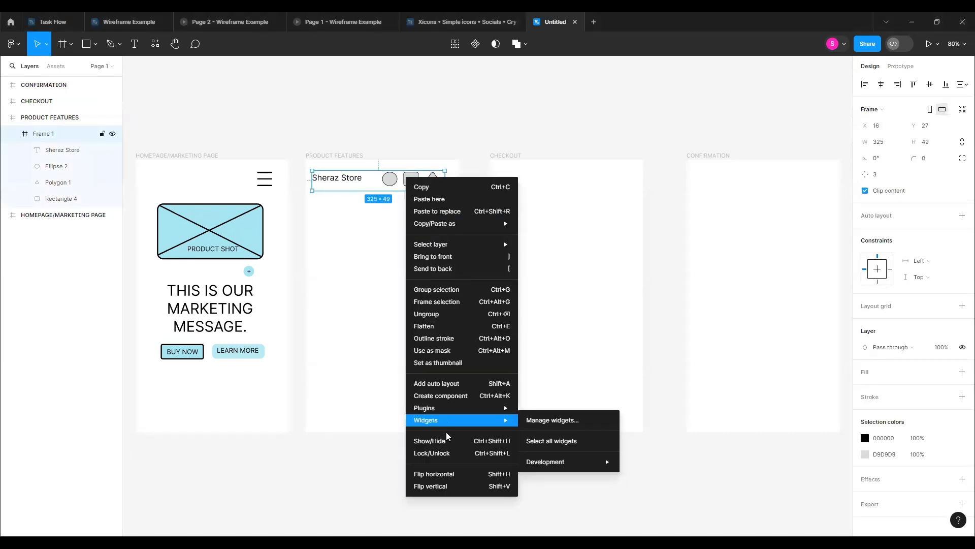
left_click(450, 313)
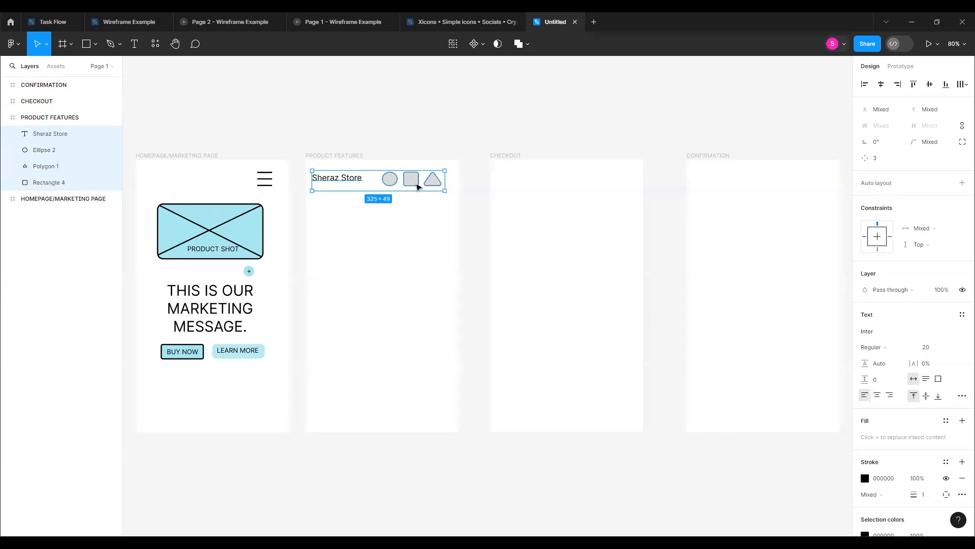
left_click(413, 216)
left_click(392, 180)
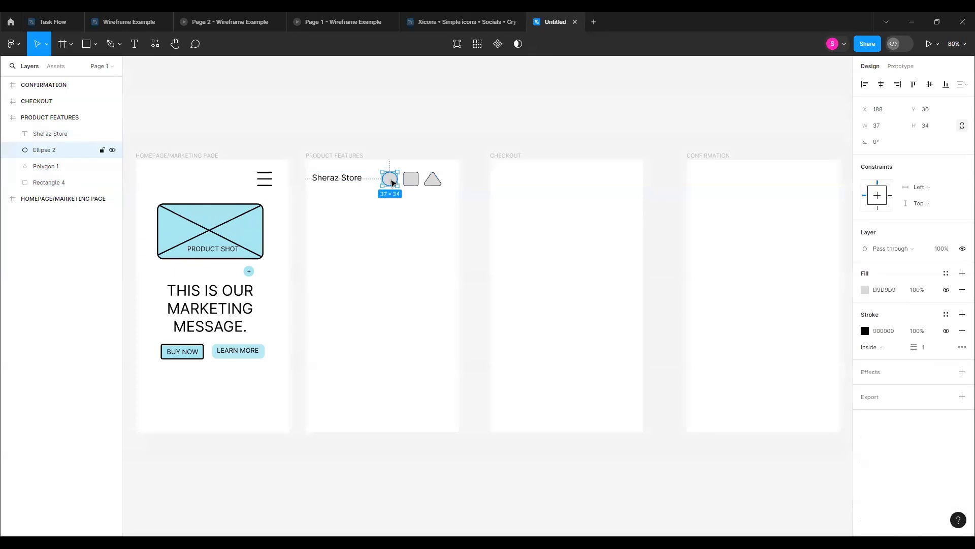
left_click(434, 182)
left_click(347, 182)
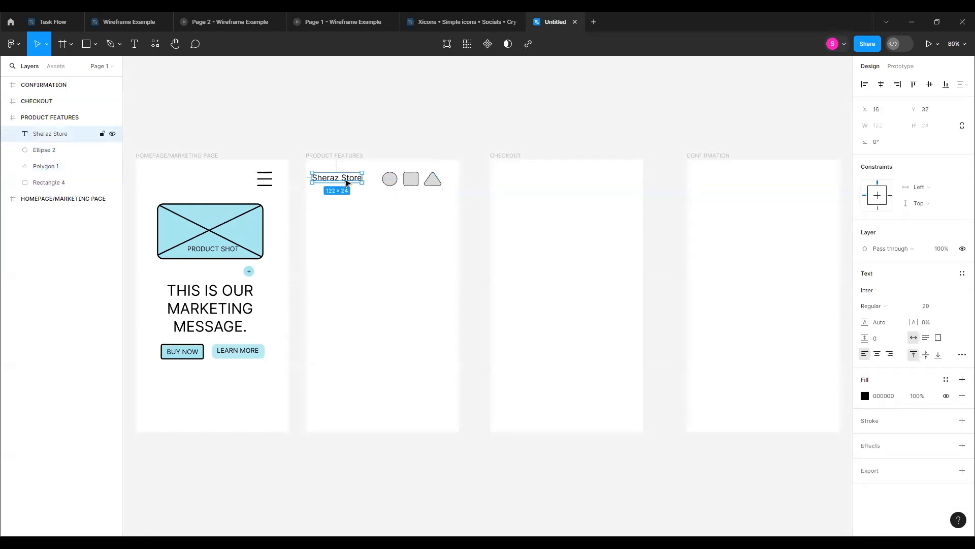
left_click(417, 227)
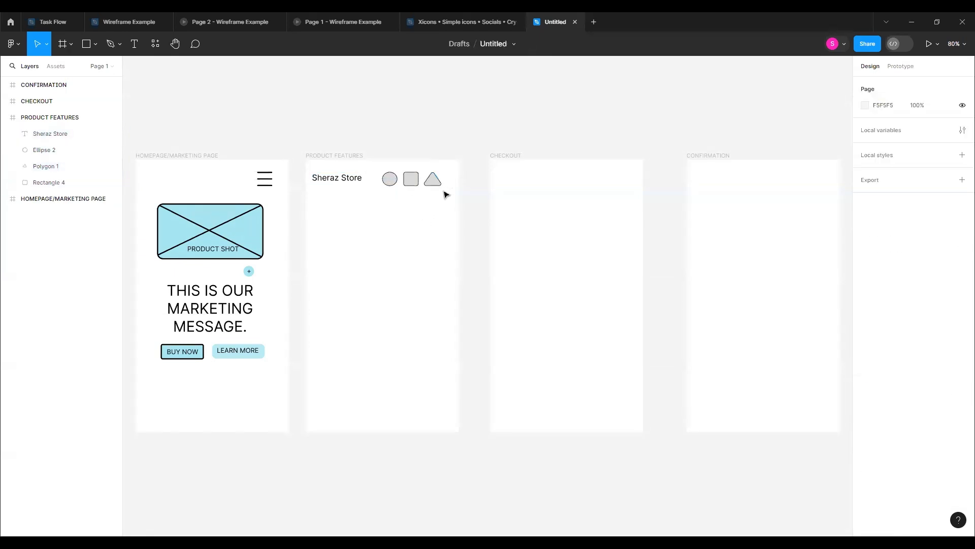
Wrap the store name text, circle, square and triangle of the PRODUCT FEATURES header in a single frame
left_click_drag(446, 195, 300, 168)
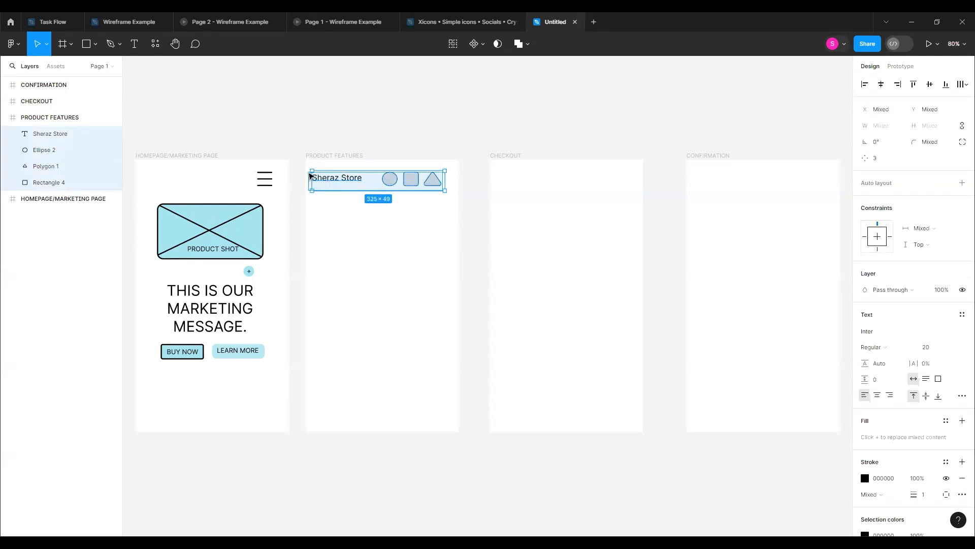
right_click(368, 178)
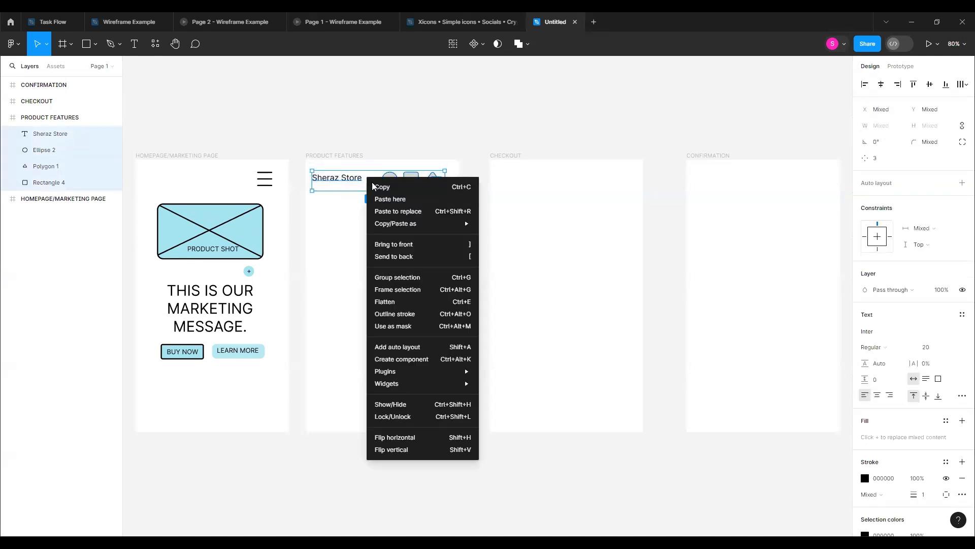
left_click(420, 288)
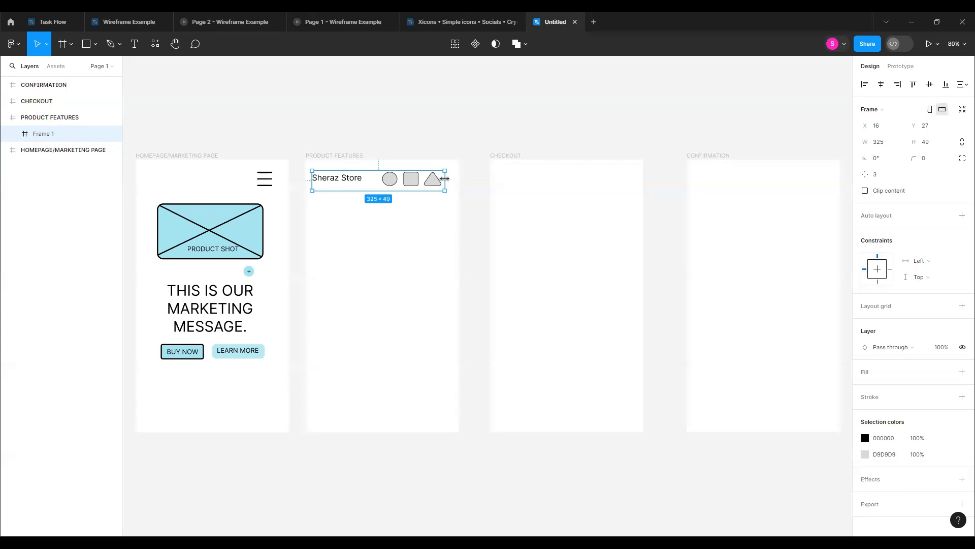
Set the horizontal constraint of the triangle inside the header frame to Left
mouse_move(444, 178)
left_mouse_down()
mouse_move(428, 179)
mouse_move(446, 178)
left_mouse_up()
left_click(919, 262)
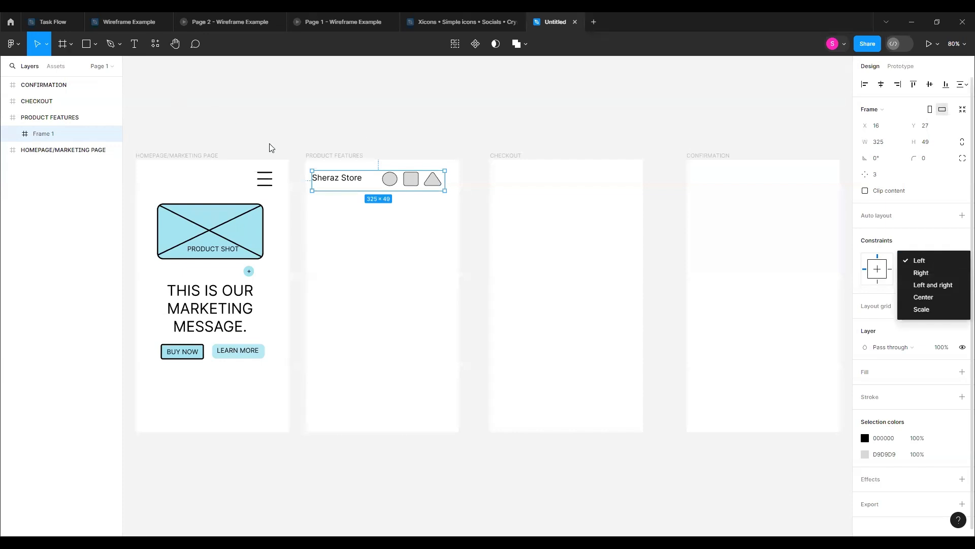
left_click(436, 179)
left_click(433, 179)
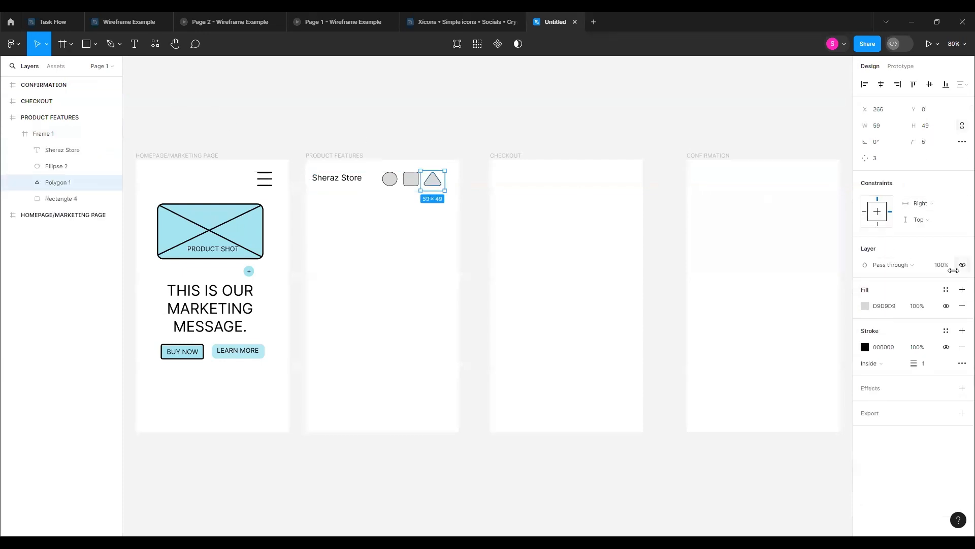
left_click(928, 205)
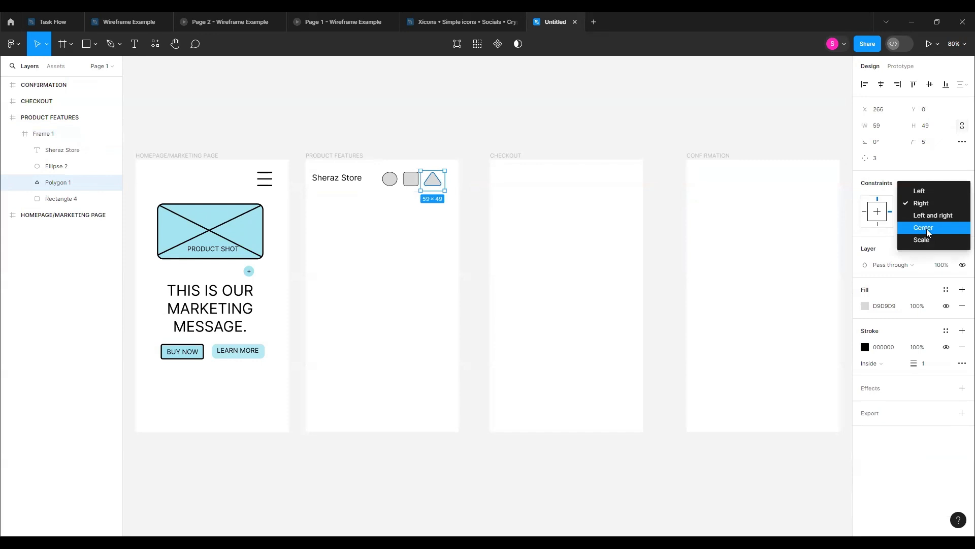
left_click(920, 191)
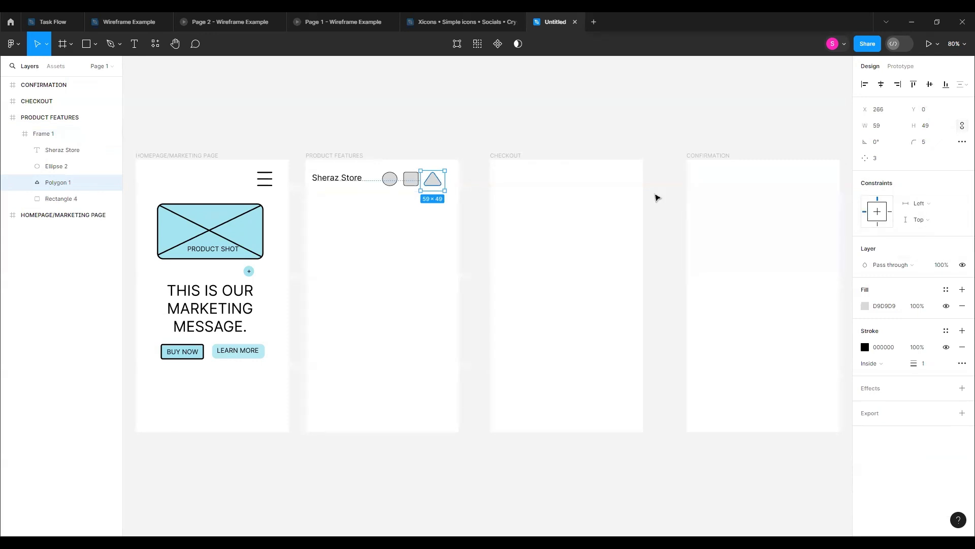
Enable Clip content on the header frame, testing the frame by resizing its width to 266 and back to 325
left_click(656, 197)
left_click(384, 177)
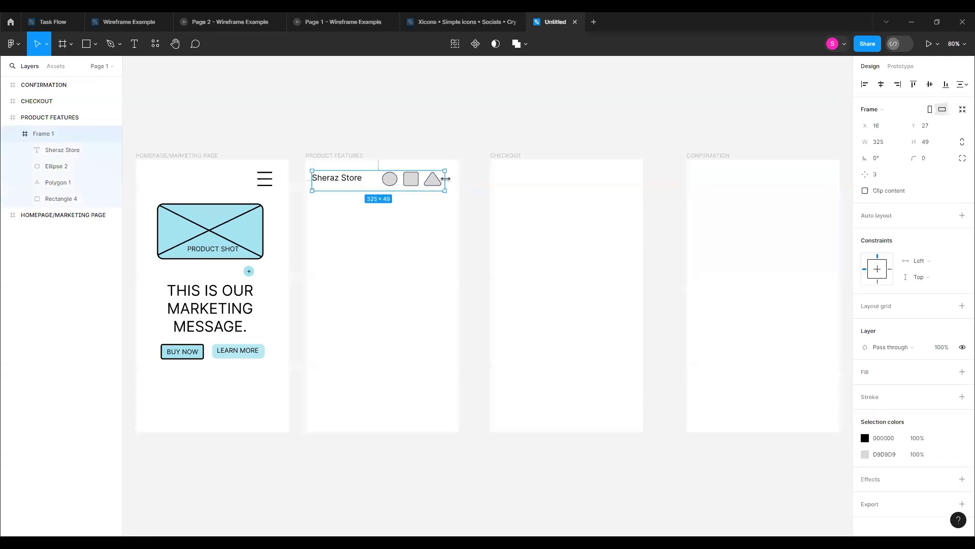
left_click_drag(445, 180, 422, 179)
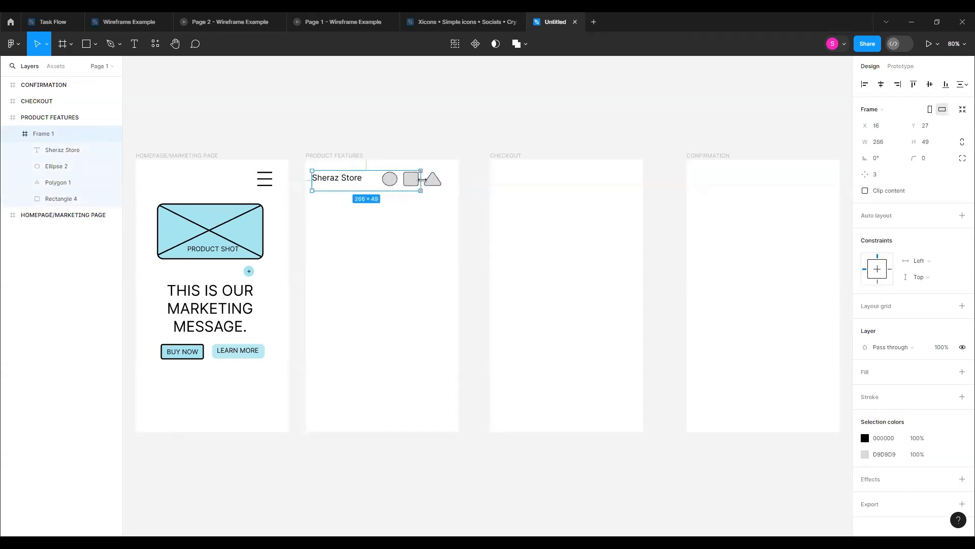
left_click(865, 192)
left_click_drag(422, 183, 444, 192)
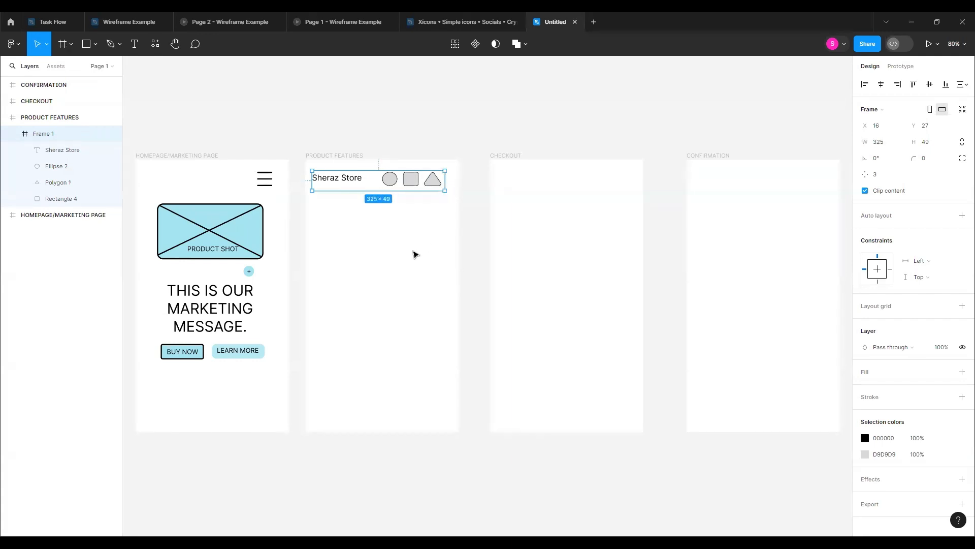
Set the horizontal constraint of the triangle inside the header frame to Right
left_click(417, 186)
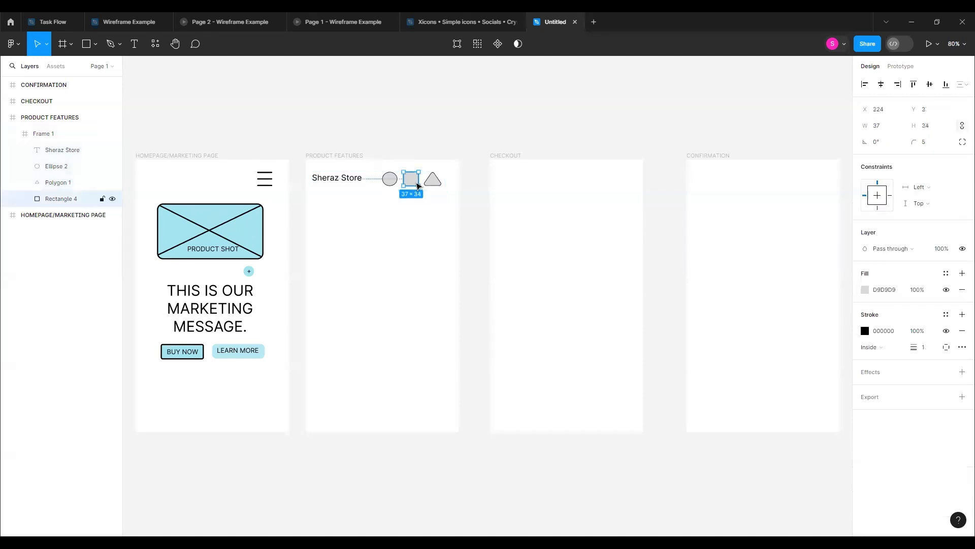
left_click(432, 181)
double_click(432, 181)
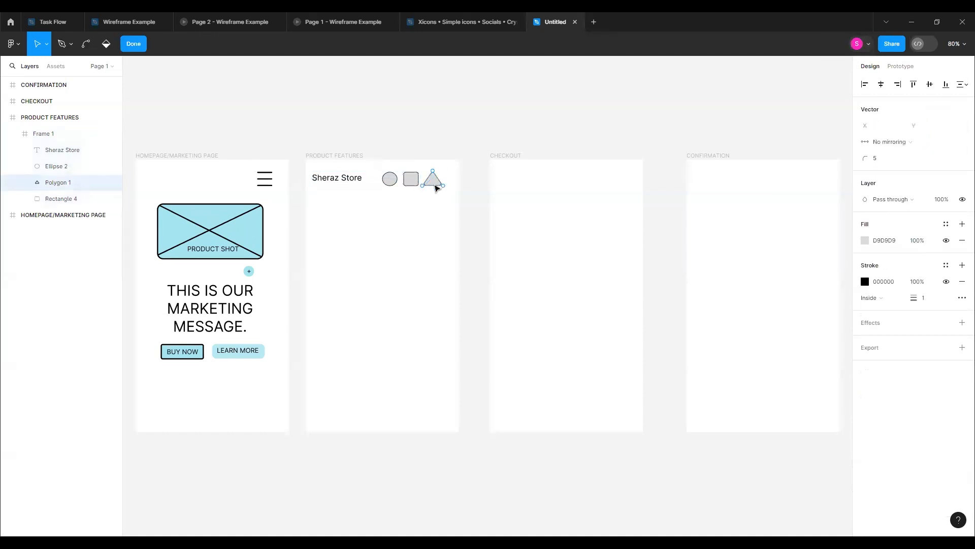
key("Escape")
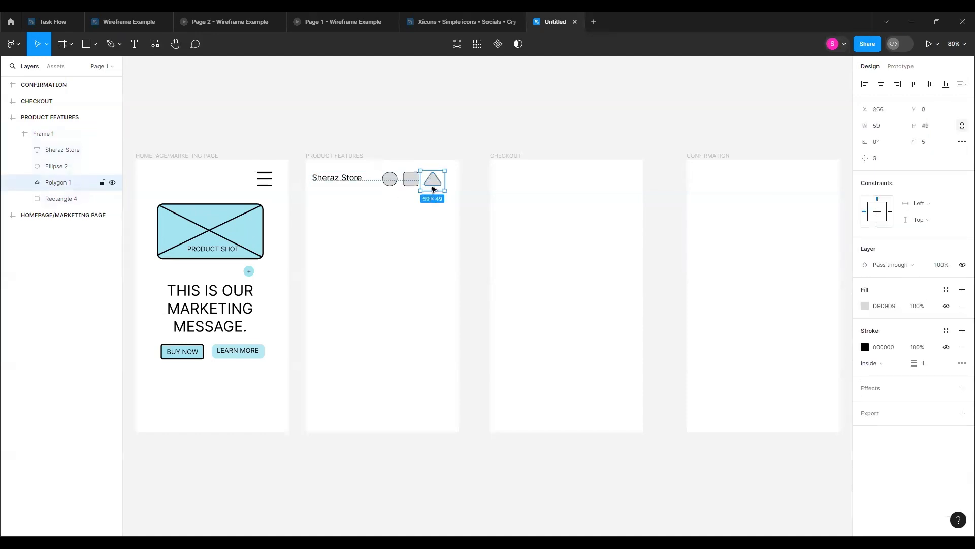
double_click(434, 183)
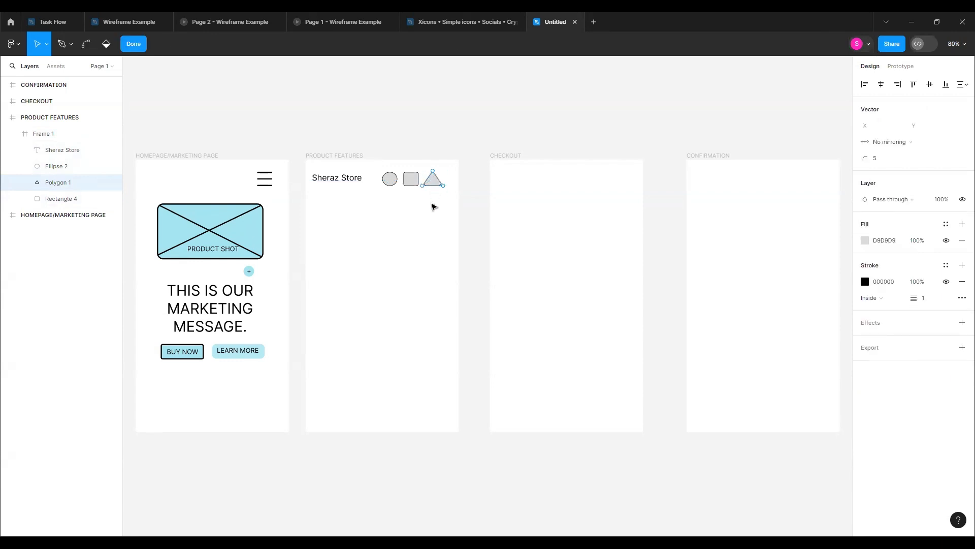
key("Escape")
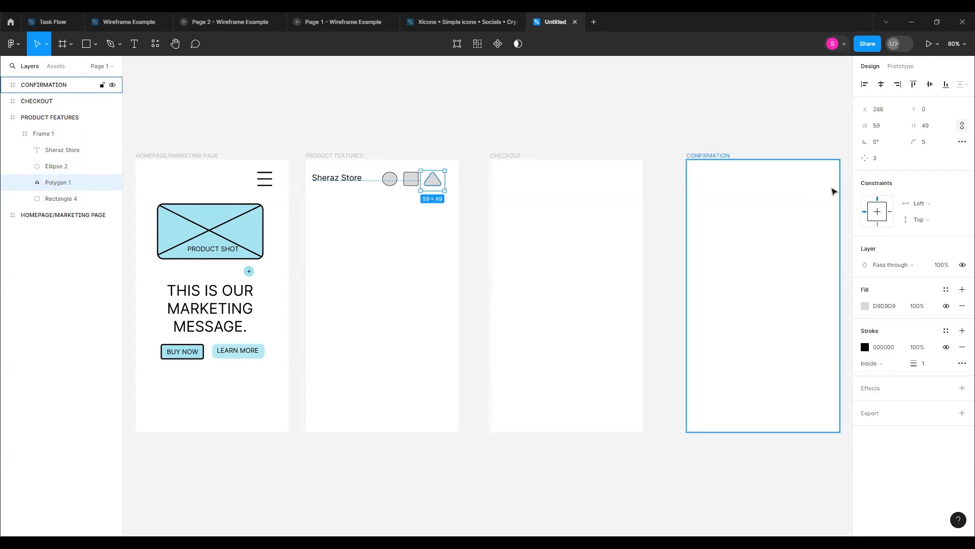
left_click(958, 210)
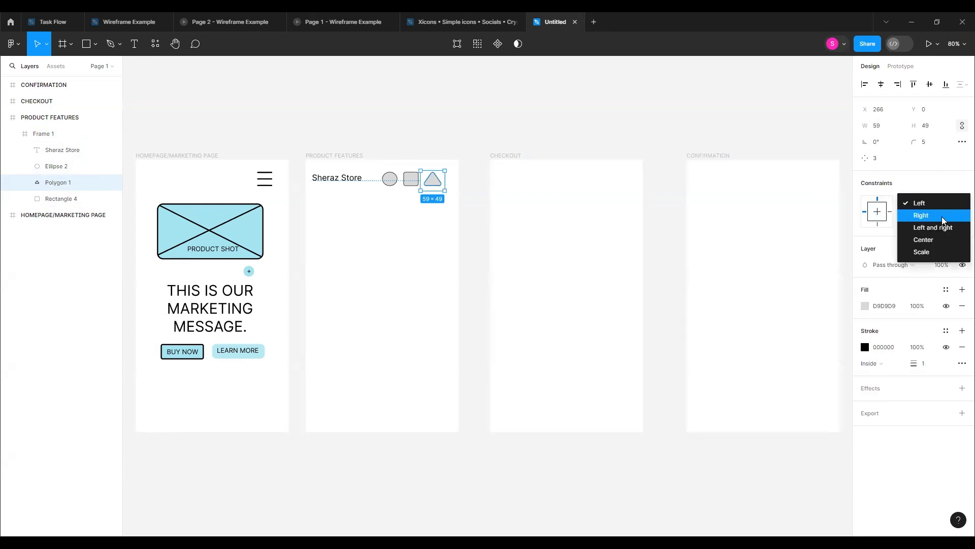
left_click(943, 220)
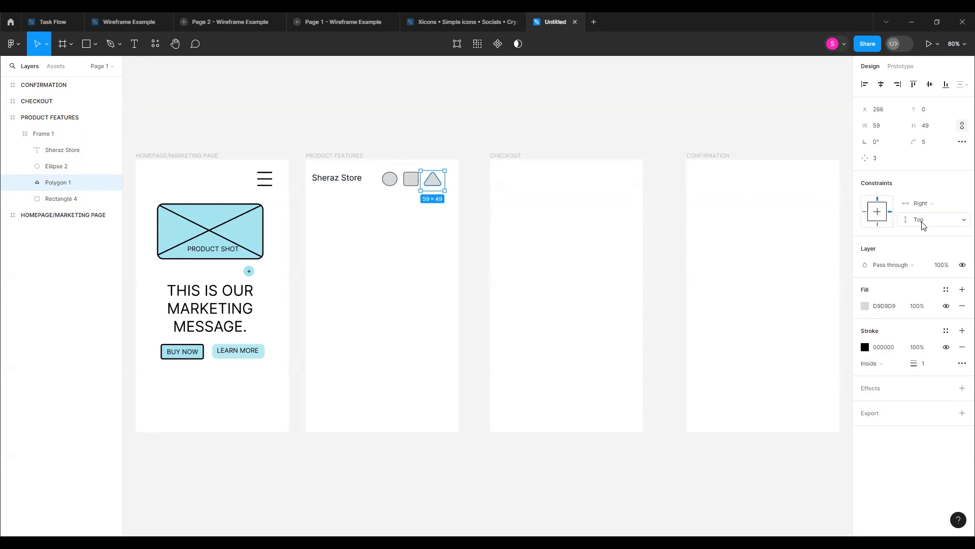
Test the triangle's constraint by resizing the header frame horizontally and returning it to a width of 325
left_click(386, 219)
left_click(370, 191)
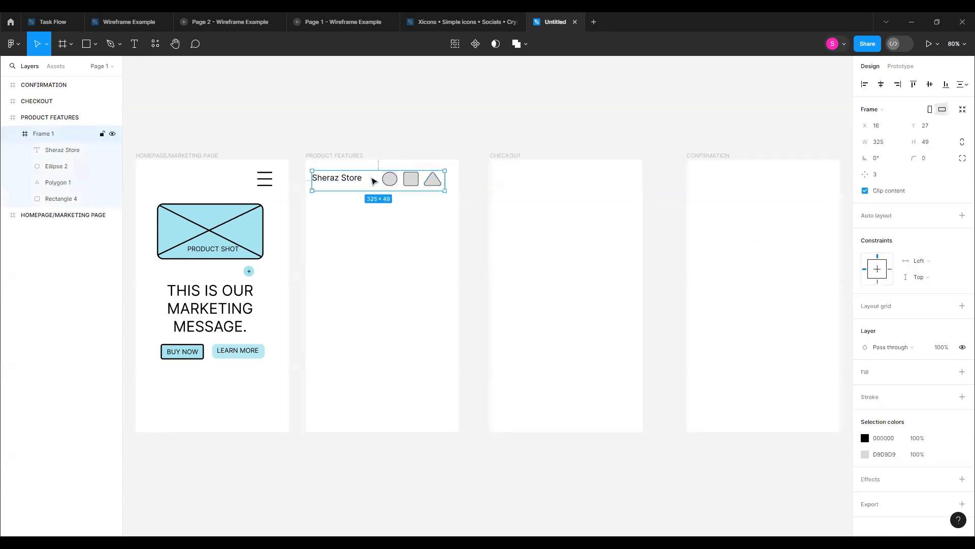
mouse_move(445, 182)
left_mouse_down()
mouse_move(381, 203)
mouse_move(442, 196)
left_mouse_up()
left_click(383, 230)
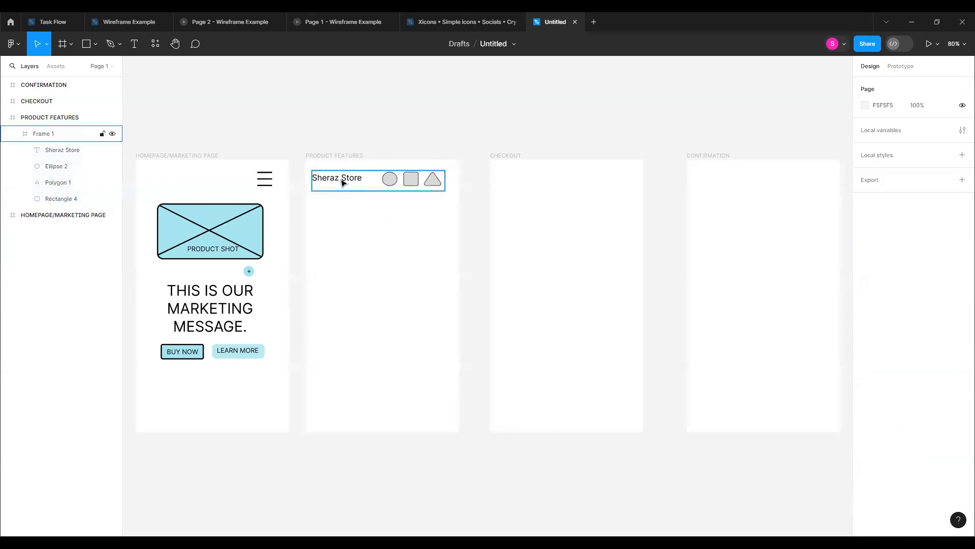
Choose Left as the store name text's horizontal constraint and test it by resizing the header frame from both sides
double_click(343, 180)
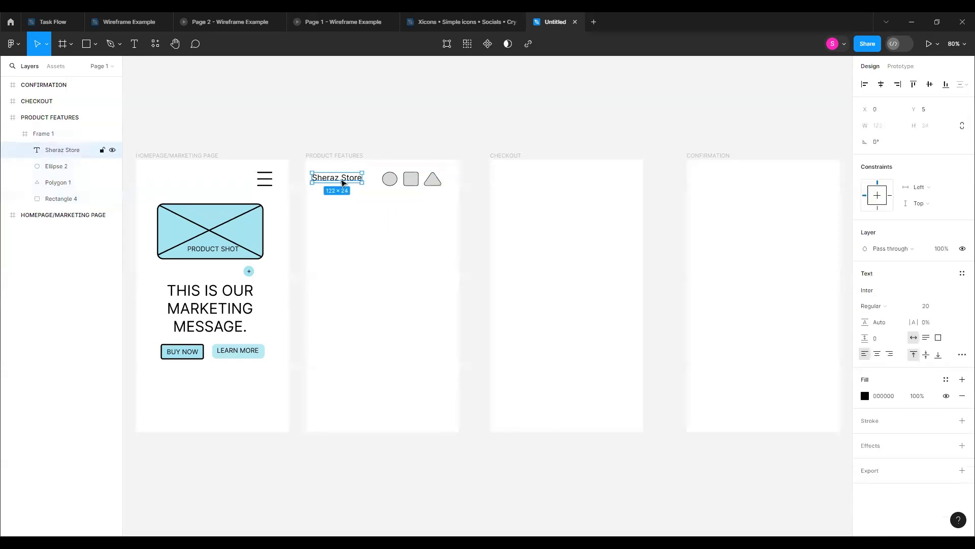
left_click(944, 191)
left_click(935, 187)
left_click(398, 225)
left_click(371, 180)
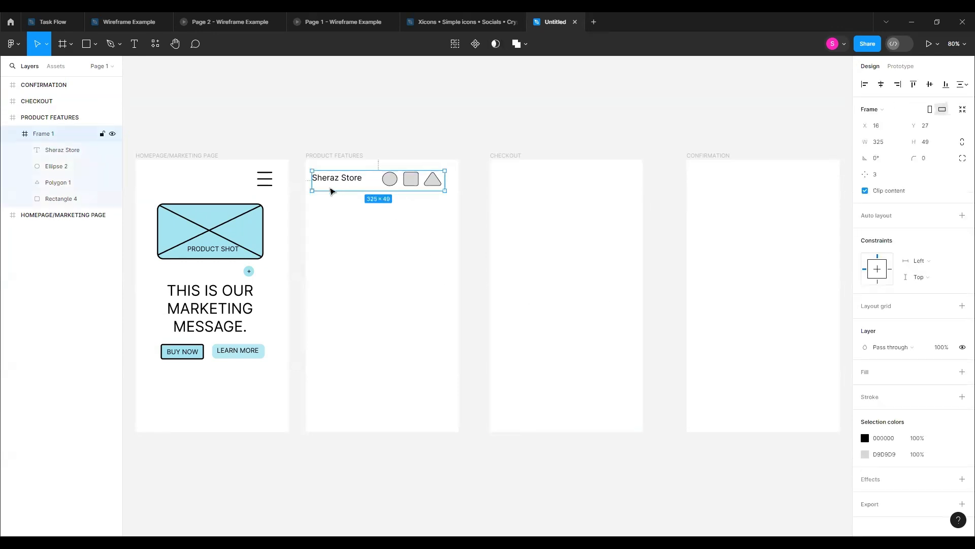
mouse_move(311, 179)
left_mouse_down()
mouse_move(386, 192)
mouse_move(310, 194)
left_mouse_up()
mouse_move(445, 175)
left_mouse_down()
mouse_move(371, 175)
mouse_move(445, 172)
left_mouse_up()
Open the Figma Community from the file browser and browse the resources tagged Icons
left_click(10, 27)
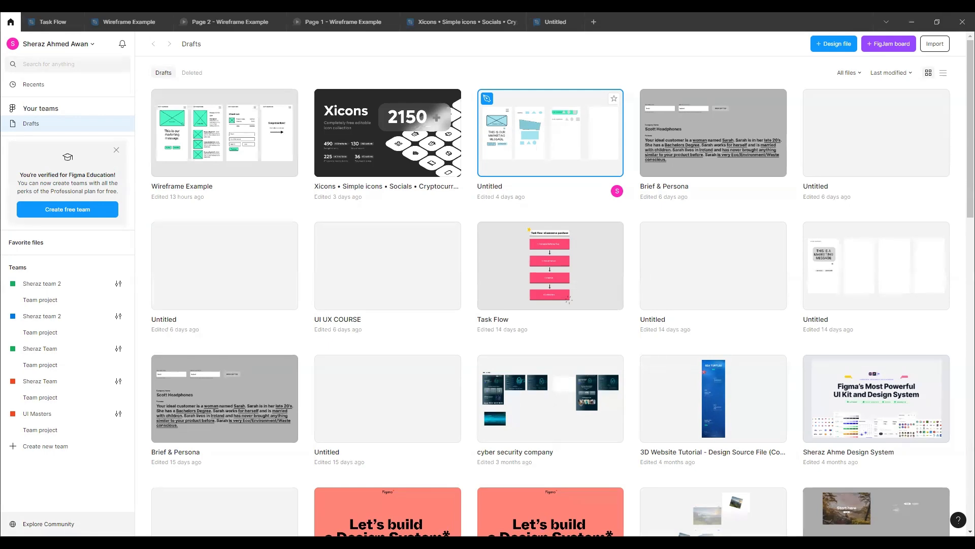
left_click(49, 523)
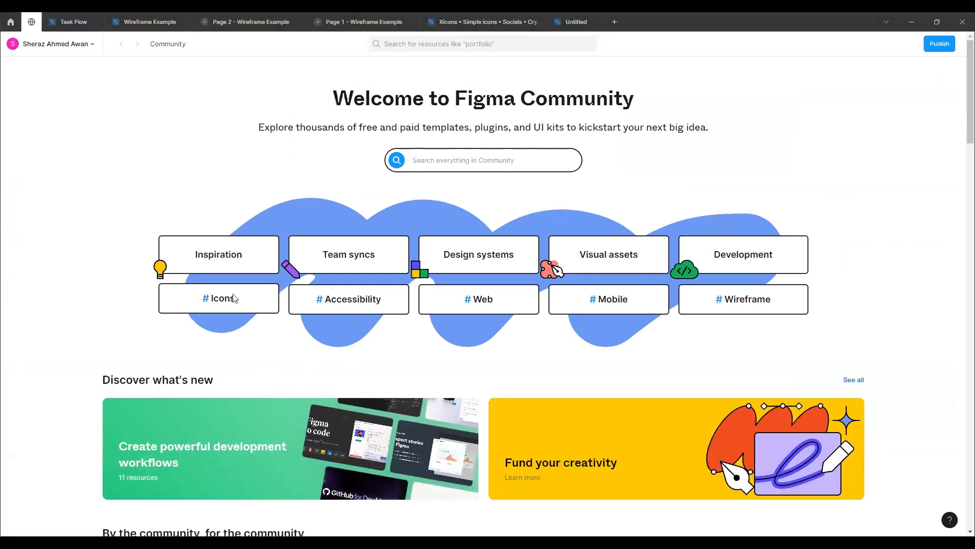
left_click(234, 298)
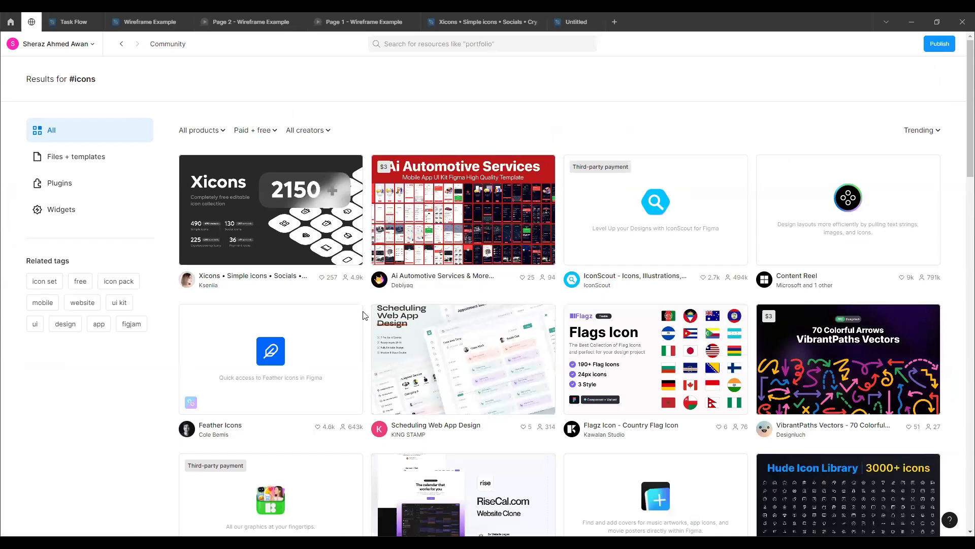
scroll(364, 315, "down", 2)
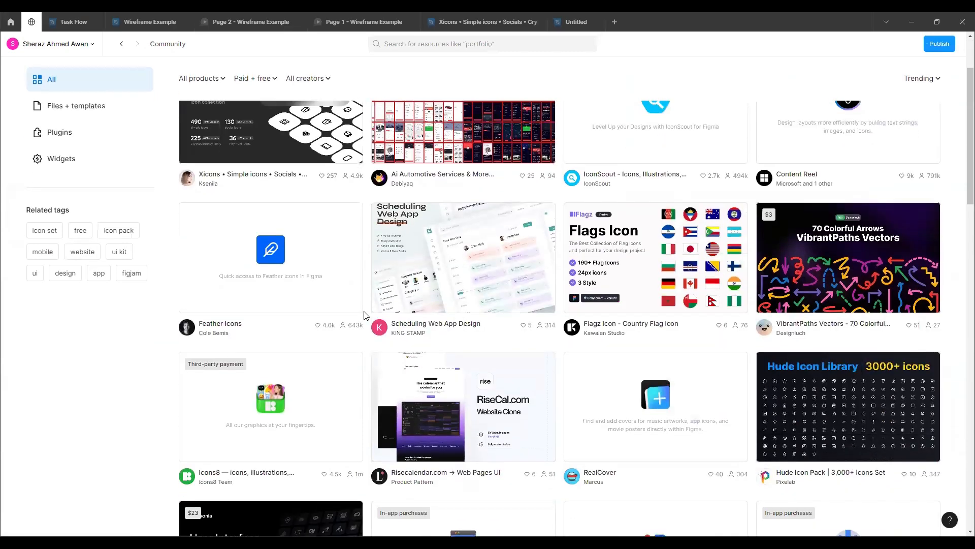
Open the Xicons simple icons, socials, cryptocurrencies and payments collection from the Community as an editable Figma file
scroll(364, 315, "up", 1)
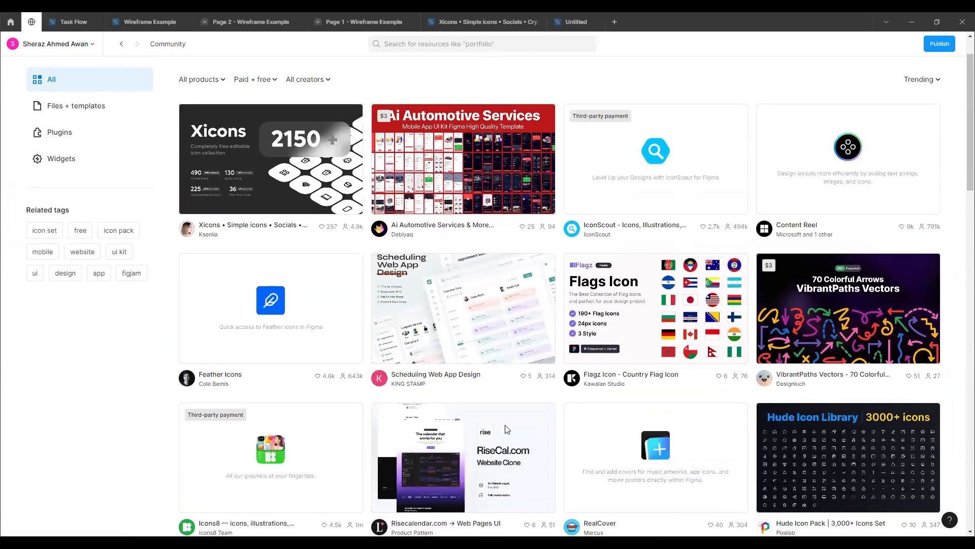
left_click(306, 163)
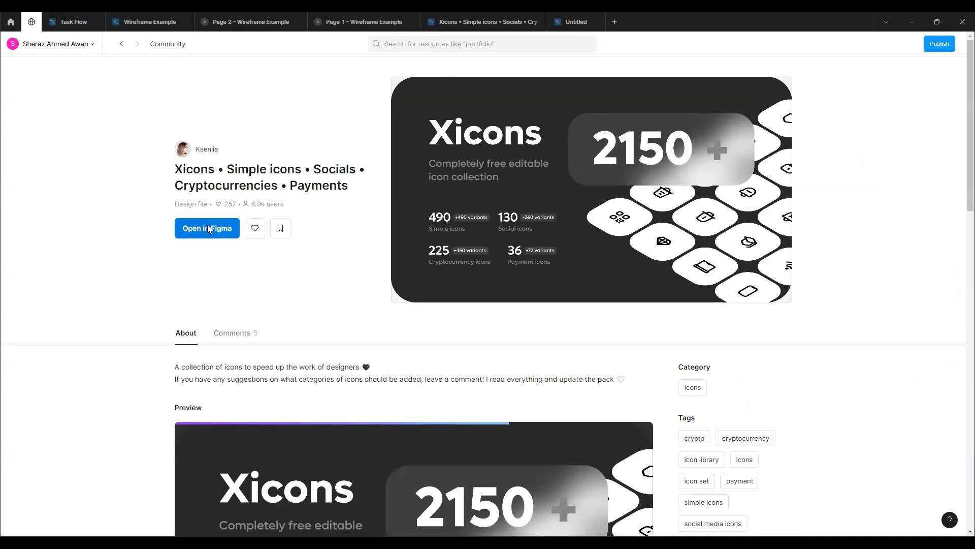
left_click(207, 226)
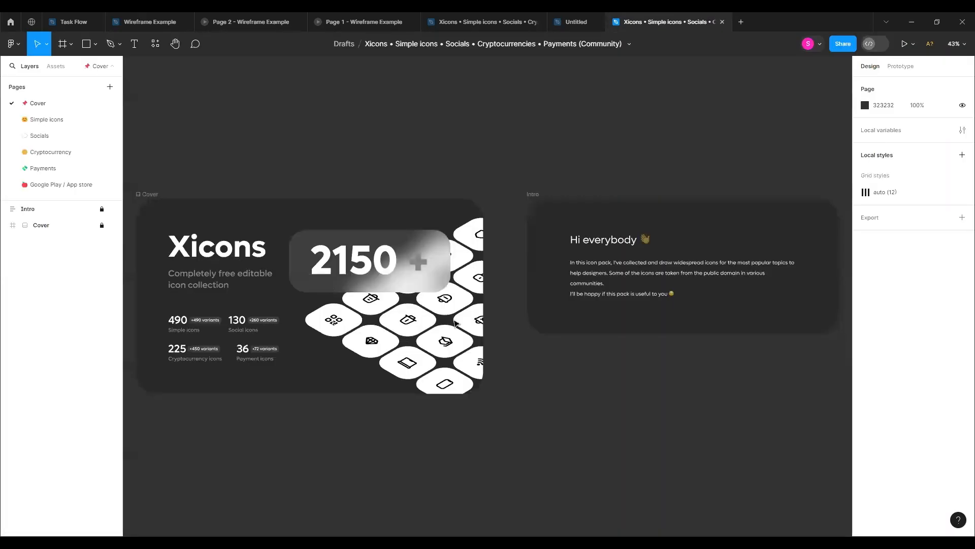
scroll(572, 345, "down", 1)
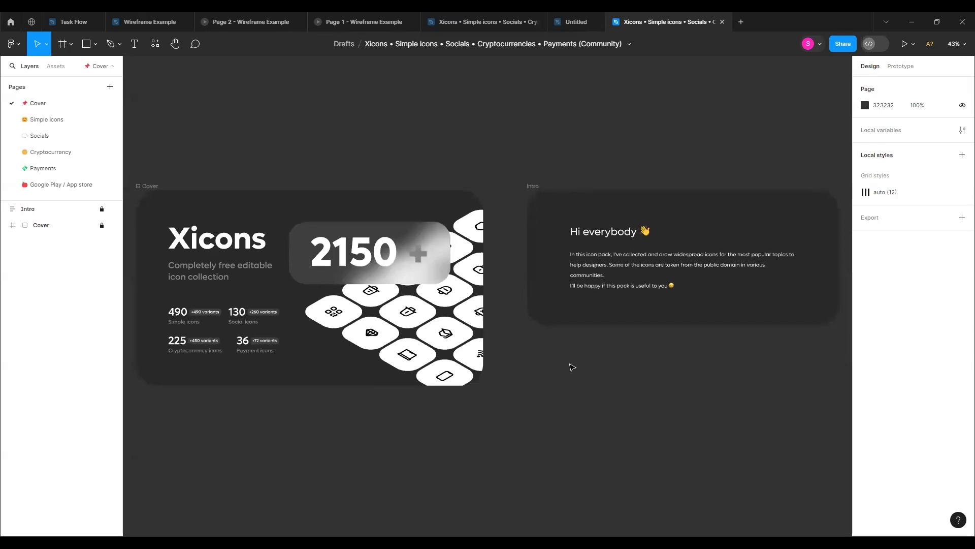
scroll(572, 355, "down", 3)
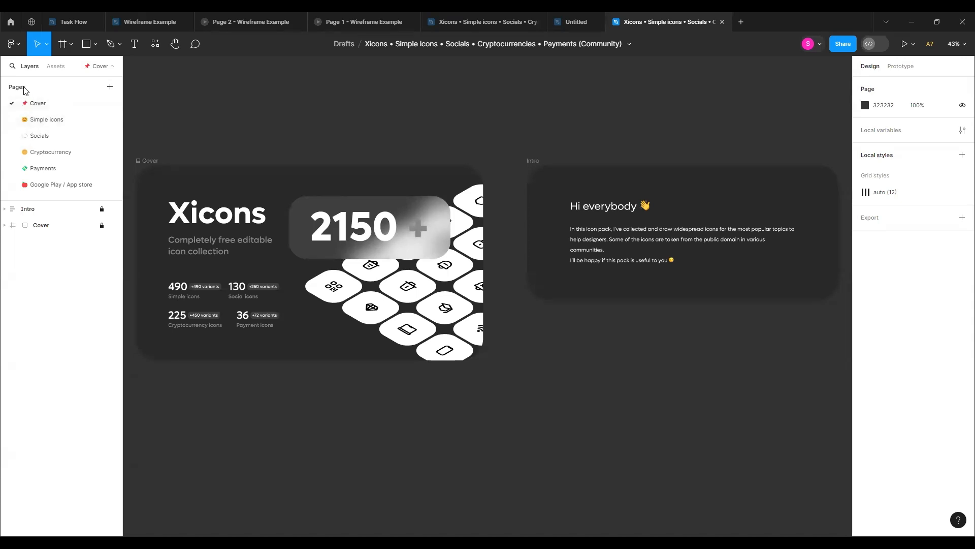
Browse the icon file's Simple icons, Cryptocurrency, Payments and Google Play / App store pages, ending on Simple icons
left_click(48, 121)
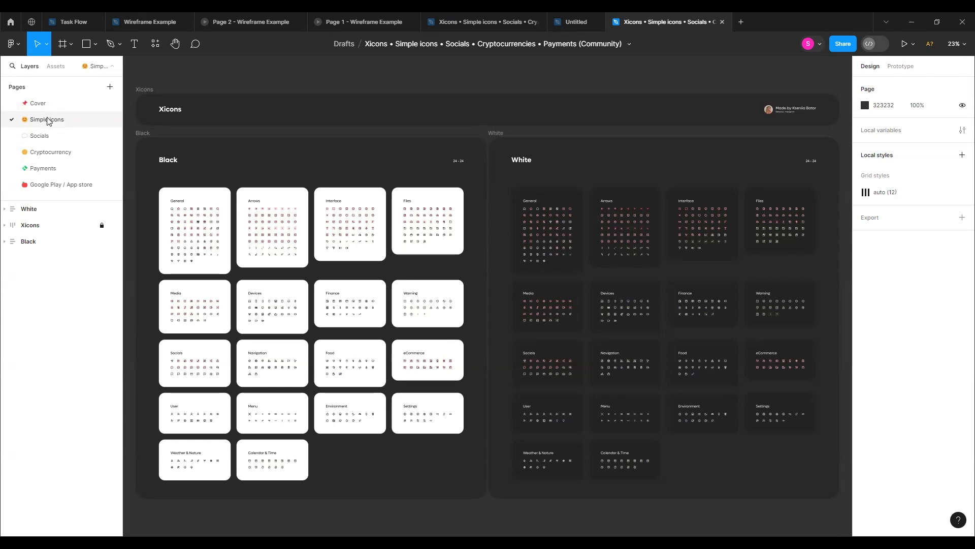
scroll(380, 215, "up", 1)
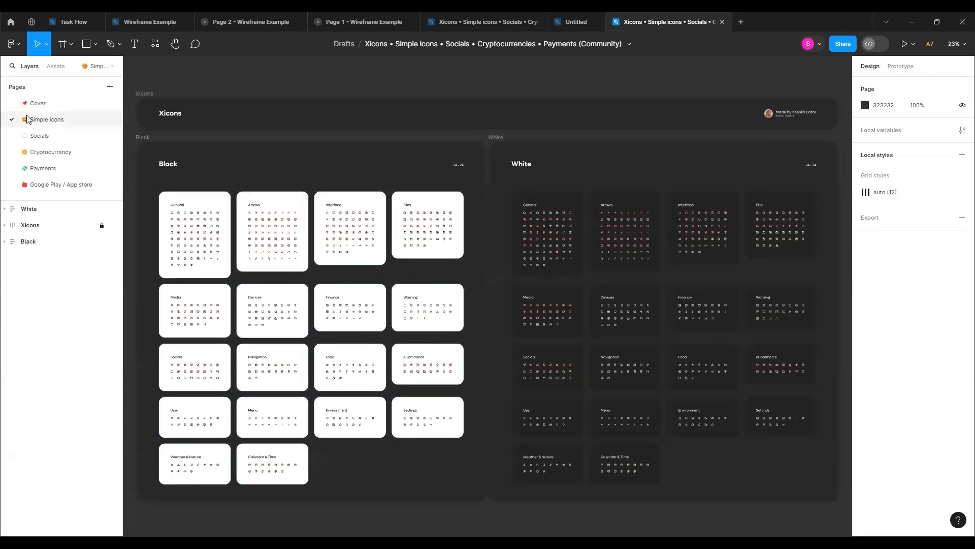
left_click(47, 152)
left_click(43, 168)
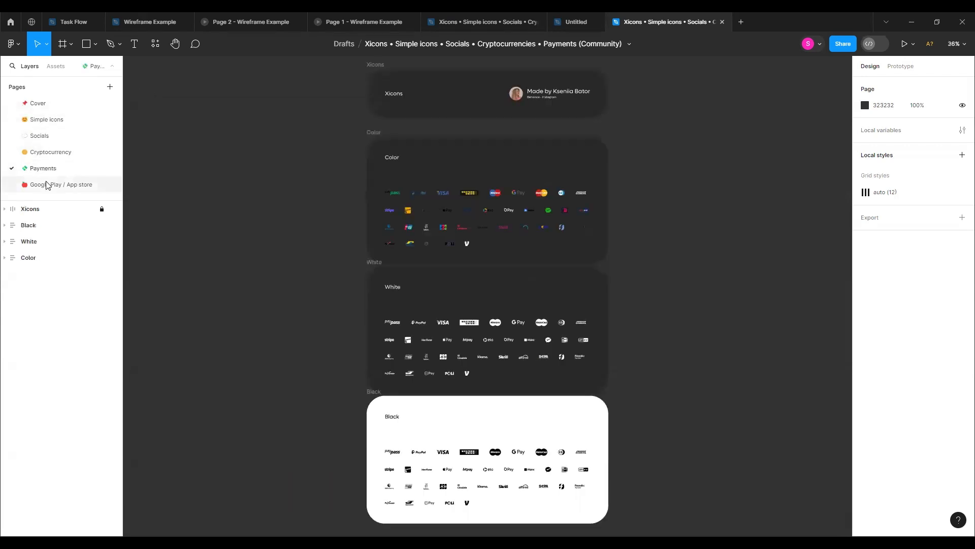
left_click(46, 185)
left_click(40, 121)
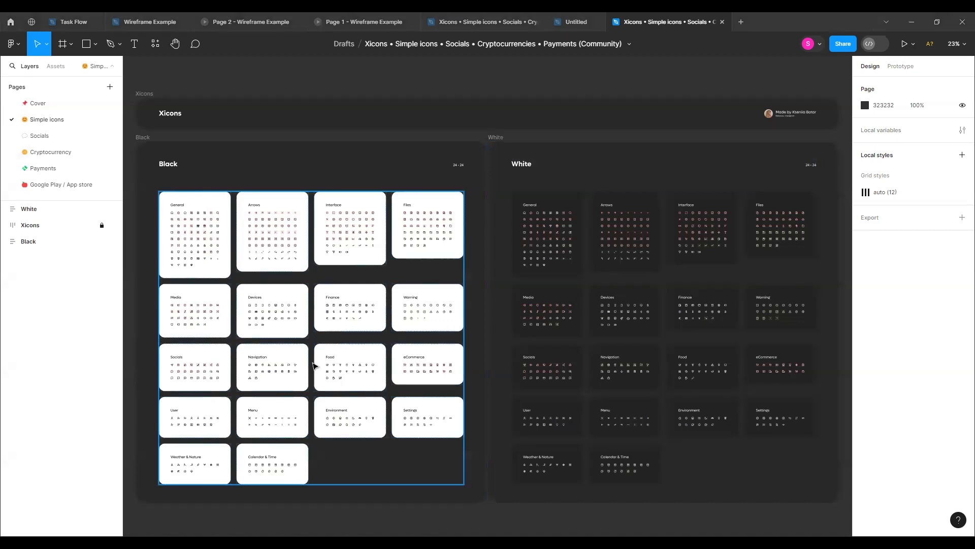
Examine the icon categories in the Black set, including Food, eCommerce, Media and General, for icons suited to the header
scroll(325, 366, "up", 4)
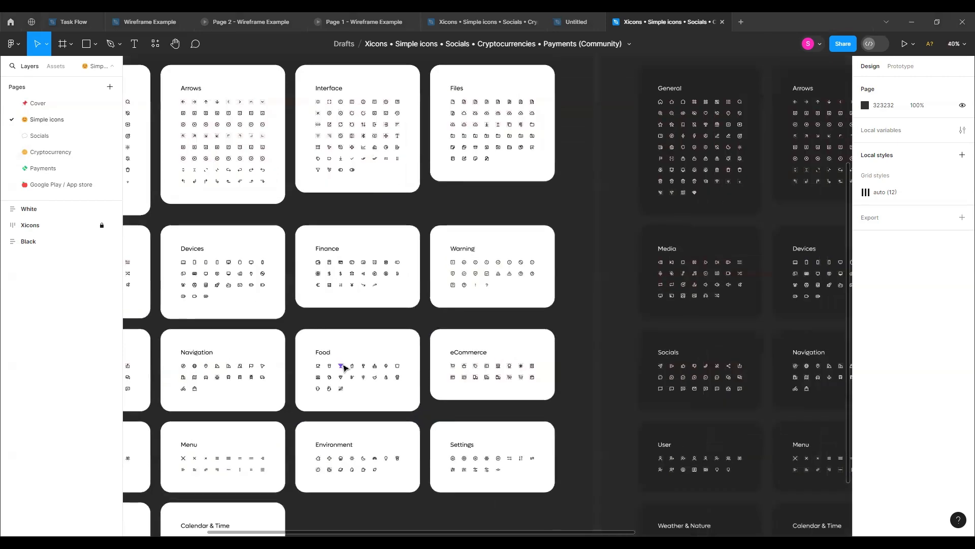
scroll(344, 367, "up", 8)
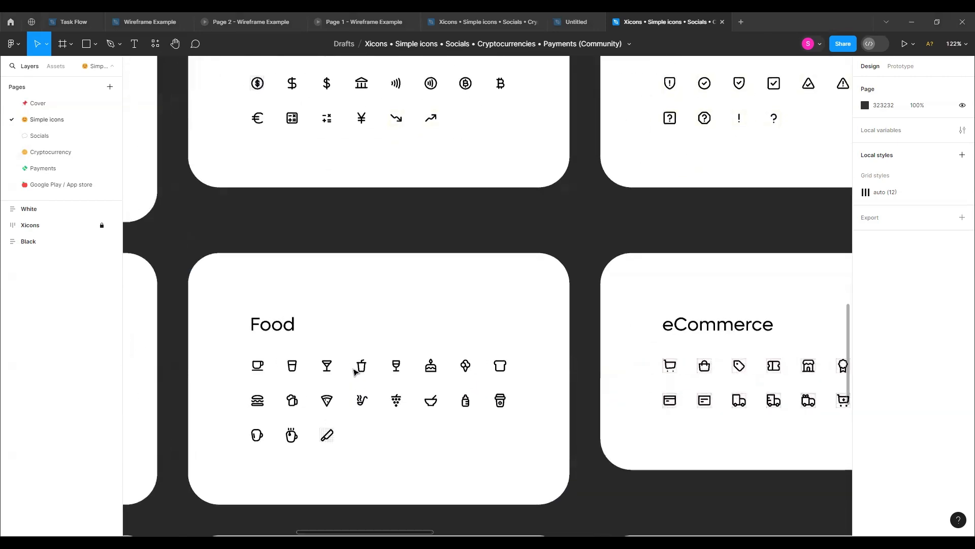
scroll(354, 371, "down", 6)
scroll(354, 371, "up", 8)
scroll(355, 372, "down", 10)
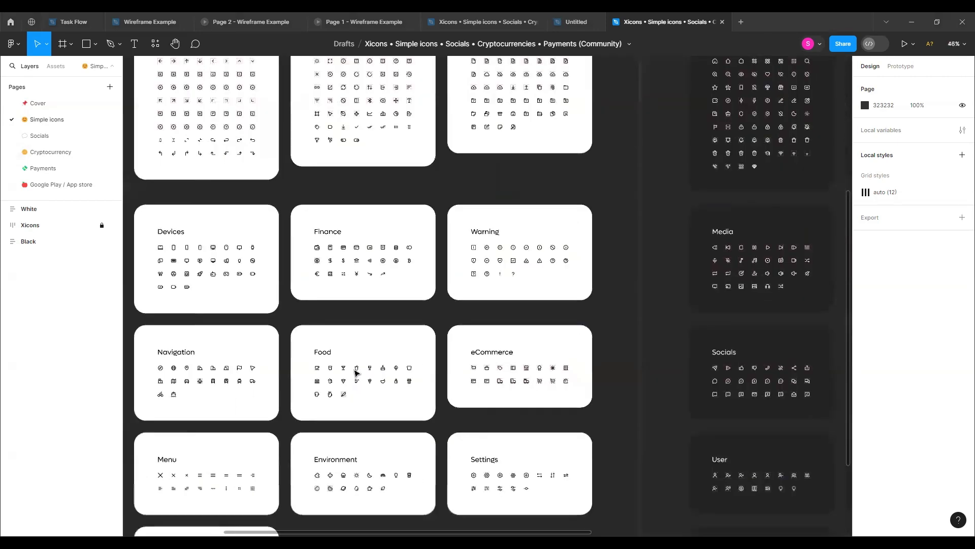
scroll(355, 372, "down", 5)
scroll(355, 372, "up", 8)
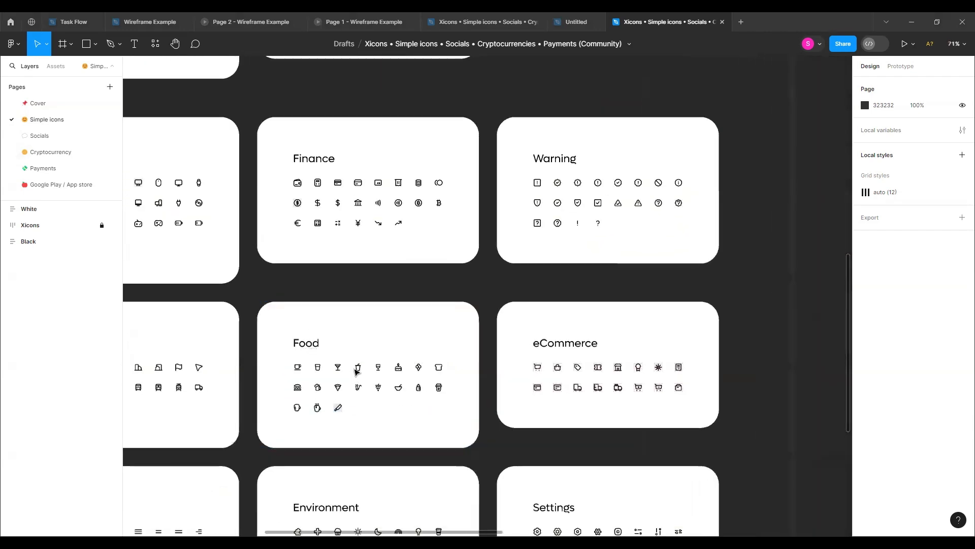
scroll(432, 432, "up", 3)
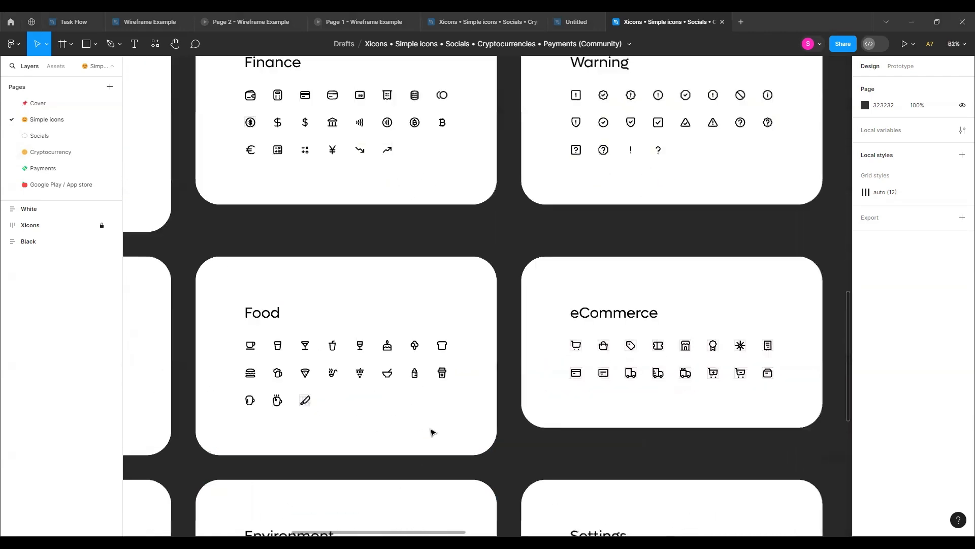
scroll(431, 432, "down", 4)
scroll(431, 431, "up", 2)
scroll(429, 435, "down", 2)
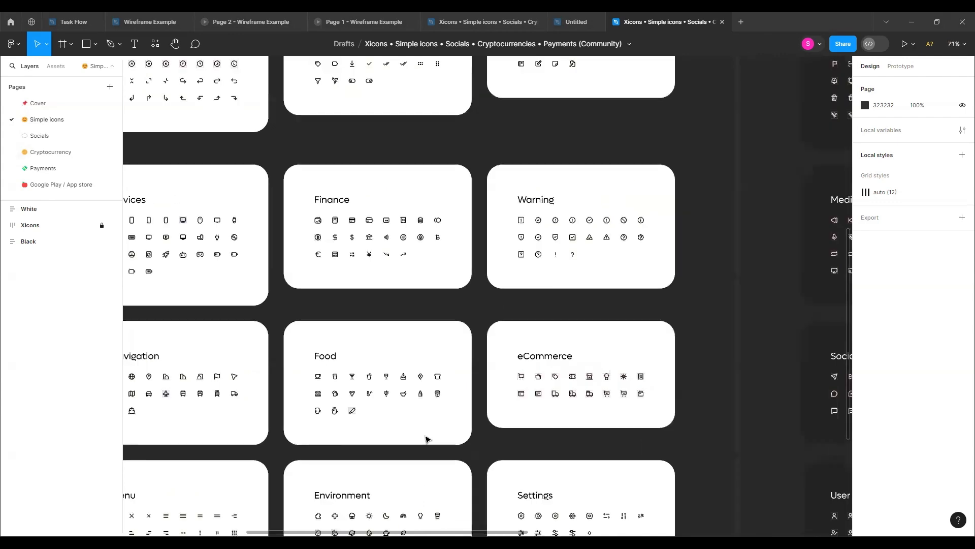
scroll(379, 331, "down", 5)
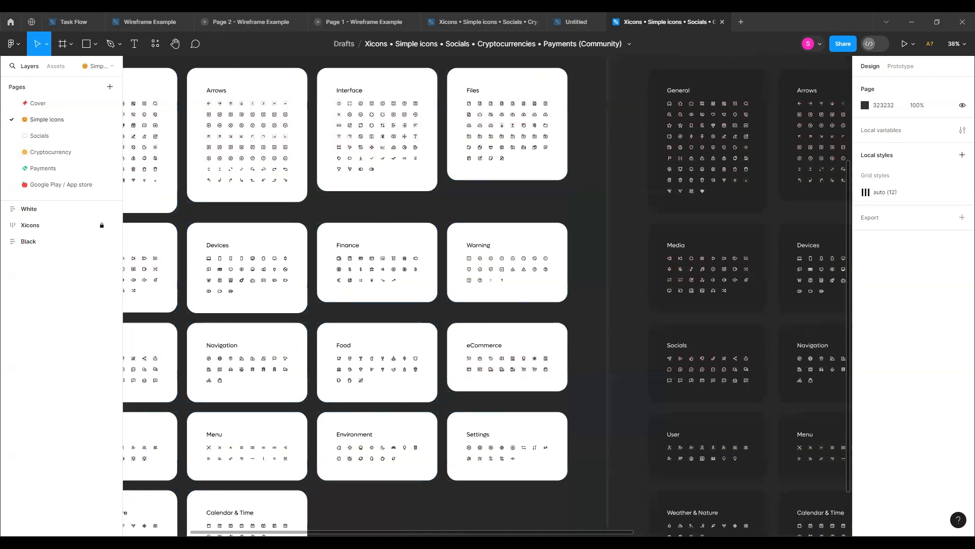
scroll(212, 244, "left", 3)
scroll(236, 184, "up", 2)
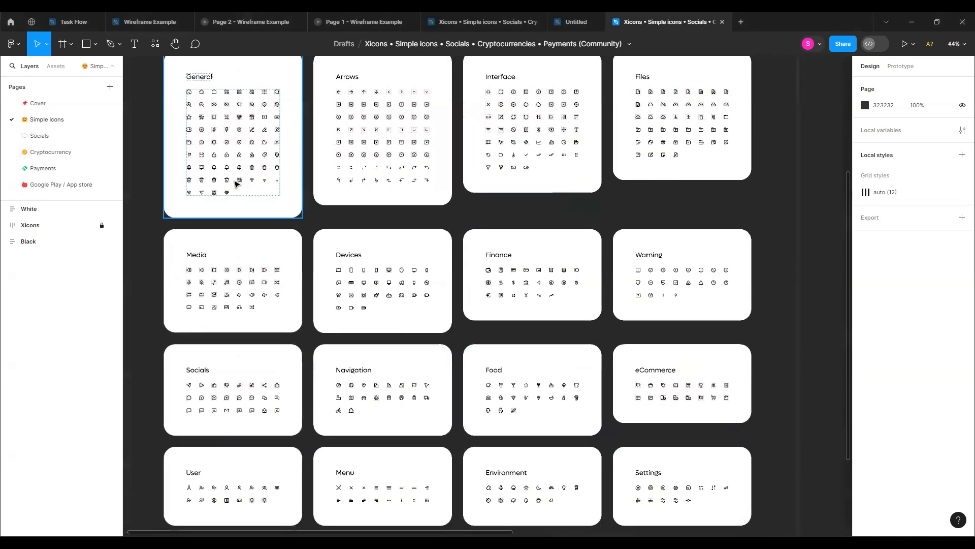
scroll(236, 184, "up", 5)
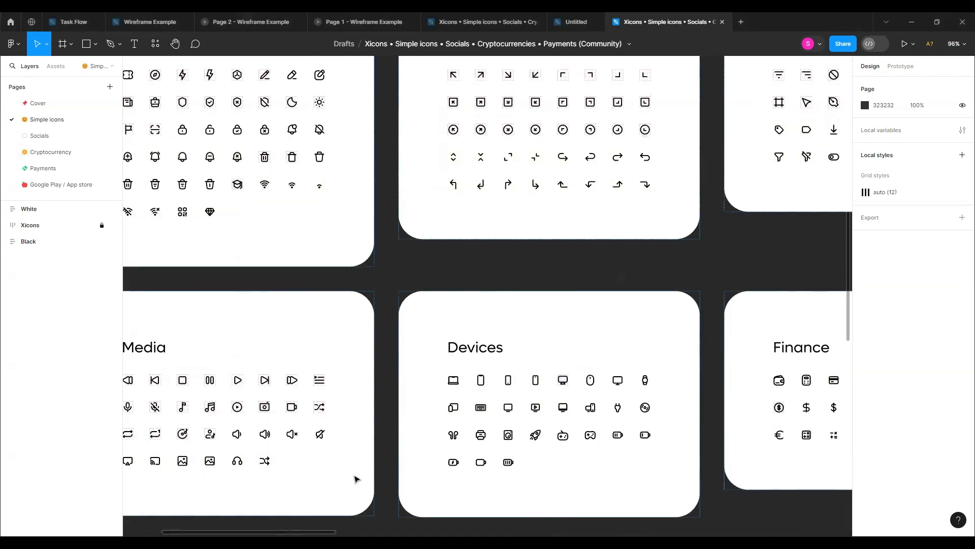
scroll(320, 305, "left", 4)
scroll(350, 288, "up", 3)
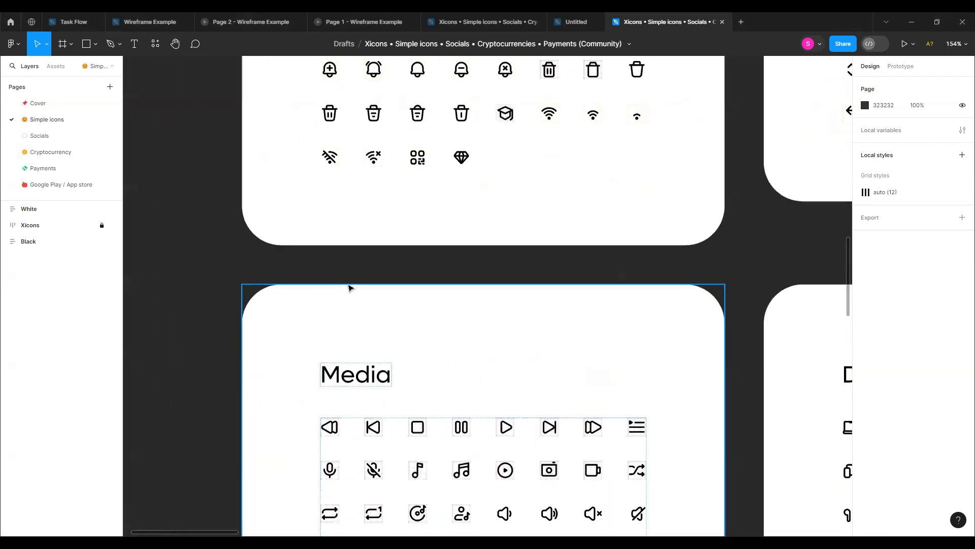
scroll(348, 288, "down", 3)
scroll(270, 172, "up", 5)
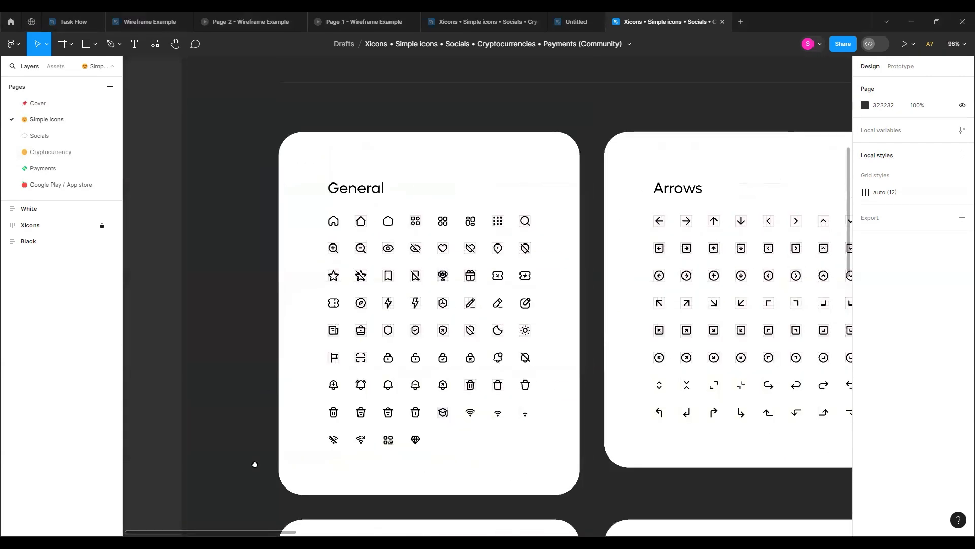
scroll(255, 464, "up", 1)
Select the Icon Frame inside the Home 2 icon of the Black set's General category and copy it
left_click(308, 341)
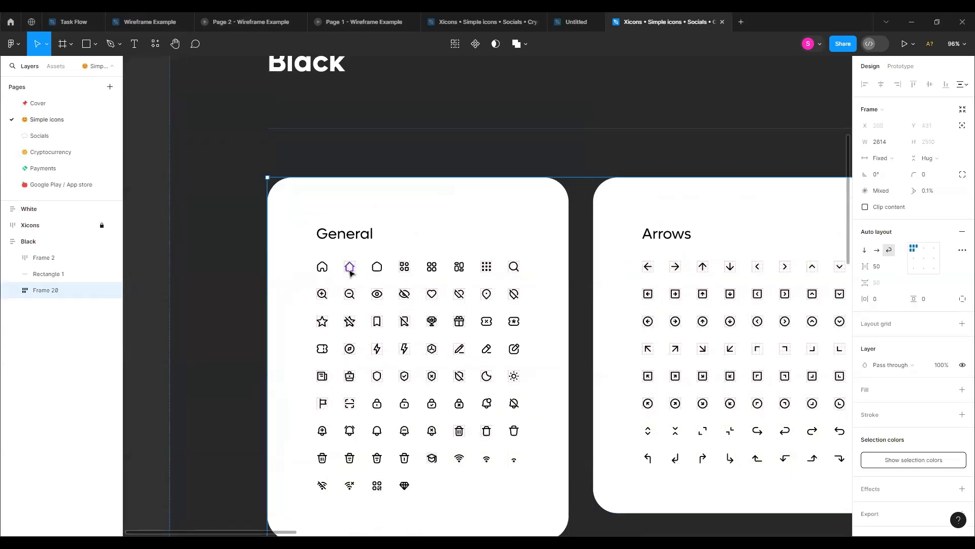
left_click(348, 271)
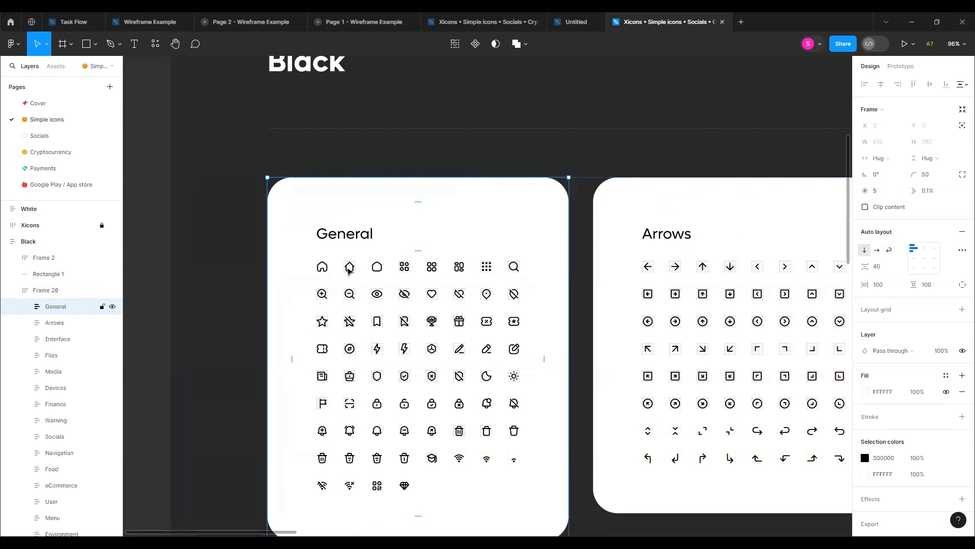
double_click(349, 270)
double_click(349, 270)
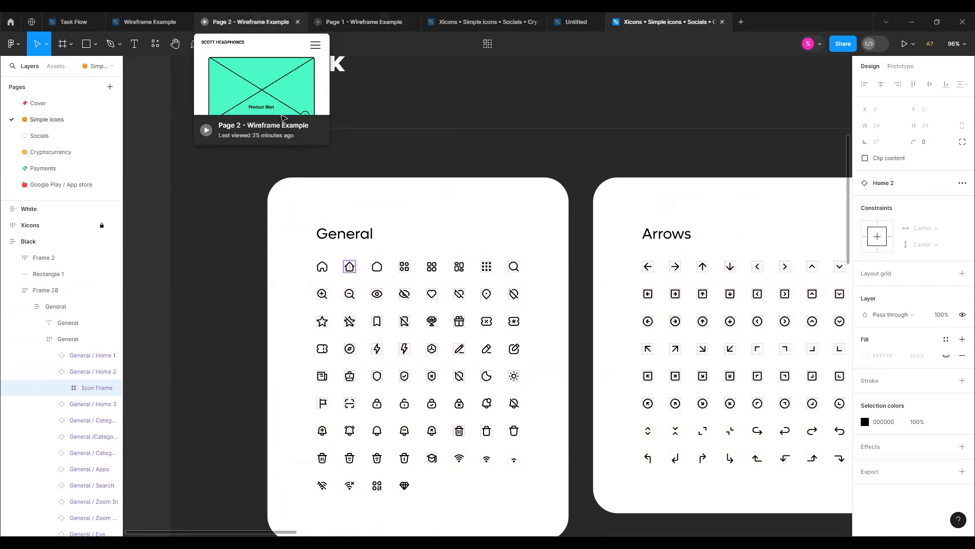
Paste the home icon into the Untitled wireframe file and place it beside the hamburger menu on the homepage, at about X 189, Y 35
left_click(145, 22)
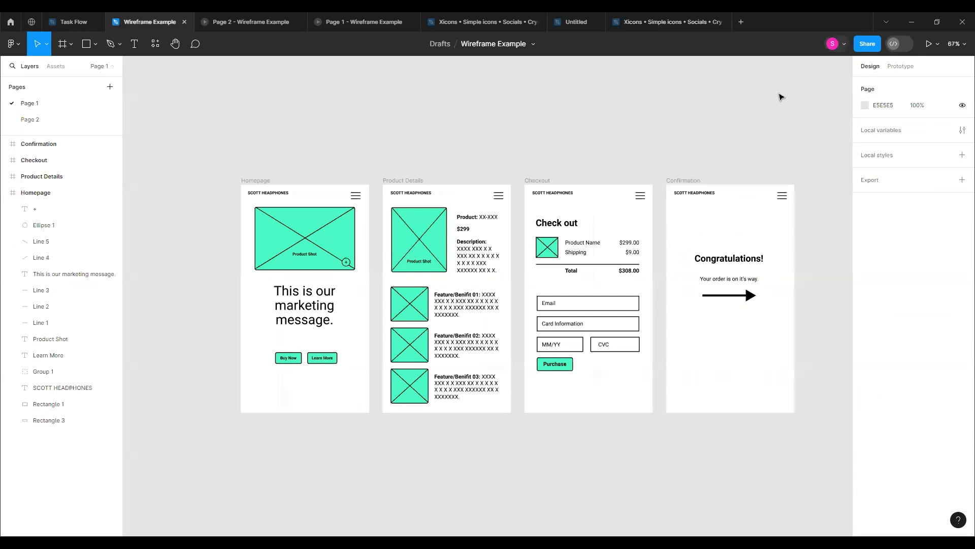
left_click(557, 25)
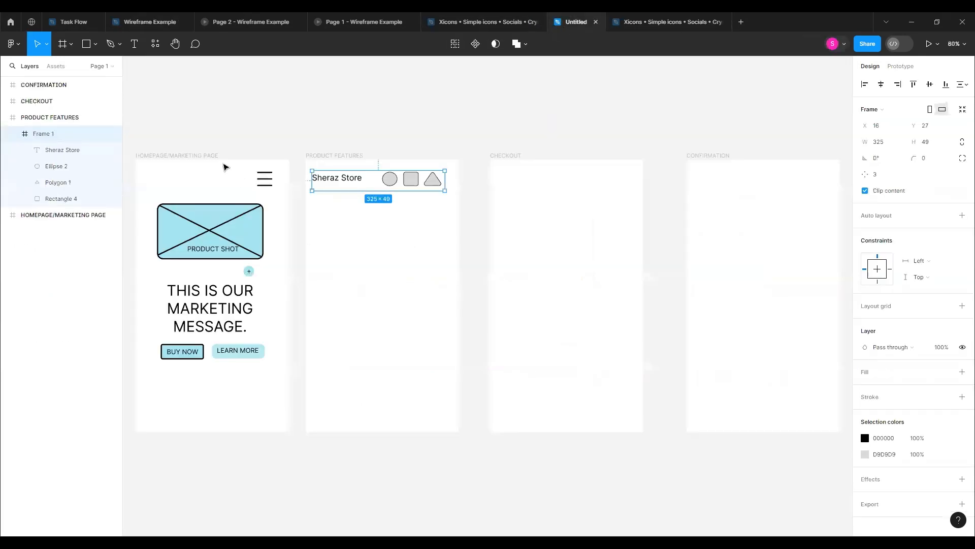
left_click(207, 173)
key("ctrl+v")
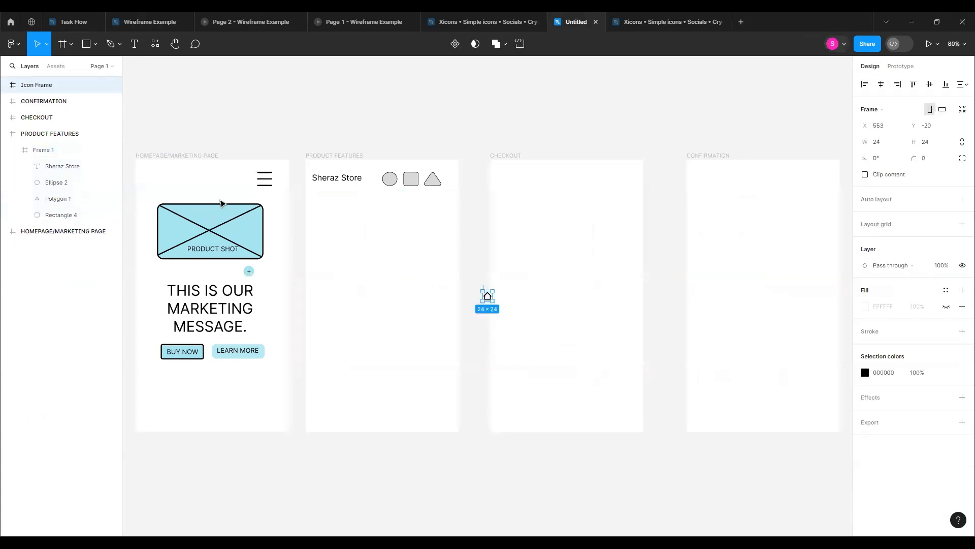
left_click_drag(486, 301, 216, 181)
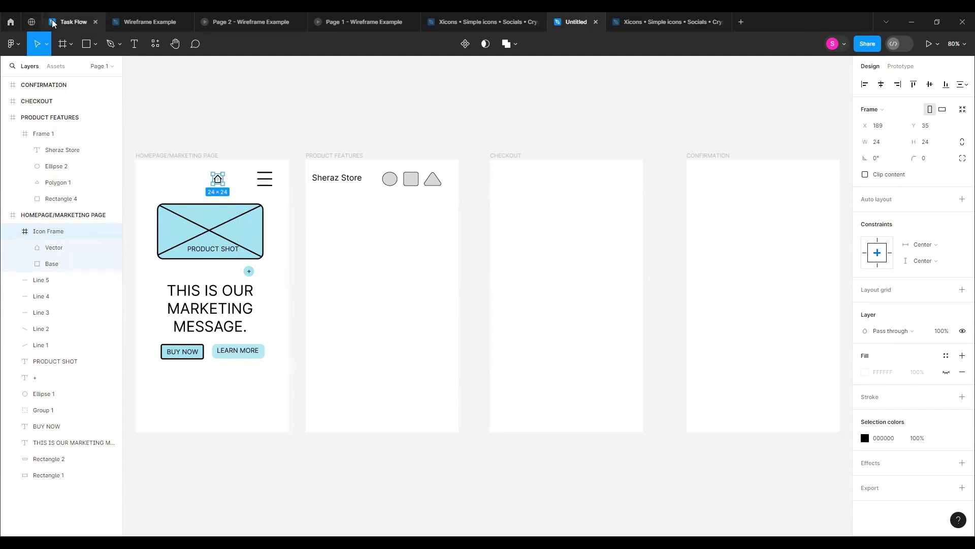
Copy the Search icon from the General category and place it between the homepage's home icon and hamburger menu, at about X 226, Y 38
mouse_move(285, 31)
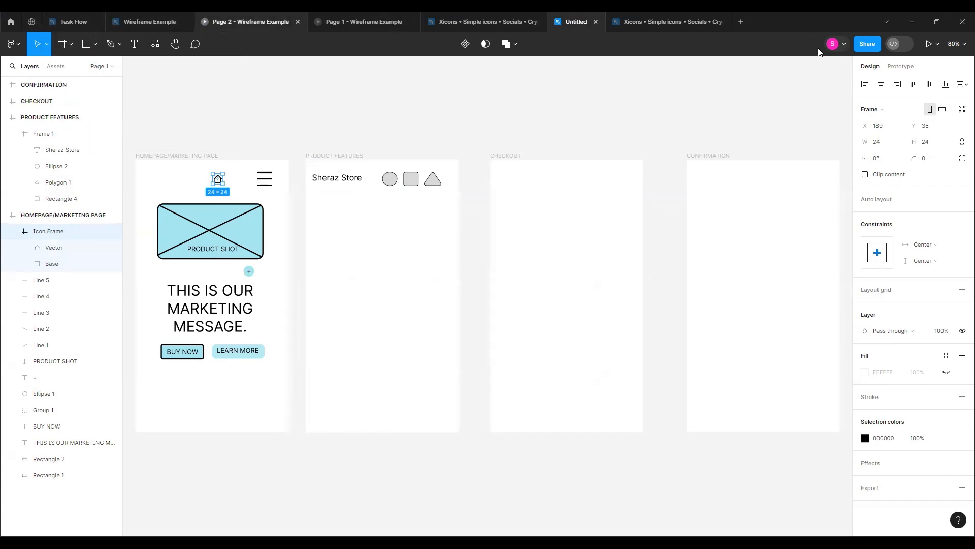
left_click(669, 22)
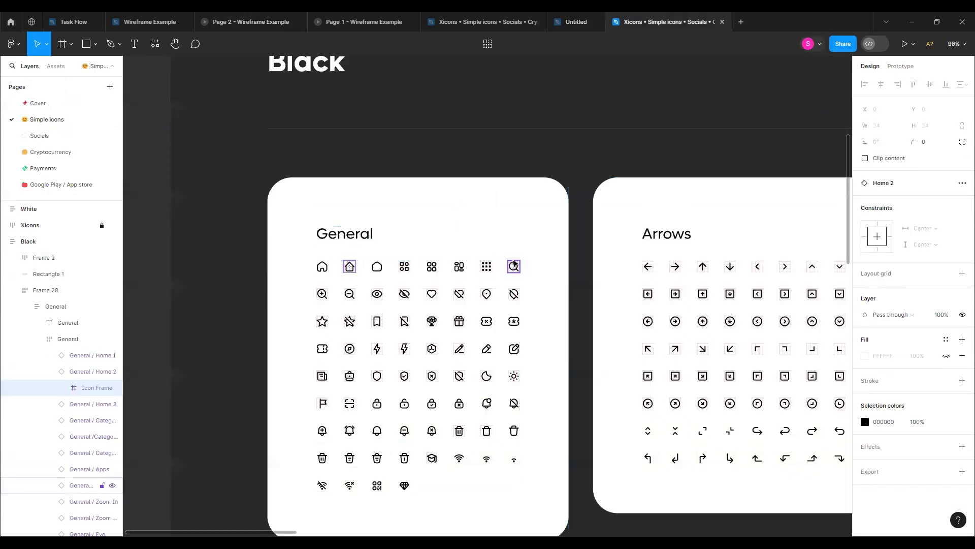
left_click(515, 265)
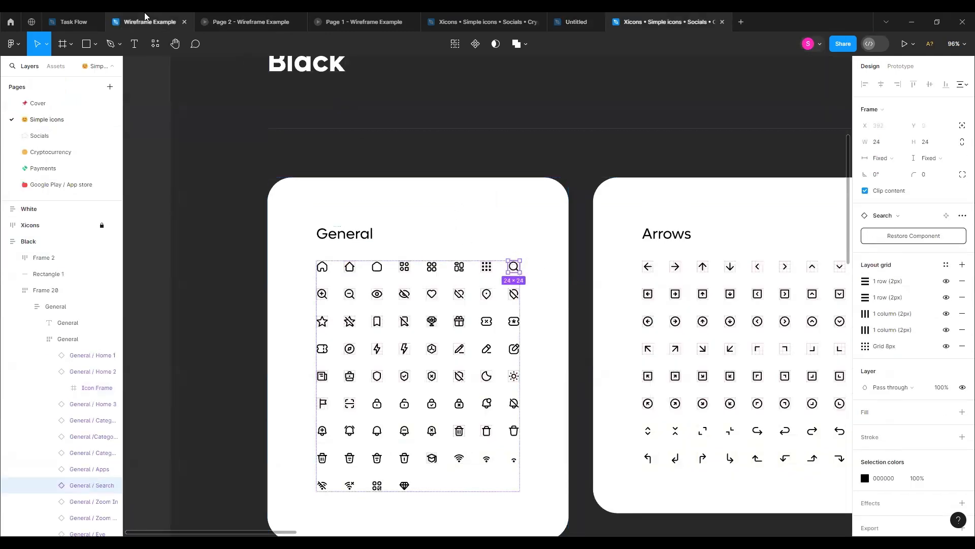
left_click(575, 29)
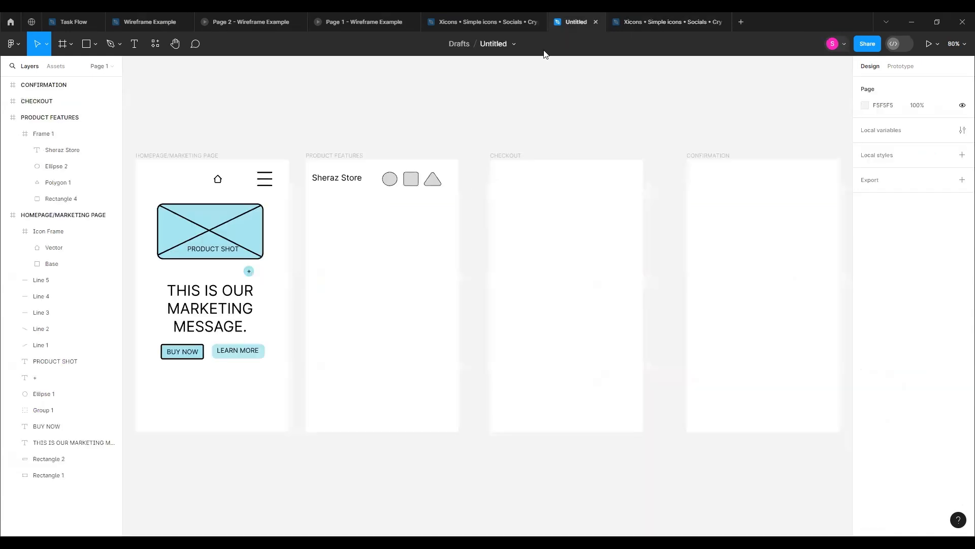
key("ctrl+v")
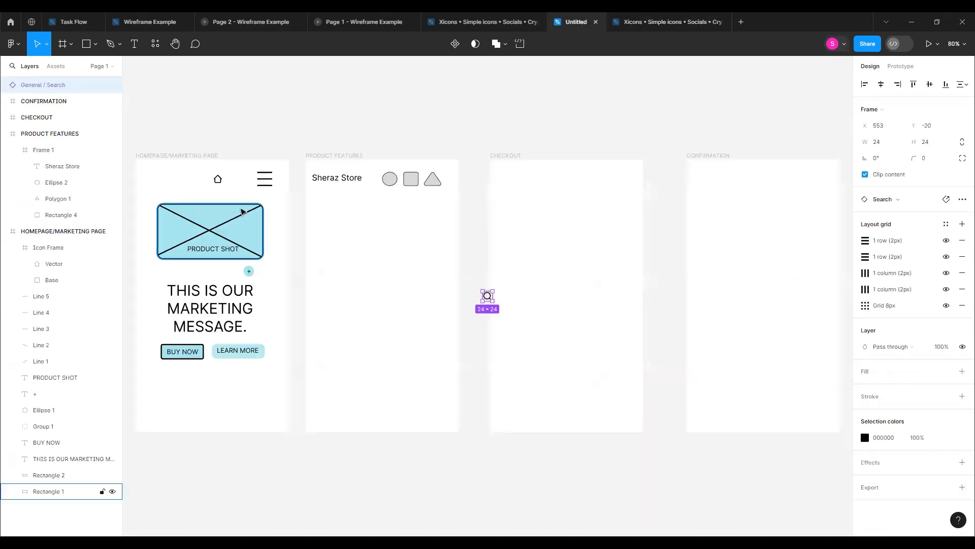
left_click_drag(490, 299, 232, 180)
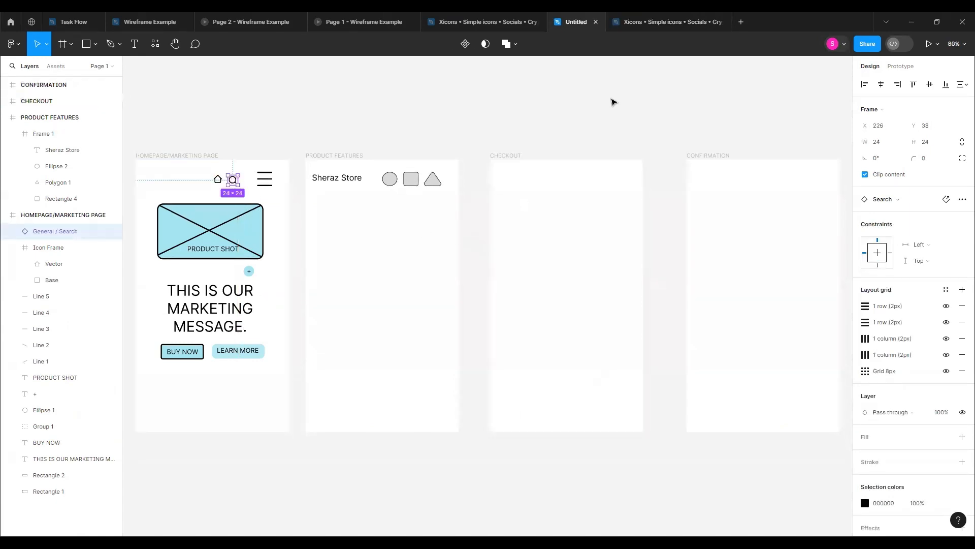
Select the User_02 icon in the Black set's User category of the Xicons file and copy it
left_click(669, 22)
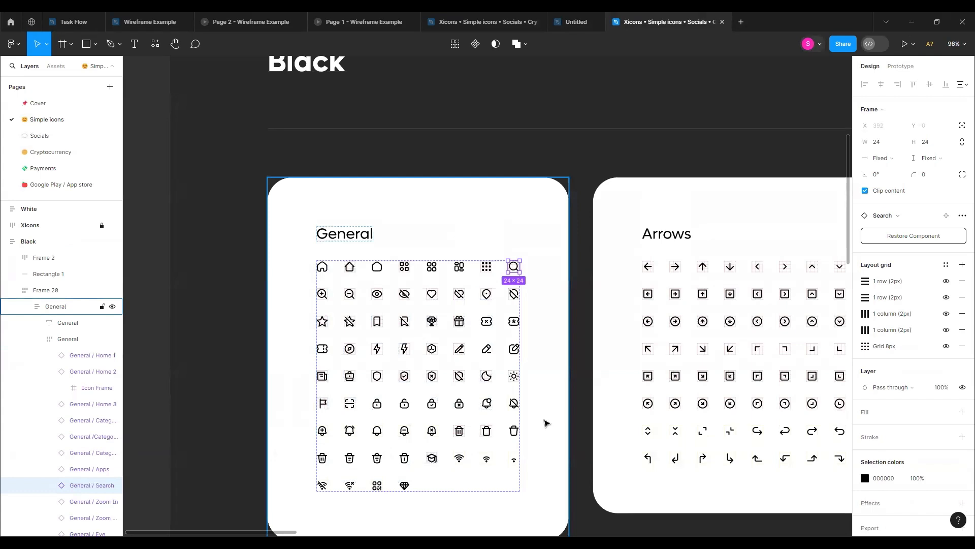
scroll(583, 480, "down", 1)
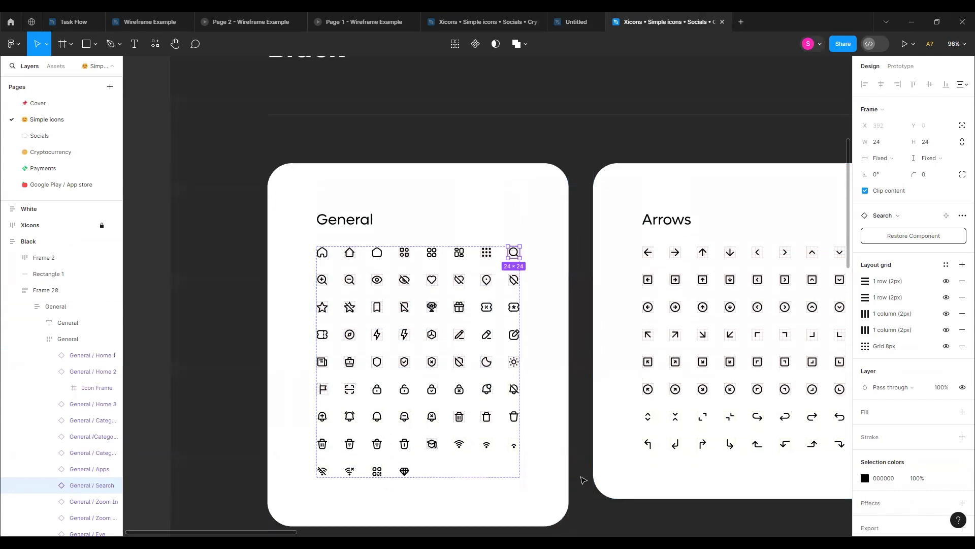
scroll(582, 480, "down", 6)
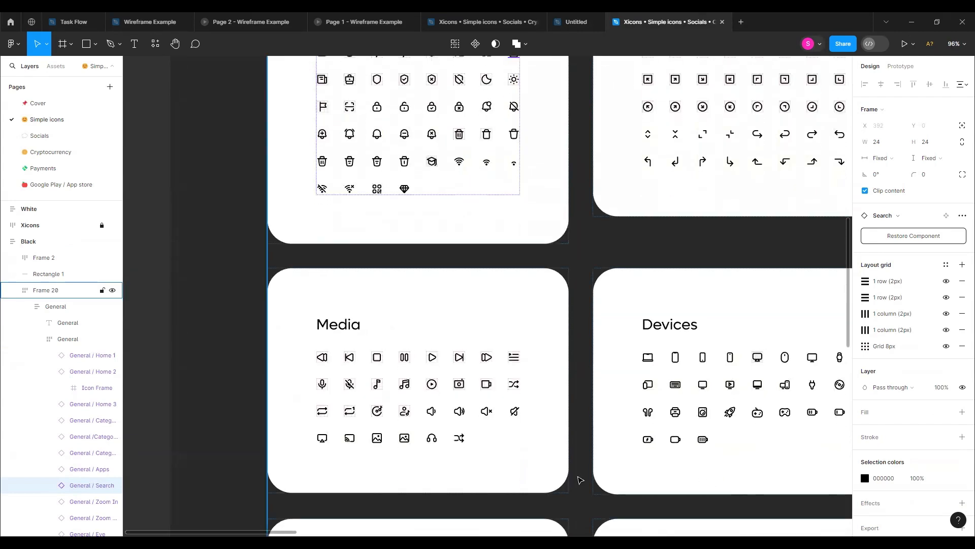
scroll(580, 480, "down", 6)
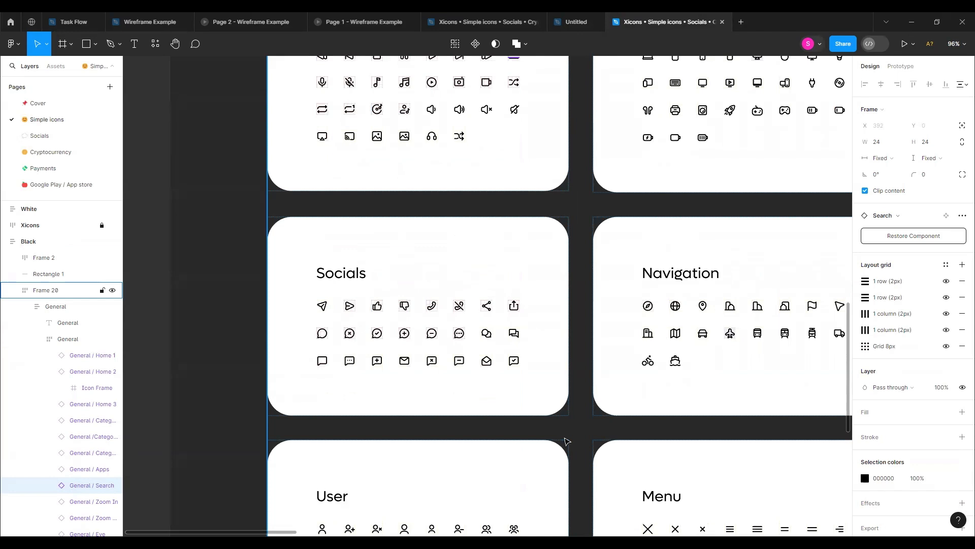
scroll(567, 441, "down", 3)
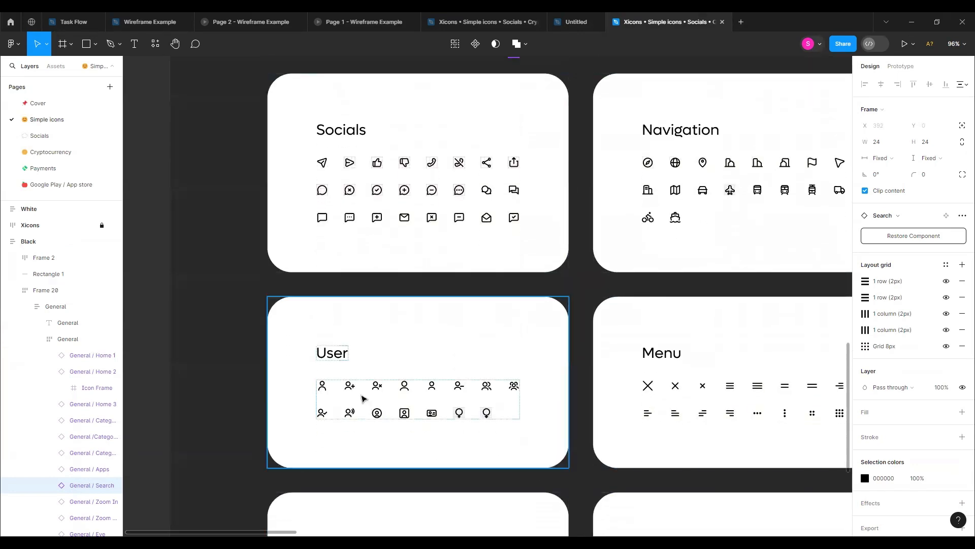
left_click(406, 389)
left_click(406, 389)
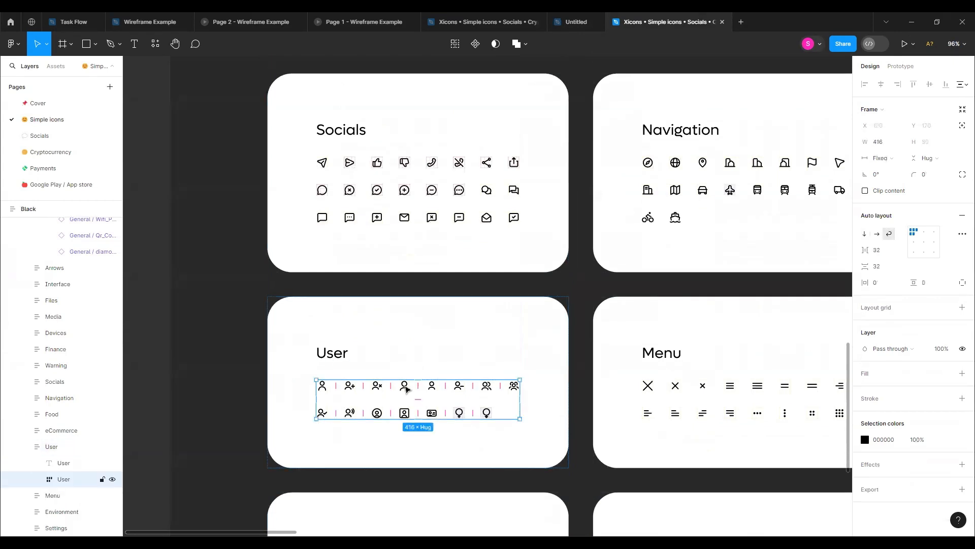
left_click(407, 389)
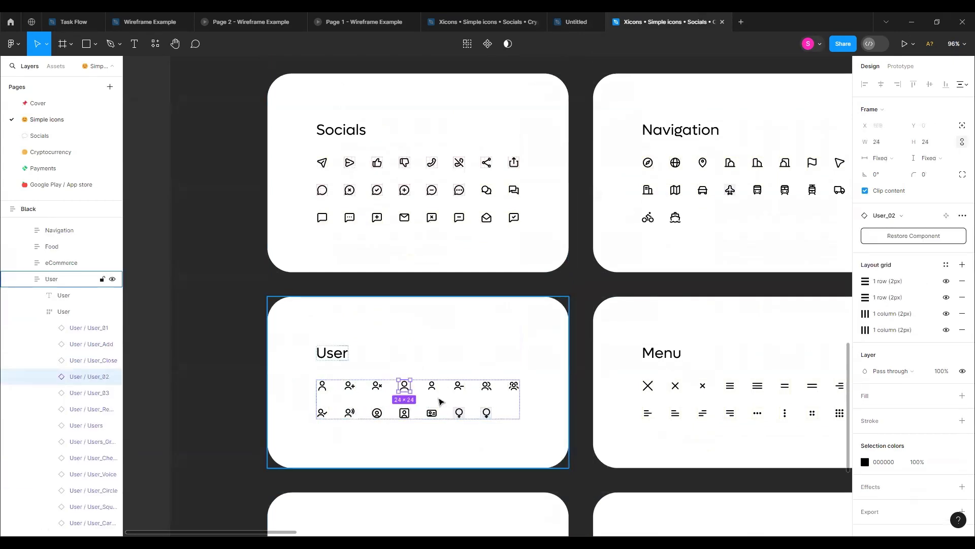
Paste the user icon into the Untitled wireframe file and place it between the homepage's search icon and hamburger menu
left_click(582, 28)
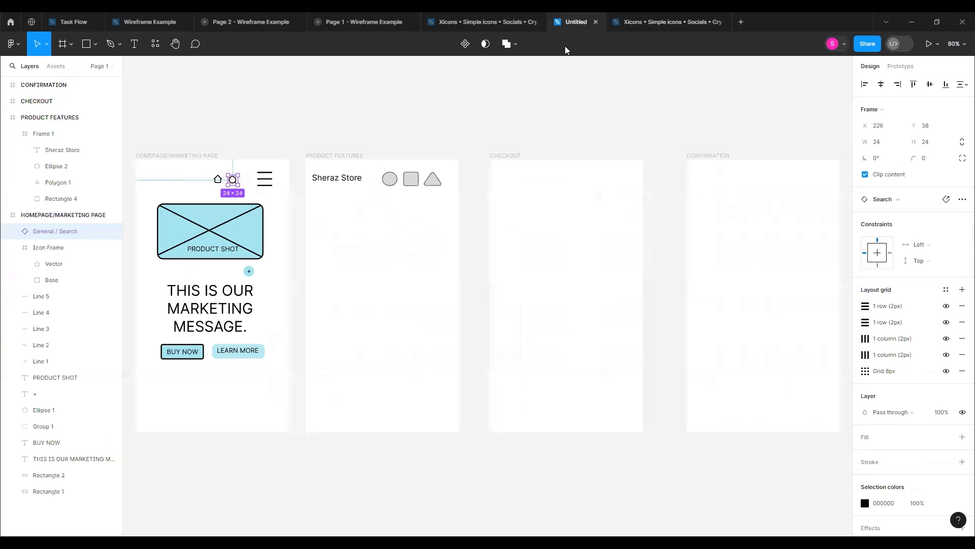
left_click(167, 185)
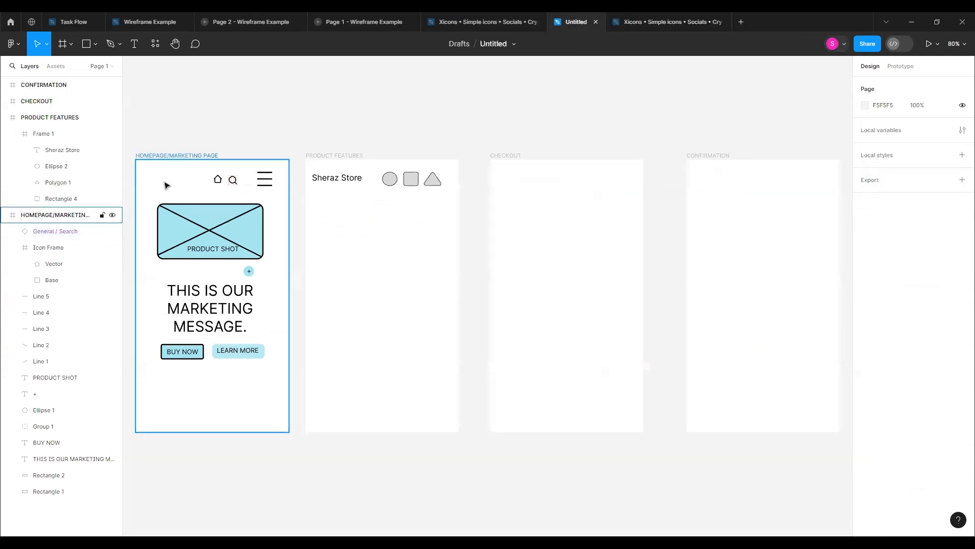
key("ctrl+v")
left_click_drag(486, 298, 217, 178)
Select the homepage's home, search and user icons together and stretch them across the header to about 147 × 31 overall
left_click(217, 180)
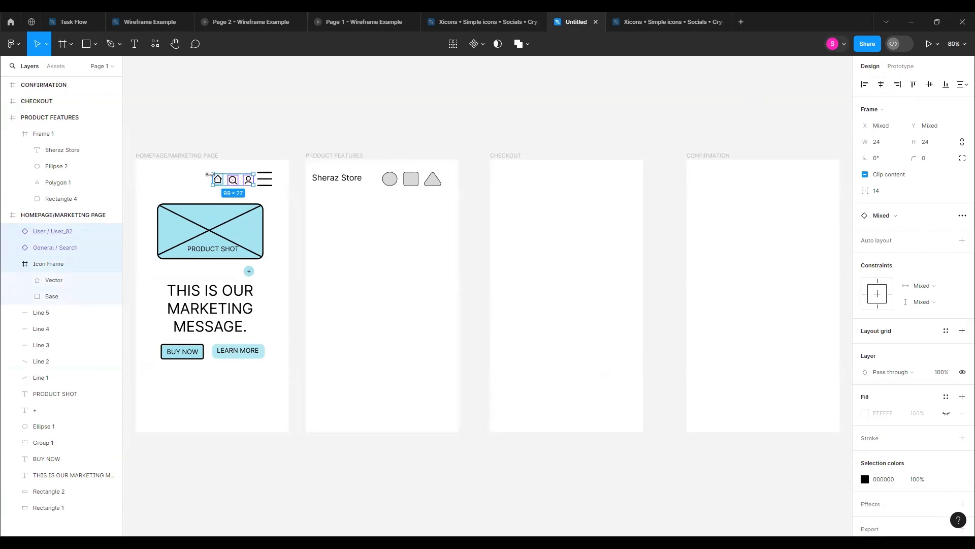
left_click_drag(211, 173, 194, 169)
left_click(276, 208)
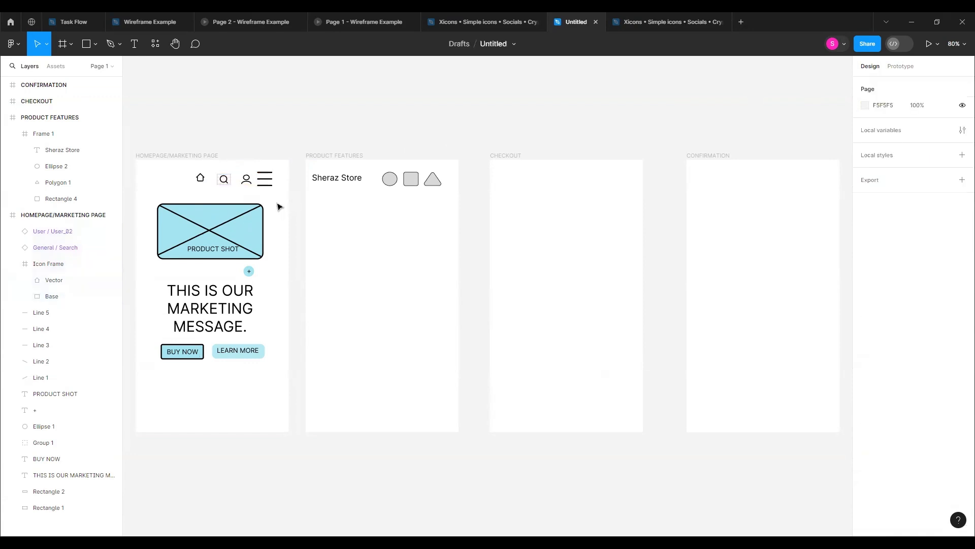
left_click(243, 182)
left_click_drag(249, 202, 192, 169)
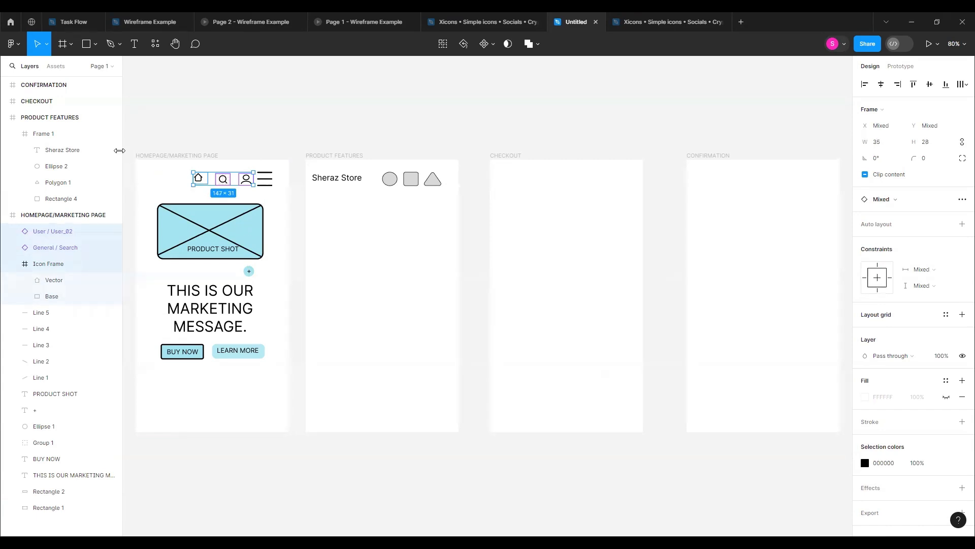
Examine the nested layers of the homepage's search and user icons, down to their Icon Frame and Vector layers
left_click(199, 182)
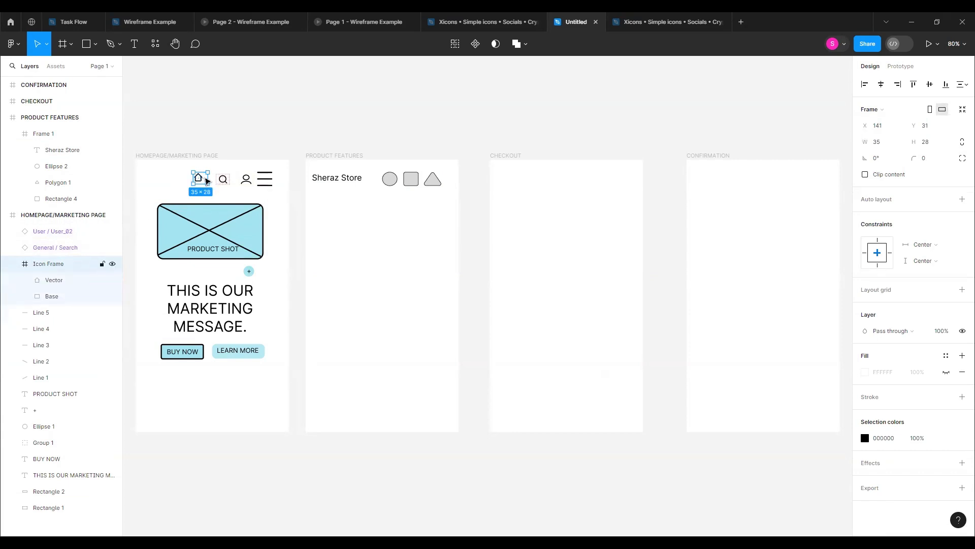
left_click(223, 179)
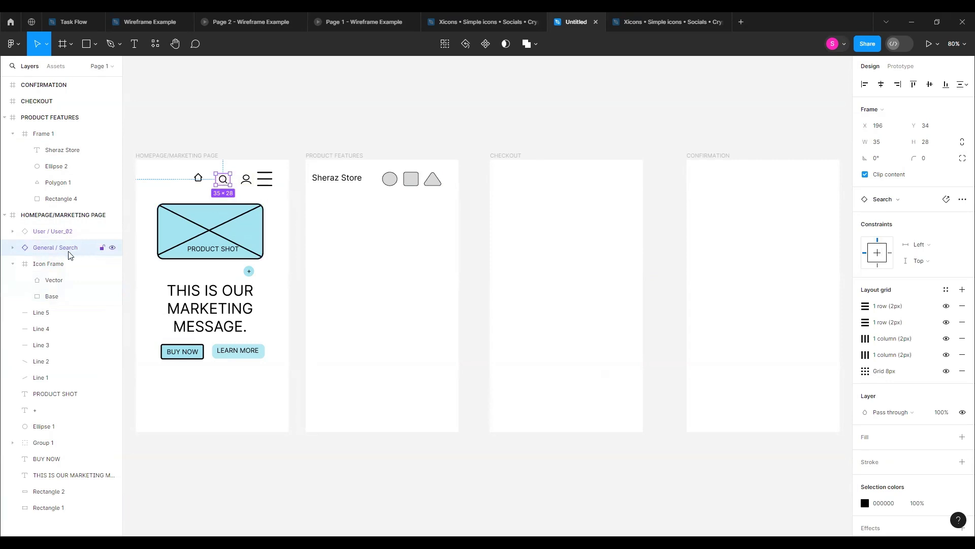
left_click(13, 248)
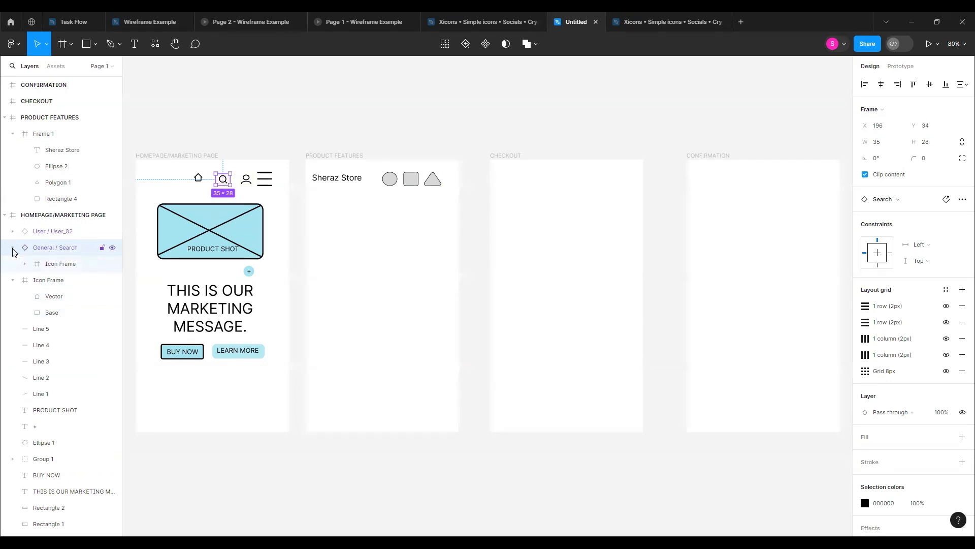
left_click(30, 270)
left_click(25, 264)
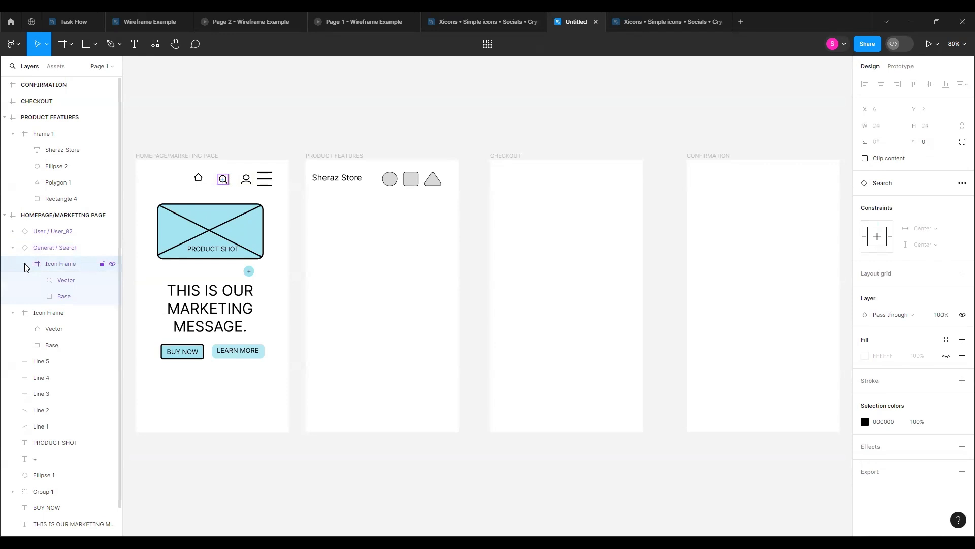
left_click(67, 280)
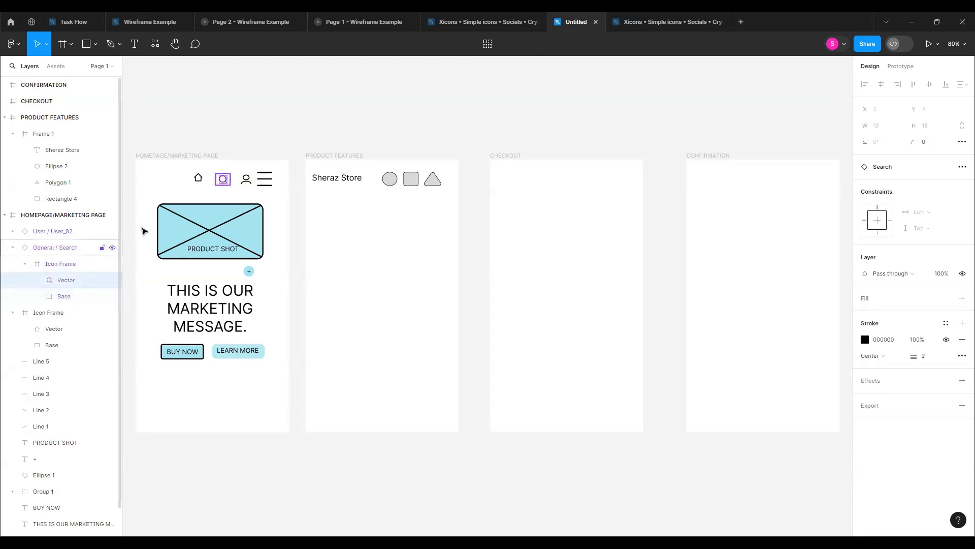
left_click(248, 180)
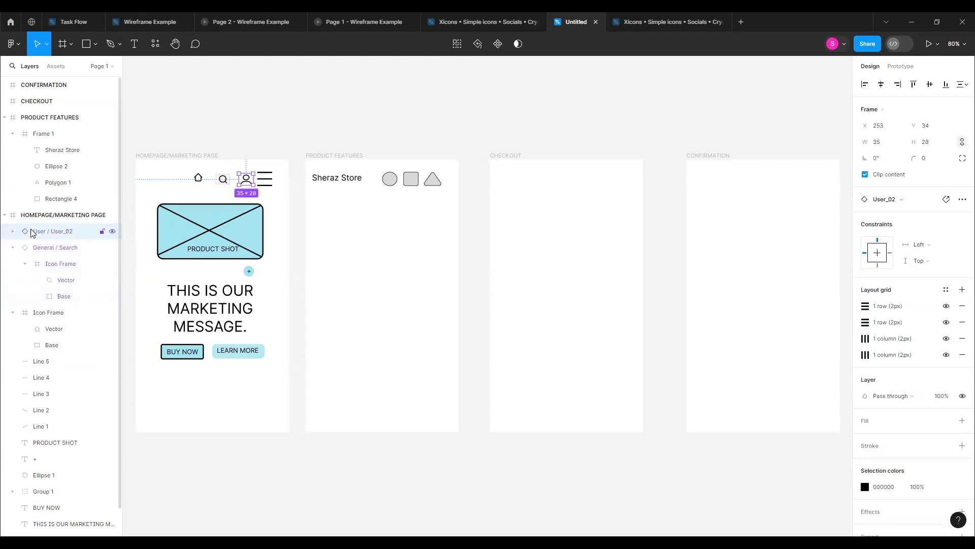
left_click(13, 231)
left_click(41, 249)
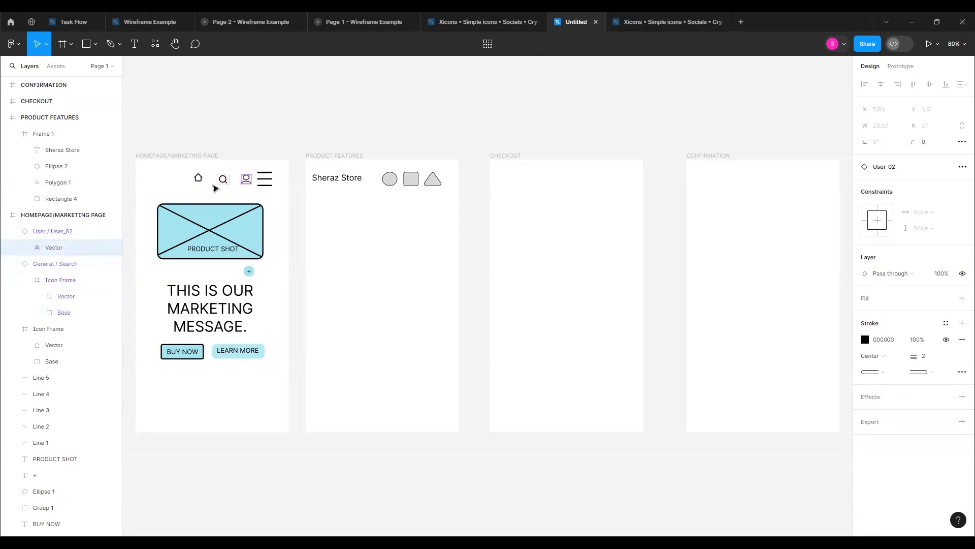
Try to pull the search icon's vector out of its component, moving the icon to about X 189, Y 52 on the homepage
left_click(226, 180)
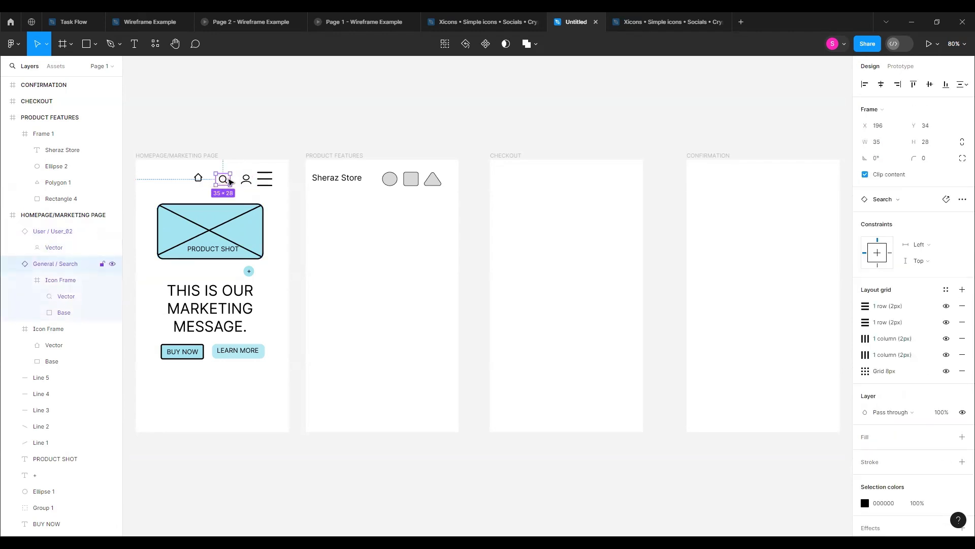
double_click(225, 181)
double_click(226, 181)
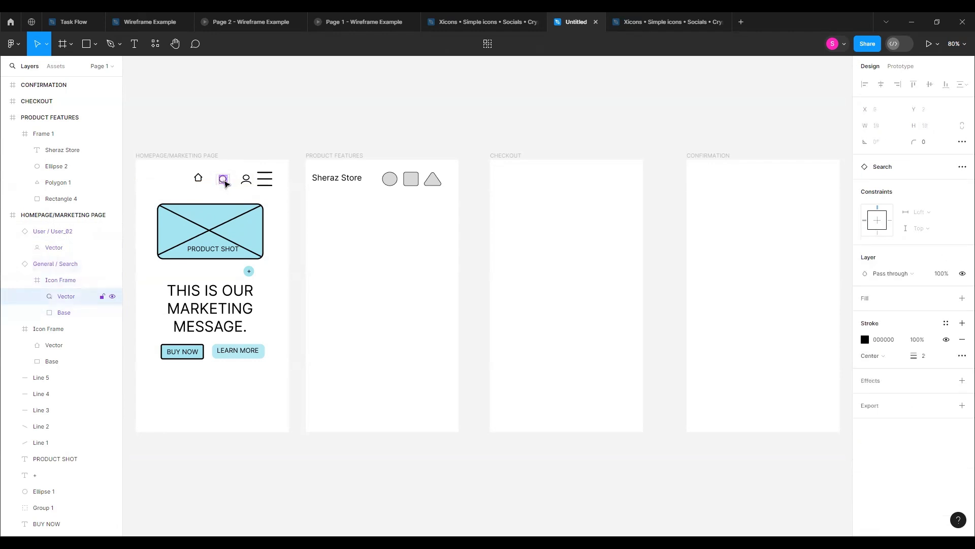
mouse_move(226, 184)
left_mouse_down()
mouse_move(228, 169)
mouse_move(226, 188)
left_mouse_up()
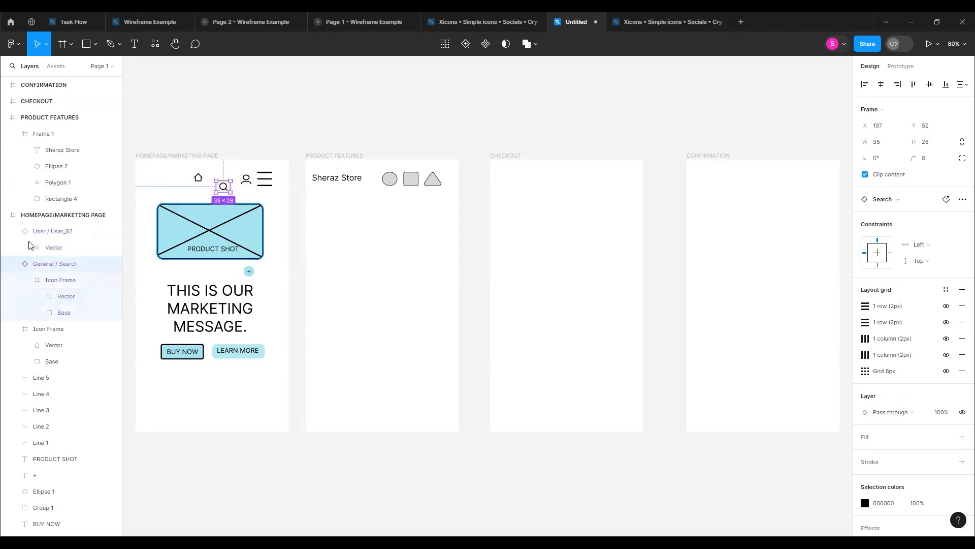
left_click(59, 299)
left_click_drag(60, 297, 68, 276)
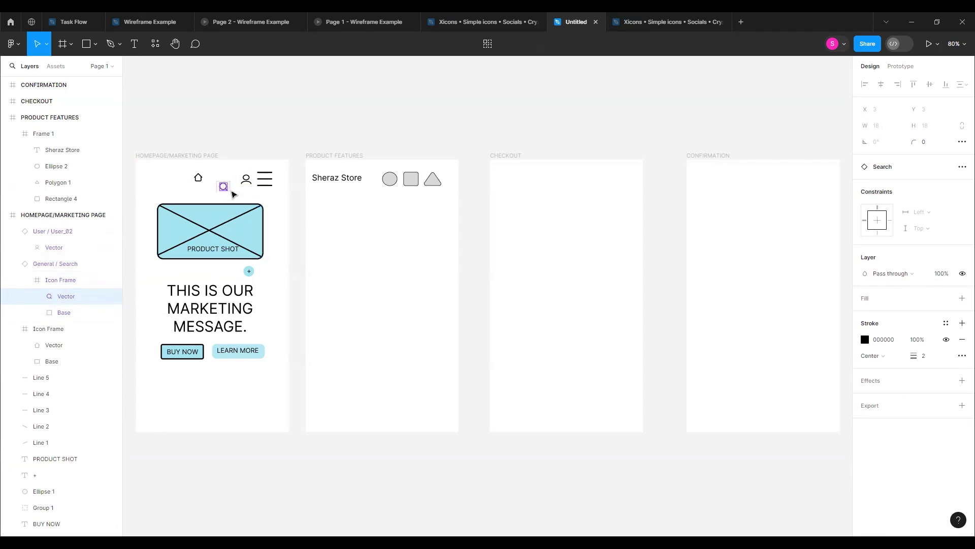
left_click_drag(224, 187, 56, 286)
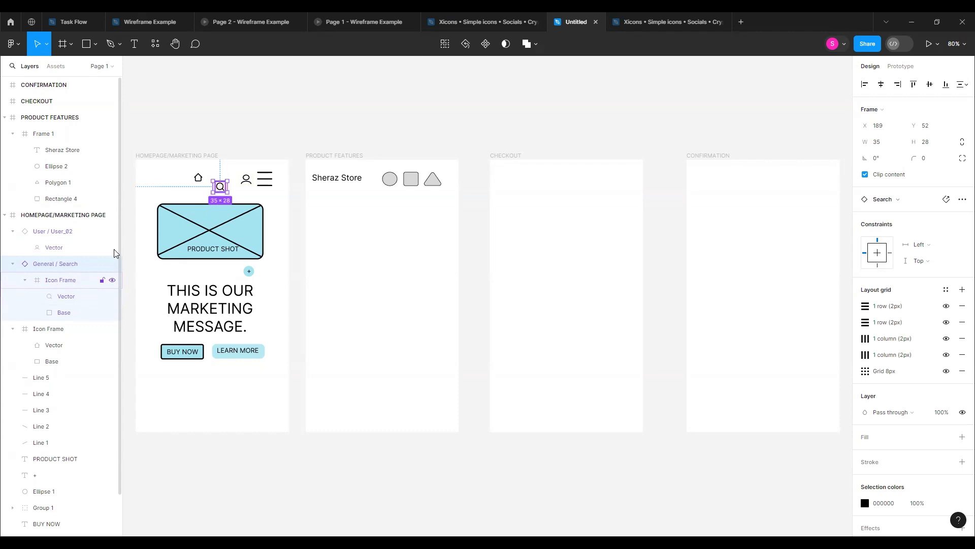
Try to move the Vector layer out of the Icon Frame nested in the General / Search component
left_click(68, 299)
left_click_drag(63, 297, 59, 275)
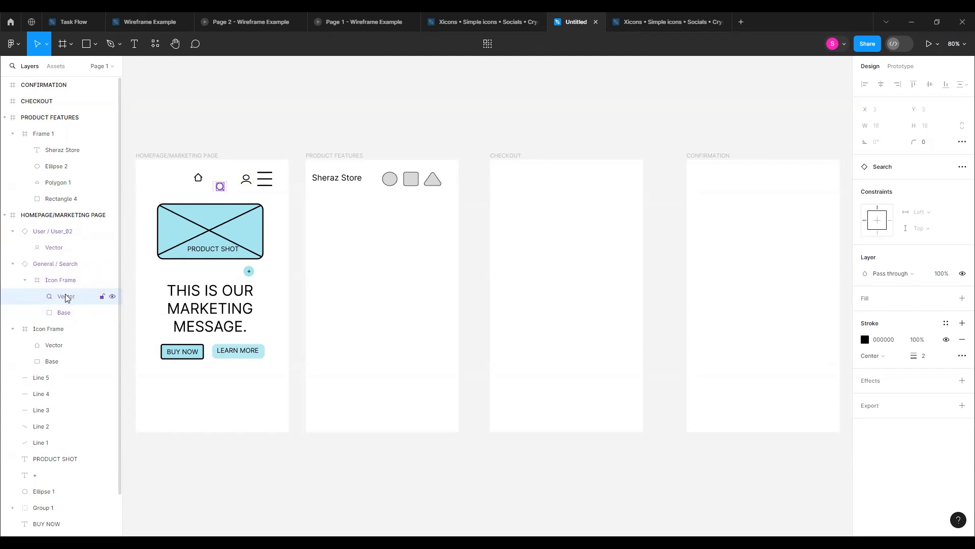
left_click_drag(67, 298, 36, 276)
left_click(26, 283)
left_click(26, 282)
left_click(61, 314)
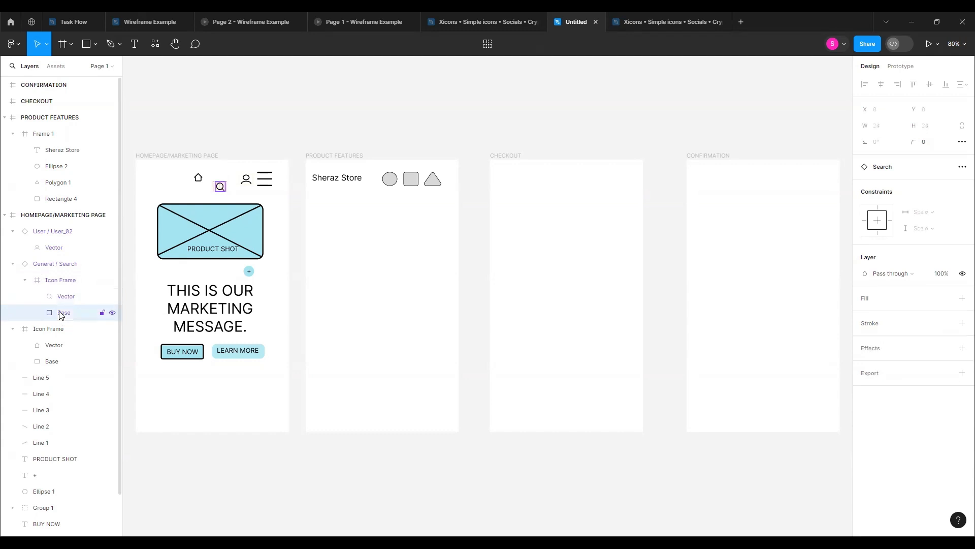
left_click(61, 302)
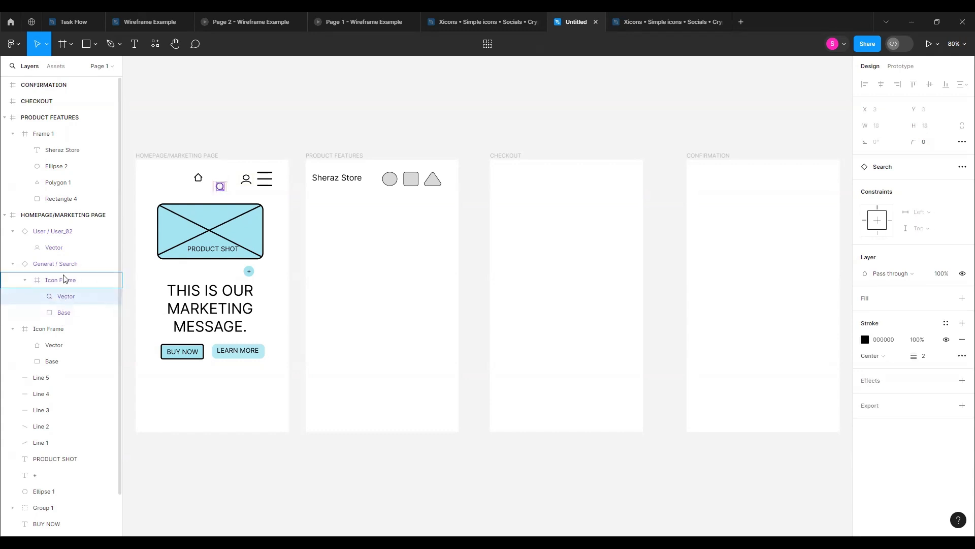
left_click_drag(72, 294, 64, 203)
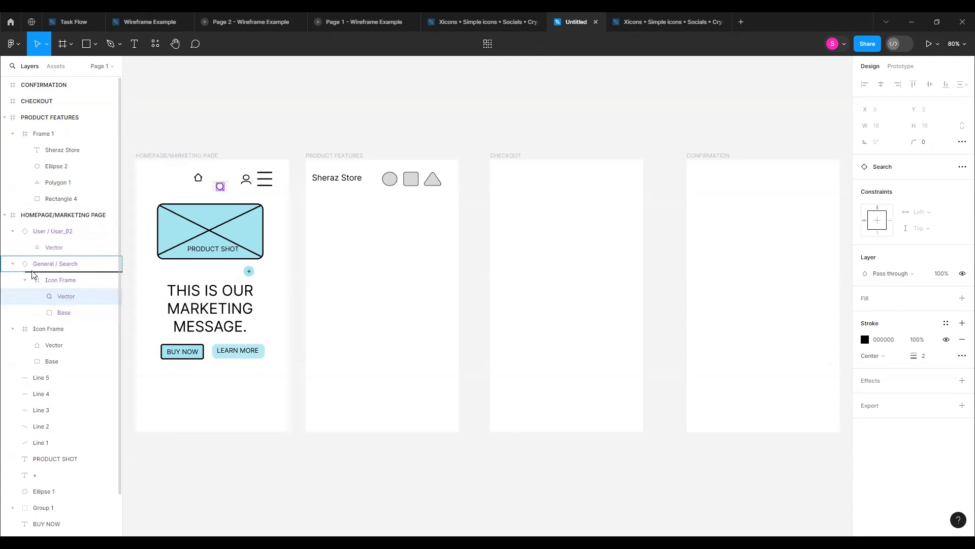
Delete the Base rectangle from the home icon's Icon Frame
mouse_move(49, 347)
left_mouse_down()
mouse_move(51, 310)
mouse_move(51, 345)
mouse_move(36, 321)
mouse_move(18, 330)
mouse_move(54, 330)
left_mouse_up()
right_click(49, 346)
left_click(37, 343)
double_click(44, 350)
left_click(37, 347)
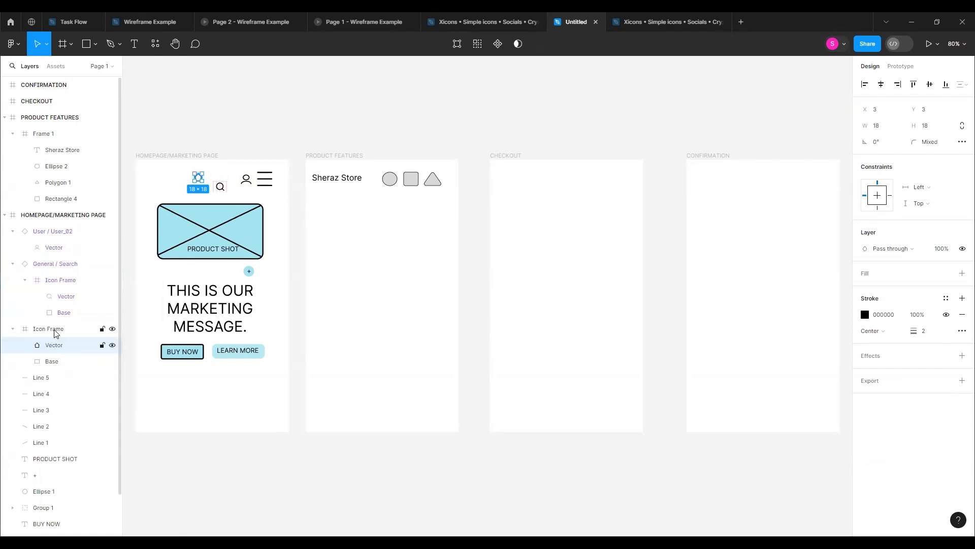
left_click(54, 364)
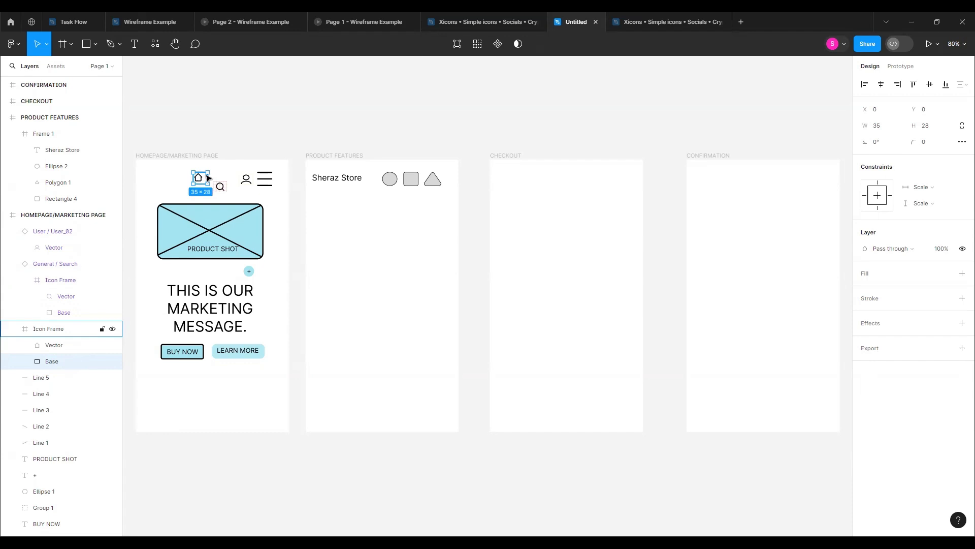
key("Delete")
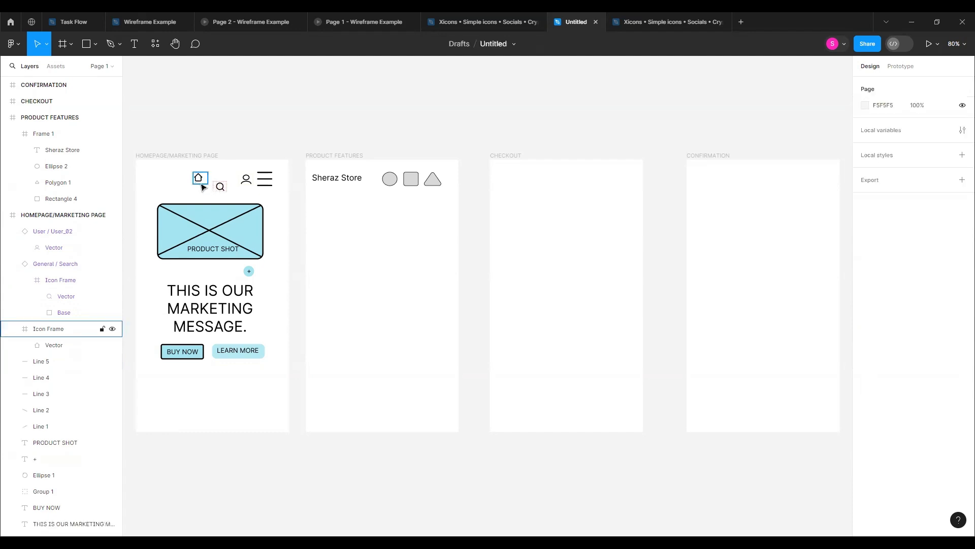
Move the home icon's Vector out of its Icon Frame directly onto the homepage, at about X 61, Y 50
left_click(54, 334)
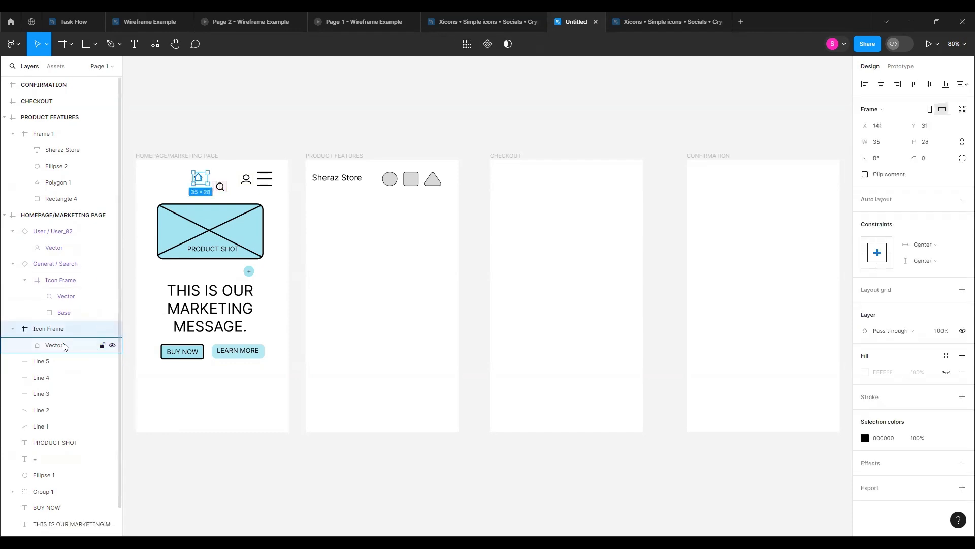
left_click(62, 345)
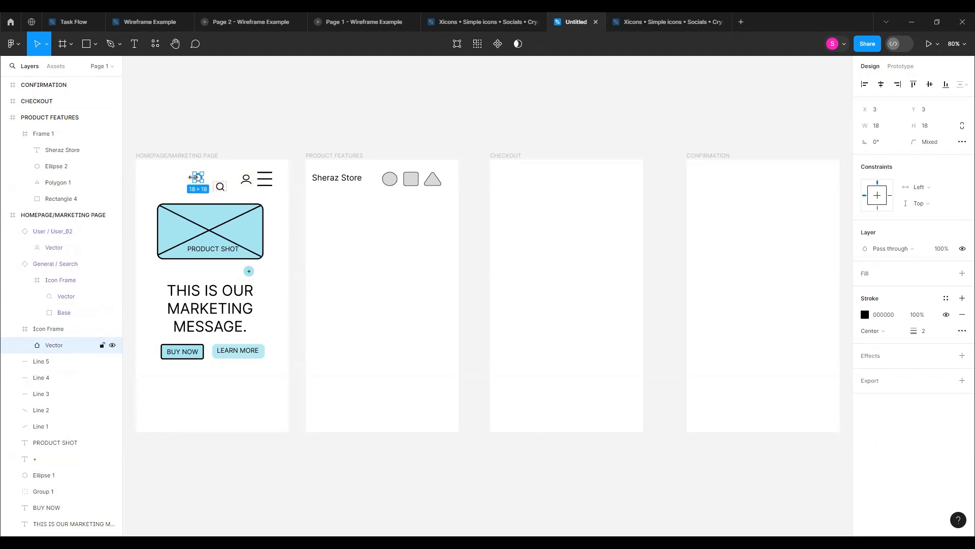
left_click_drag(199, 181, 165, 186)
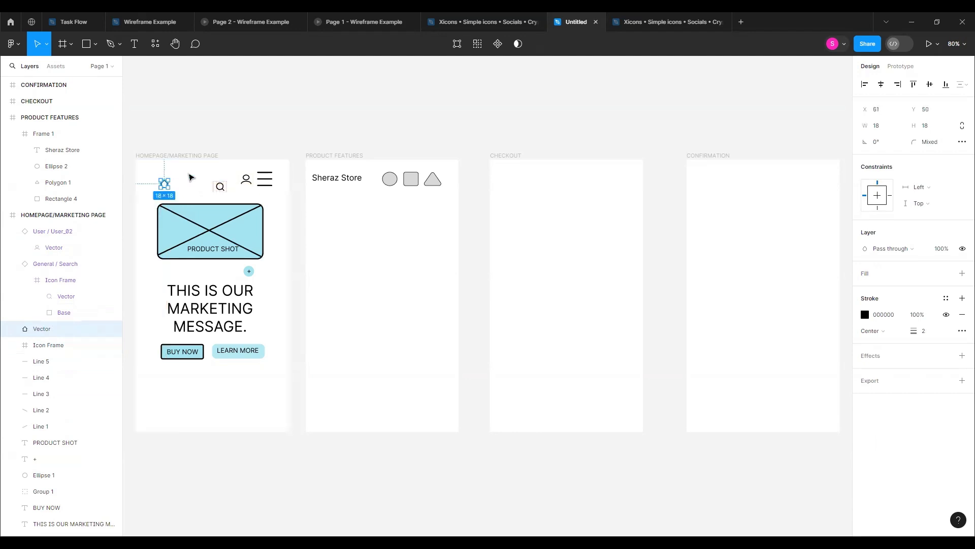
left_click(192, 177)
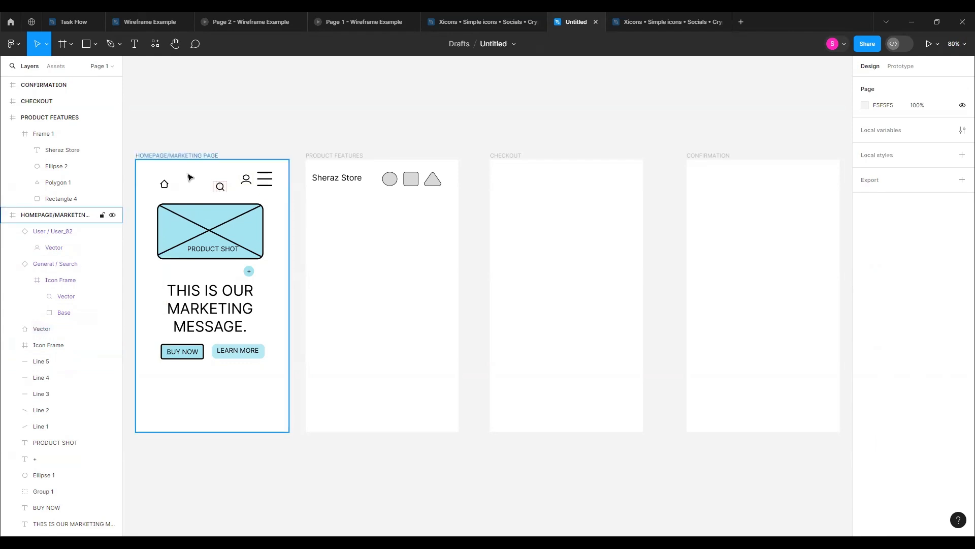
Paste a copy of the home icon's Vector onto the homepage header and delete the original at X 61, Y 50
key("ctrl+v")
left_click(165, 184)
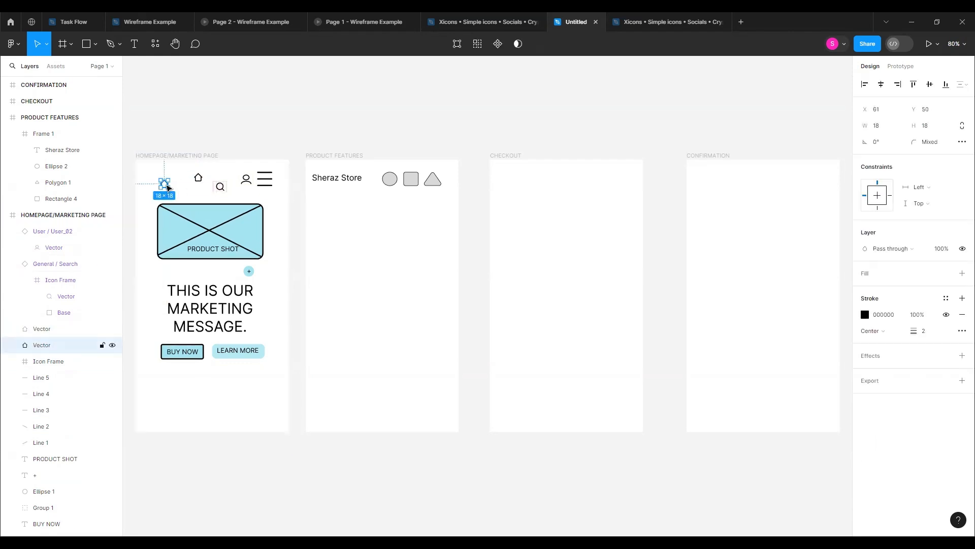
key("Delete")
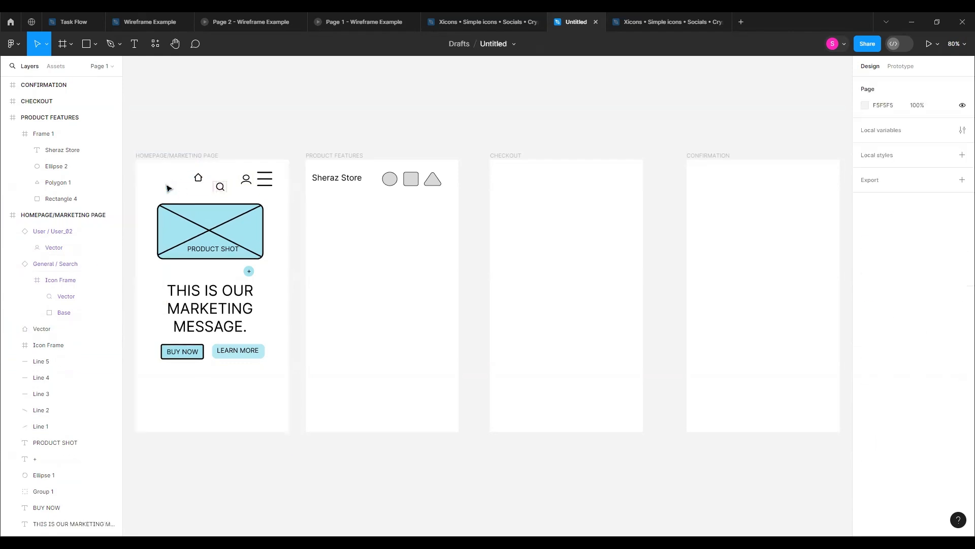
Try to delete the Base rectangle from the Icon Frame inside the General / Search component
left_click(222, 190)
left_click(72, 313)
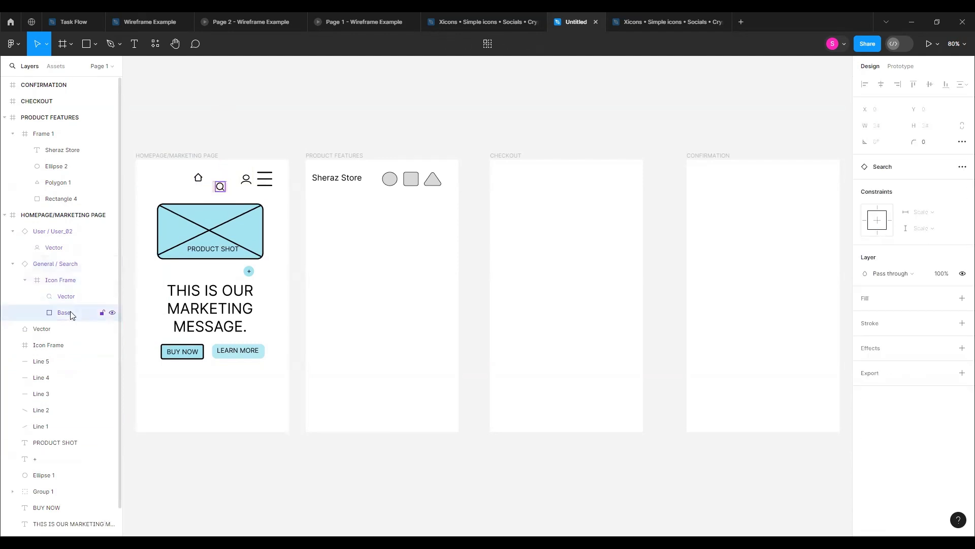
key("Delete")
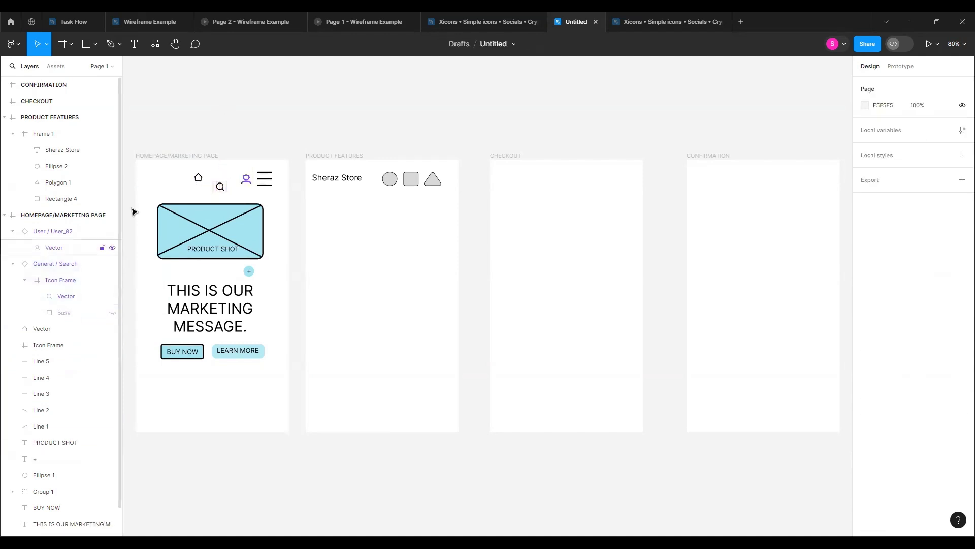
Copy the Vector nested in the General / Search component directly onto the homepage, placing it at about X 210 in the header
left_click(223, 189)
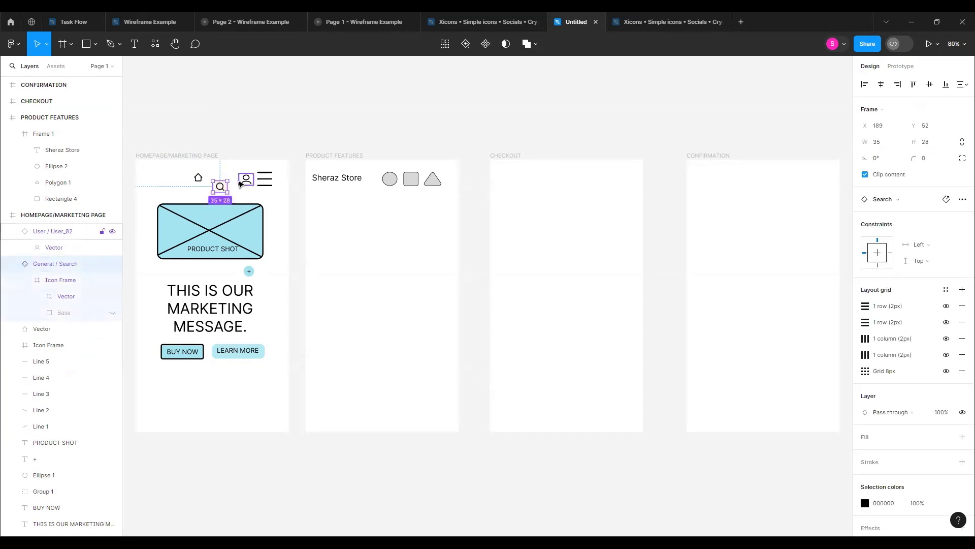
double_click(220, 188)
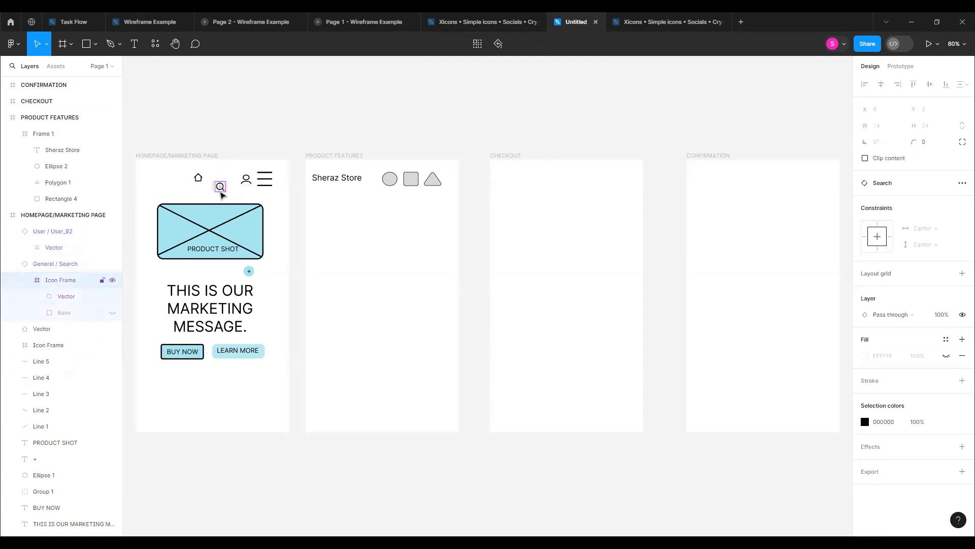
double_click(220, 187)
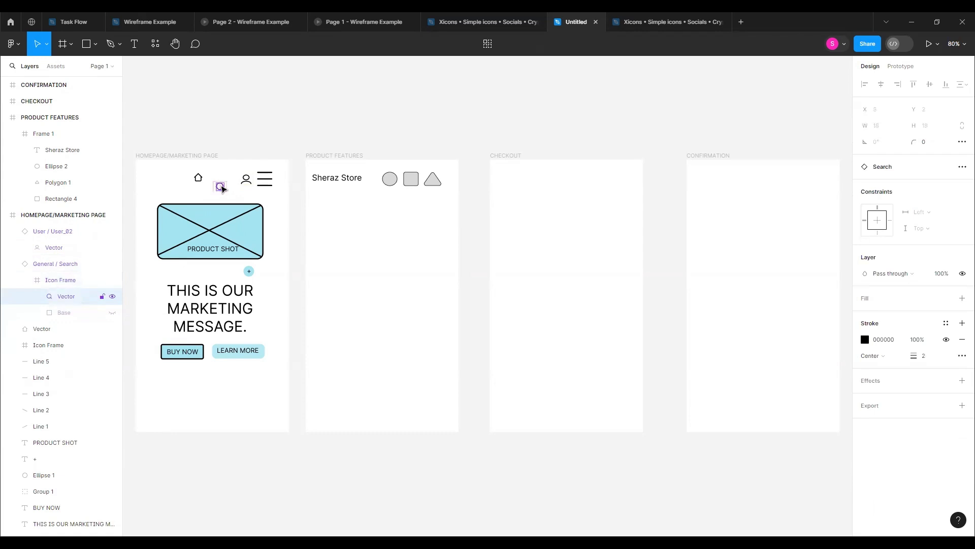
key("ctrl+x")
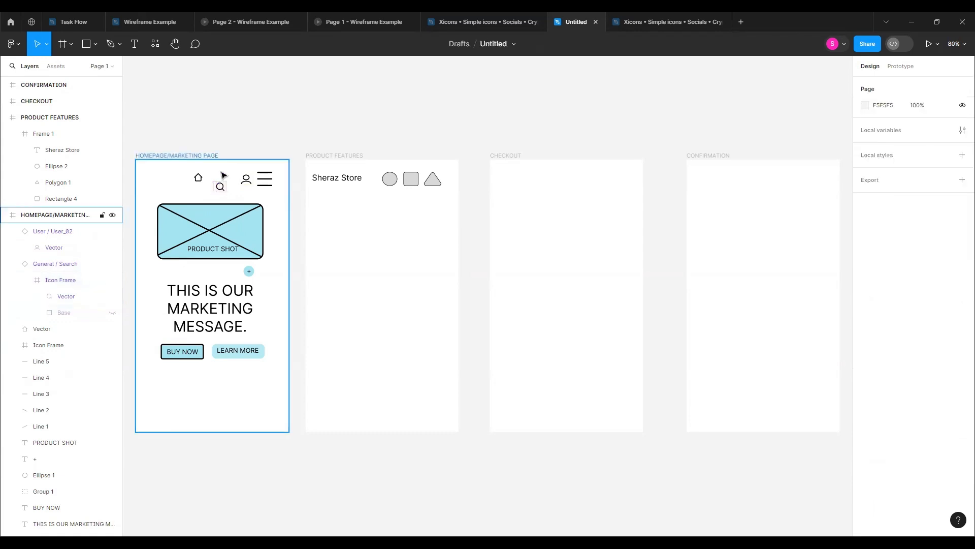
key("ctrl+v")
left_click_drag(219, 187, 225, 175)
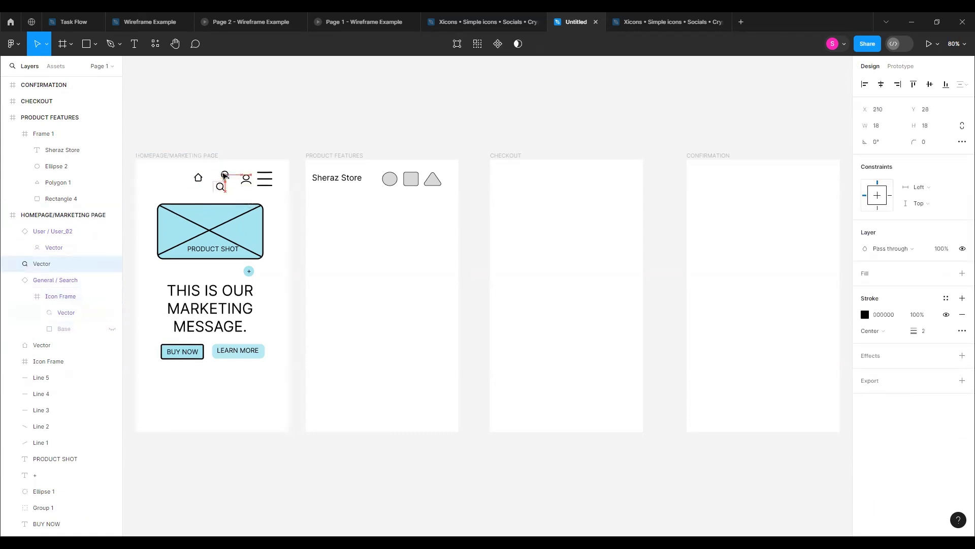
Delete the General / Search component and move the loose search Vector between the home and user icons
left_click(216, 191)
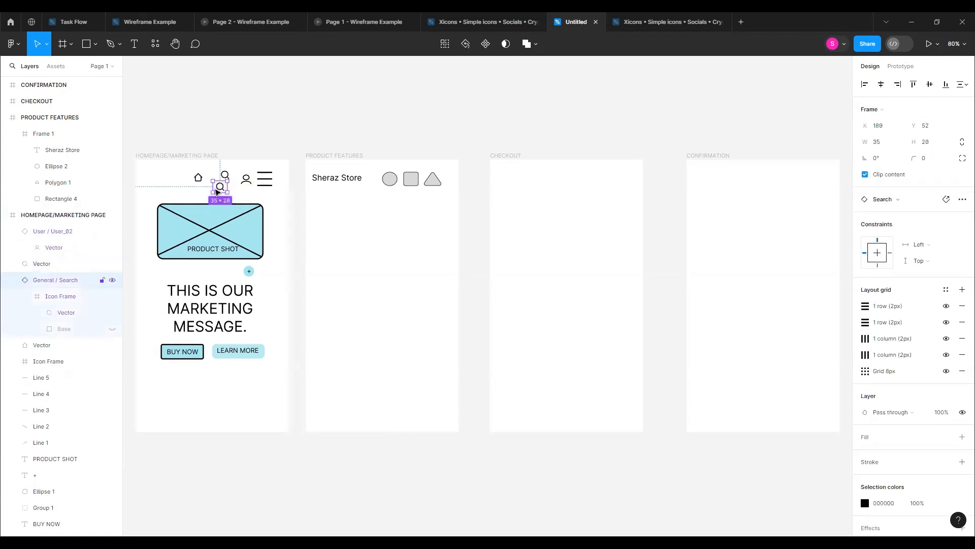
key("Delete")
left_click_drag(225, 176, 221, 182)
Select the Vector inside the User / User_02 component in the homepage header
left_click(245, 185)
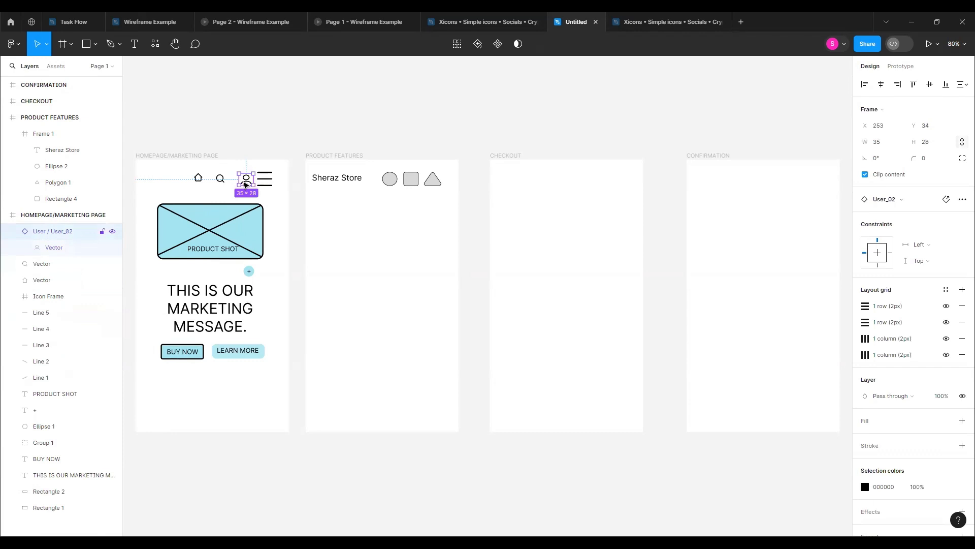
double_click(250, 186)
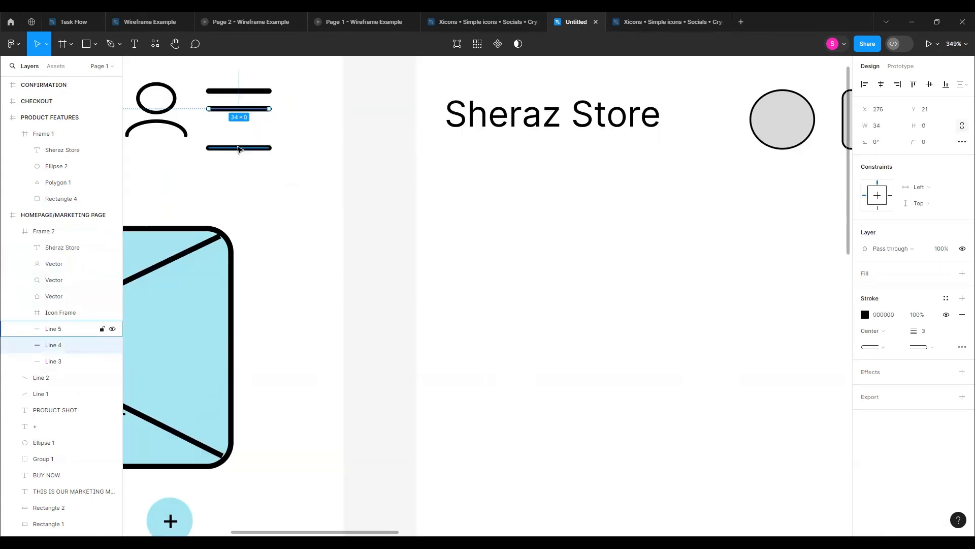
Move Line 5, the lowest line of the hamburger menu icon, up so that the three lines are evenly spaced
double_click(239, 148)
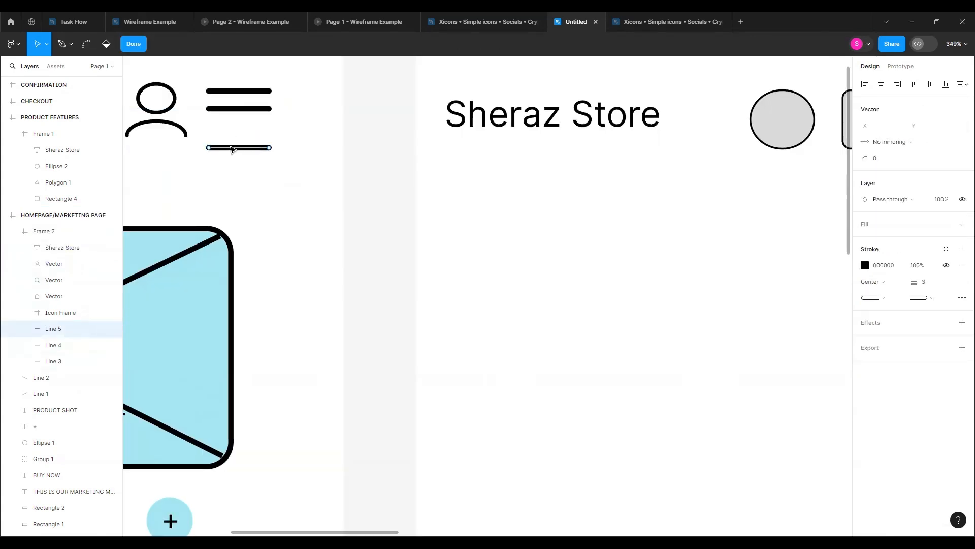
left_click_drag(232, 149, 230, 129)
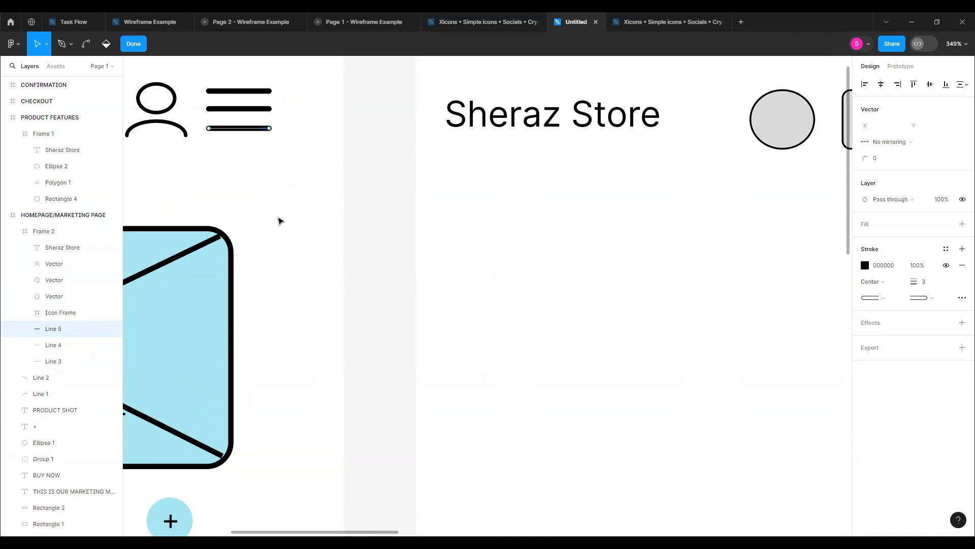
key("shift+0")
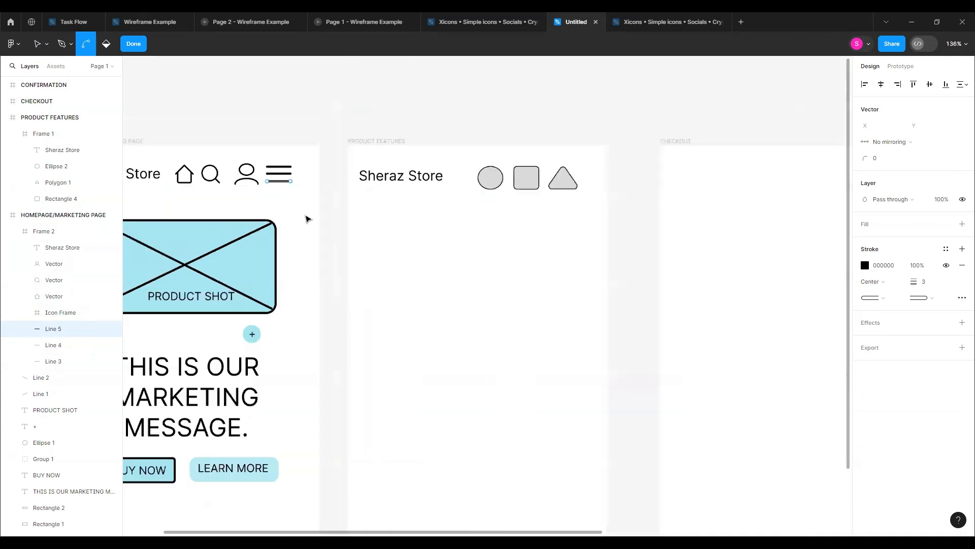
scroll(308, 219, "down", 1)
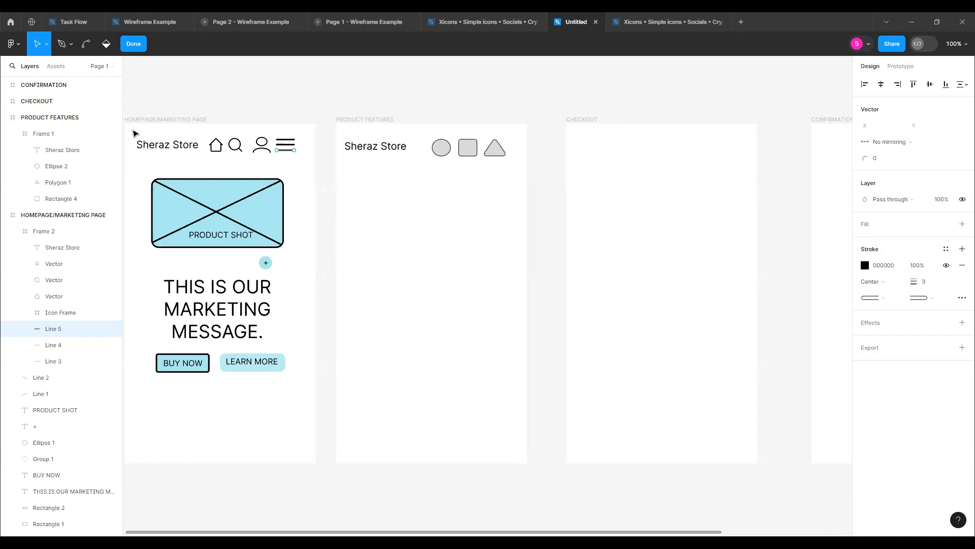
Wrap the homepage header, with its store title, icons and menu lines, in a new frame at X 23, Y 20
left_click_drag(133, 138, 327, 161)
left_click(244, 156)
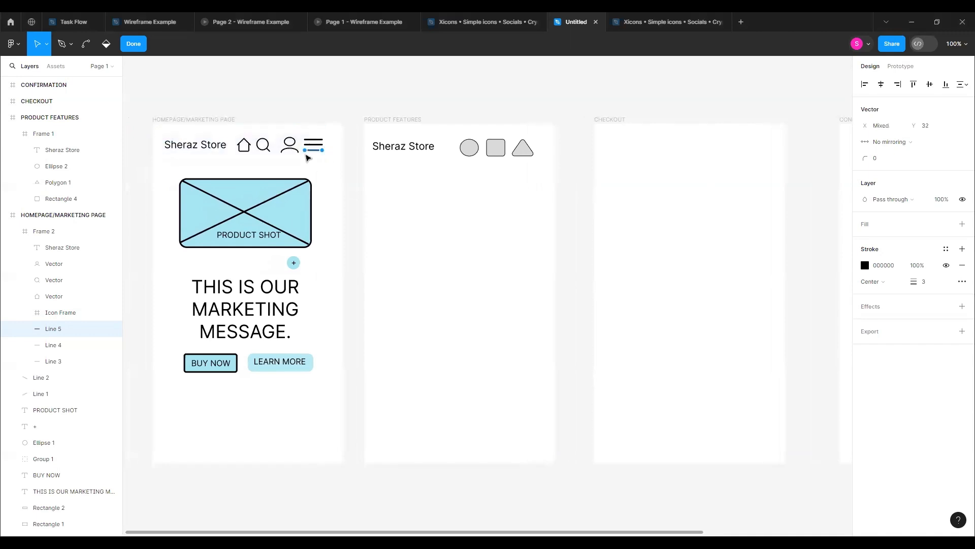
right_click(274, 143)
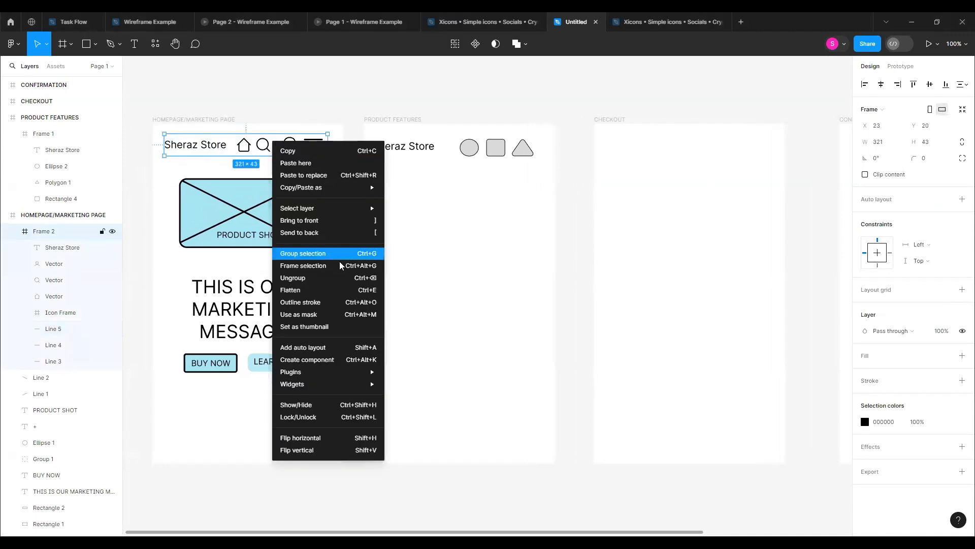
left_click(321, 270)
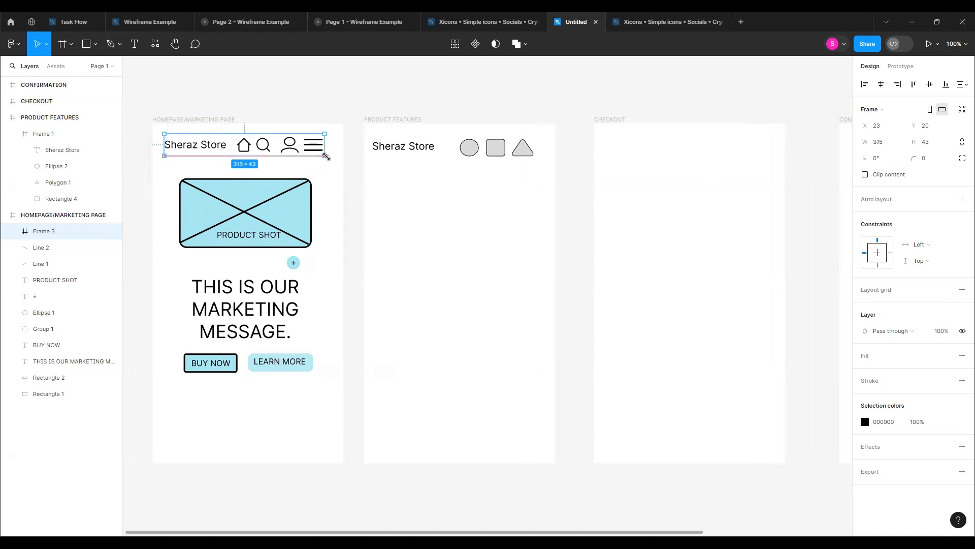
Delete the old placeholder header, Frame 1, from the PRODUCT FEATURES screen
left_click(467, 178)
left_click(468, 152)
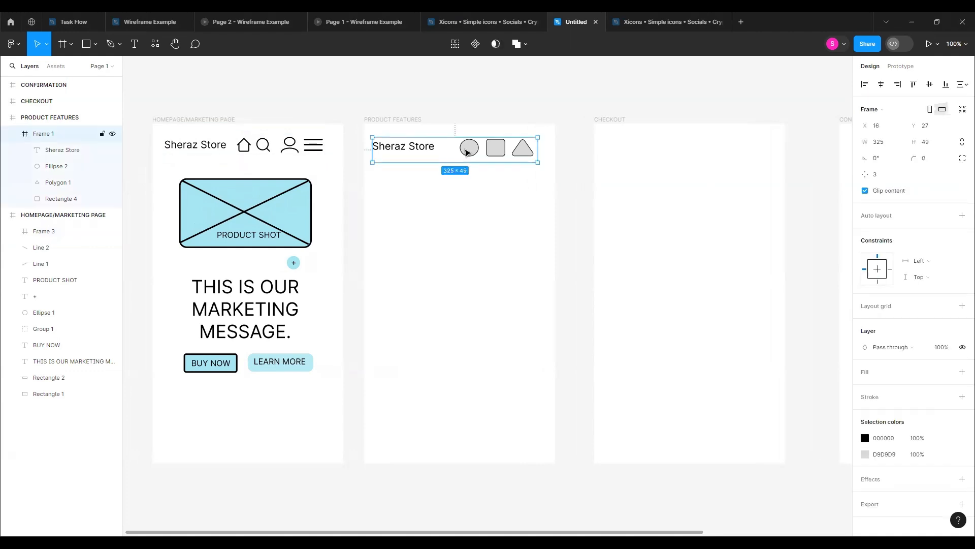
key("Delete")
Copy the homepage header frame into the PRODUCT FEATURES screen at X 23, Y 20
left_click(234, 151)
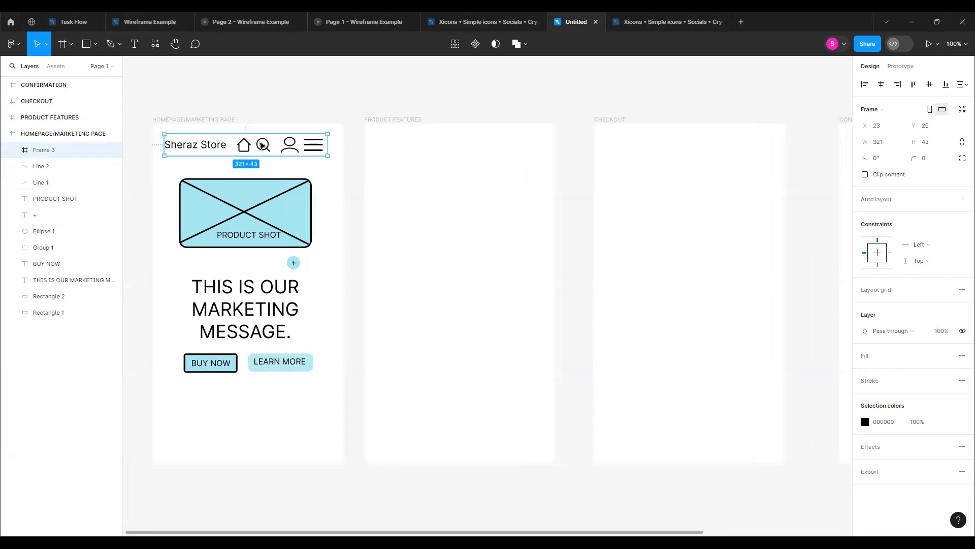
left_click(373, 119)
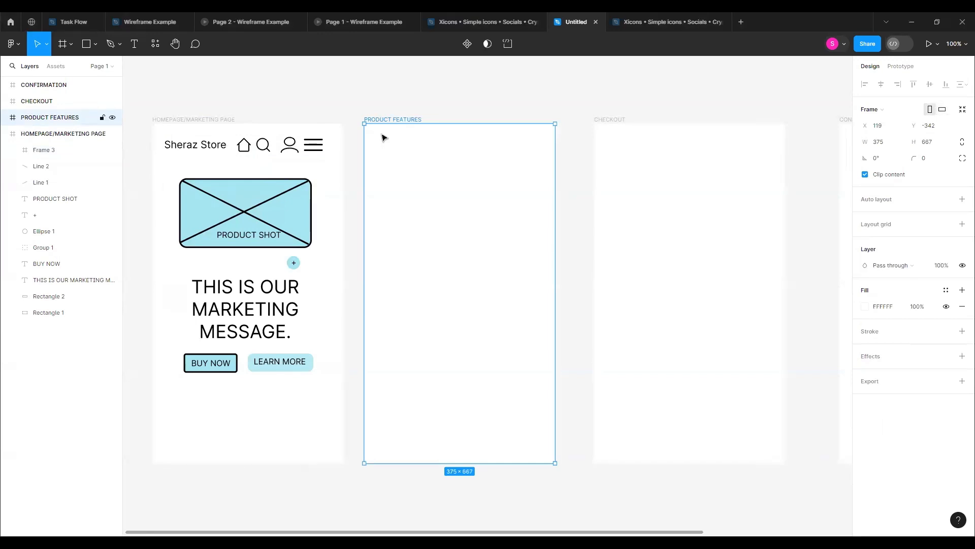
key("ctrl+v")
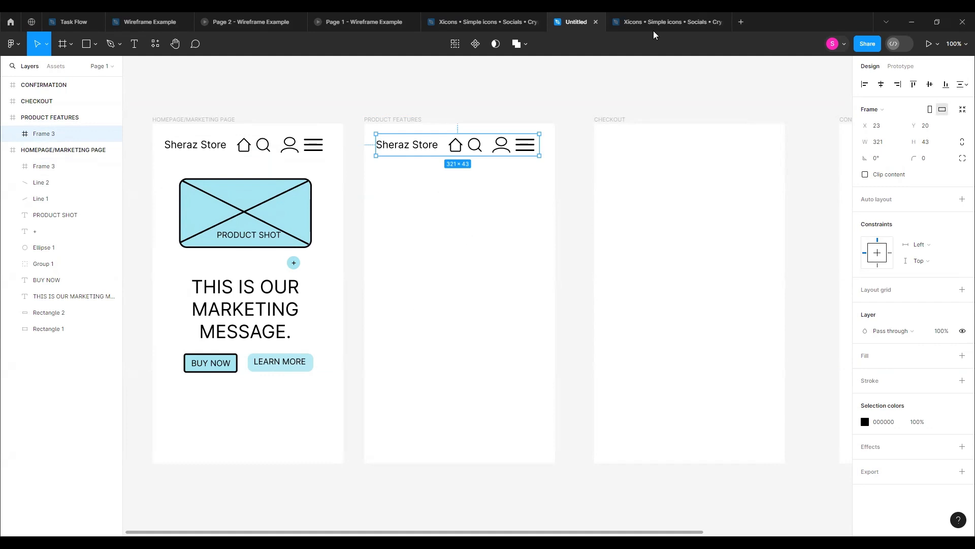
Find the Xicons pack under Icons in the Figma Community and open it as a design file
left_click(11, 23)
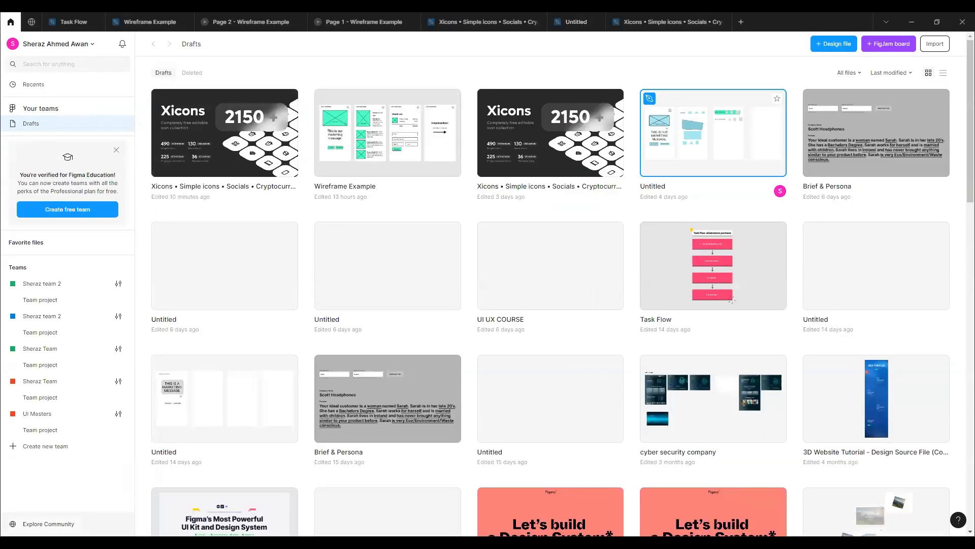
left_click(48, 524)
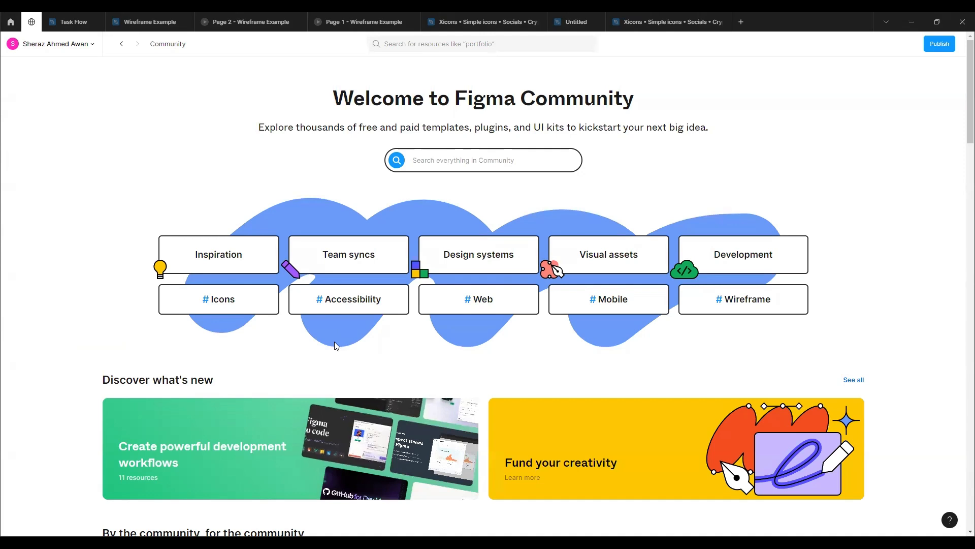
left_click(232, 299)
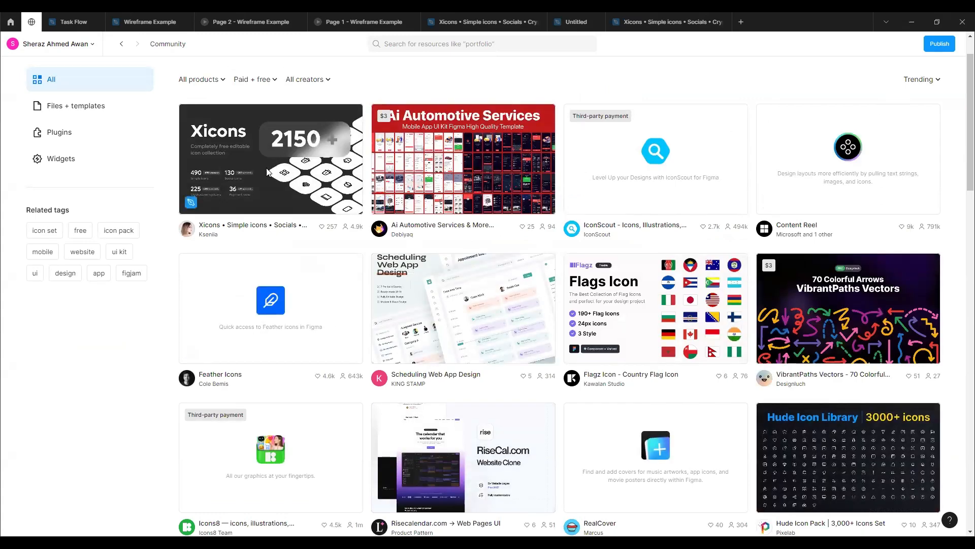
left_click(263, 182)
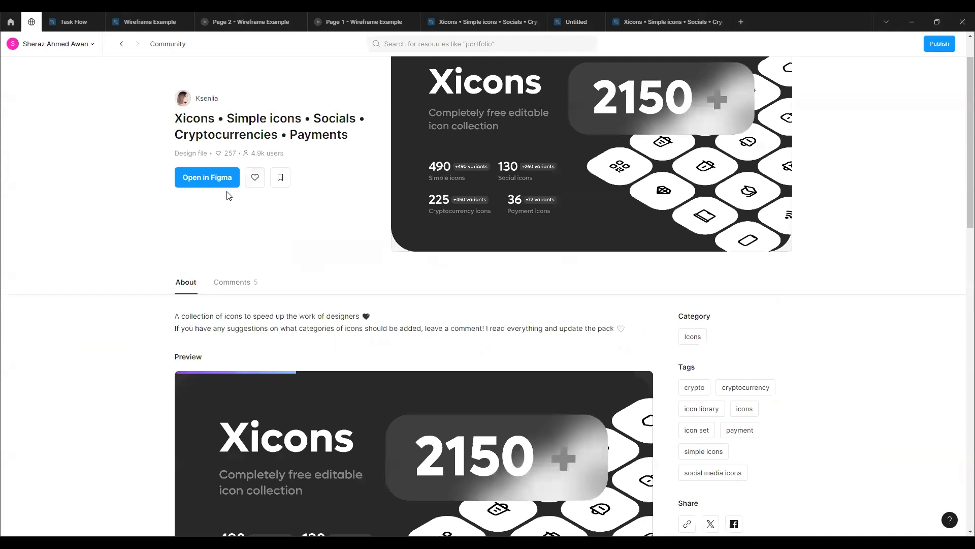
left_click(224, 179)
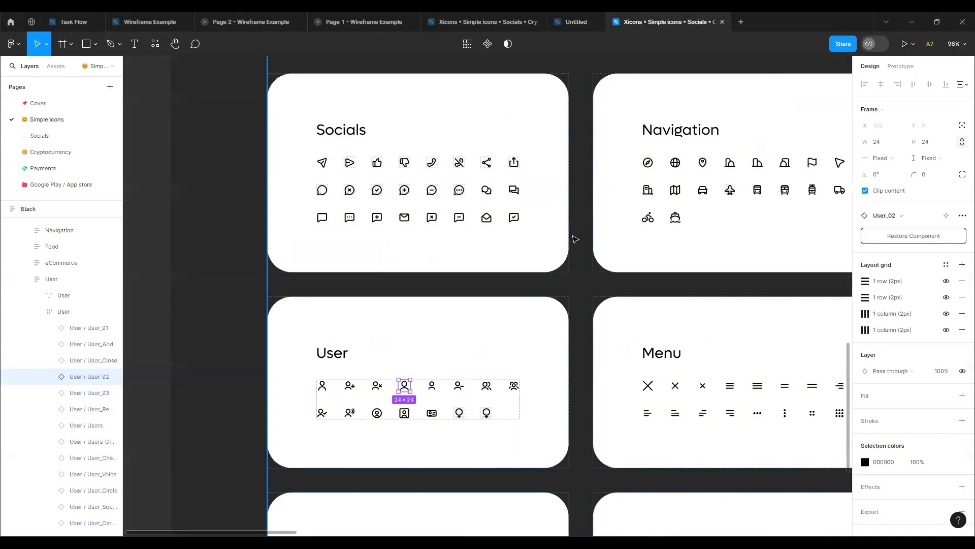
Examine the General icon set on the Simple icons page, select the Vector inside Home 2, and return to the Untitled wireframe file
scroll(575, 240, "down", 5)
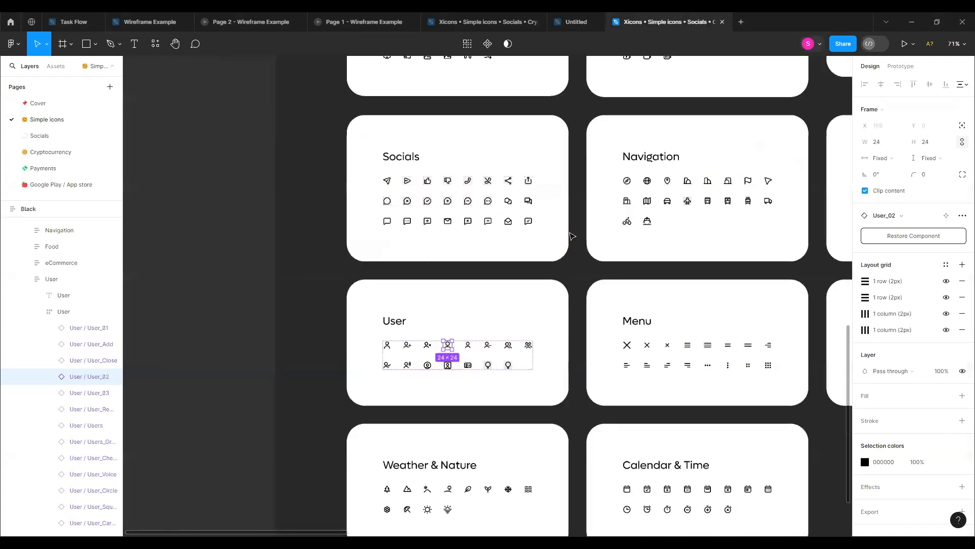
scroll(538, 250, "up", 5)
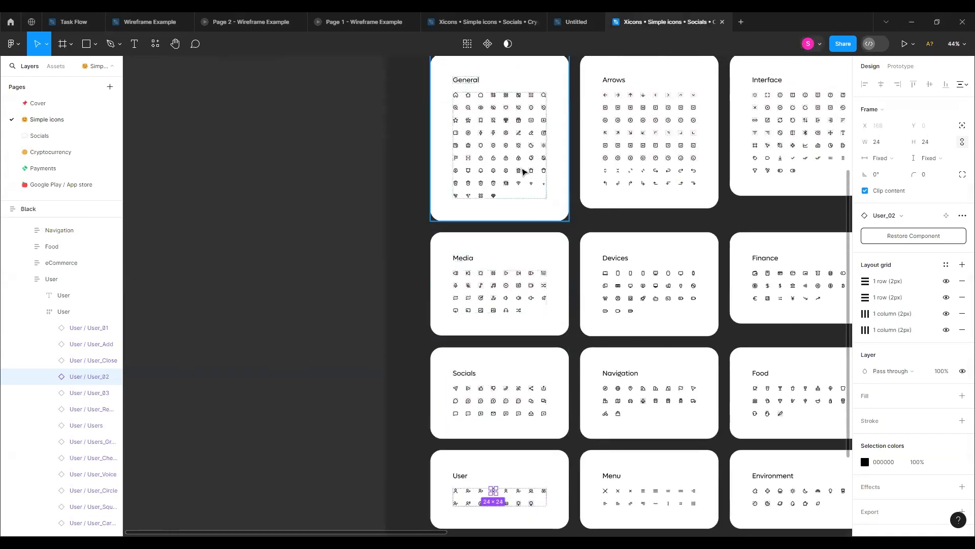
scroll(511, 148, "up", 8)
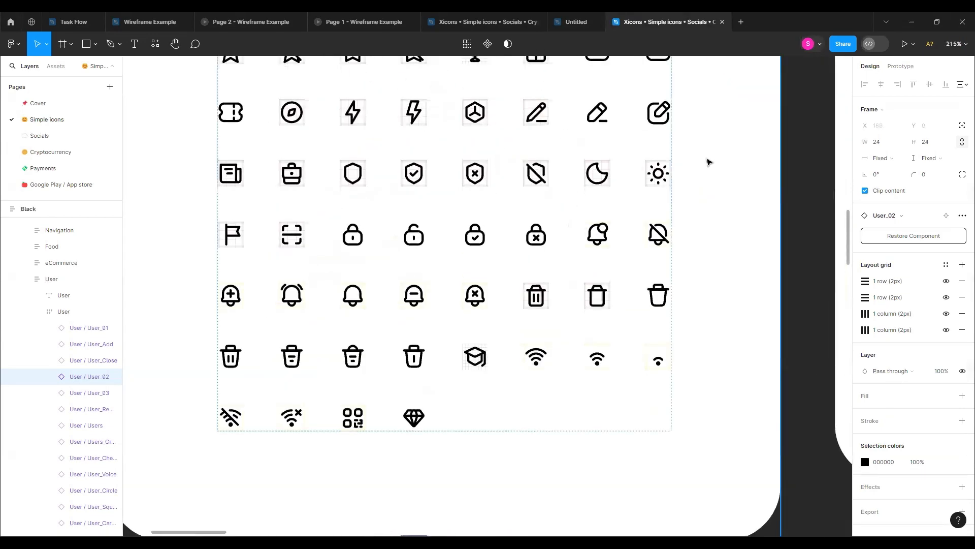
scroll(765, 489, "up", 6)
scroll(765, 489, "up", 2)
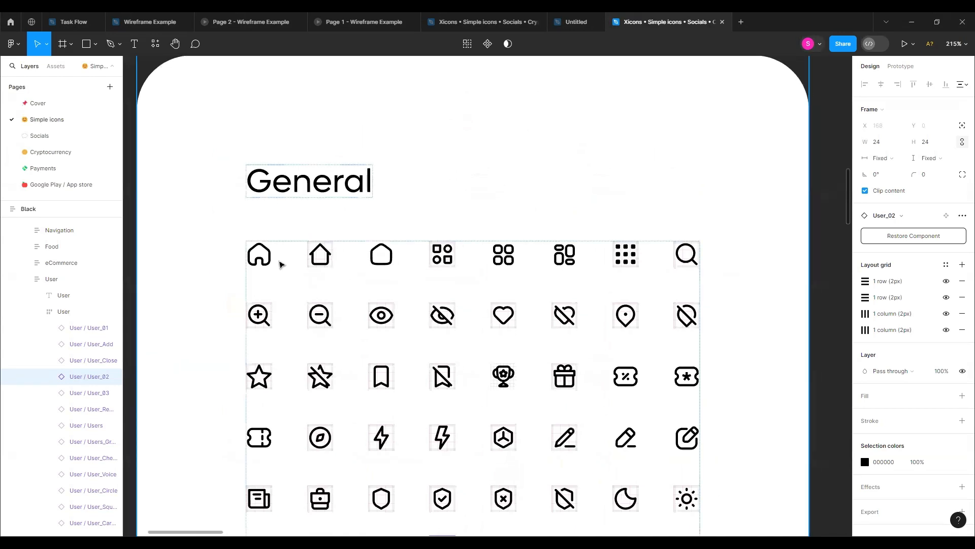
left_click(328, 260)
double_click(328, 260)
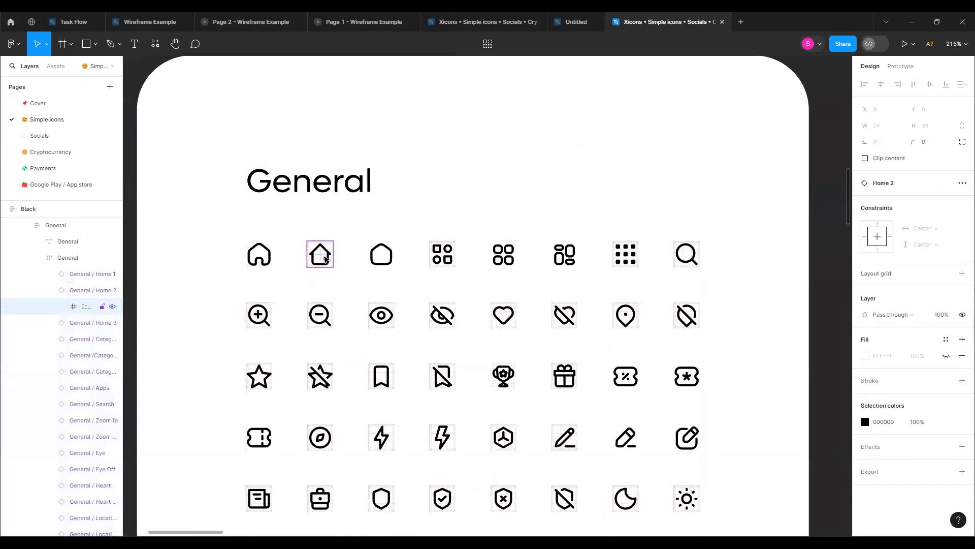
double_click(323, 256)
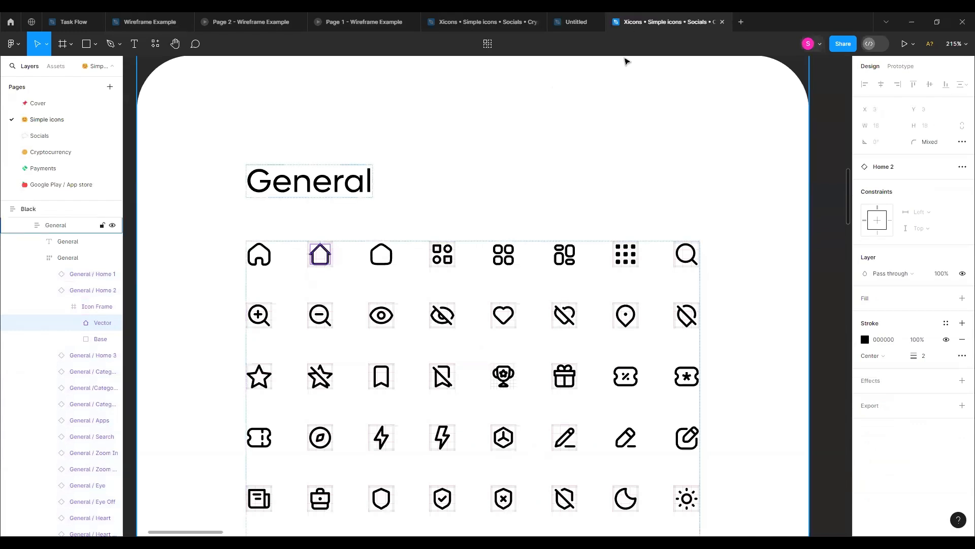
key("ctrl+shift+Tab")
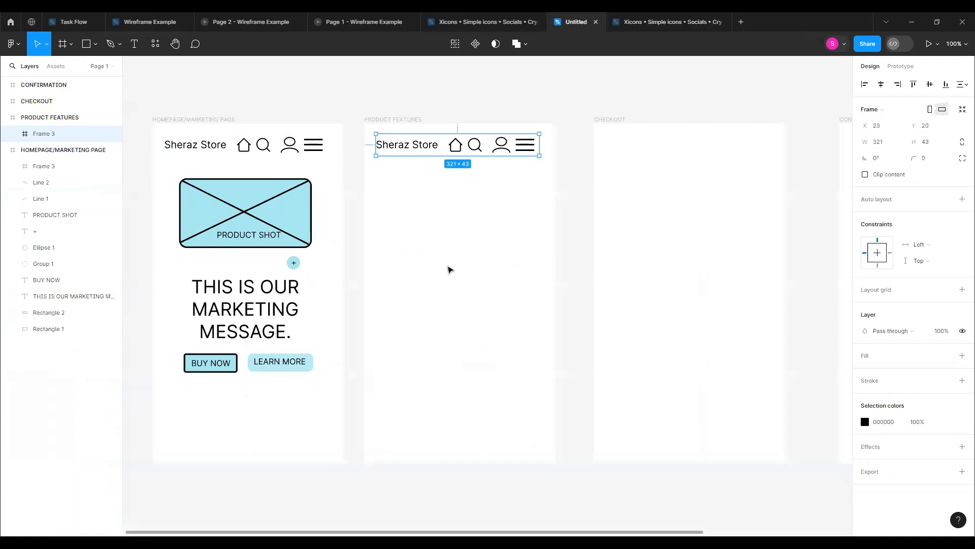
Copy the Home 3 icon shape from the Xicons file into the PRODUCT FEATURES screen as a test, and delete it
key("ctrl+Tab")
double_click(381, 260)
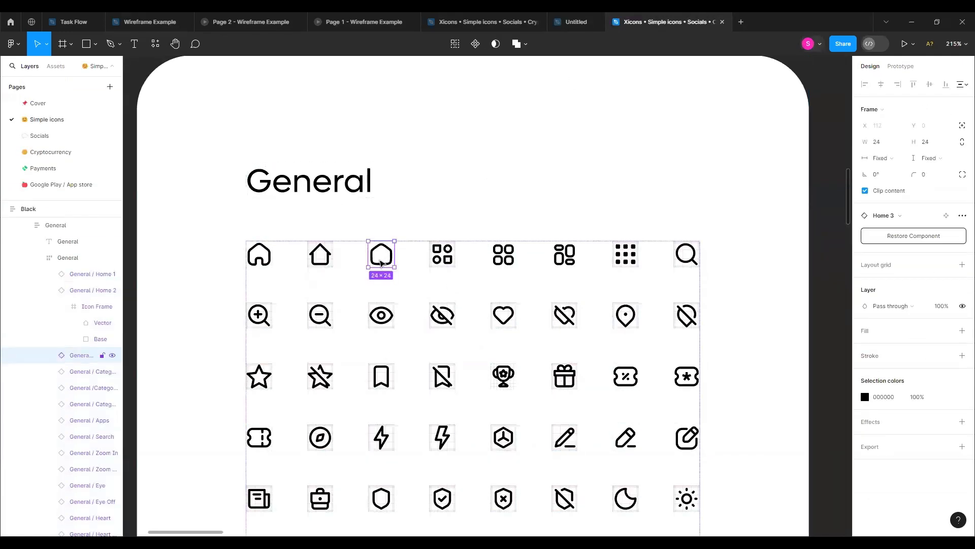
double_click(391, 254)
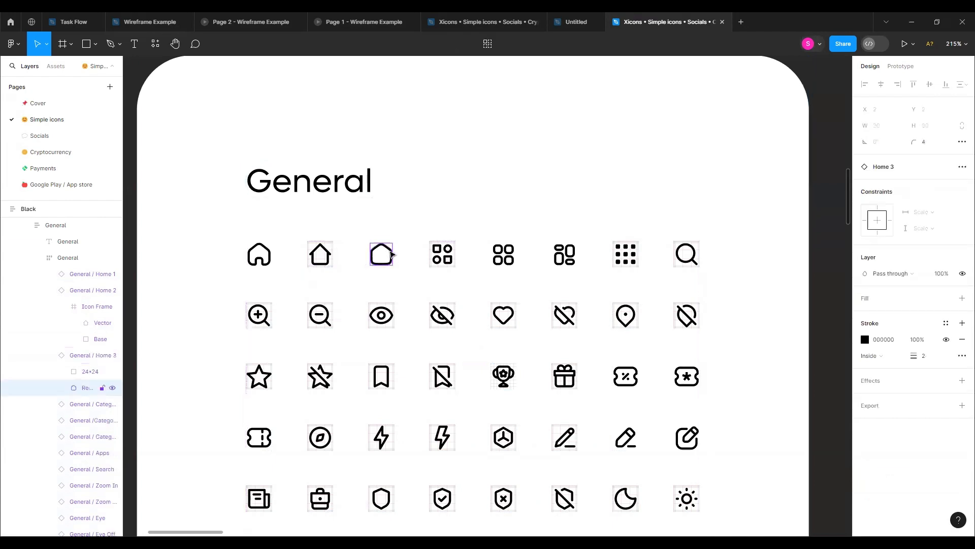
left_click(577, 26)
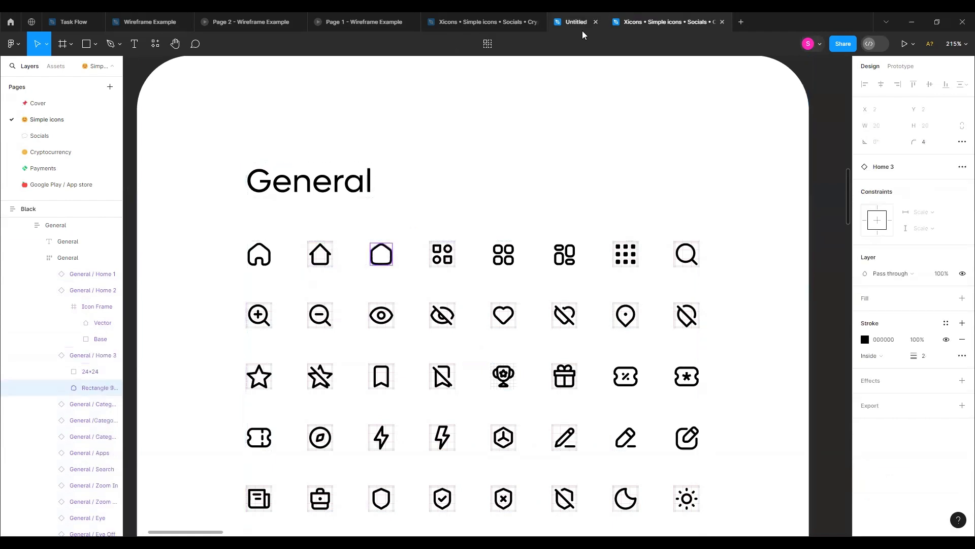
key("ctrl+v")
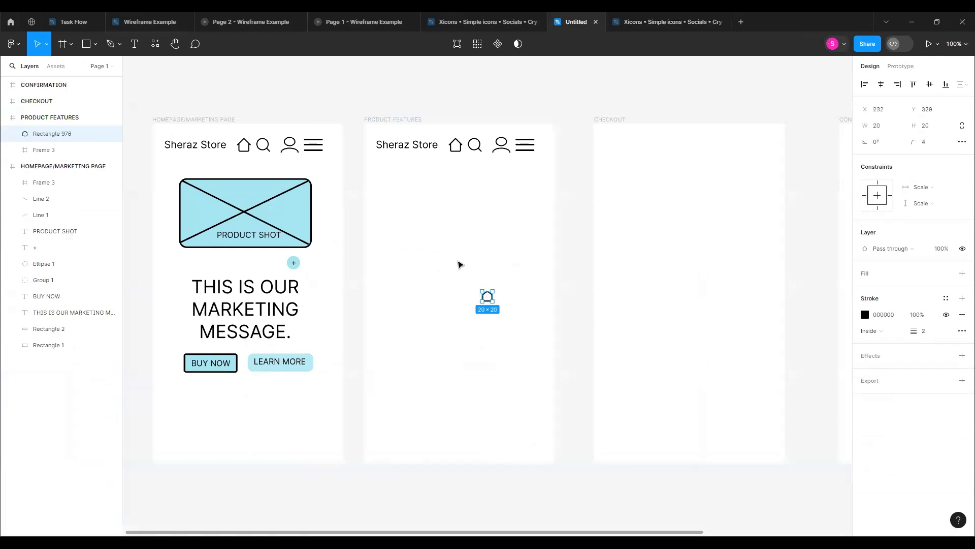
left_click_drag(489, 298, 446, 236)
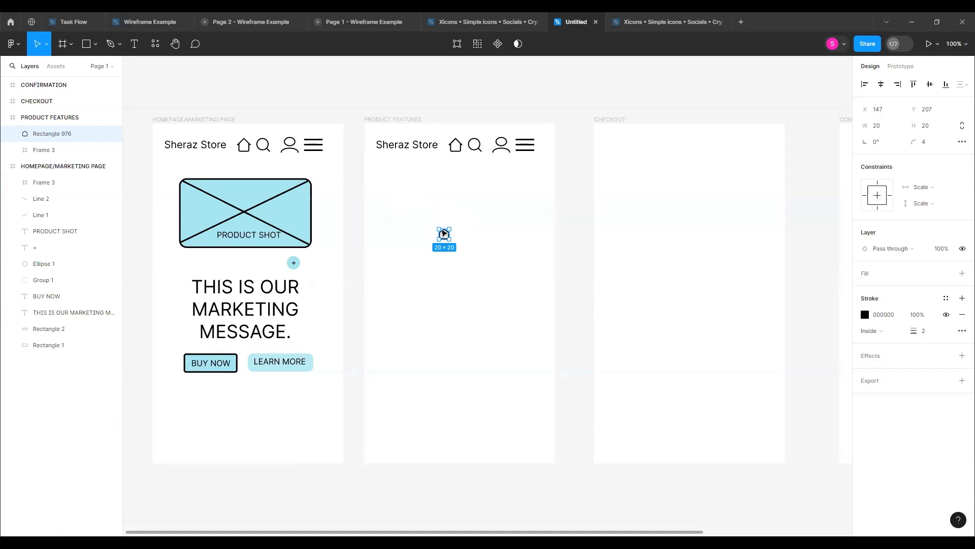
key("Delete")
left_click(266, 152)
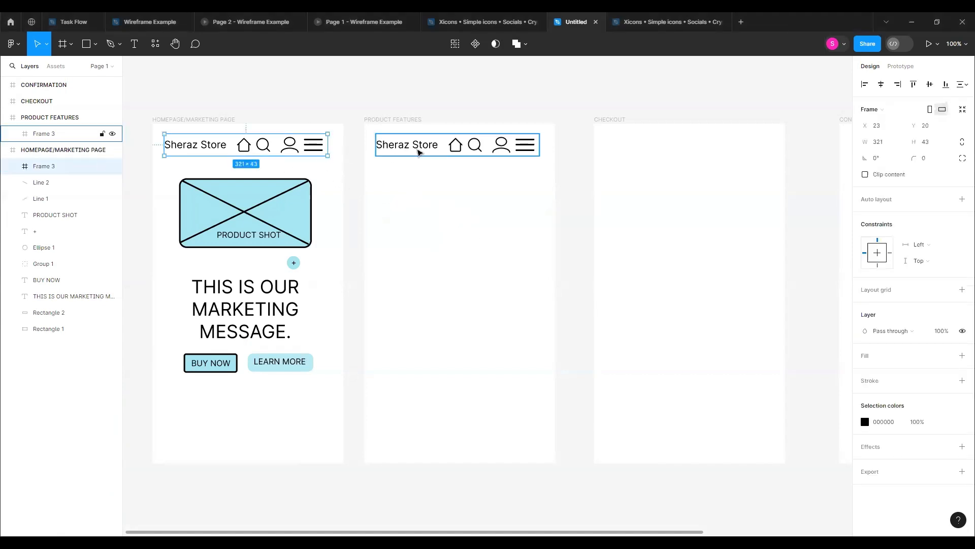
left_click(419, 152)
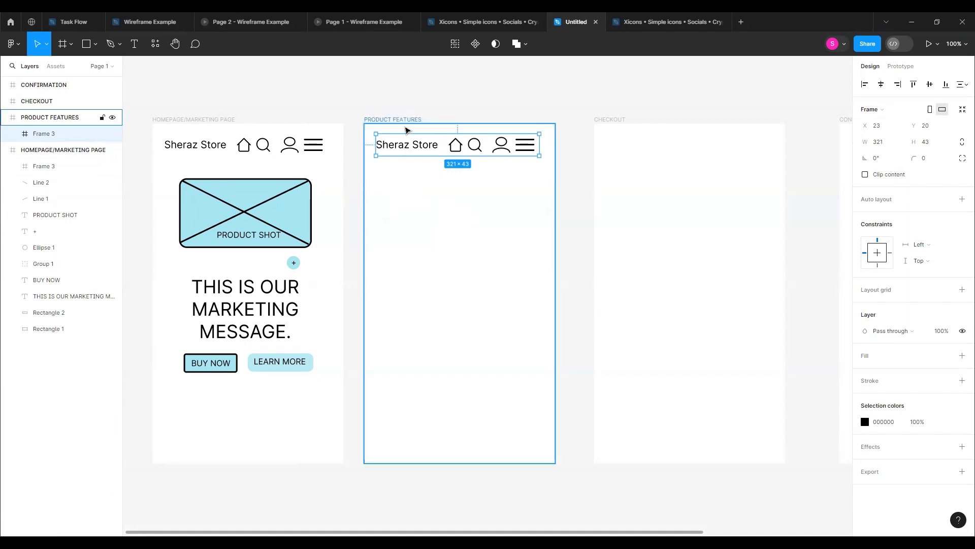
left_click(604, 121)
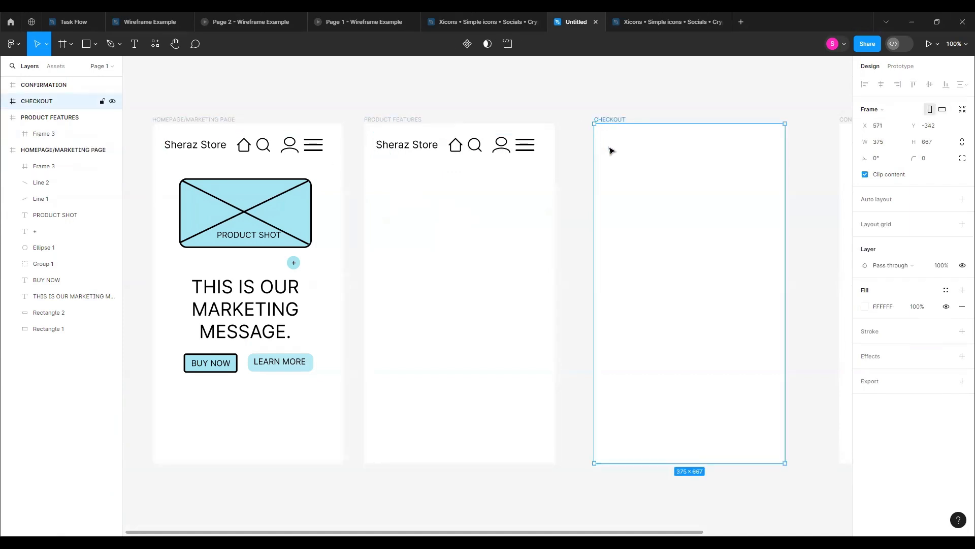
key("ctrl+d")
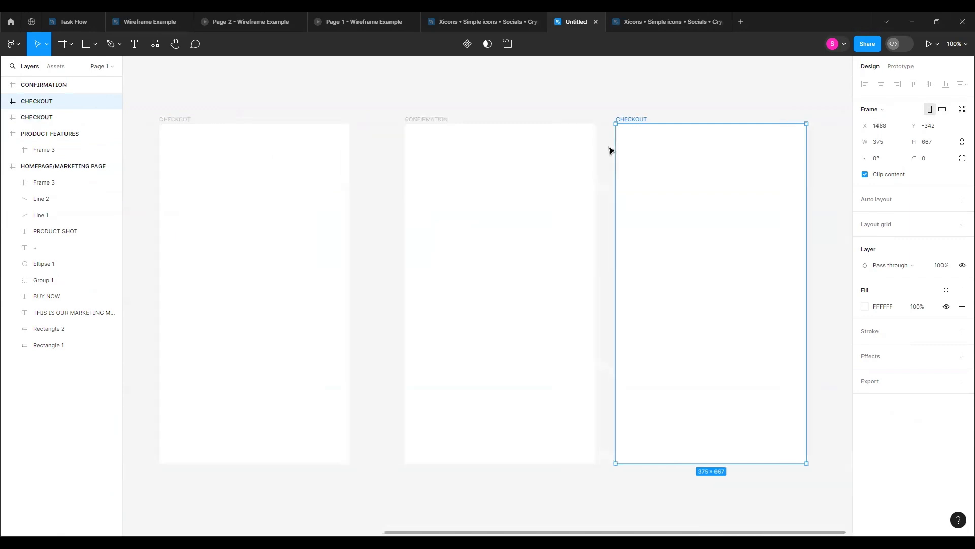
key("ctrl+z")
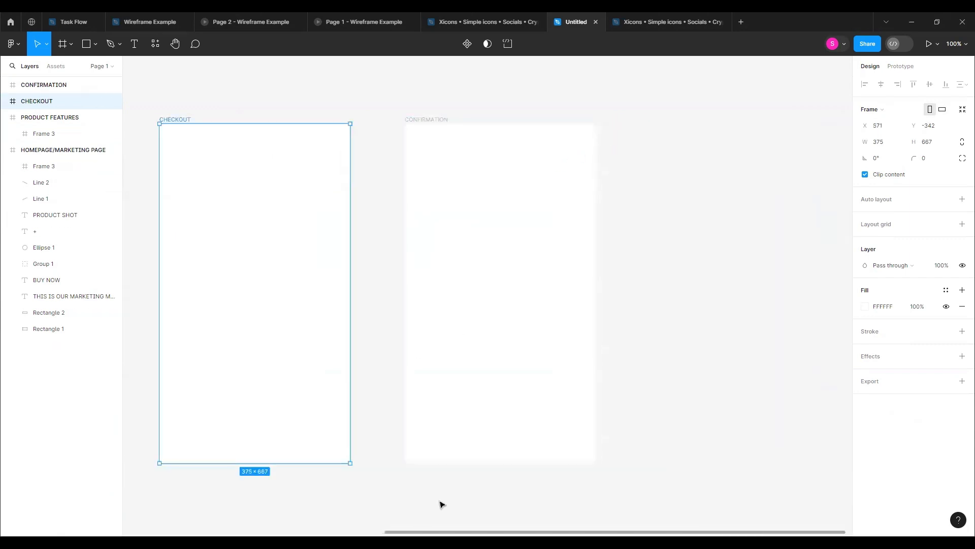
Duplicate the homepage header frame in place, try the copy on the CHECKOUT screen at X 27, Y 20, and undo that move
scroll(330, 508, "left", 8)
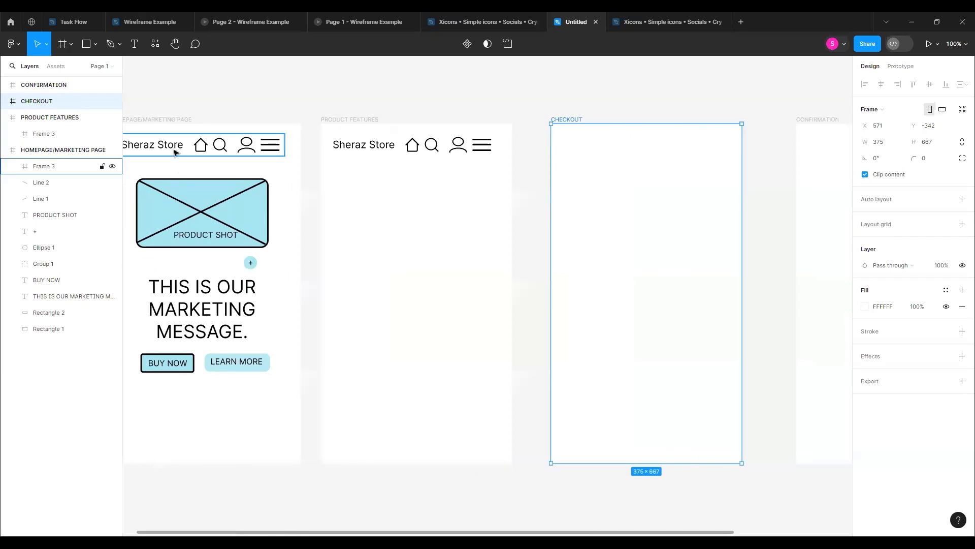
left_click(174, 152)
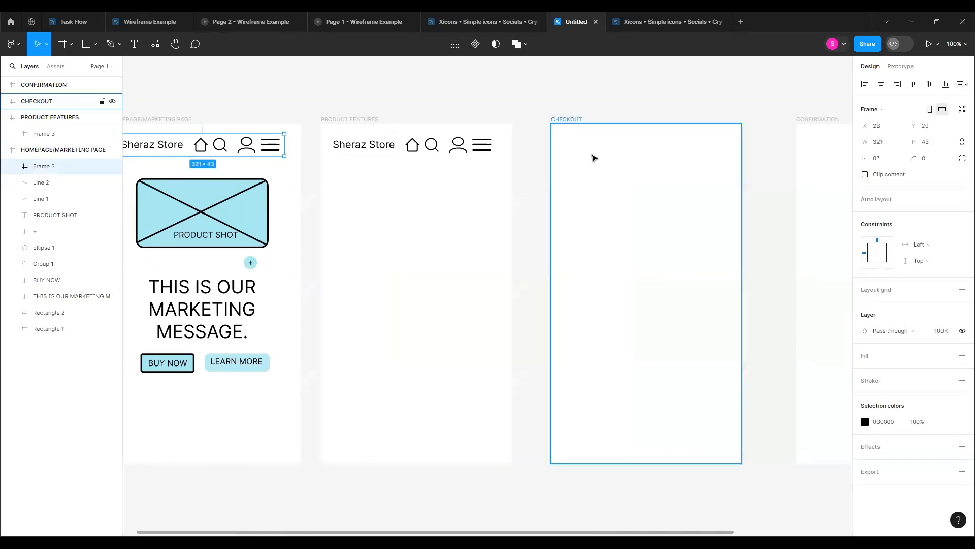
key("ctrl+d")
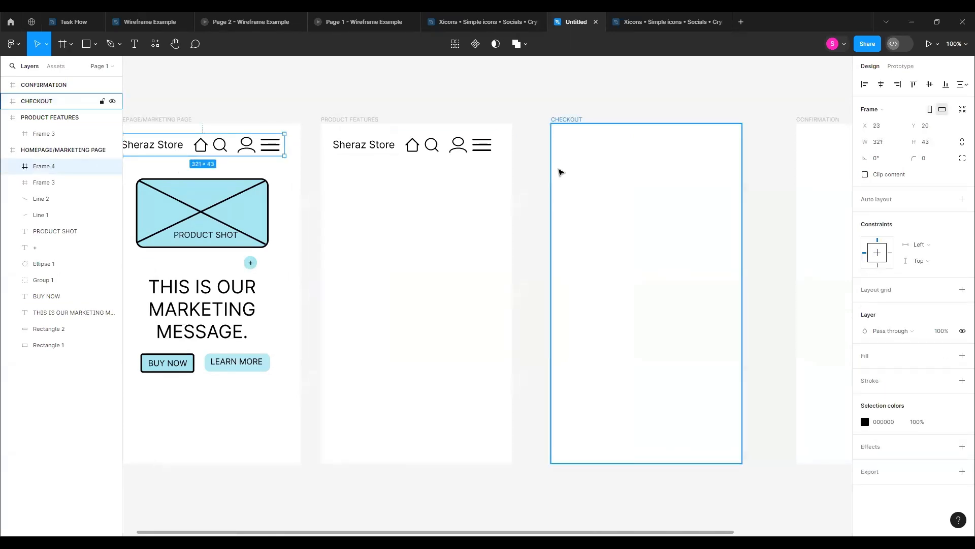
left_click_drag(205, 146, 645, 145)
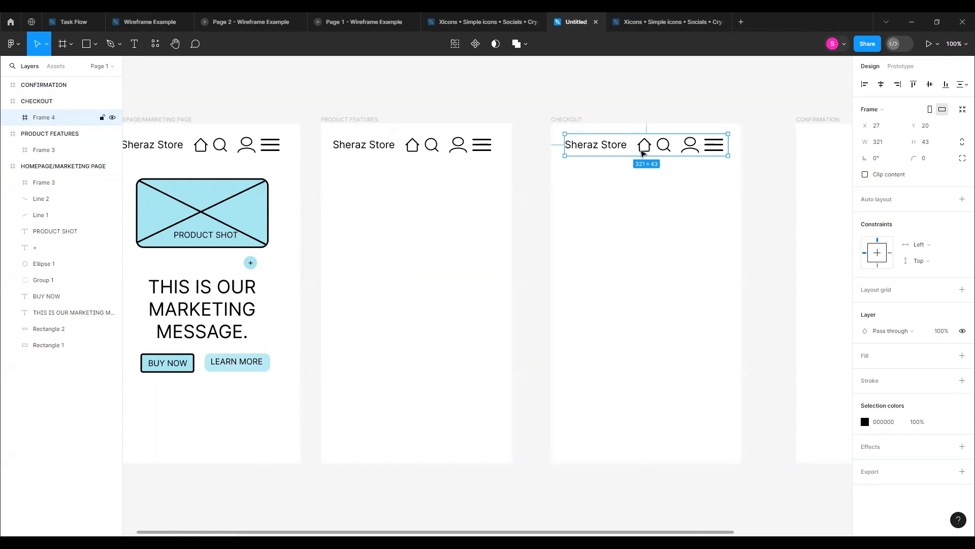
key("ctrl+z")
key("ctrl+z")
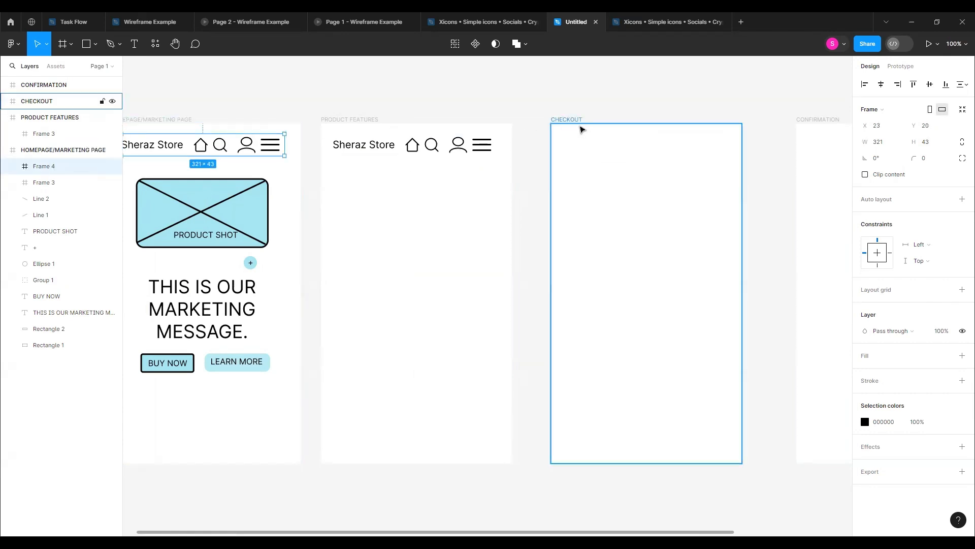
Paste the header frame into the CHECKOUT and CONFIRMATION screens at X 23, Y 20
left_click(578, 124)
key("ctrl+v")
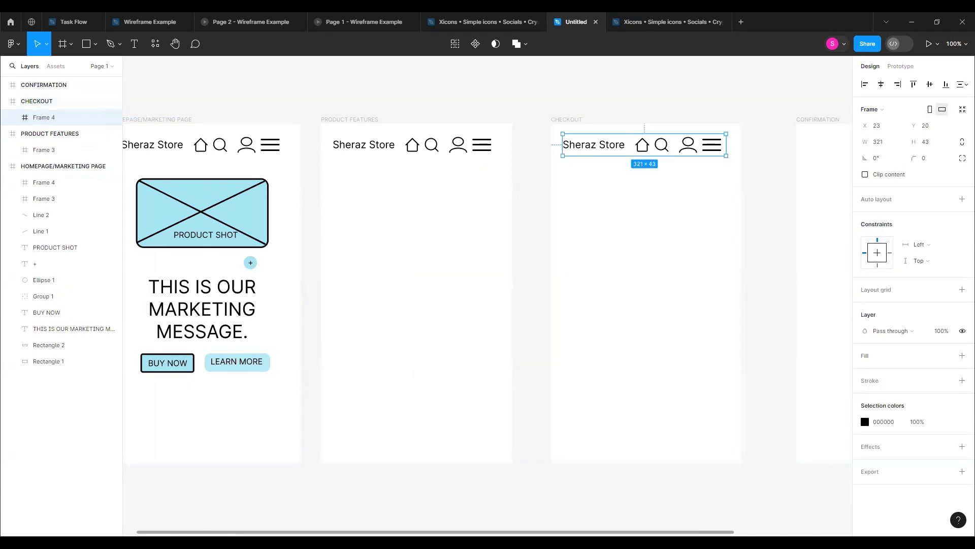
scroll(487, 295, "right", 5)
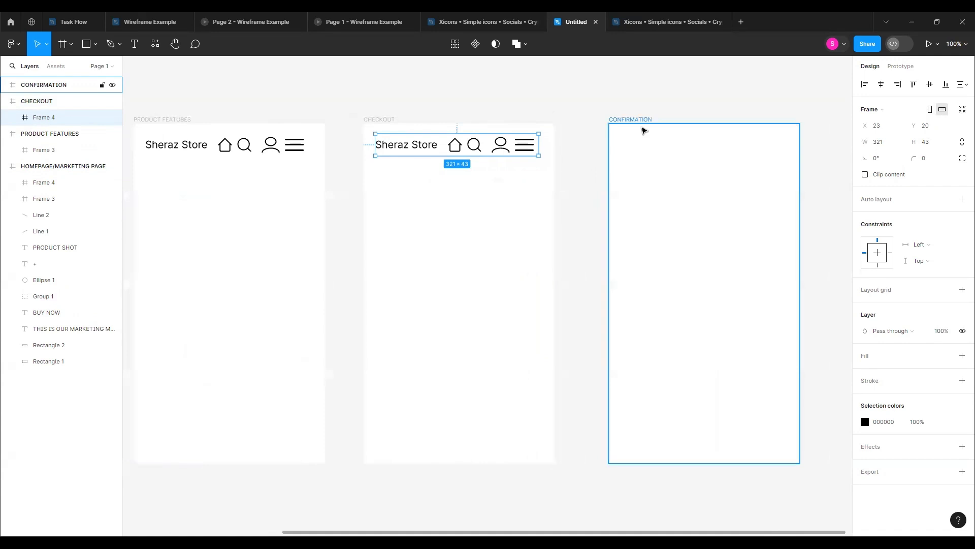
left_click(645, 142)
key("ctrl+v")
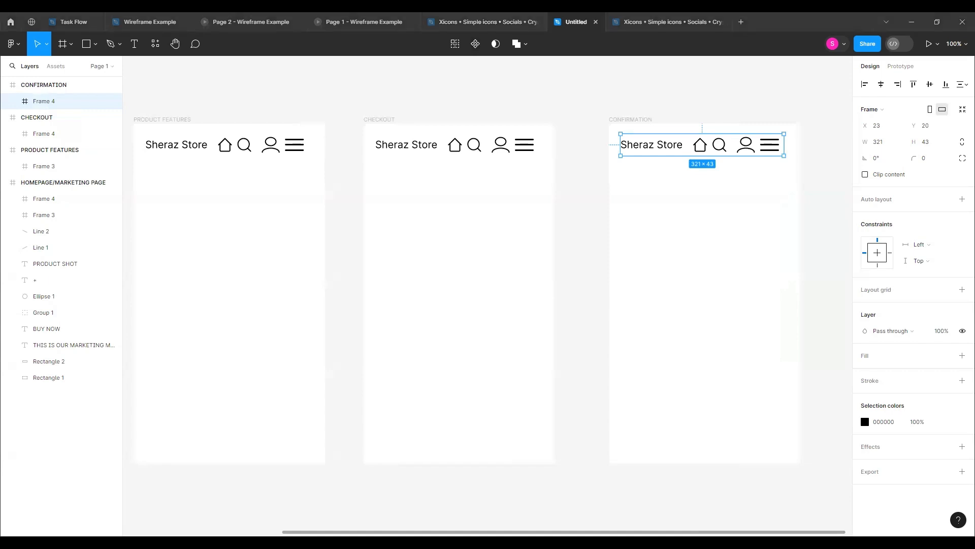
Search the plugins for "iconify" and run the Iconify plugin
scroll(353, 519, "left", 5)
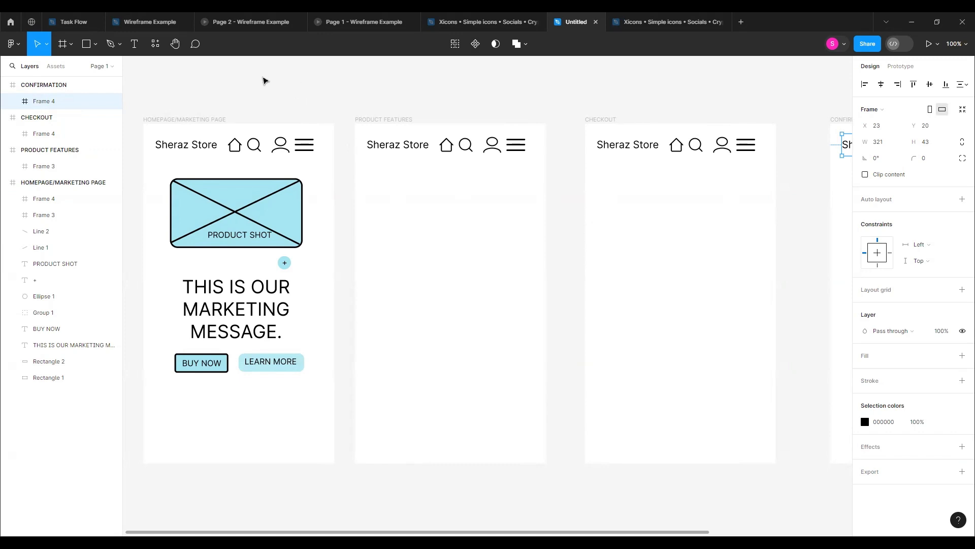
left_click(13, 44)
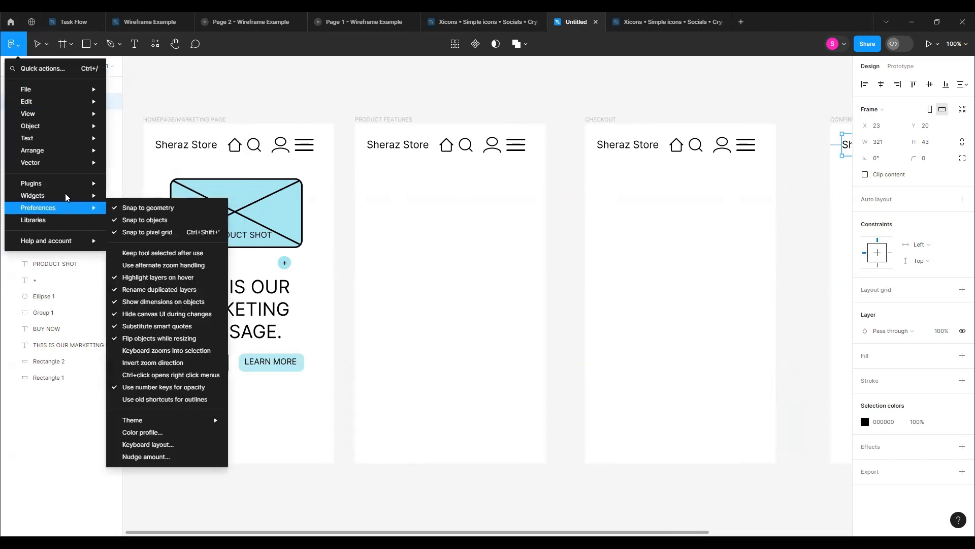
mouse_move(72, 189)
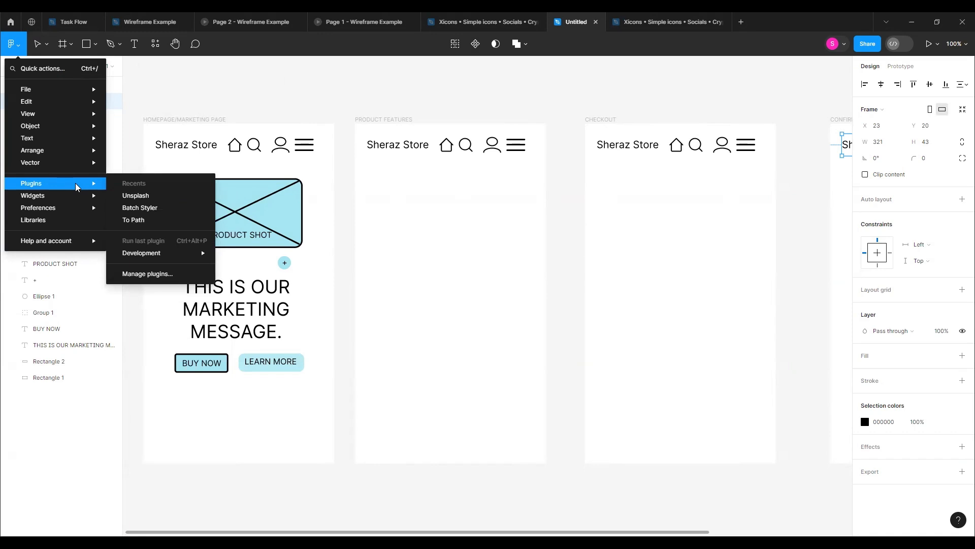
left_click(152, 275)
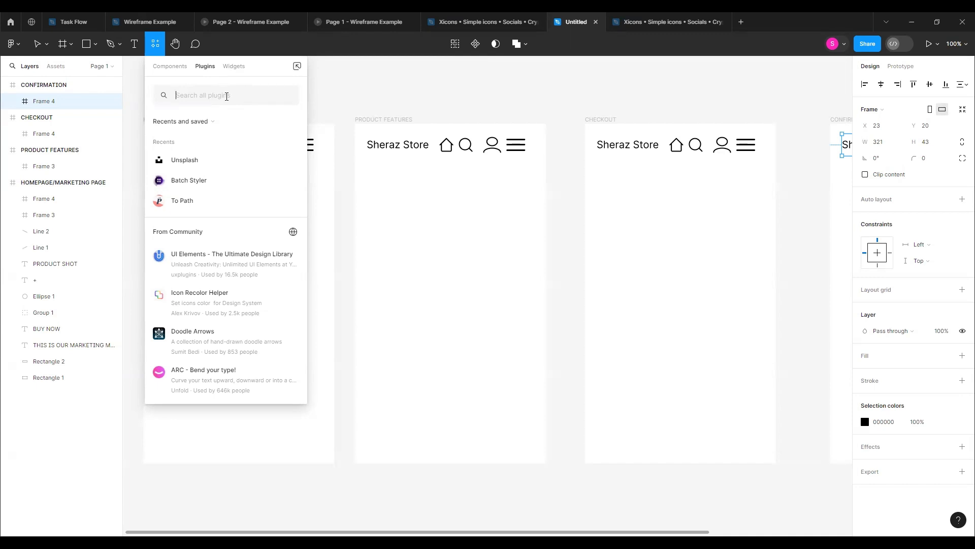
type("ico")
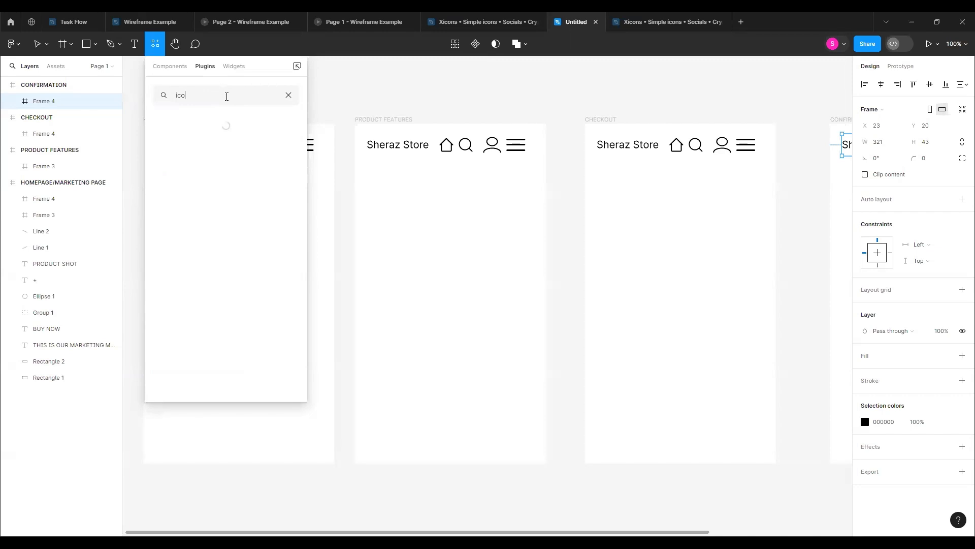
type("nify")
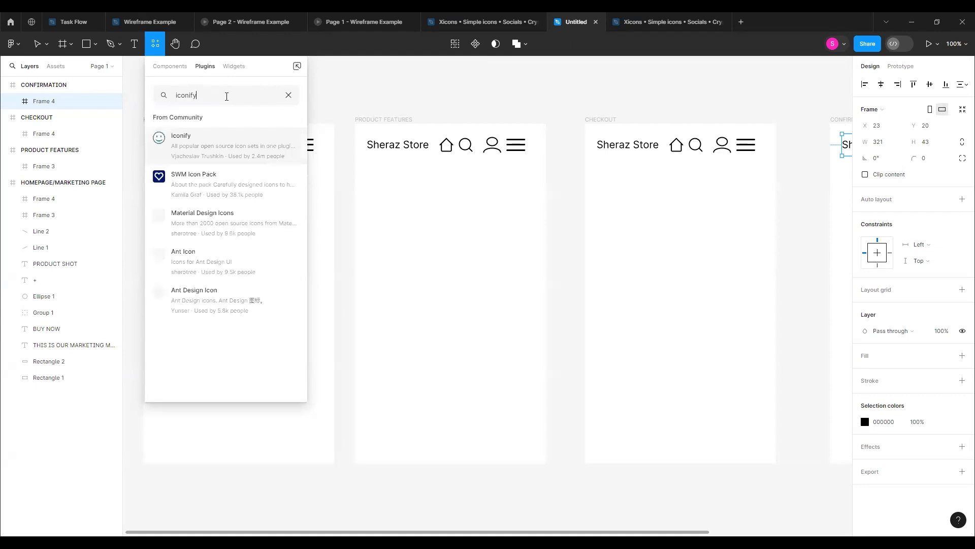
mouse_move(225, 147)
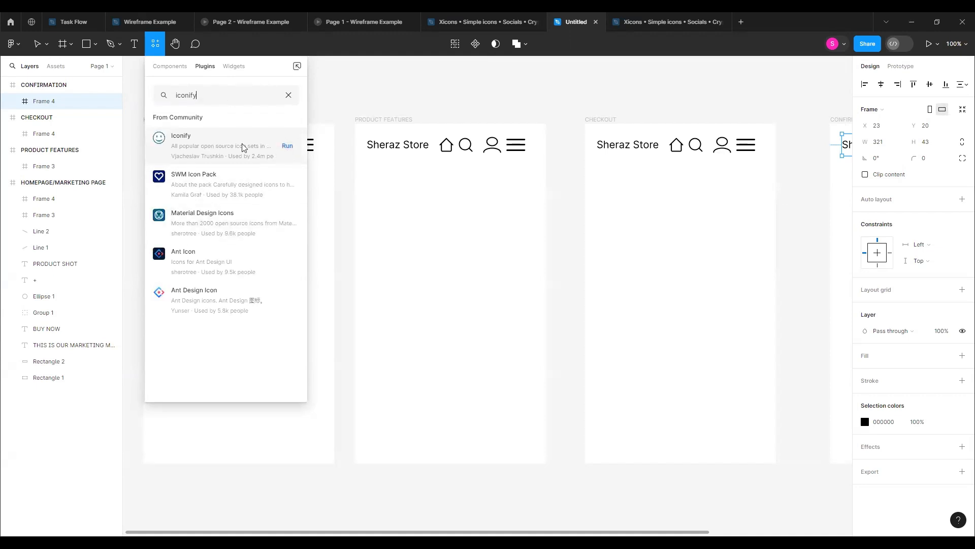
left_click(288, 146)
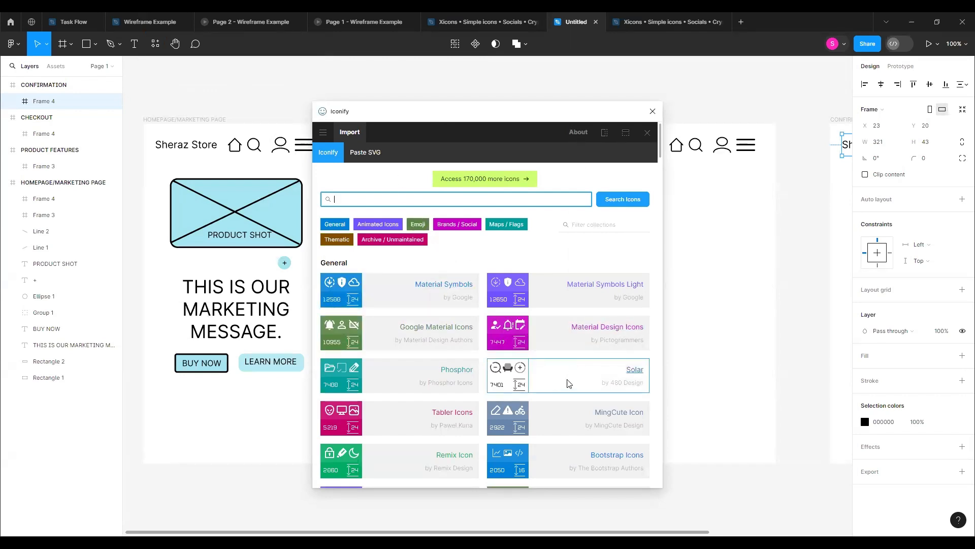
Browse the Iconify icon collections and search them for "home"
scroll(568, 383, "down", 10)
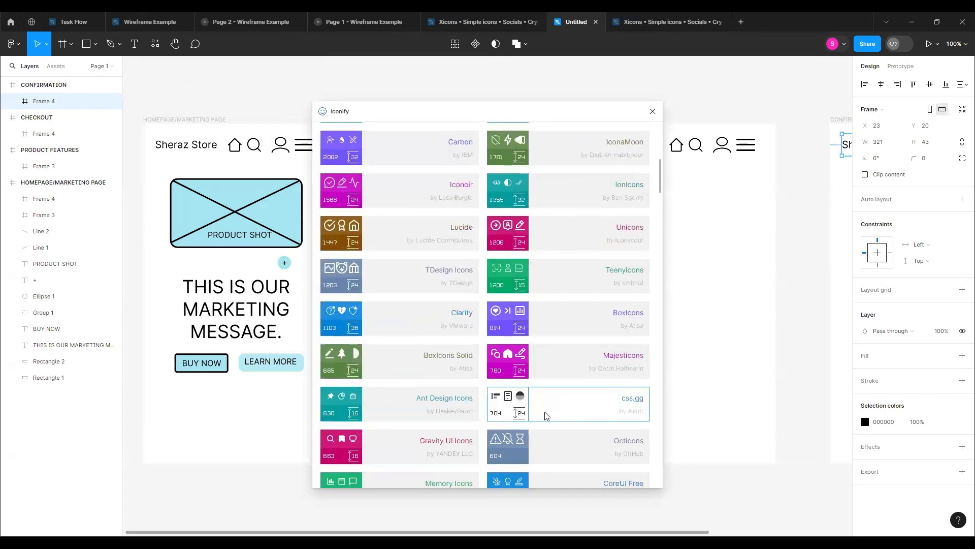
scroll(546, 416, "up", 10)
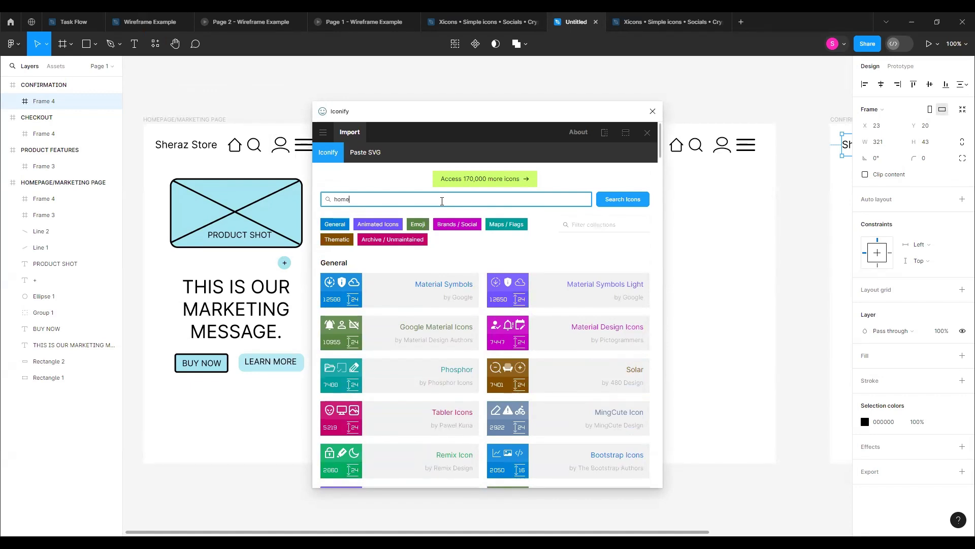
key("Return")
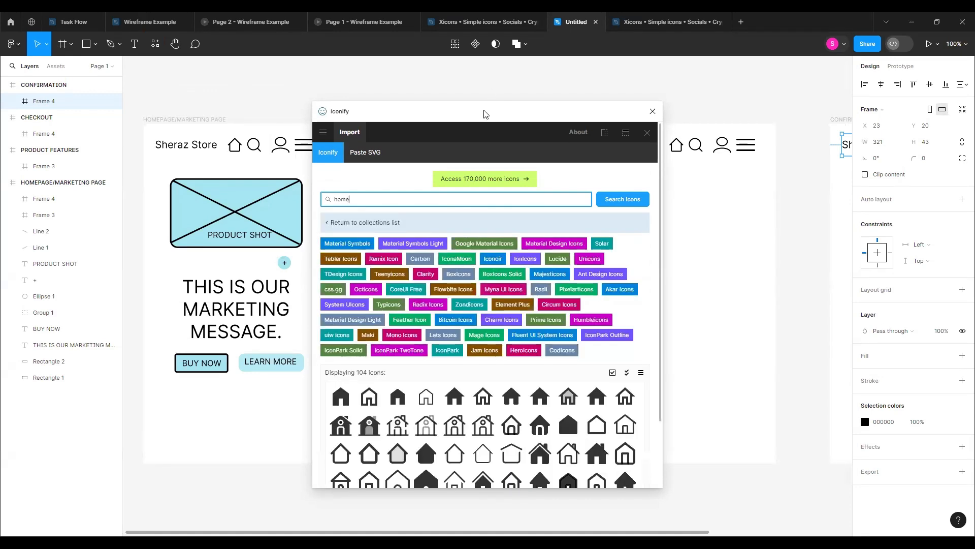
left_click_drag(485, 114, 238, 86)
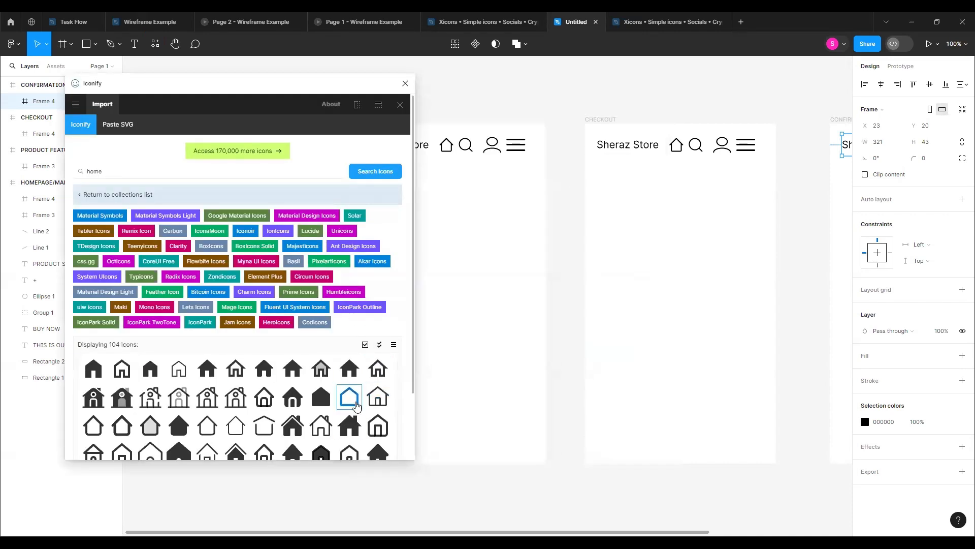
Import the Material Symbols Light home-outline icon into the header frame, Frame 4, of the CONFIRMATION screen
left_click(293, 397)
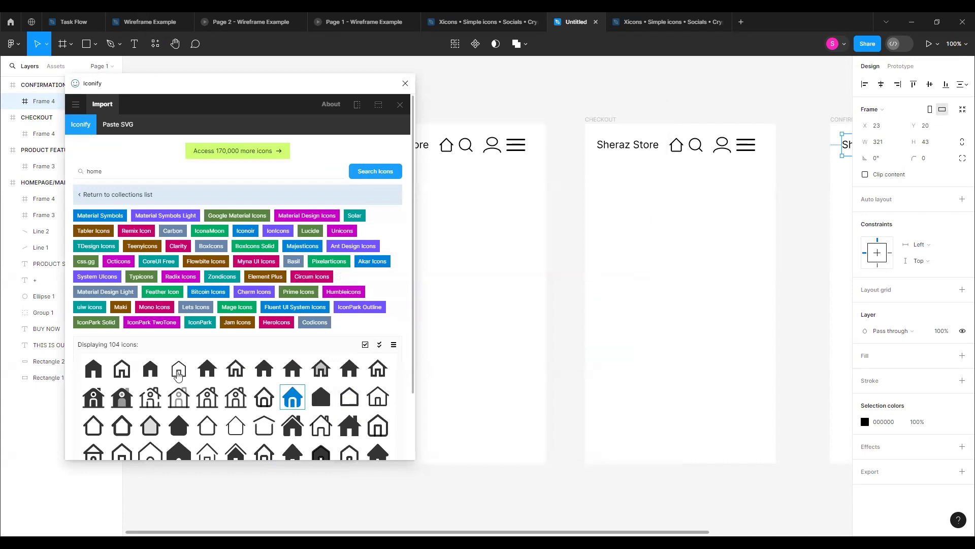
left_click(178, 371)
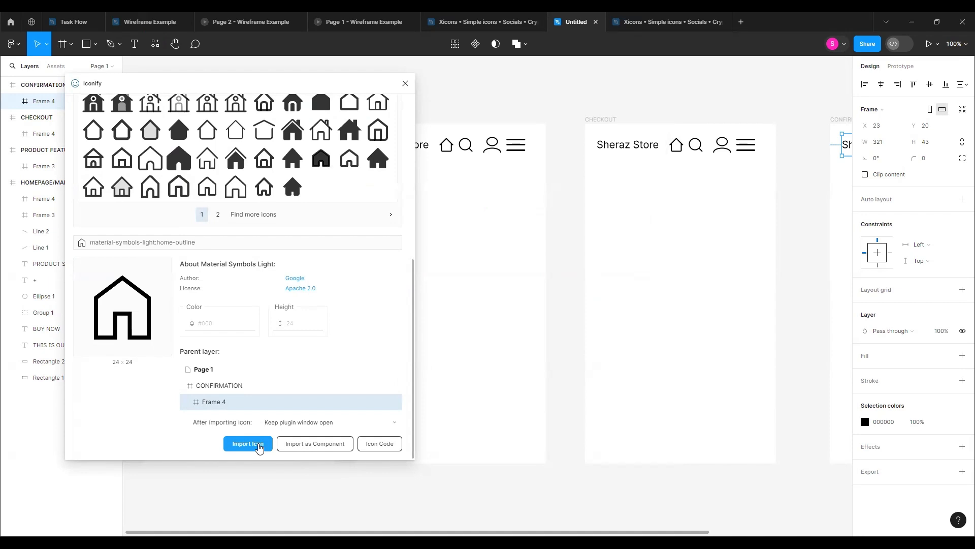
left_click(259, 447)
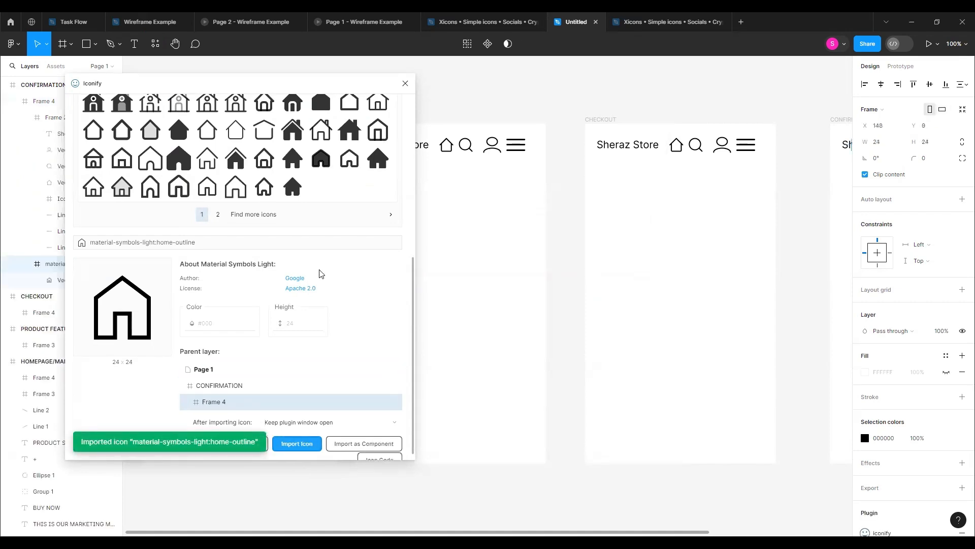
Locate the imported home icon in the CONFIRMATION header, keeping the Iconify window clear of the four screens
left_click_drag(282, 82, 566, 128)
left_click(710, 259)
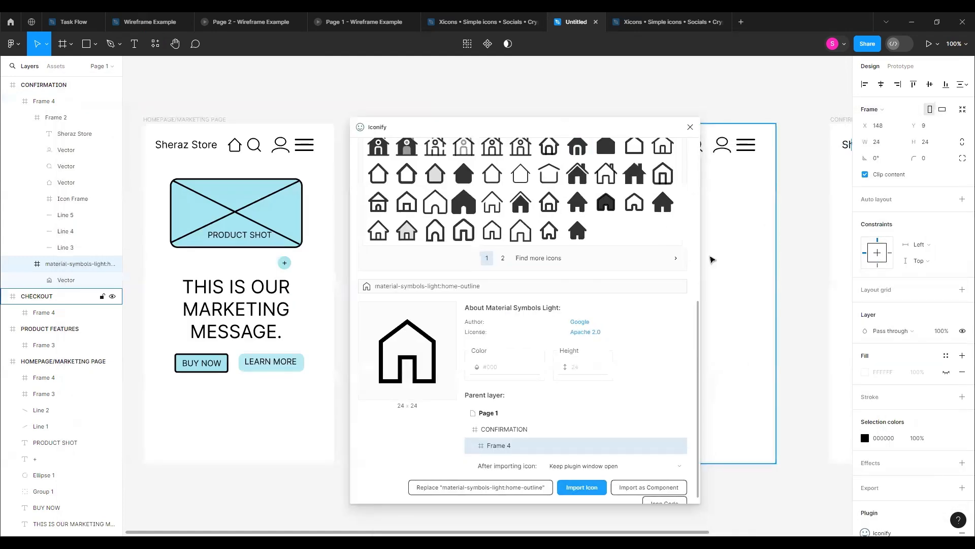
scroll(711, 260, "down", 5)
left_click_drag(507, 117, 309, 91)
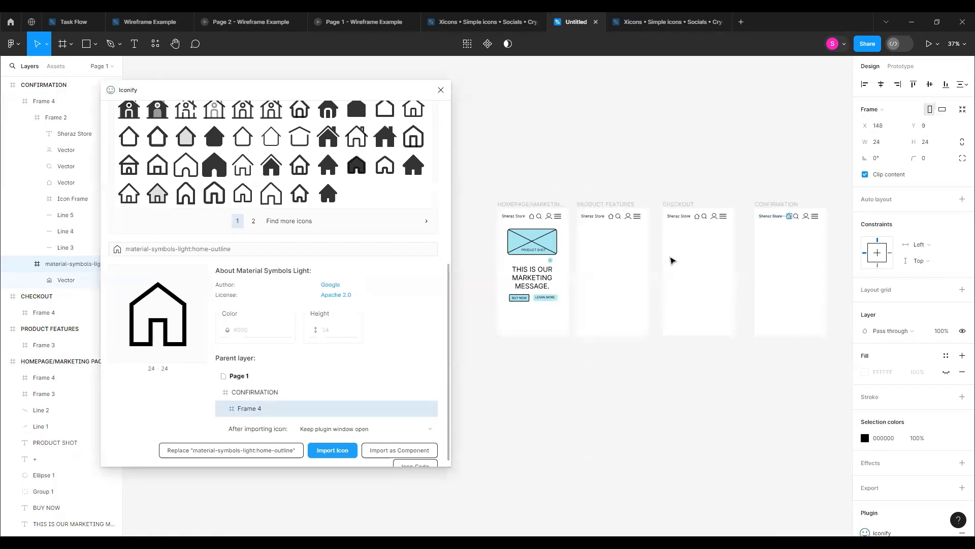
Try to select the imported home icon overlapping the header's own house icon on the CONFIRMATION screen
scroll(711, 285, "up", 3)
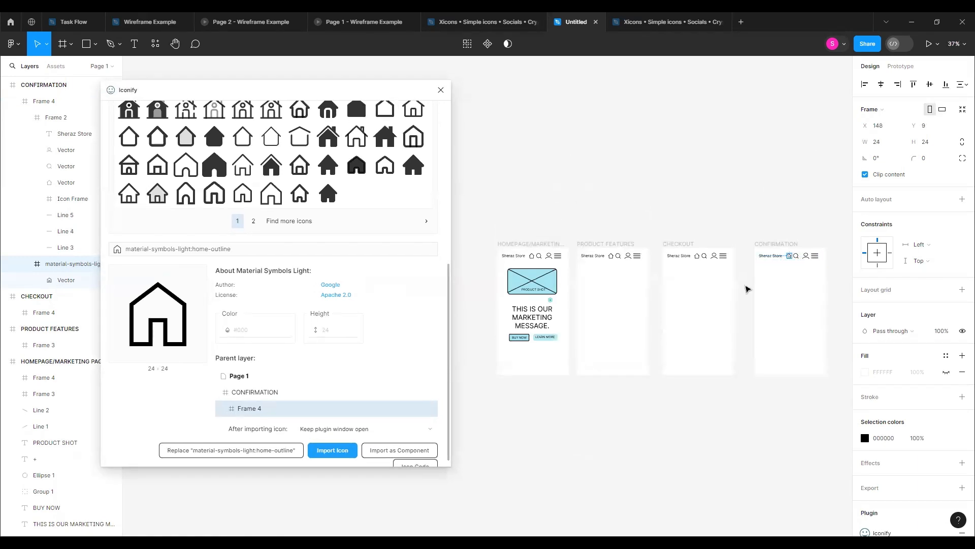
scroll(757, 283, "up", 10)
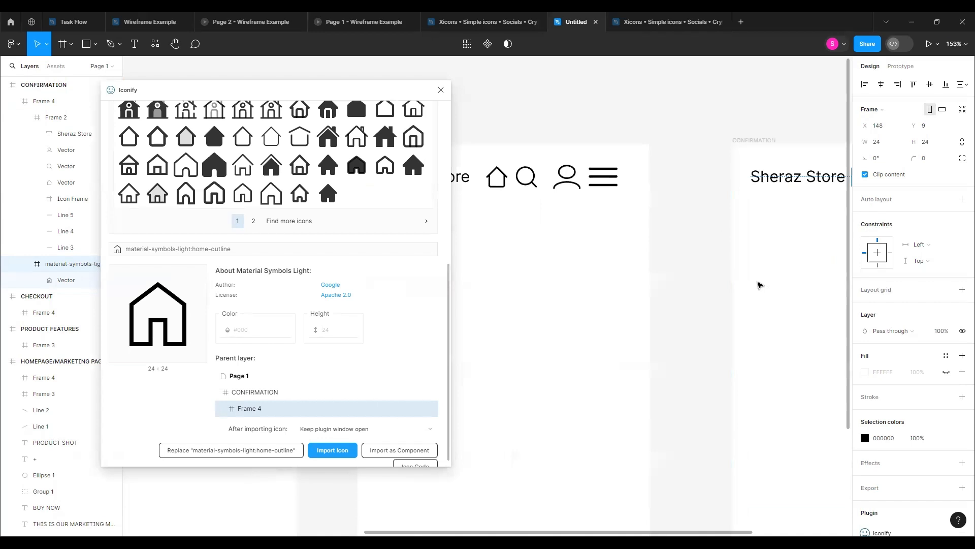
left_click(675, 449)
left_click_drag(657, 394, 419, 427)
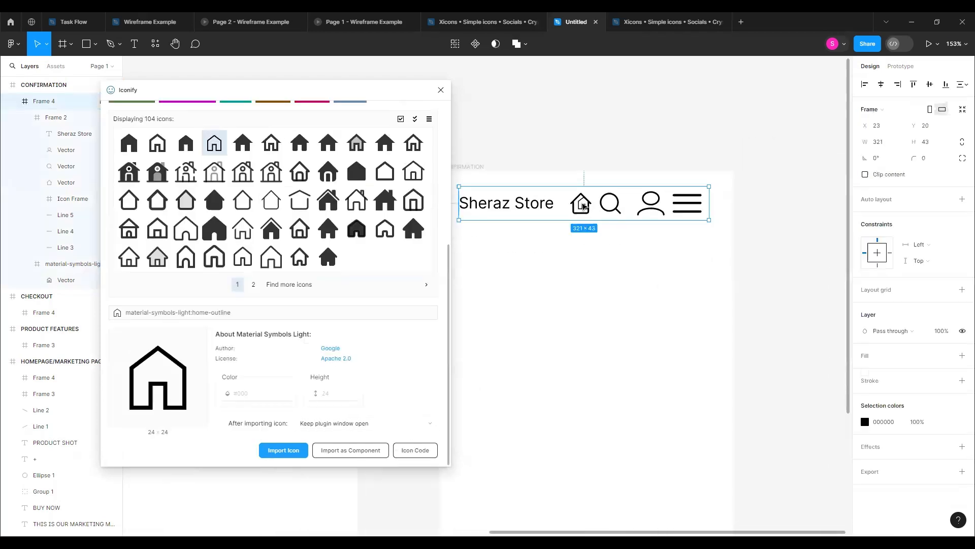
left_click(584, 205)
double_click(585, 206)
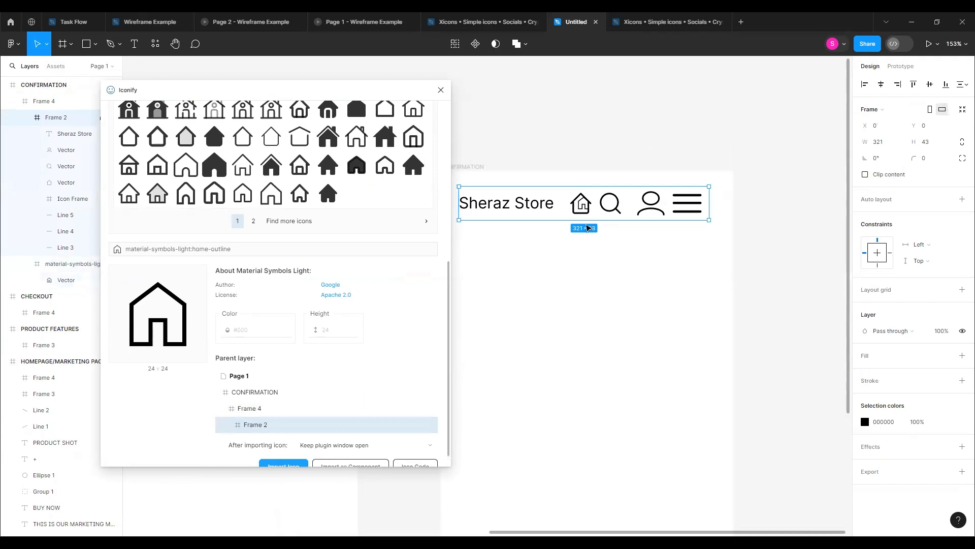
left_click(588, 236)
double_click(584, 203)
left_click(574, 253)
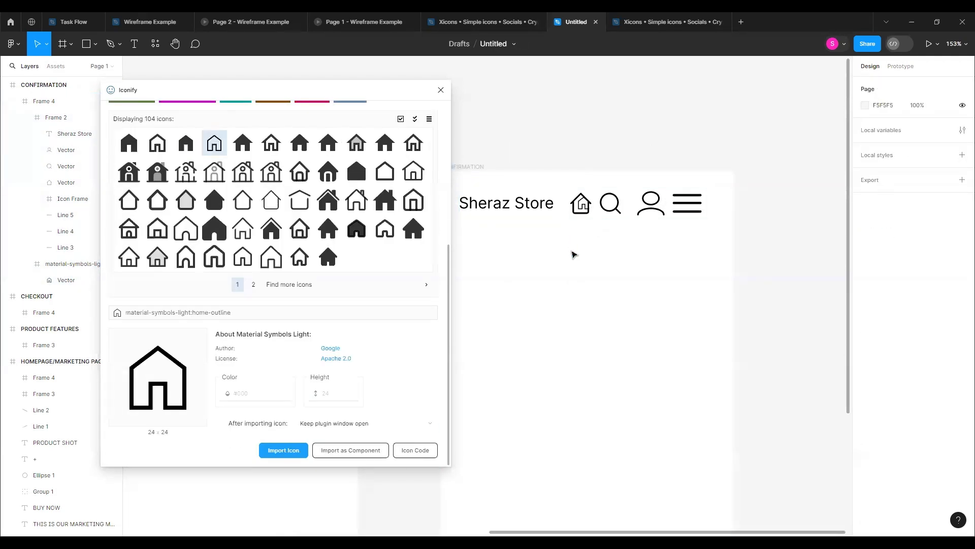
left_click(584, 206)
left_click(587, 208)
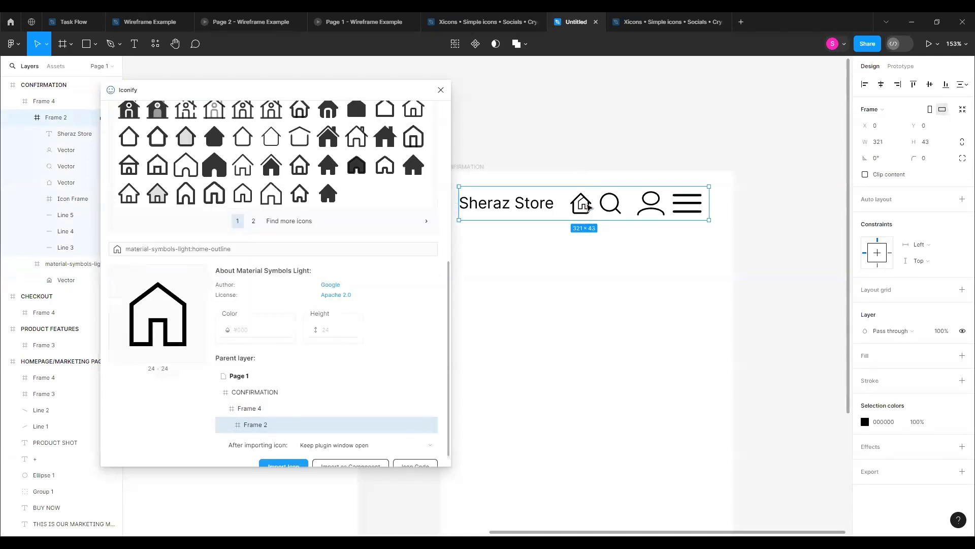
scroll(594, 206, "left", 3)
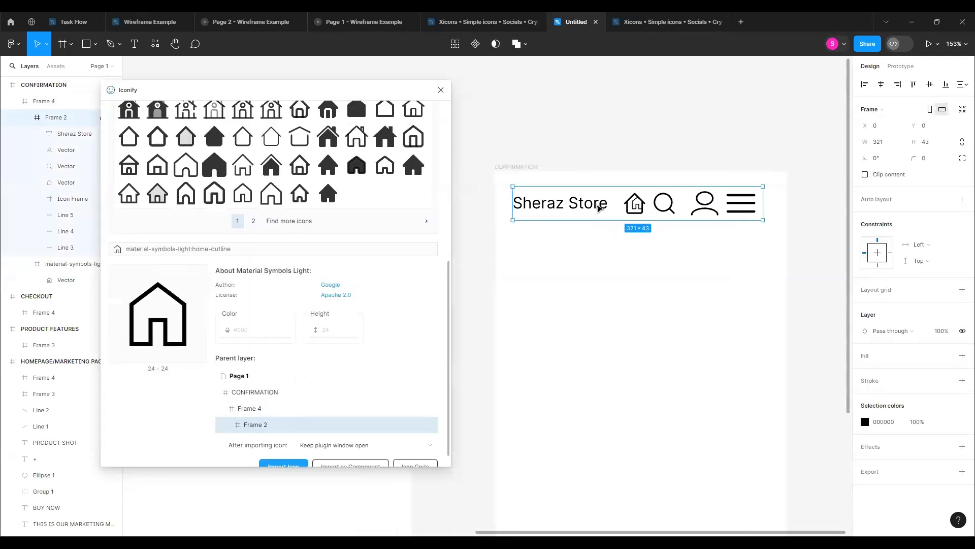
double_click(598, 209)
double_click(638, 205)
Delete the imported home icon from Frame 4 on the CONFIRMATION screen, moving Frame 2 aside to reach it and back into the header
left_click_drag(635, 207, 635, 252)
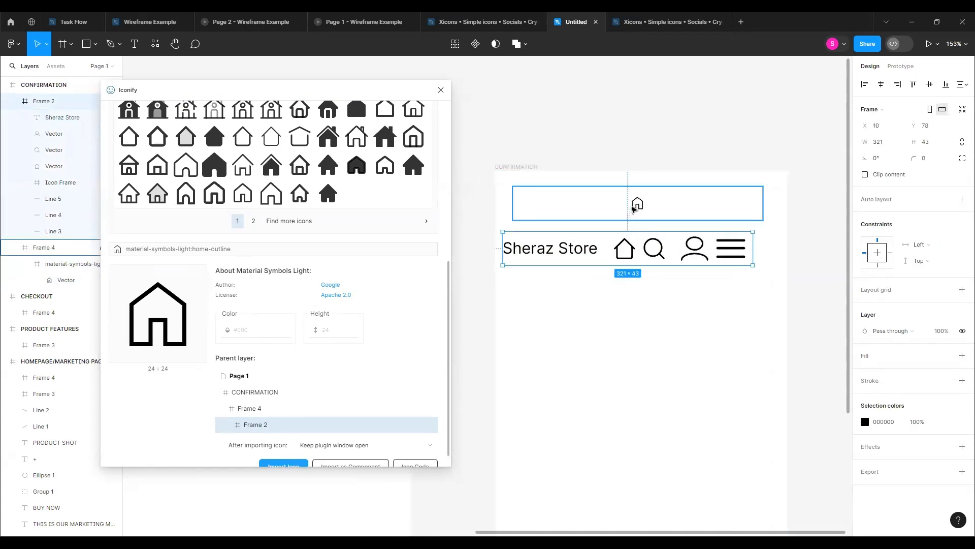
left_click(636, 205)
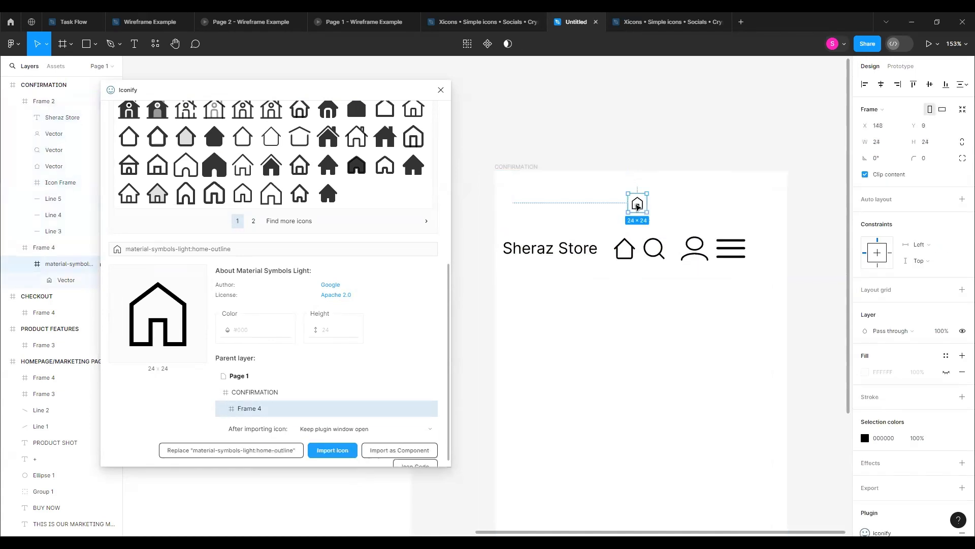
key("Delete")
left_click_drag(626, 239, 636, 194)
left_click(546, 306)
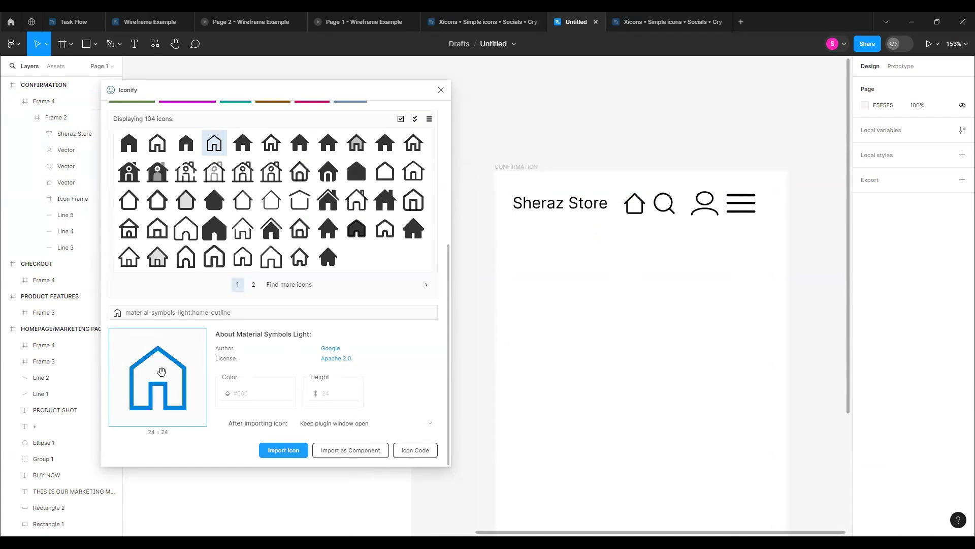
Place the Material Symbols Light home-outline icon from Iconify on the blank area of the CONFIRMATION screen, at about X 129, Y 193
left_click_drag(158, 370, 605, 322)
left_click(579, 417)
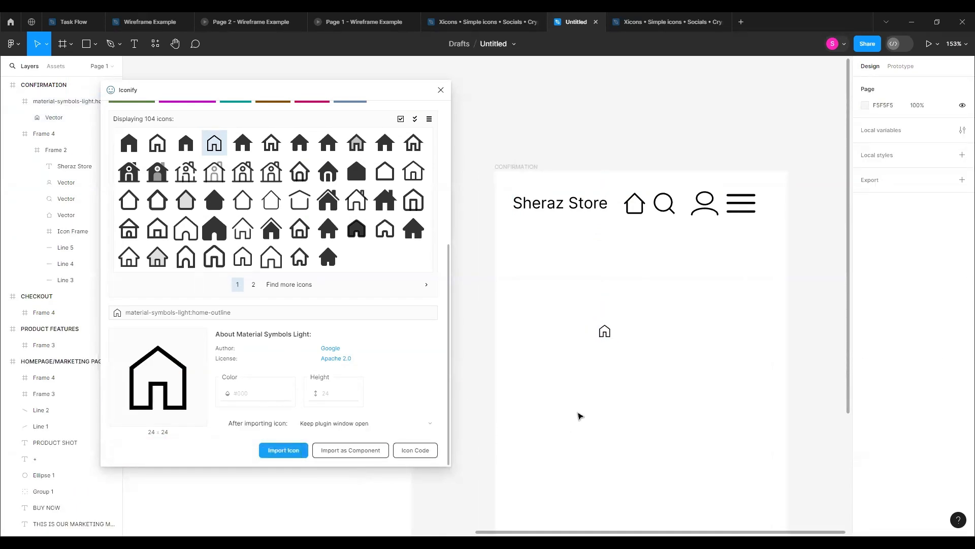
left_click(604, 331)
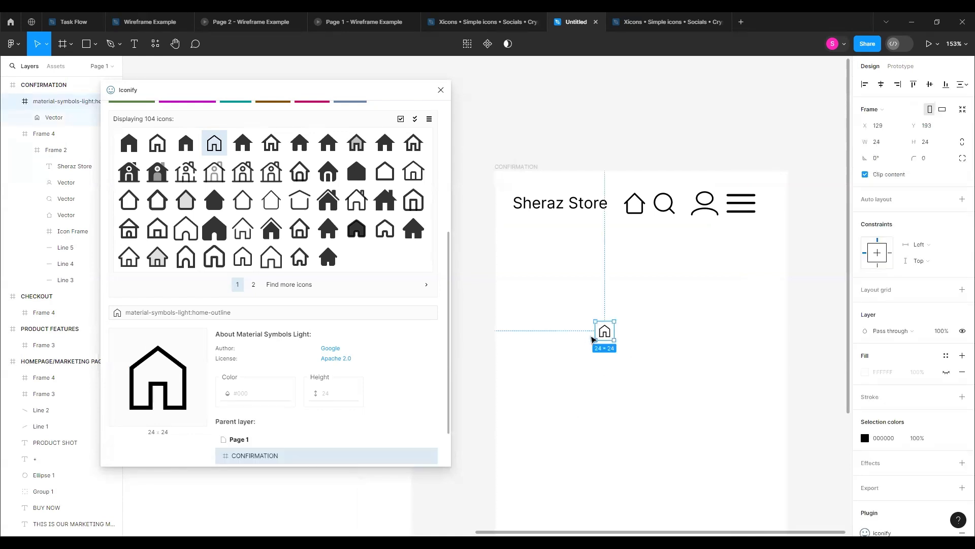
left_click_drag(411, 94, 903, 281)
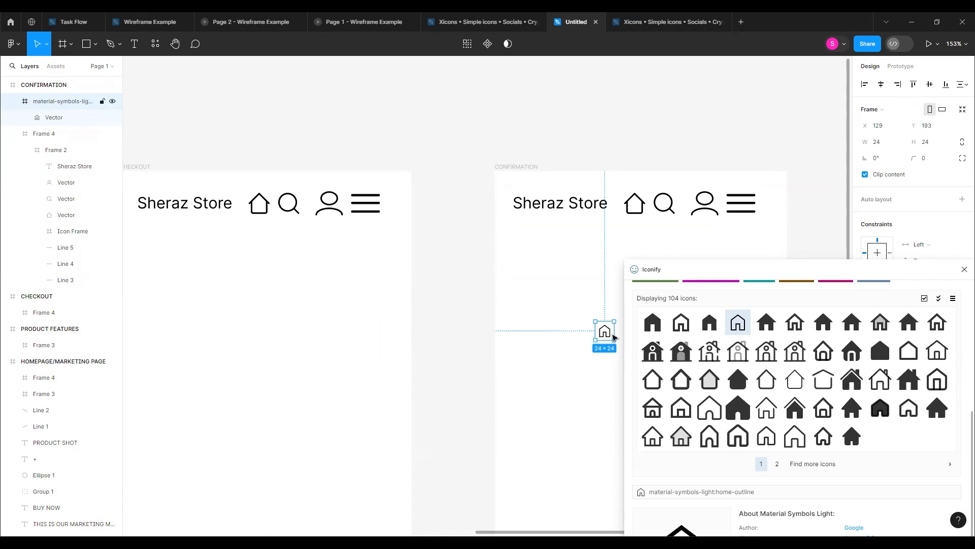
Take the home vector out of its material-symbols-light frame, placing it directly on the CONFIRMATION screen at about X 97, Y 189
key("Delete")
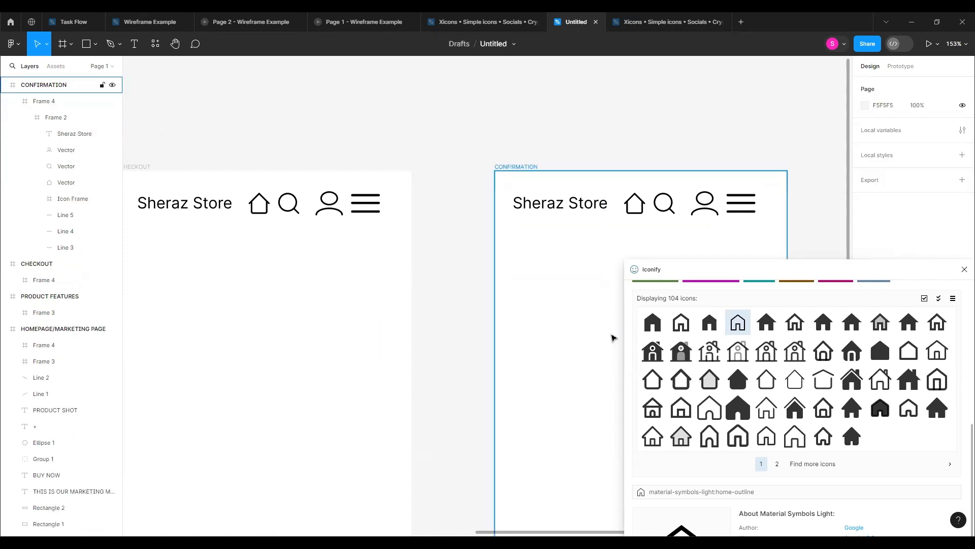
key("ctrl+z")
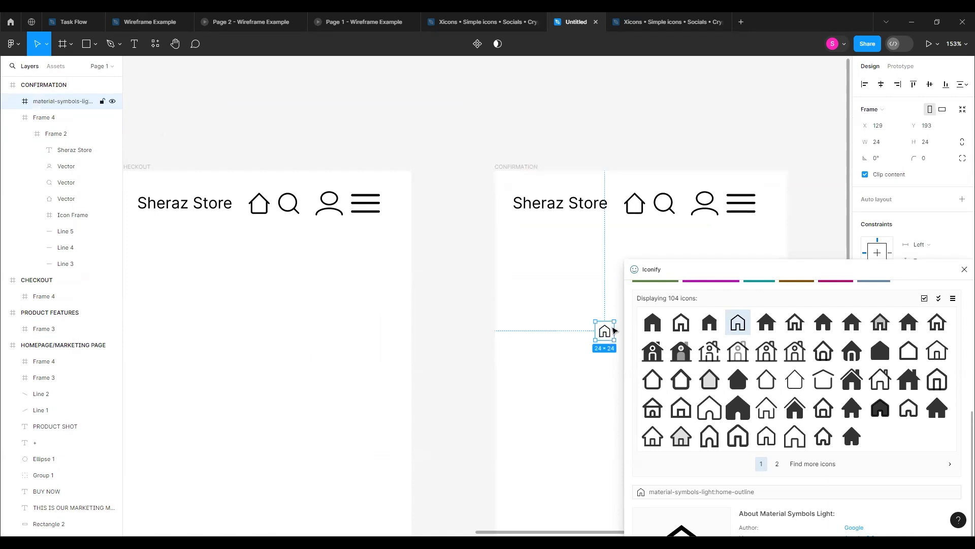
left_click(13, 102)
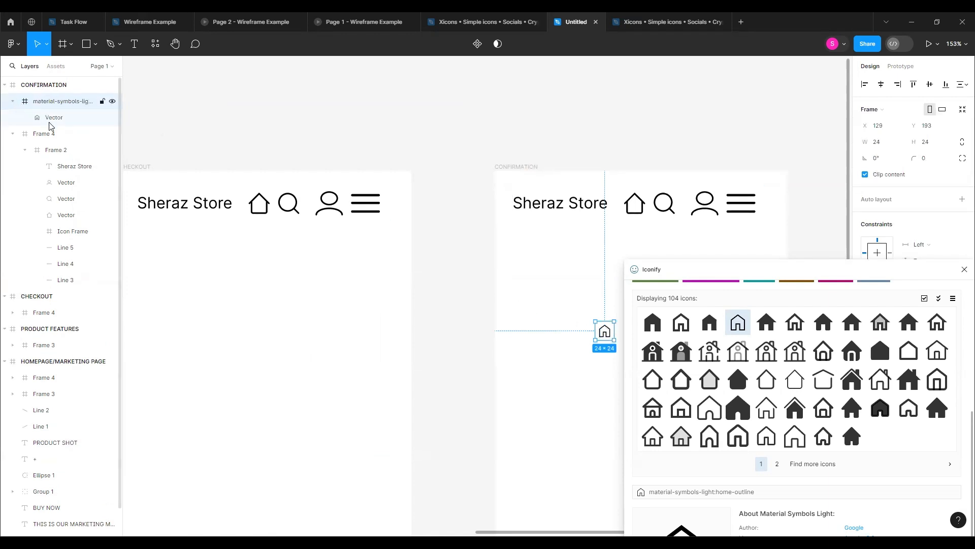
left_click(55, 122)
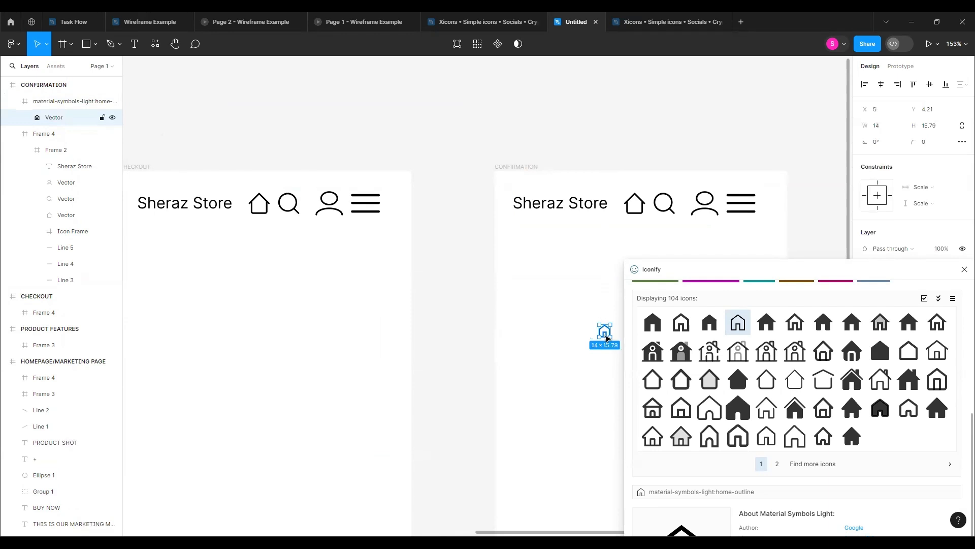
left_click_drag(605, 331, 577, 333)
left_click(568, 368)
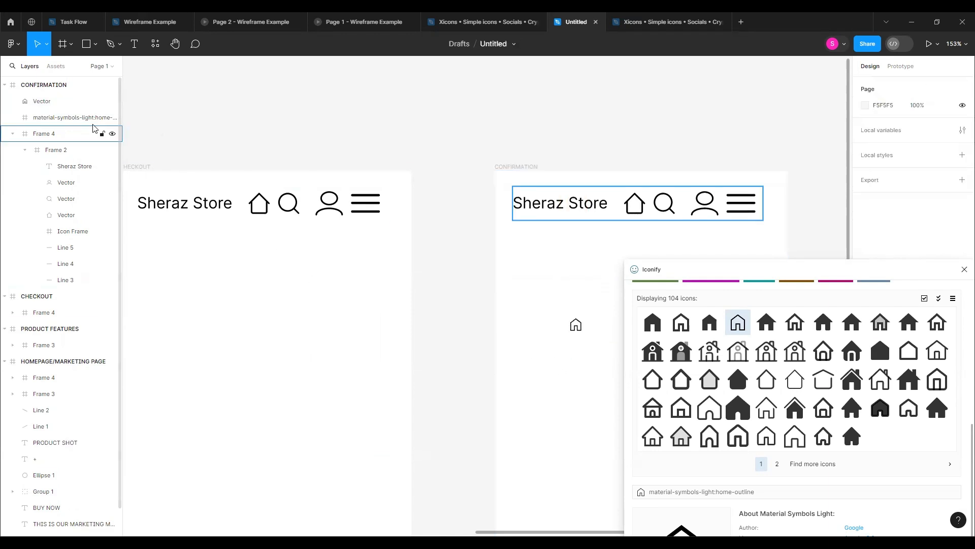
Delete the empty material-symbols-light frame beside the loose home vector on the CONFIRMATION screen
left_click(66, 121)
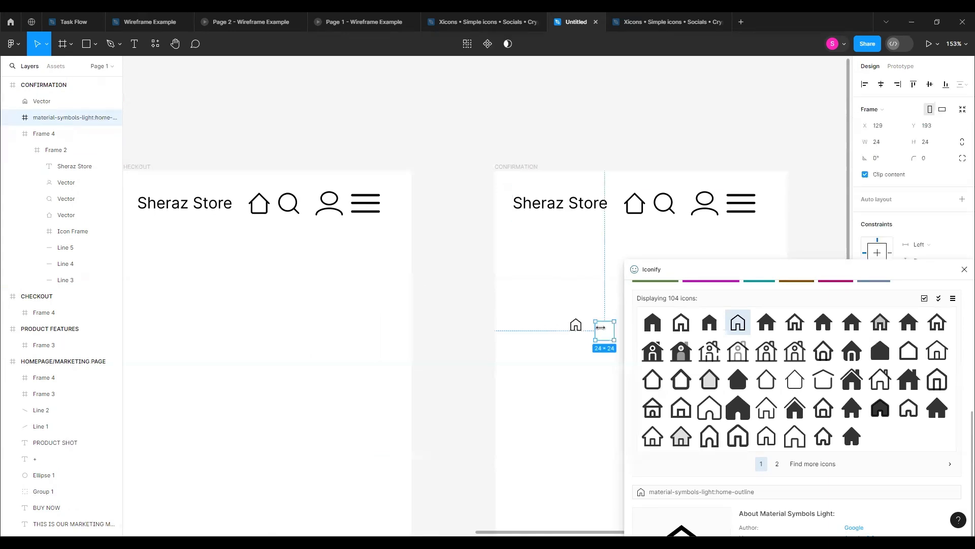
left_click(574, 326)
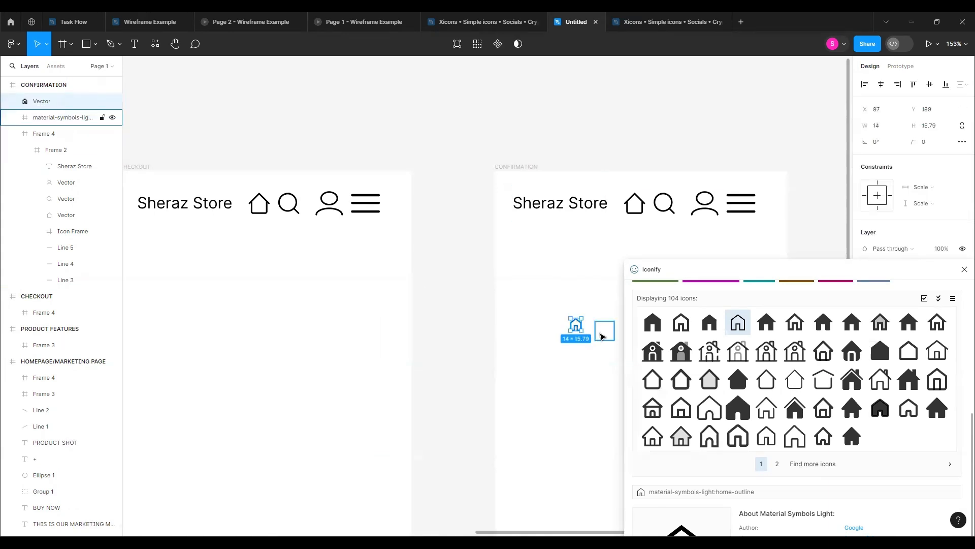
left_click(601, 336)
key("Delete")
Move and stretch the loose home vector to about 22 × 18 at X 57, Y 139, and delete it
left_click(576, 325)
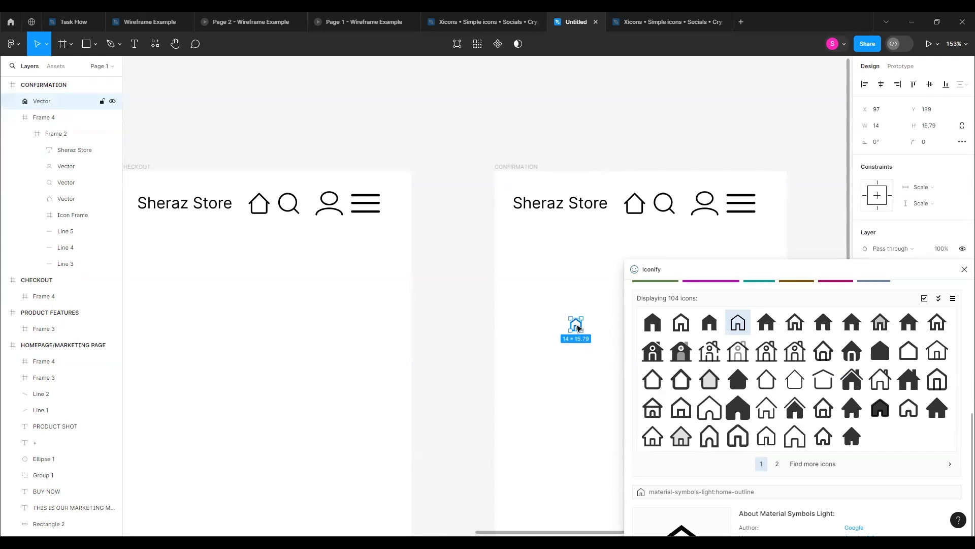
left_click_drag(578, 328, 556, 288)
left_click_drag(580, 311, 557, 295)
left_click(582, 339)
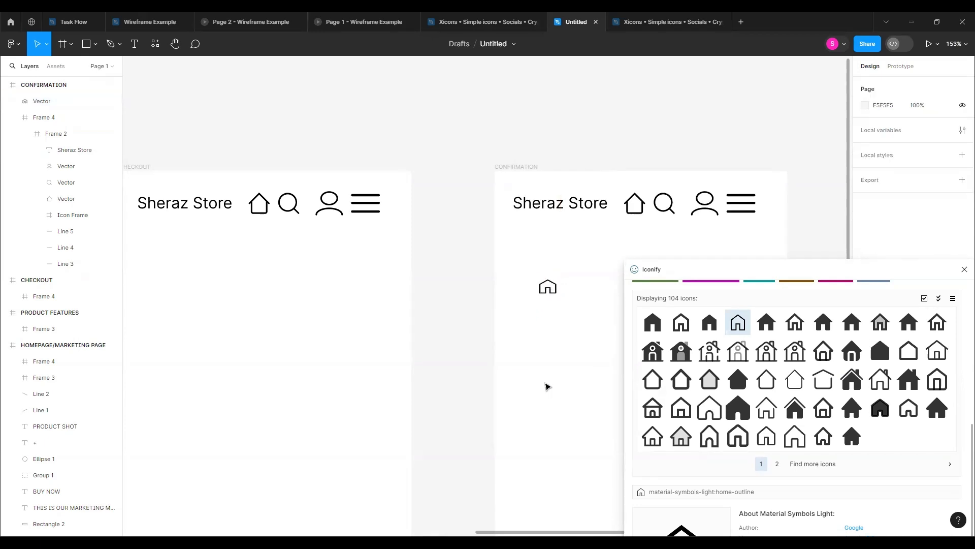
left_click(551, 291)
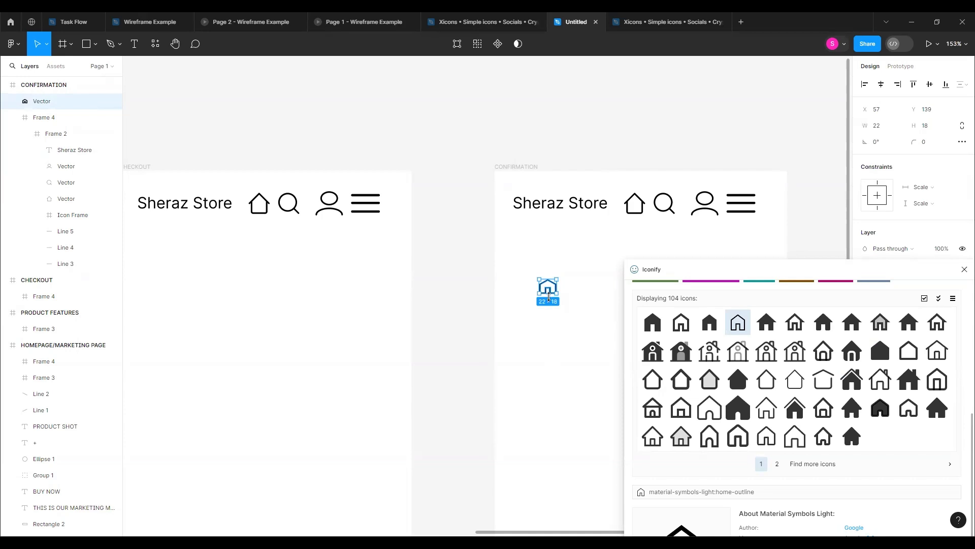
key("Delete")
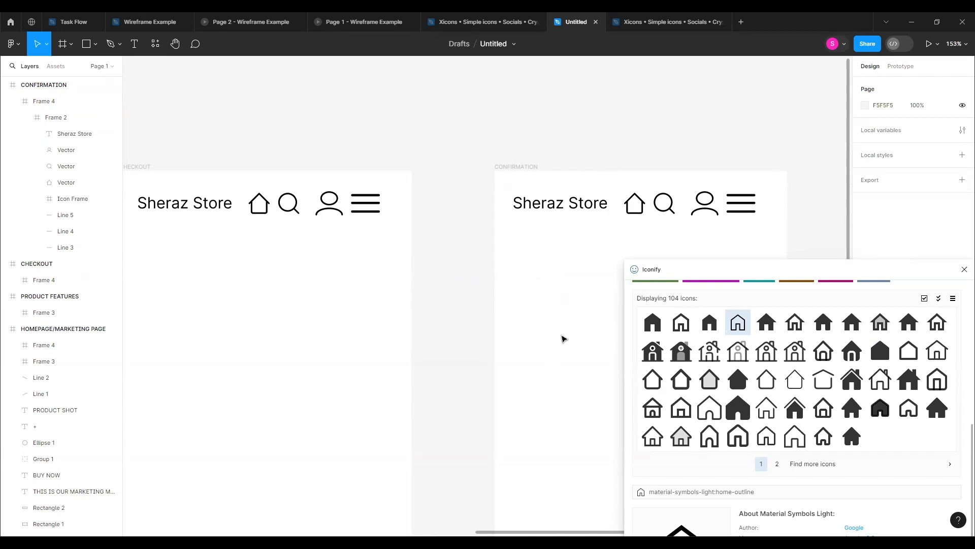
Search the Iconify icons for "color icon", returning to the collections list to repeat the search
left_click_drag(705, 269, 320, 162)
scroll(467, 331, "up", 5)
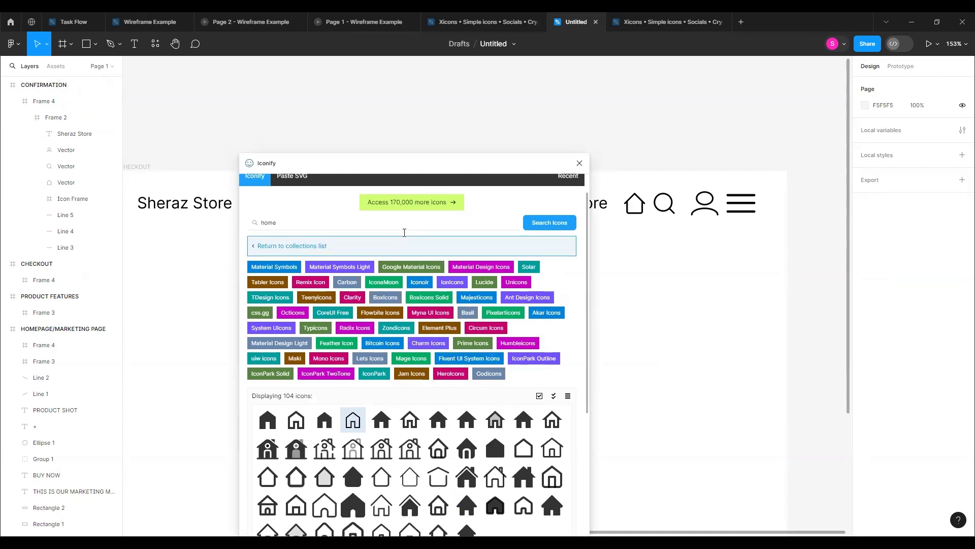
scroll(437, 244, "up", 1)
left_click(447, 253)
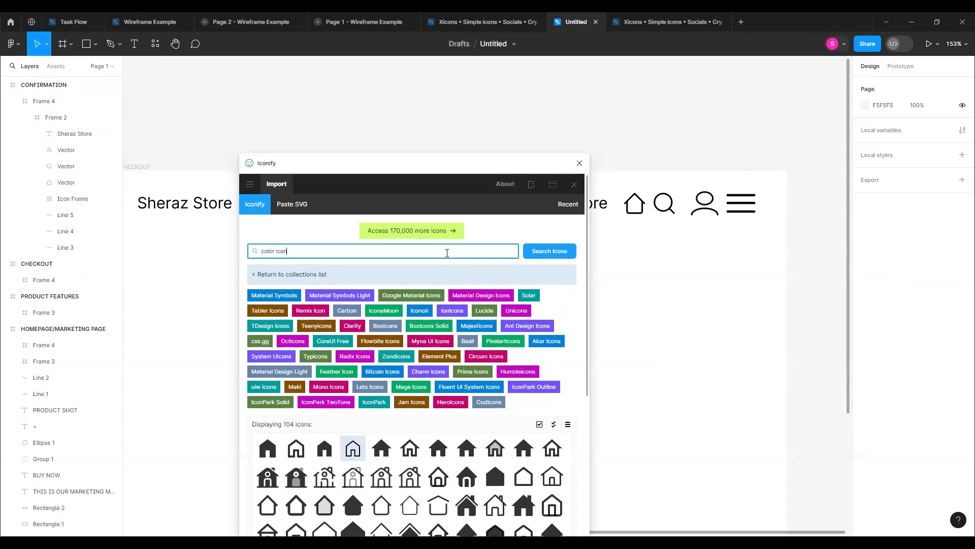
key("Return")
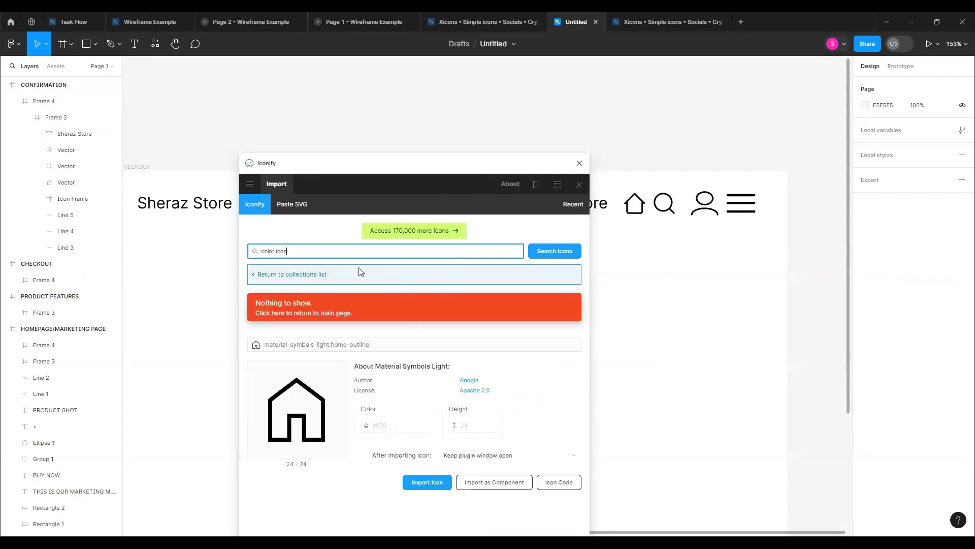
left_click(318, 274)
left_click(468, 252)
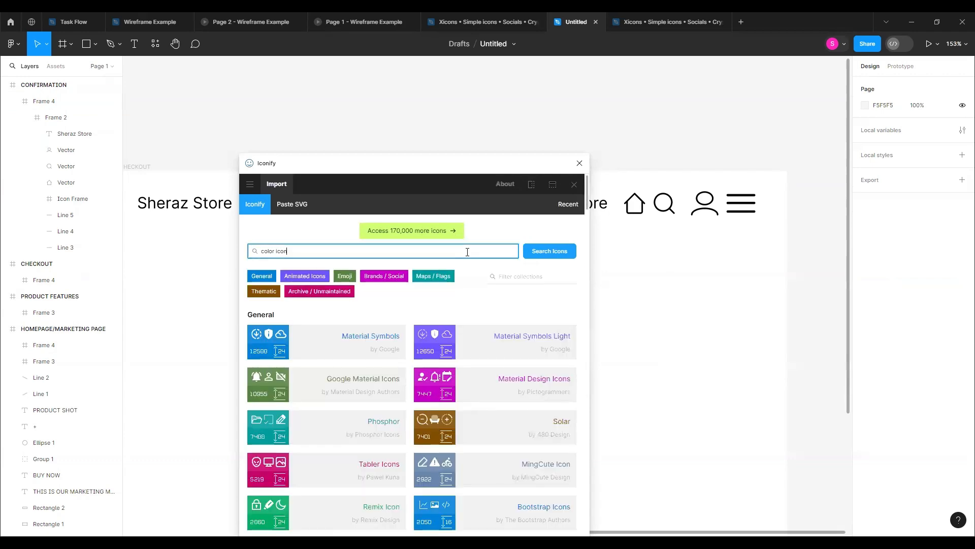
left_click(533, 251)
Search the Iconify icons for "color" and browse the matching icons
left_click(475, 250)
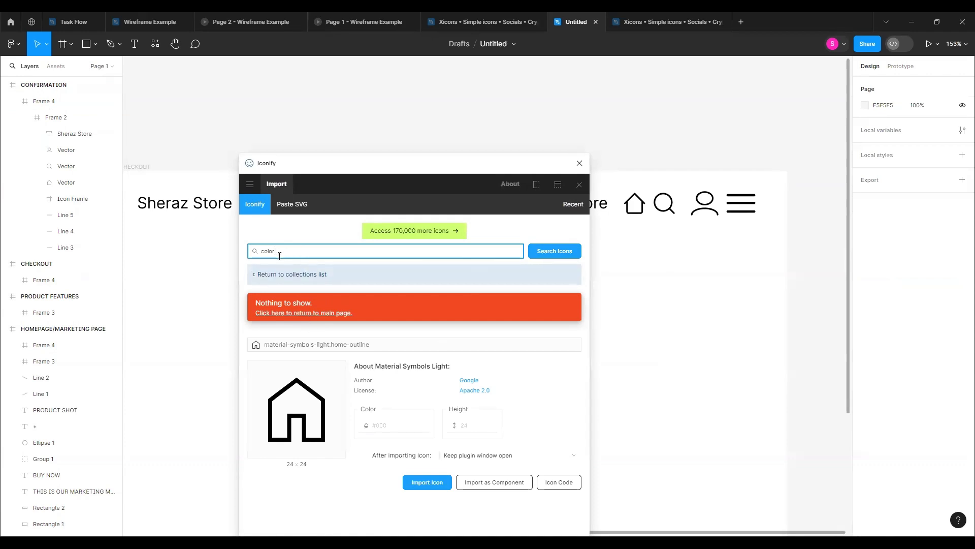
left_click(569, 251)
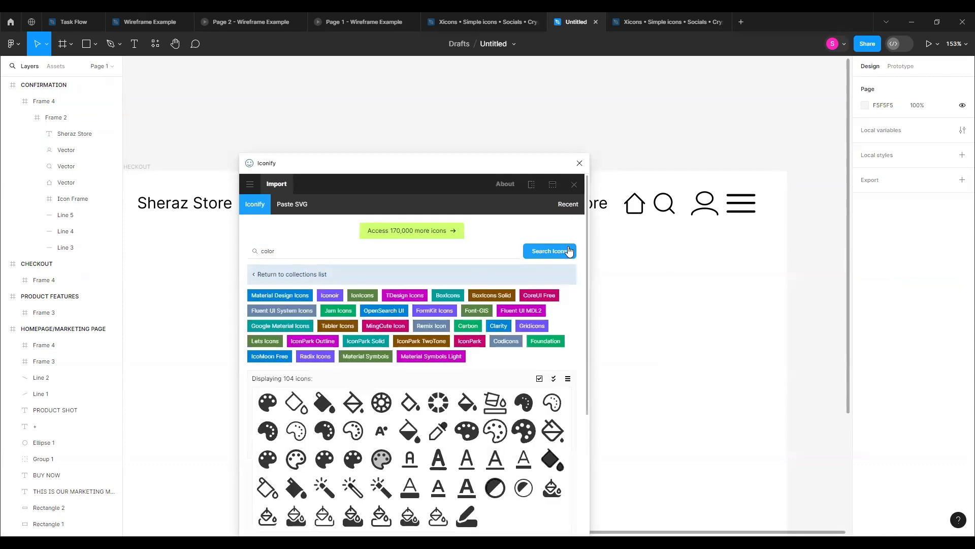
scroll(442, 345, "down", 1)
scroll(445, 346, "up", 3)
Set the house icon's stroke in the CONFIRMATION header to red E41010 and add a D9D9D9 fill
left_click_drag(527, 174, 376, 130)
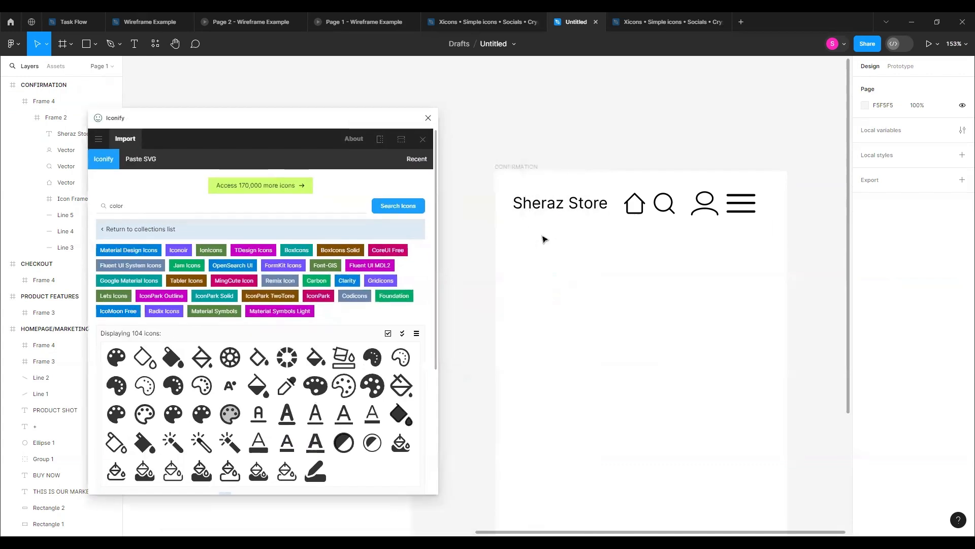
left_click(638, 210)
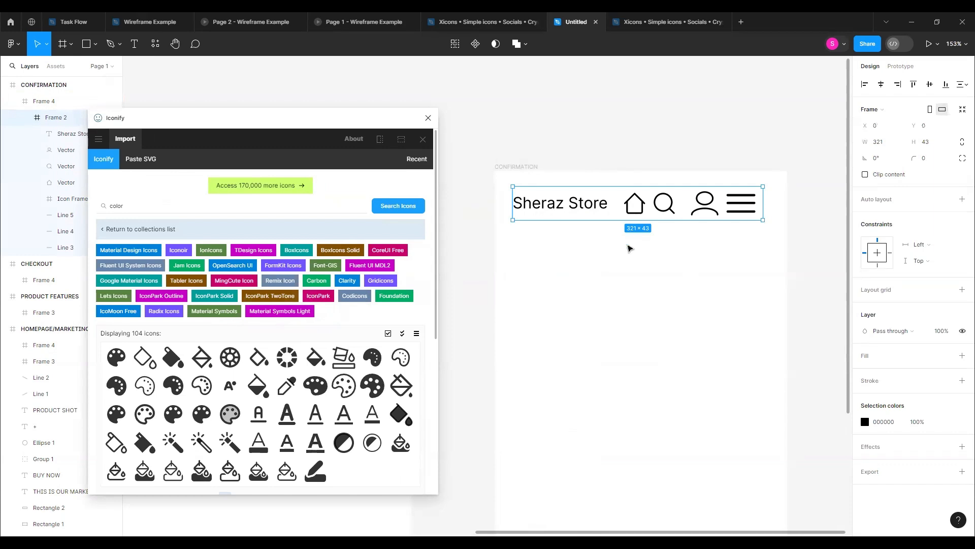
left_click(629, 248)
double_click(642, 201)
double_click(643, 202)
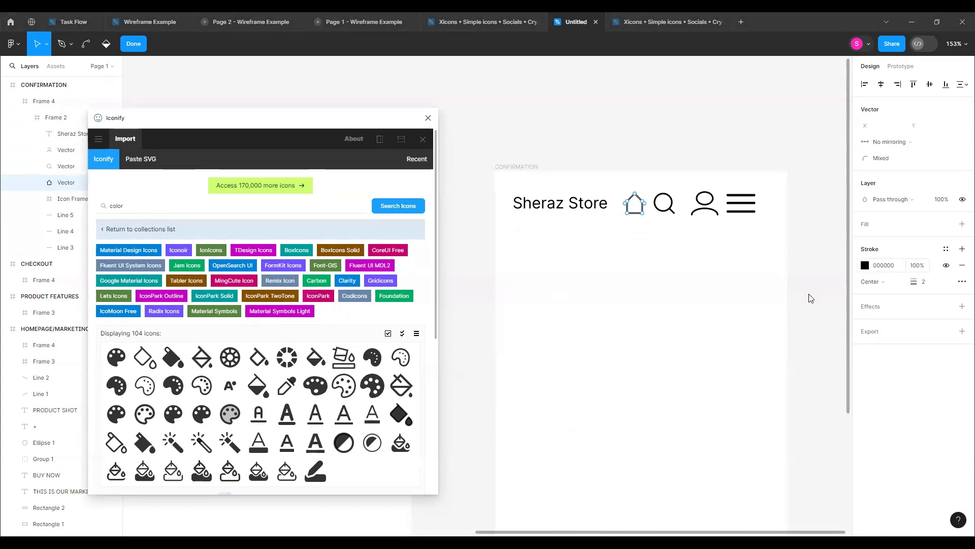
left_click(865, 266)
mouse_move(811, 298)
left_mouse_down()
mouse_move(850, 282)
mouse_move(842, 288)
left_mouse_up()
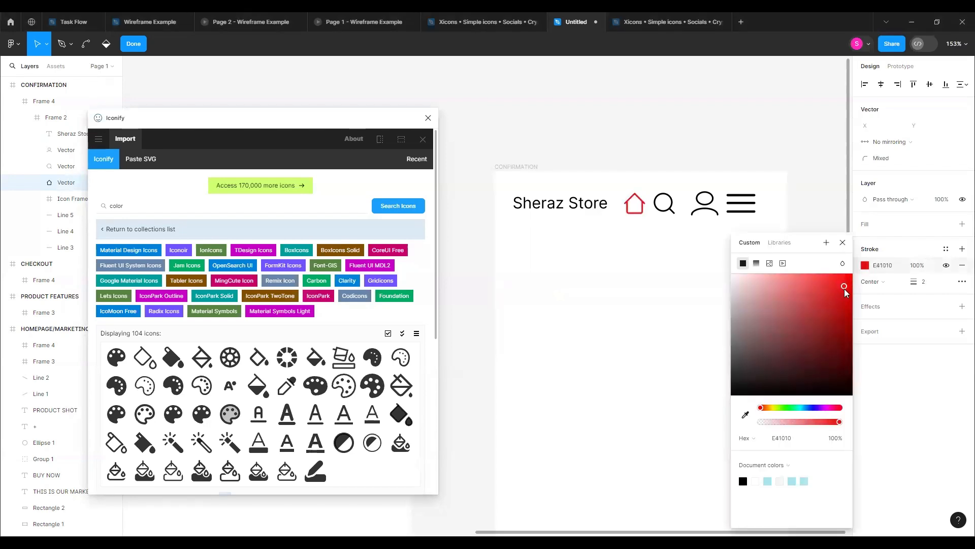
left_click(962, 224)
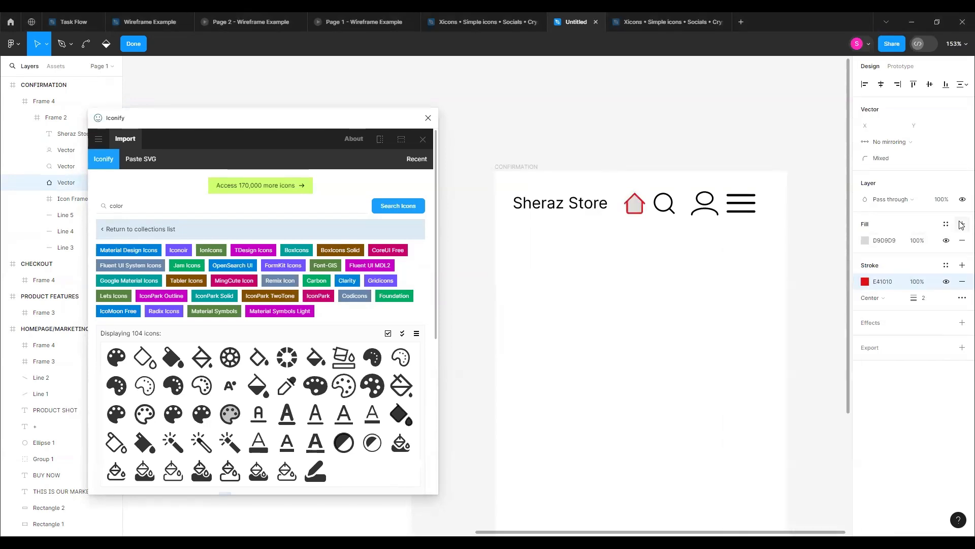
Set the fill of the house icon in the CONFIRMATION header to turquoise 6FF3DB
left_click(866, 242)
left_click_drag(824, 303, 816, 343)
left_click_drag(766, 411, 799, 413)
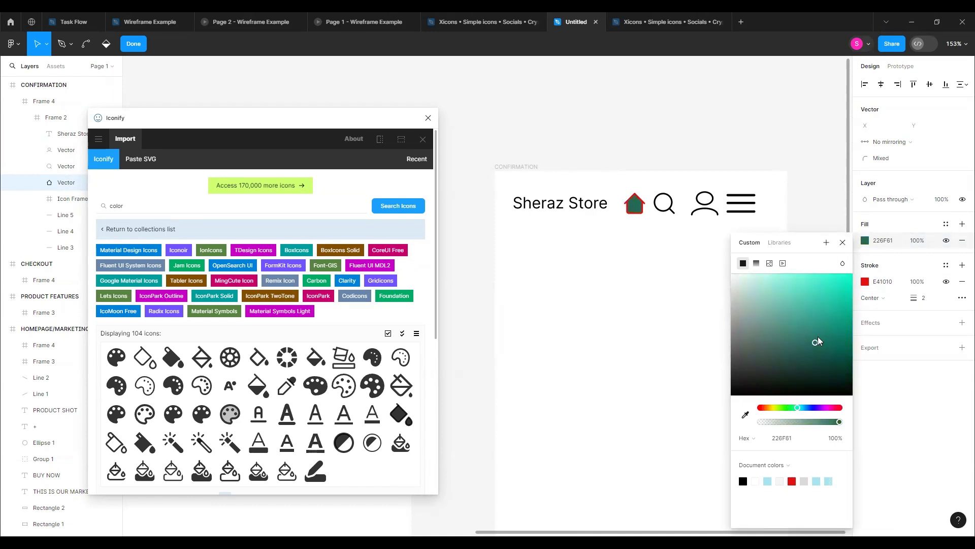
left_click_drag(819, 341, 798, 282)
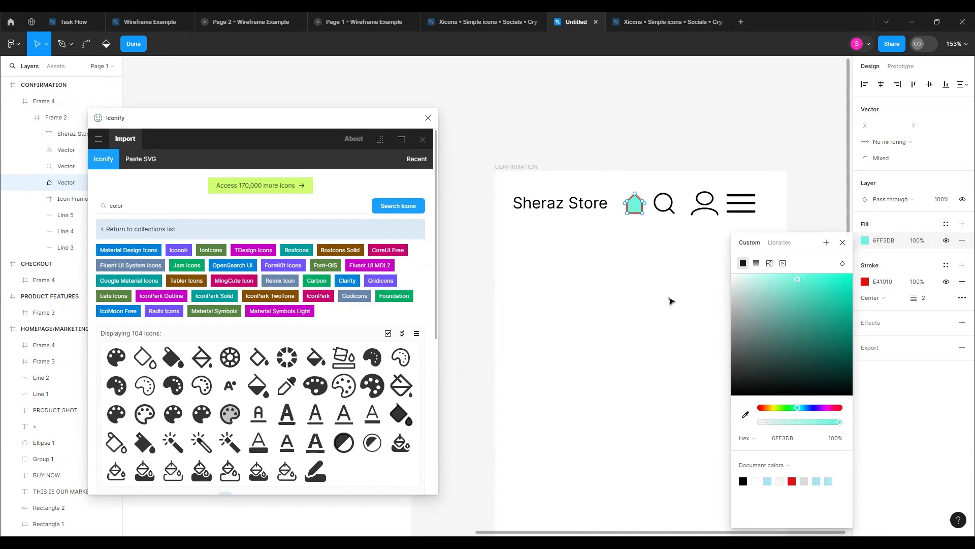
Switch to the Xicons file and examine the black and white Simple icons sets and the colored Socials set
left_click(636, 21)
scroll(242, 213, "down", 10)
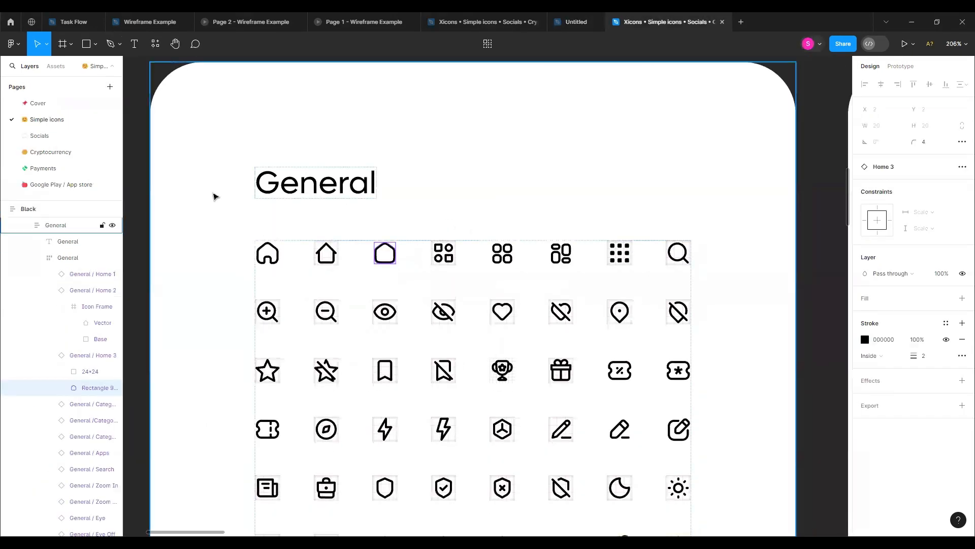
scroll(241, 221, "down", 10)
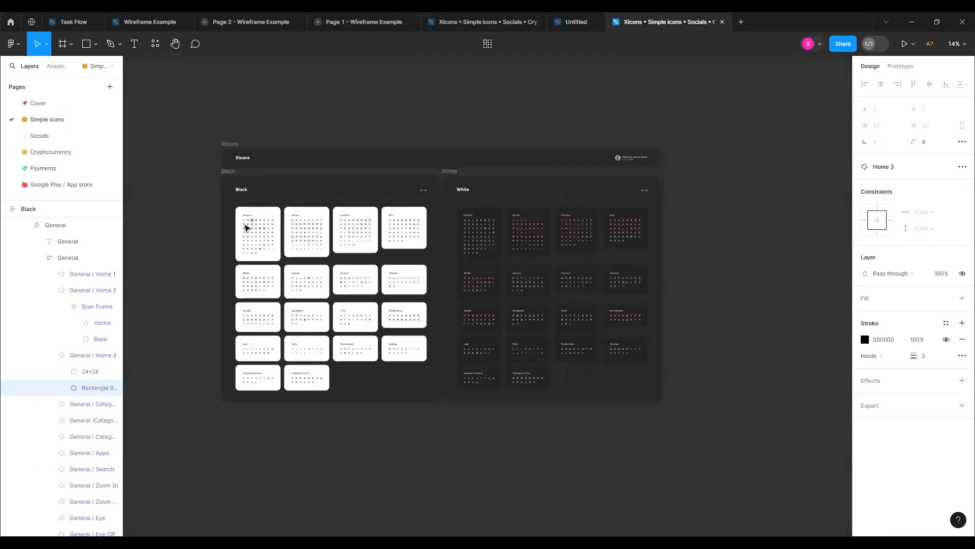
scroll(601, 246, "left", 2)
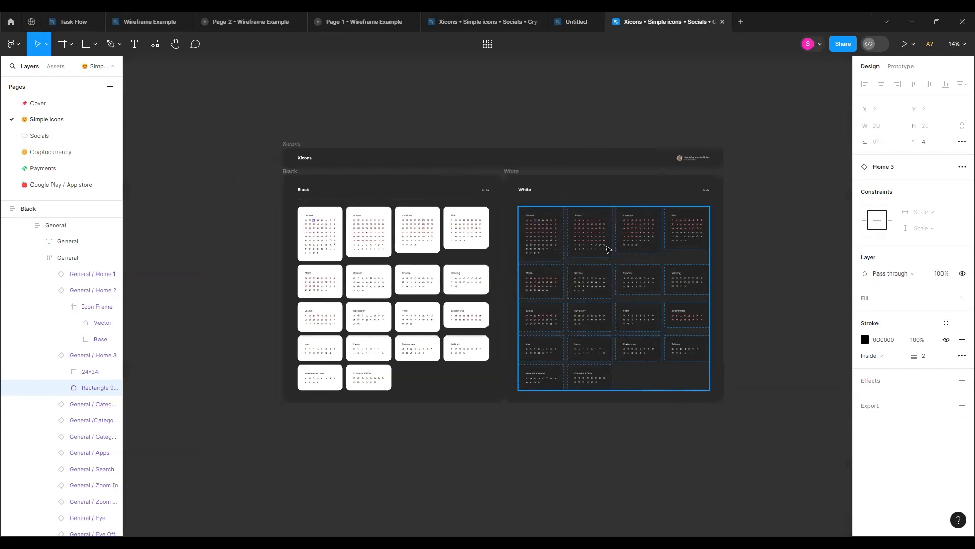
scroll(621, 248, "up", 8)
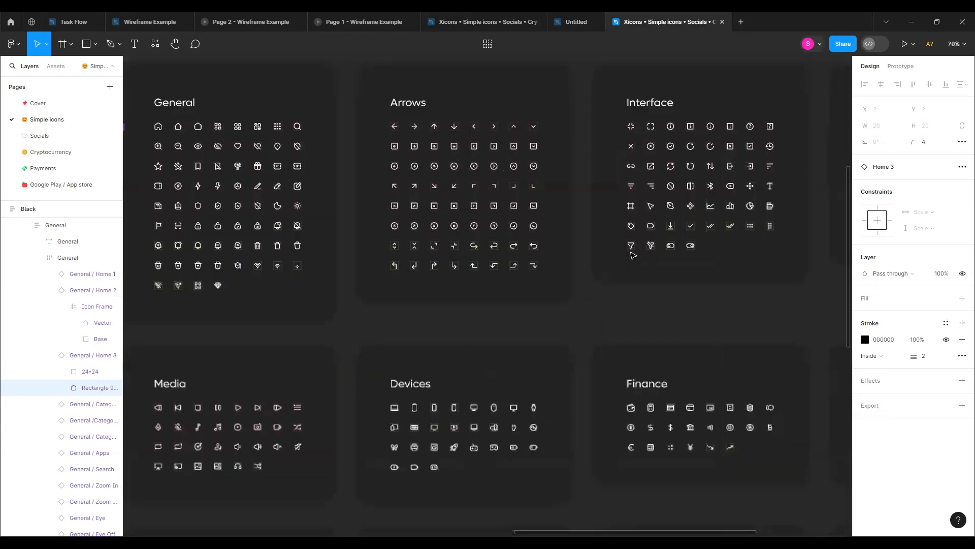
left_click(40, 136)
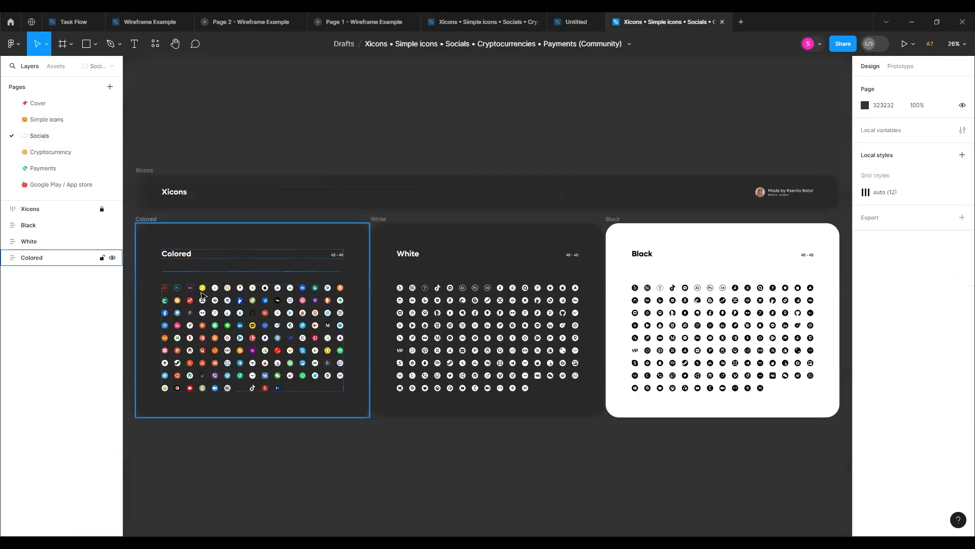
scroll(223, 305, "up", 5)
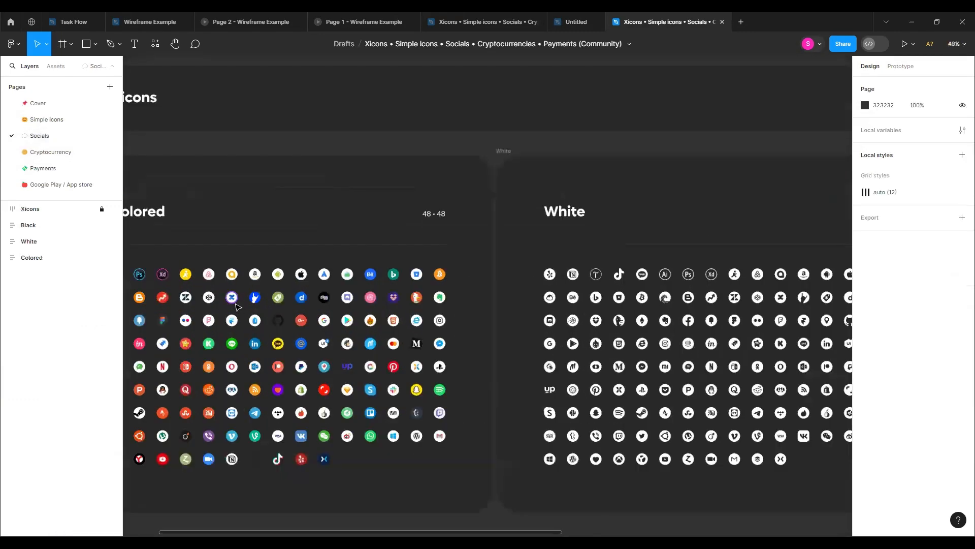
scroll(359, 278, "up", 1)
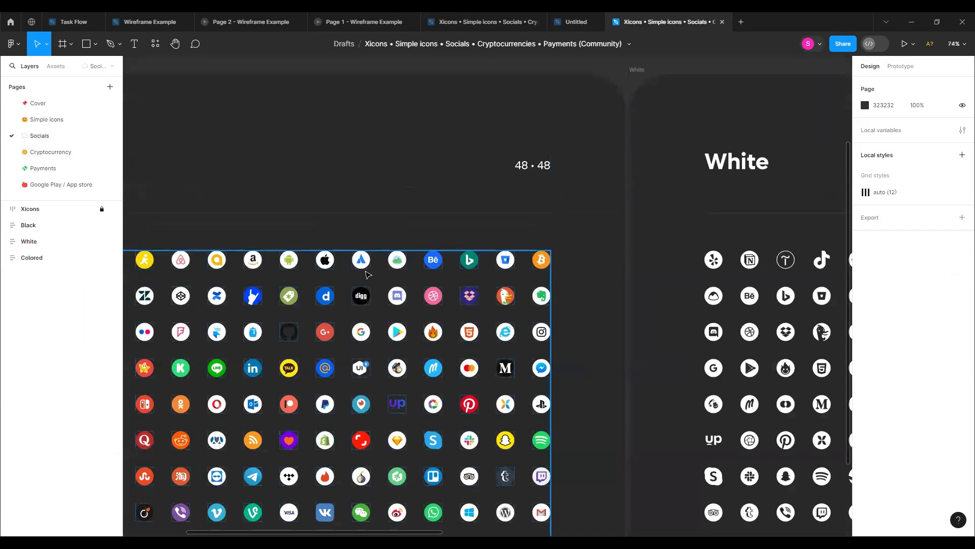
scroll(359, 271, "up", 4)
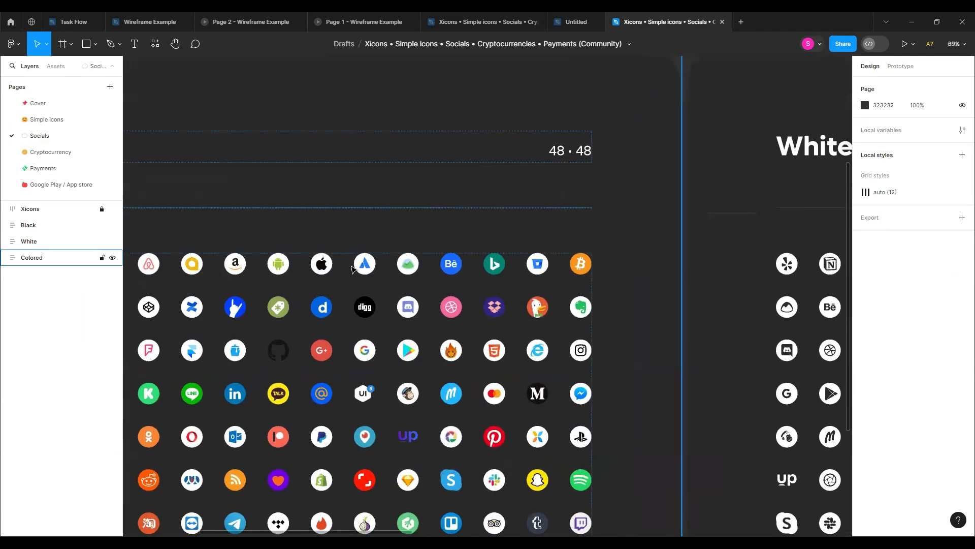
Examine the icons on the Cryptocurrency, Payments and Google Play / App store pages of the Xicons file
left_click(33, 152)
scroll(273, 322, "up", 10)
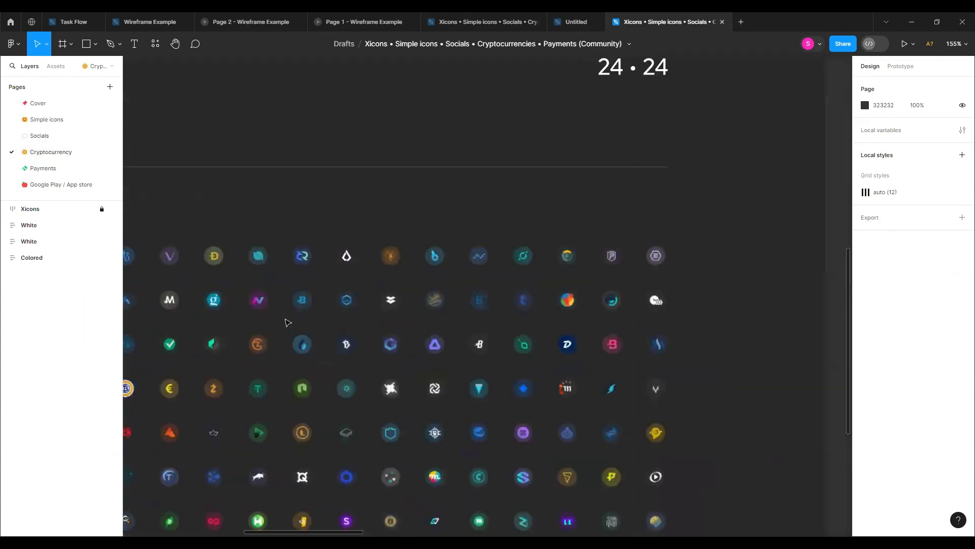
scroll(295, 317, "up", 1)
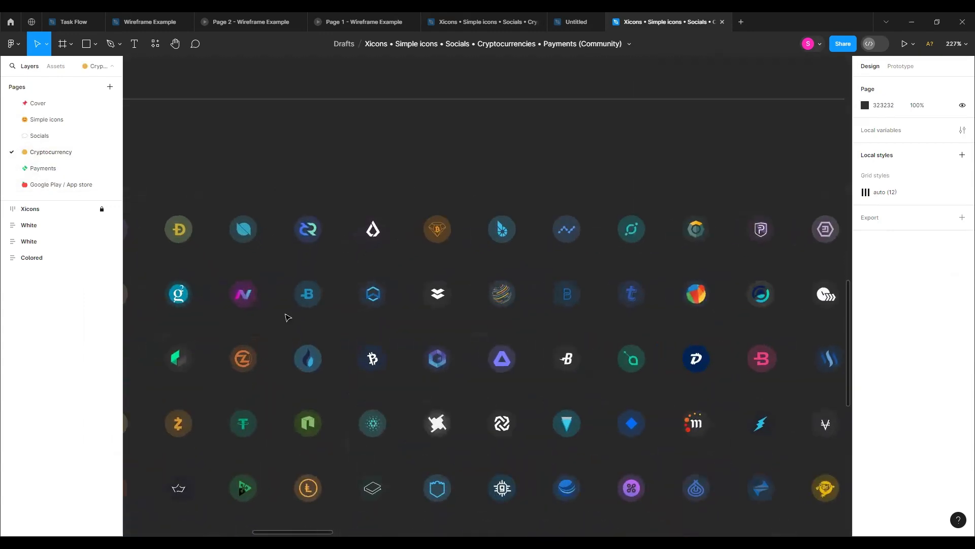
left_click(37, 169)
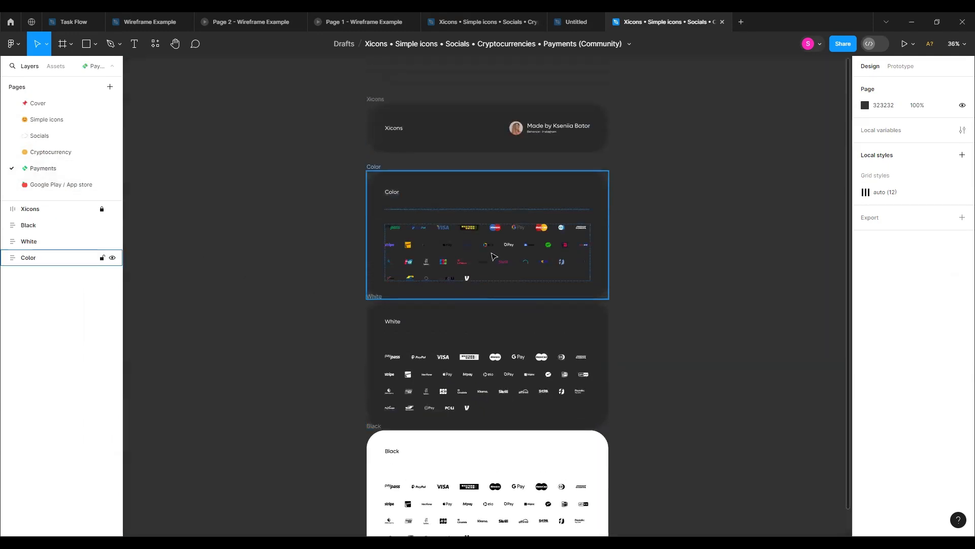
scroll(494, 257, "up", 6)
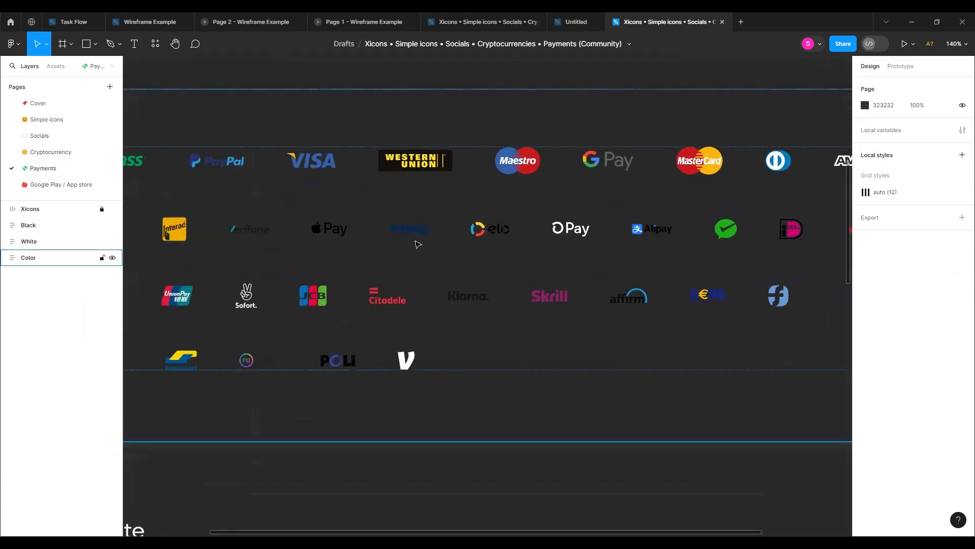
scroll(417, 244, "down", 3)
scroll(729, 388, "down", 4)
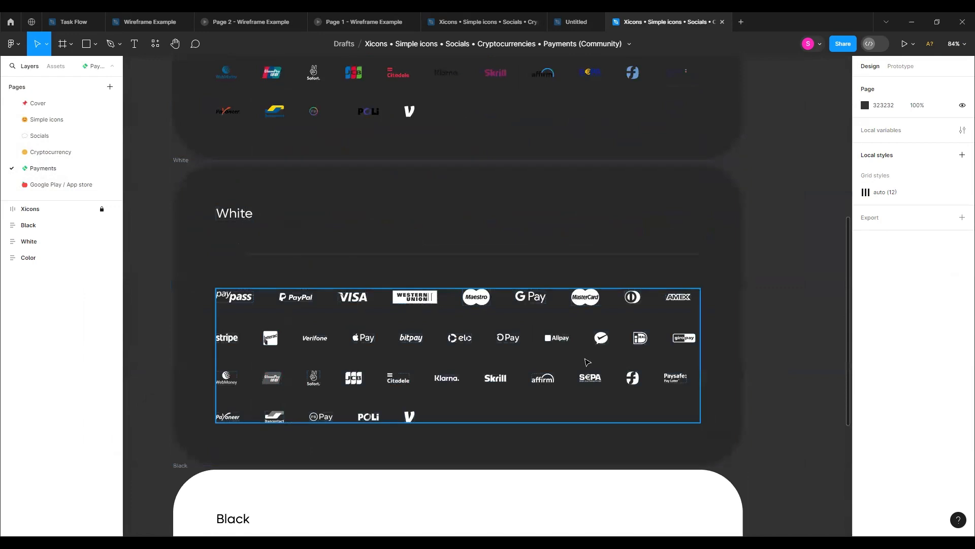
left_click(81, 184)
scroll(503, 264, "up", 3)
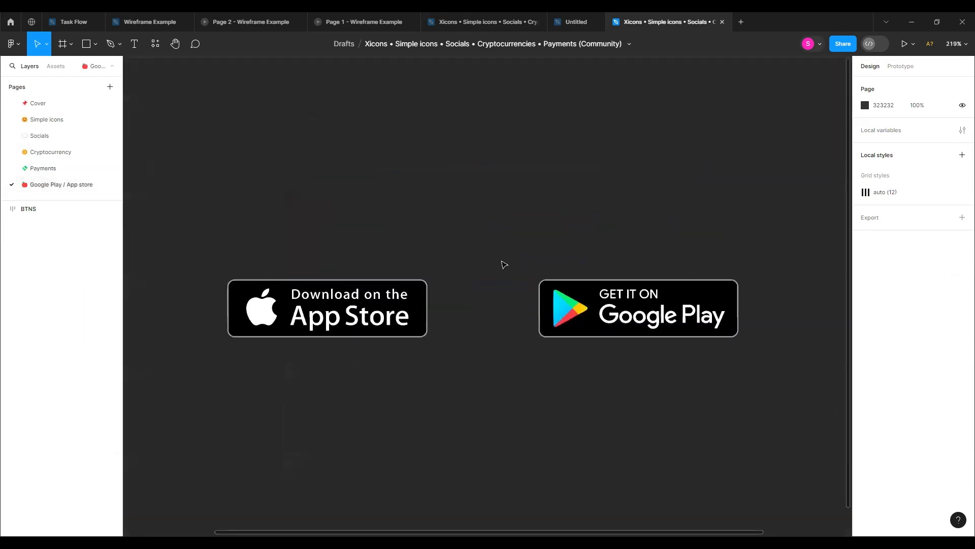
scroll(504, 264, "down", 3)
Revisit the Cryptocurrency page and compare the Colored, White and Black sets on the Socials page
left_click(42, 154)
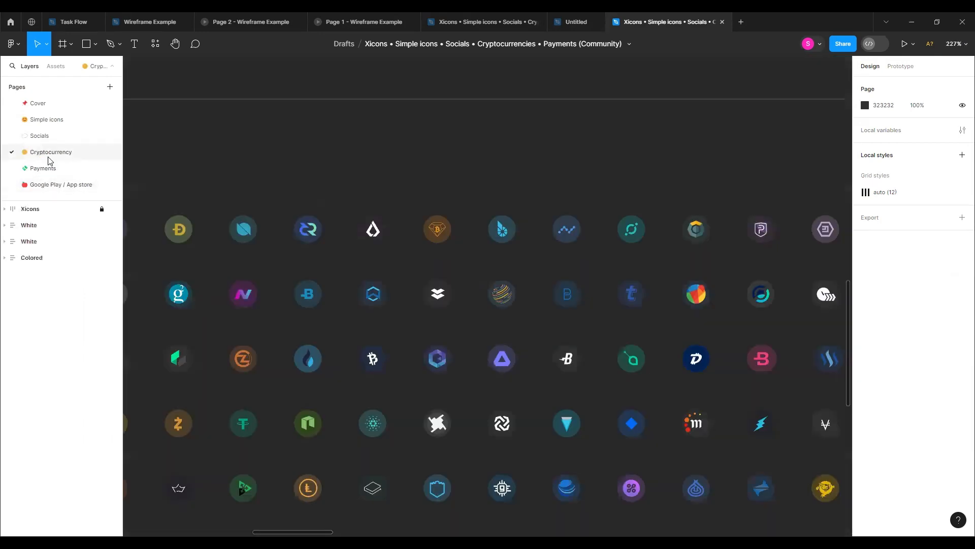
scroll(304, 231, "up", 2)
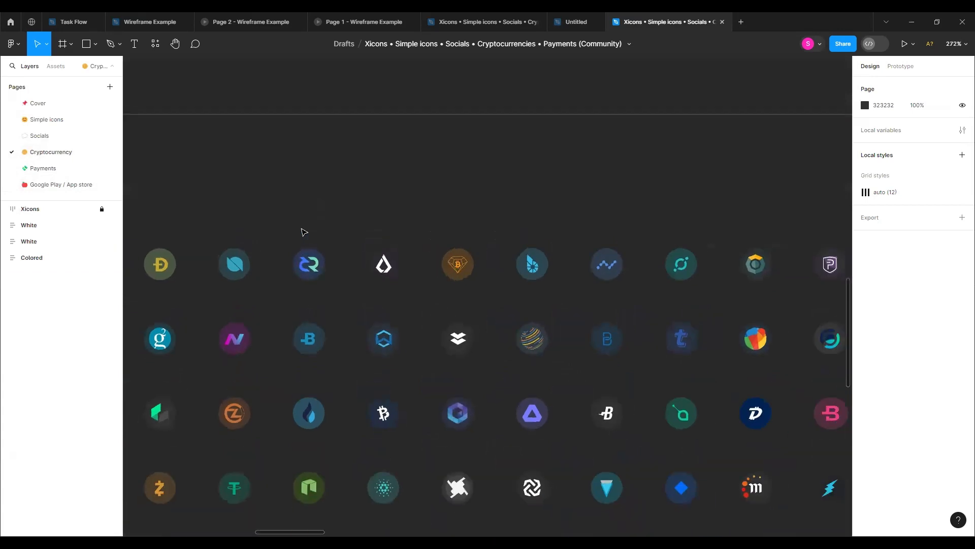
scroll(303, 232, "down", 5)
left_click(48, 121)
left_click(41, 136)
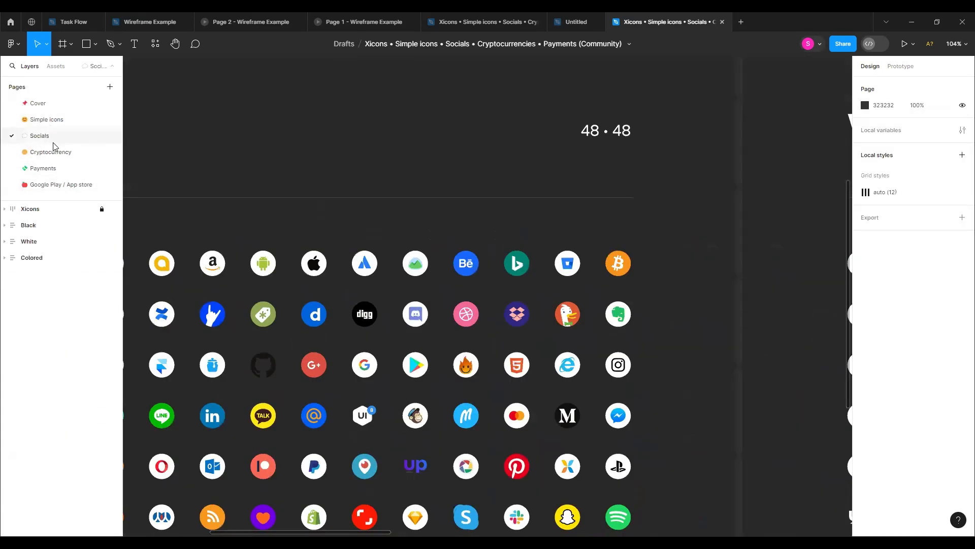
scroll(275, 163, "down", 5)
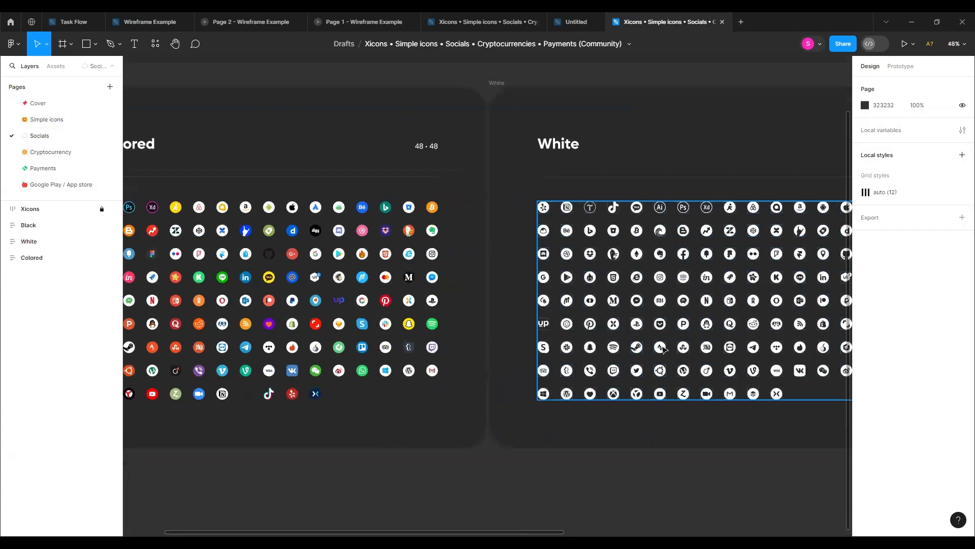
scroll(657, 495, "down", 3)
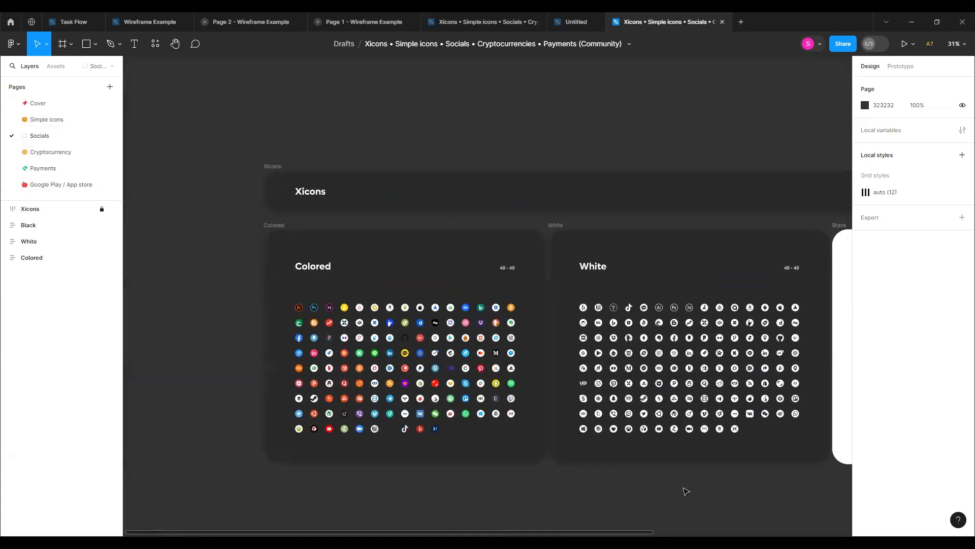
left_click_drag(684, 487, 593, 492)
scroll(778, 387, "right", 7)
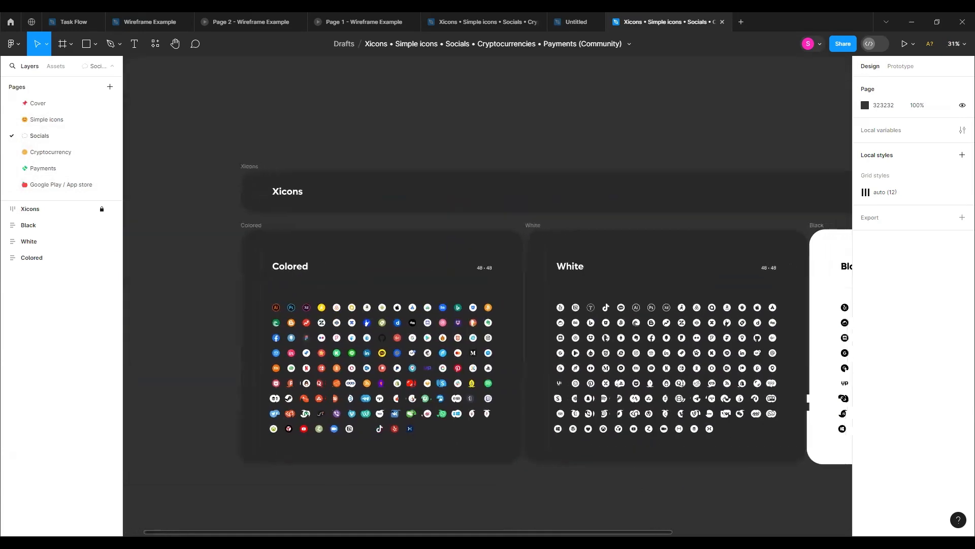
scroll(778, 388, "down", 3)
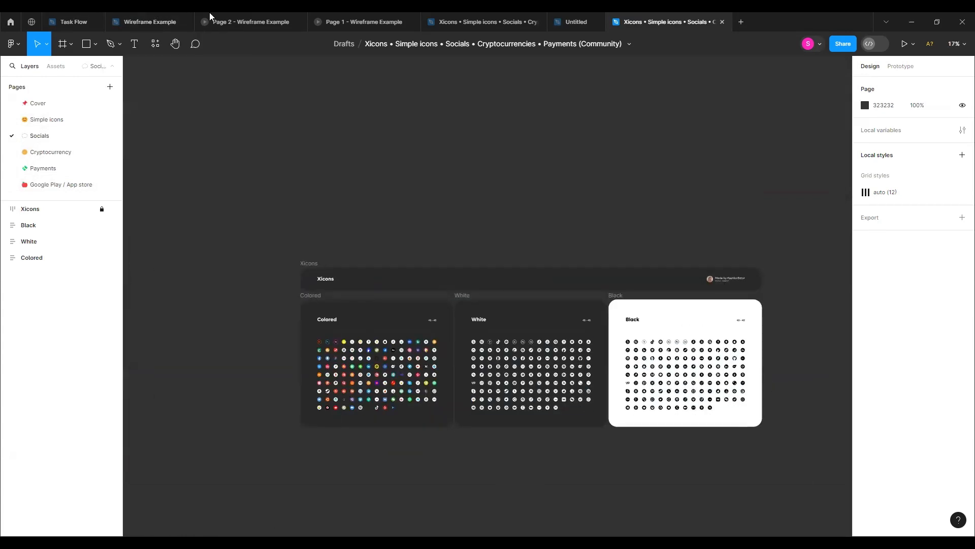
Browse the Figma Community resources tagged Icons and open the Huge Icon Pack | 3,000+ Icons Set as a design file
left_click(11, 22)
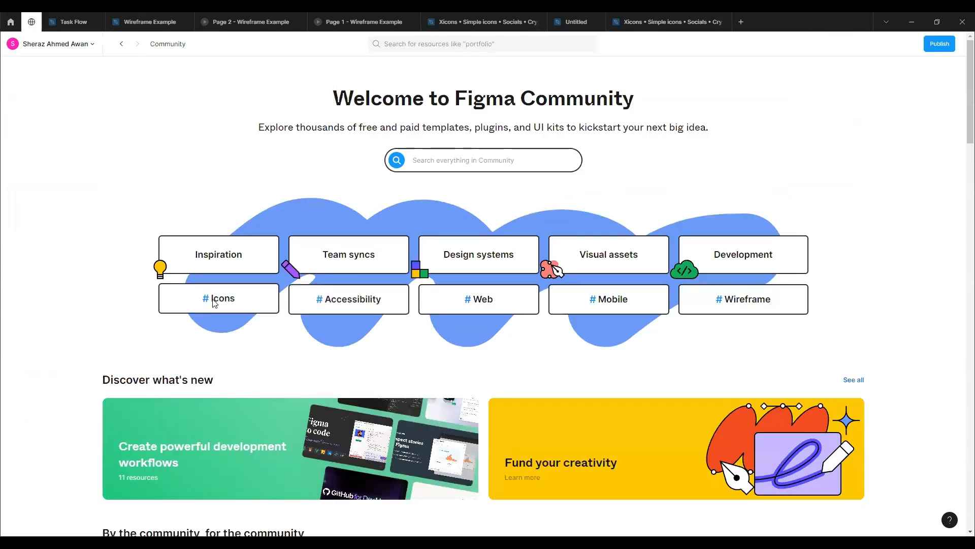
left_click(231, 302)
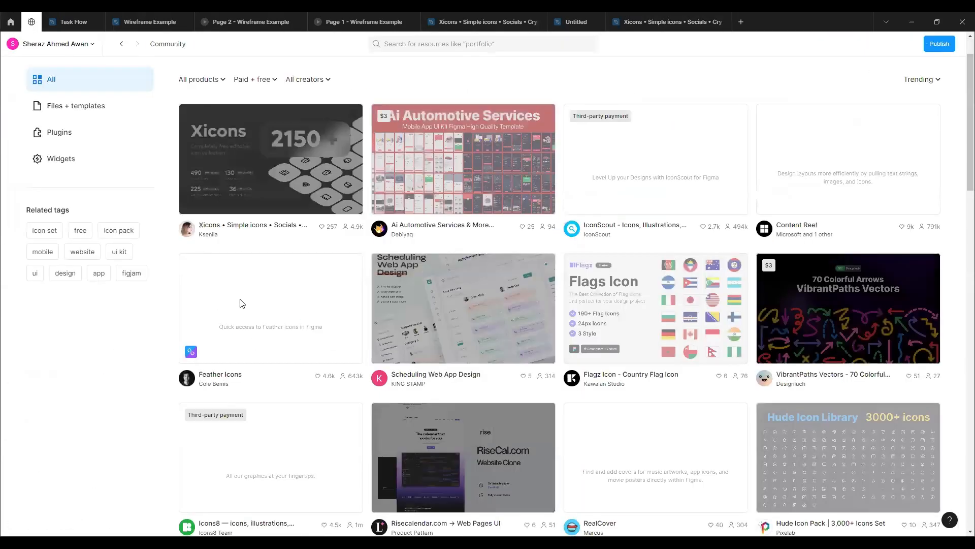
scroll(550, 261, "down", 1)
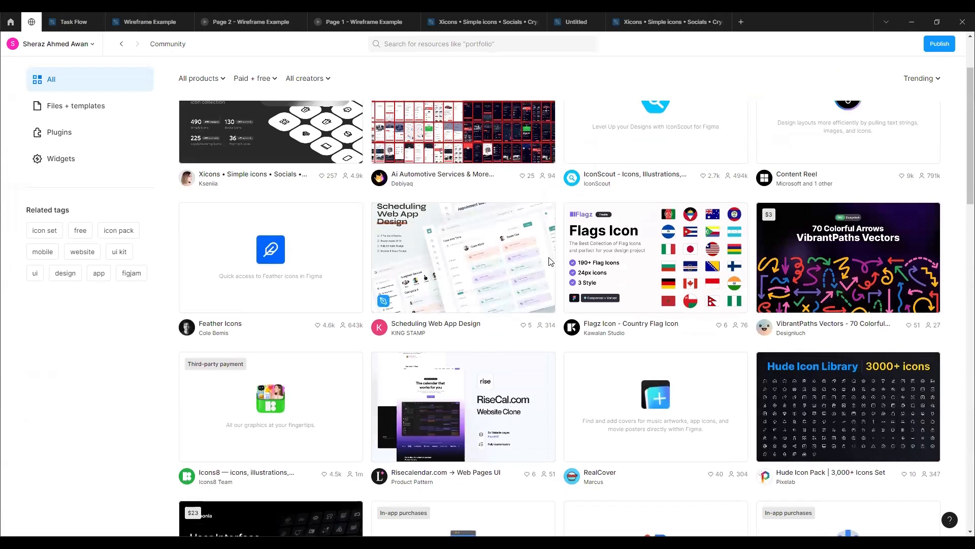
scroll(420, 273, "down", 4)
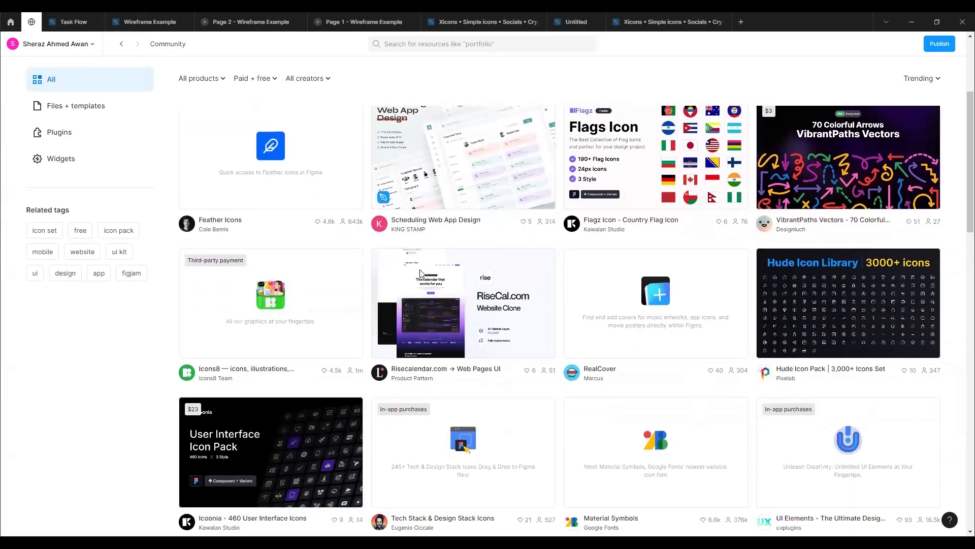
scroll(253, 354, "down", 3)
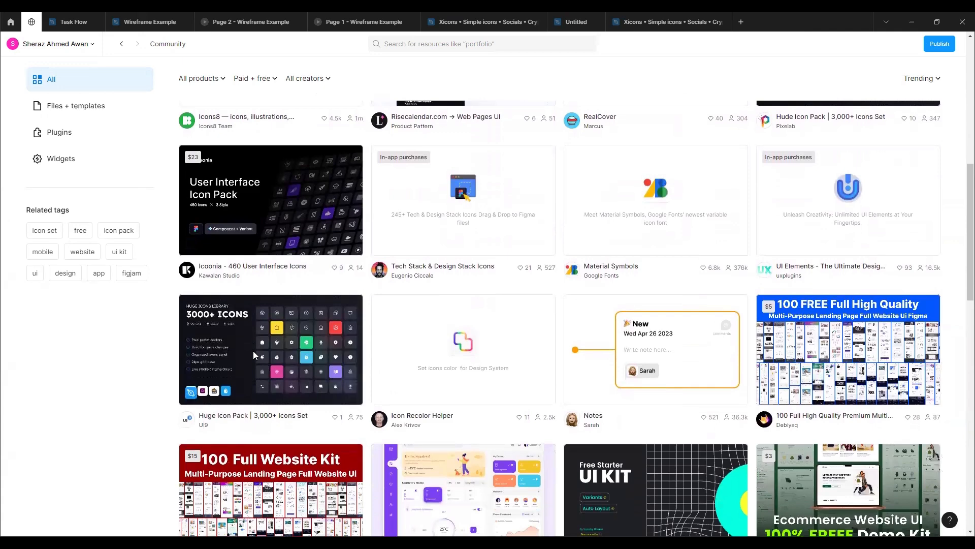
left_click(288, 355)
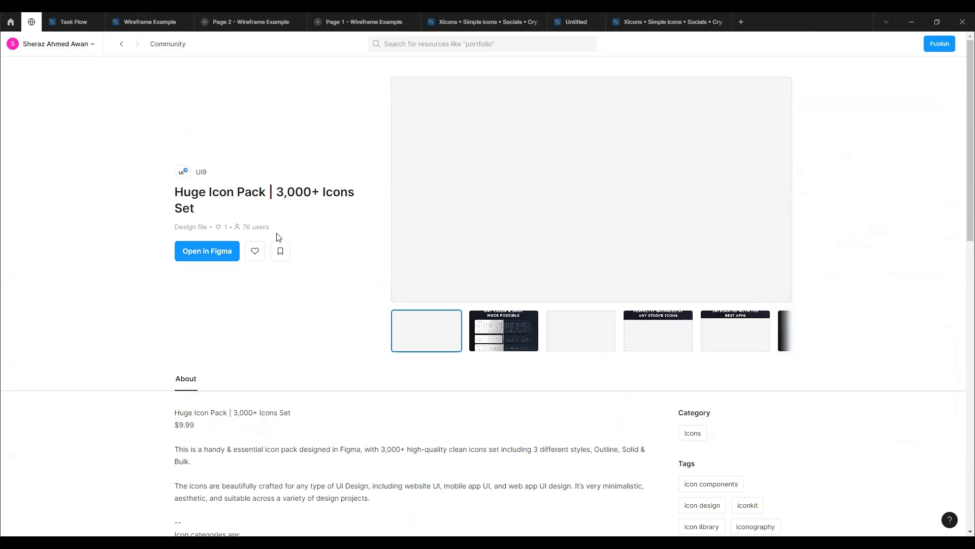
left_click(221, 251)
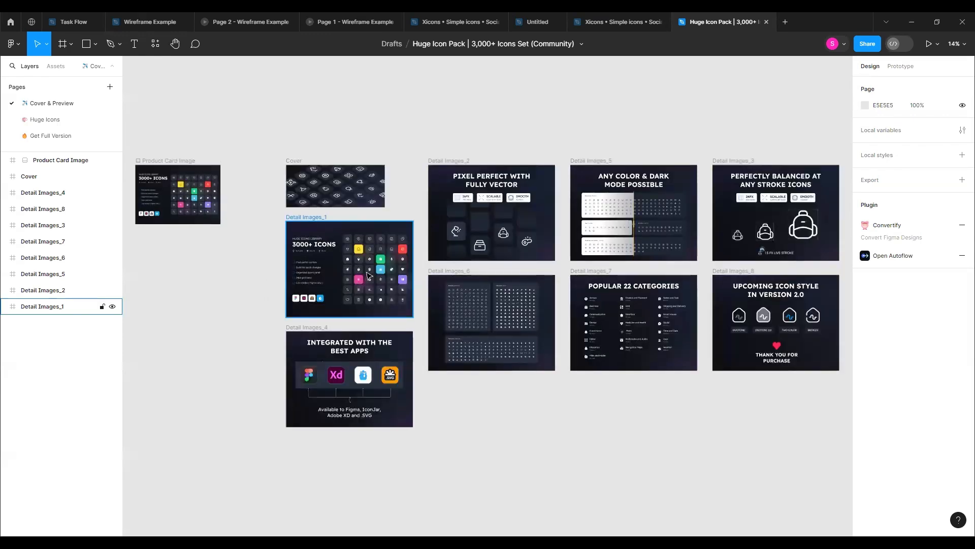
Open the Huge Icons page of the icon pack and look over its category sections
scroll(365, 282, "up", 1)
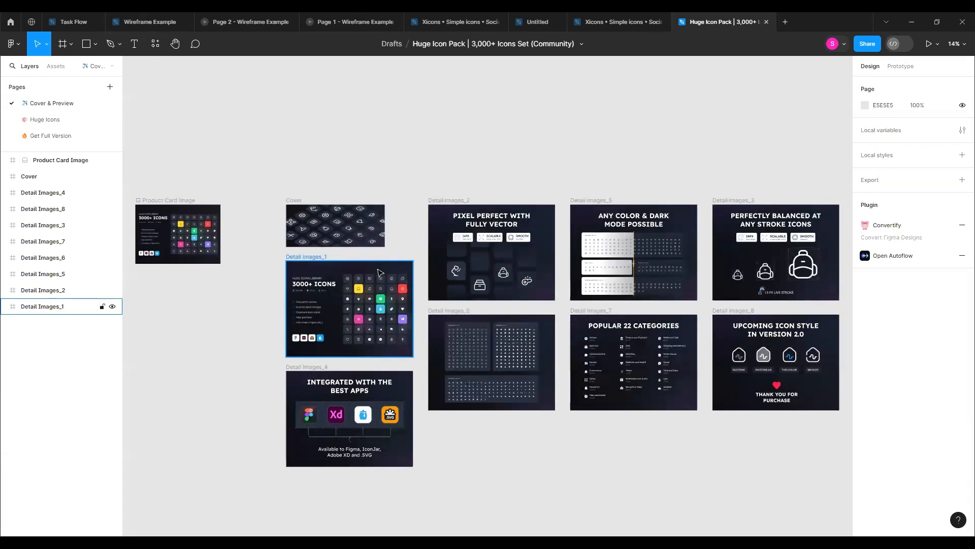
left_click(45, 120)
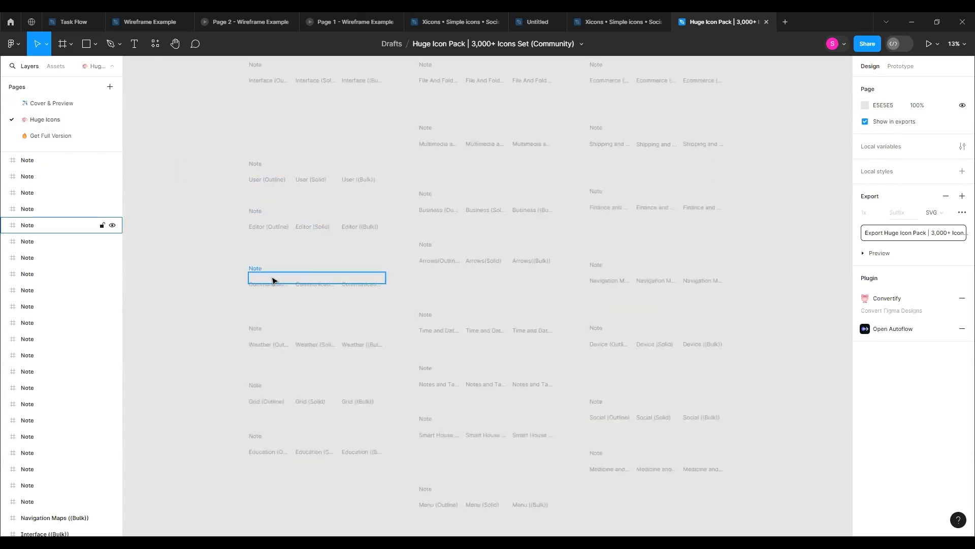
scroll(246, 286, "up", 1)
scroll(196, 243, "up", 6)
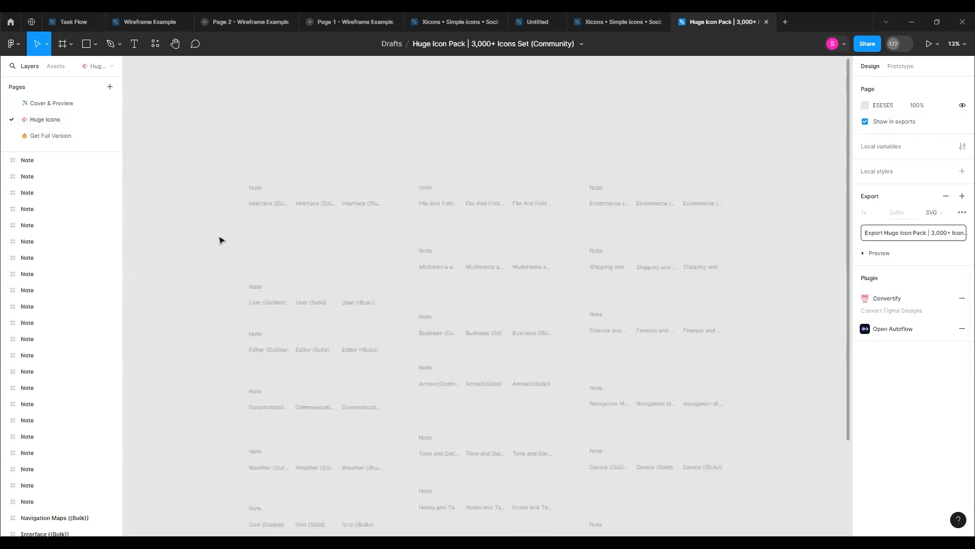
scroll(226, 239, "down", 10)
scroll(226, 240, "up", 3)
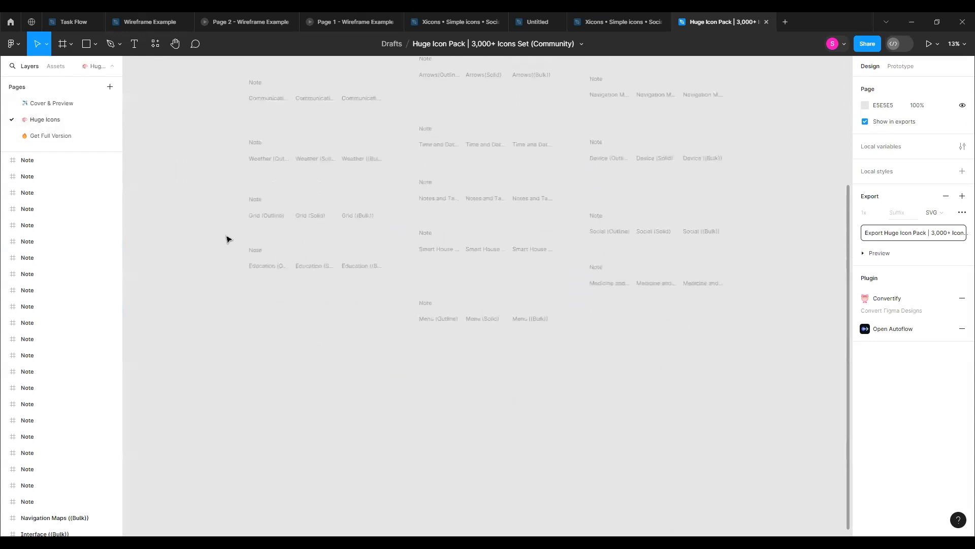
left_click(38, 161)
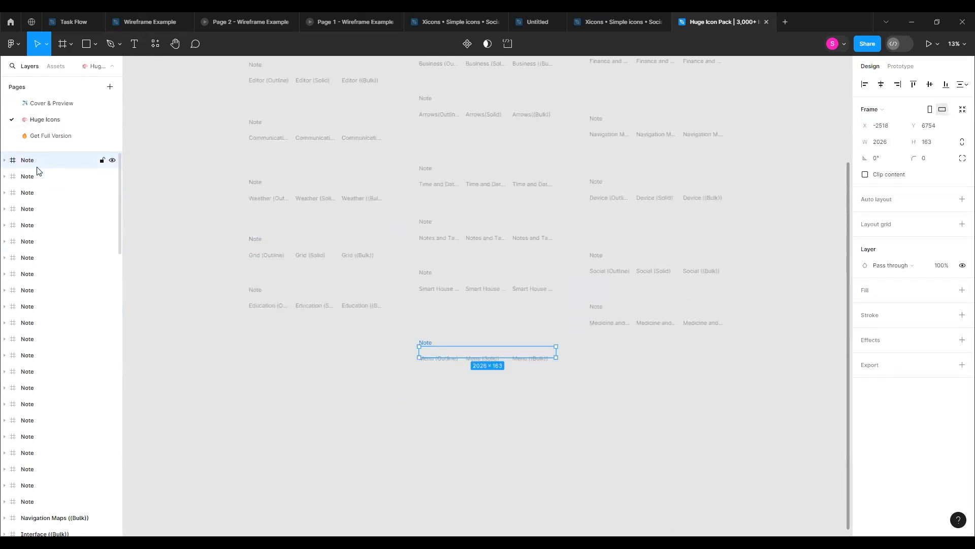
scroll(341, 271, "up", 7)
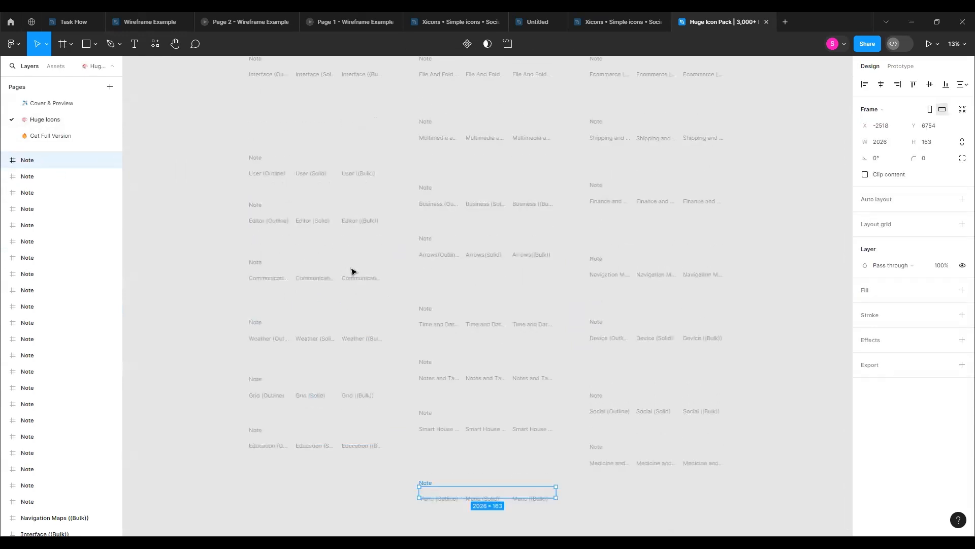
Examine the Interface, User, Editor, Files and Folder, Multimedia and Audio, and Business icon sets up close
scroll(354, 272, "up", 10)
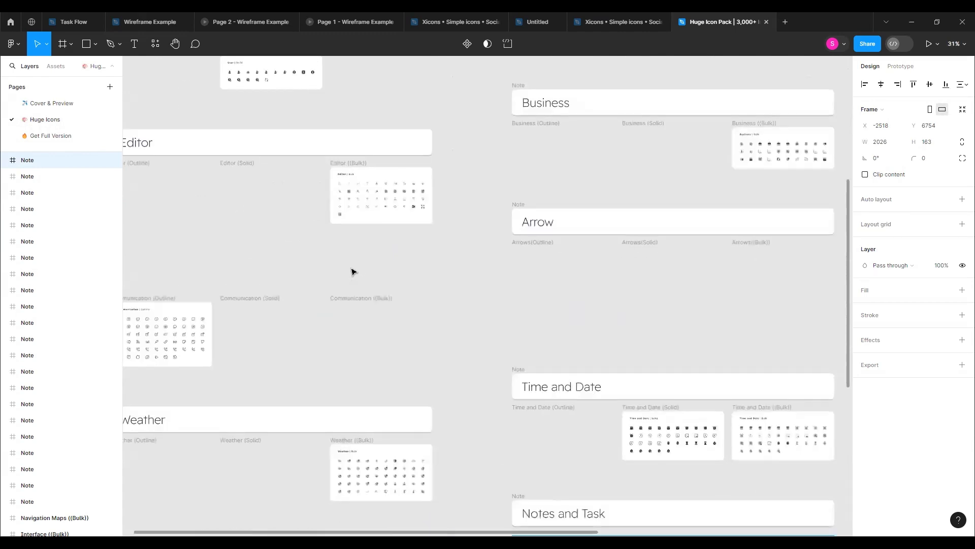
scroll(354, 271, "up", 3)
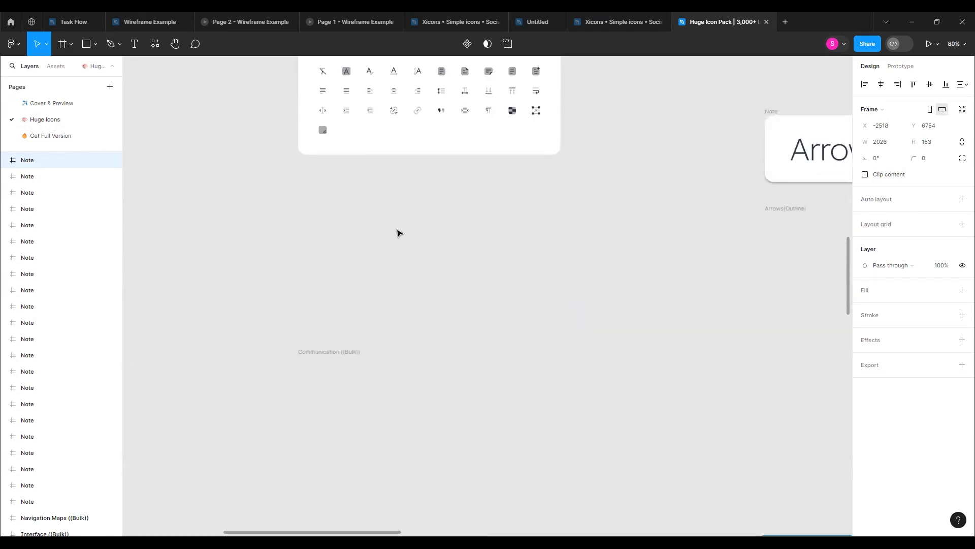
scroll(397, 230, "down", 3)
left_click_drag(423, 224, 540, 360)
left_click_drag(525, 232, 539, 311)
scroll(469, 231, "up", 5)
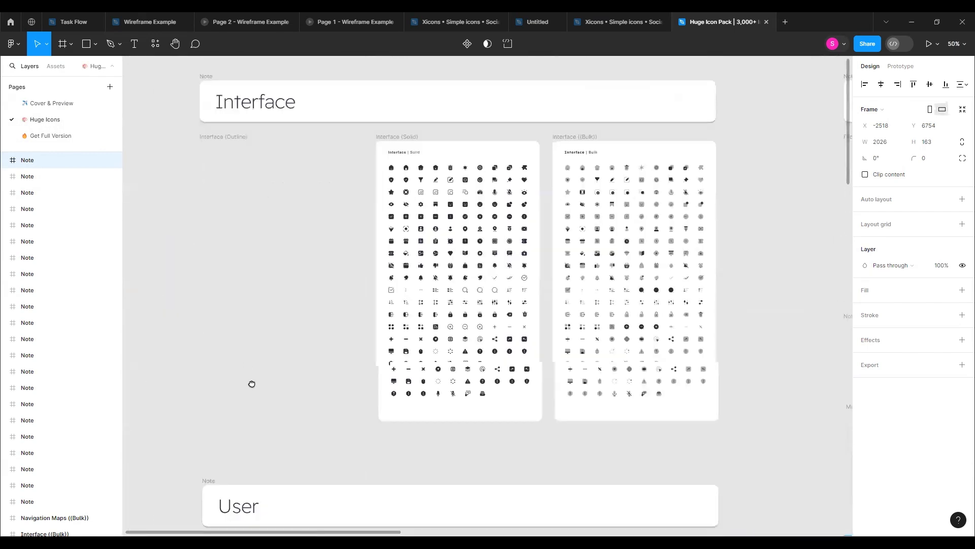
left_click_drag(434, 166, 215, 210)
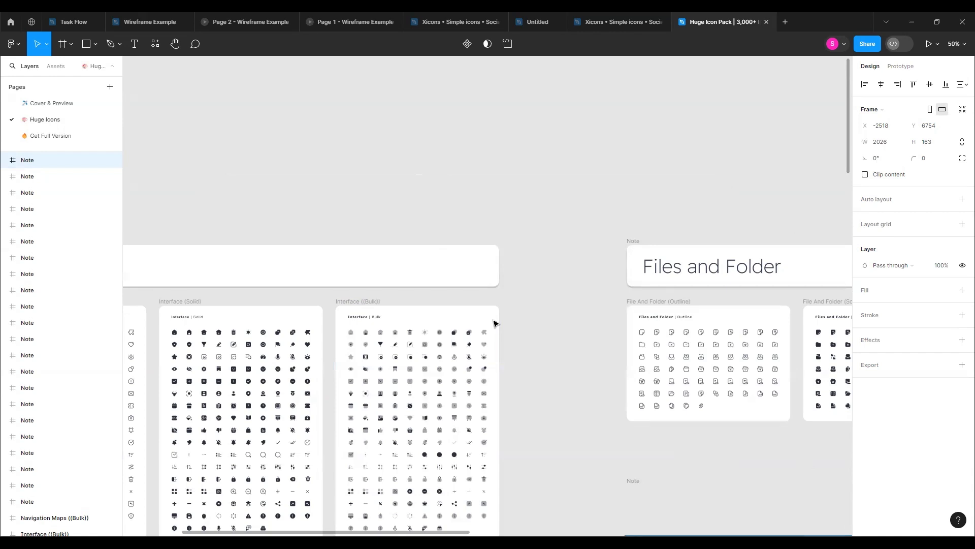
scroll(607, 388, "down", 5)
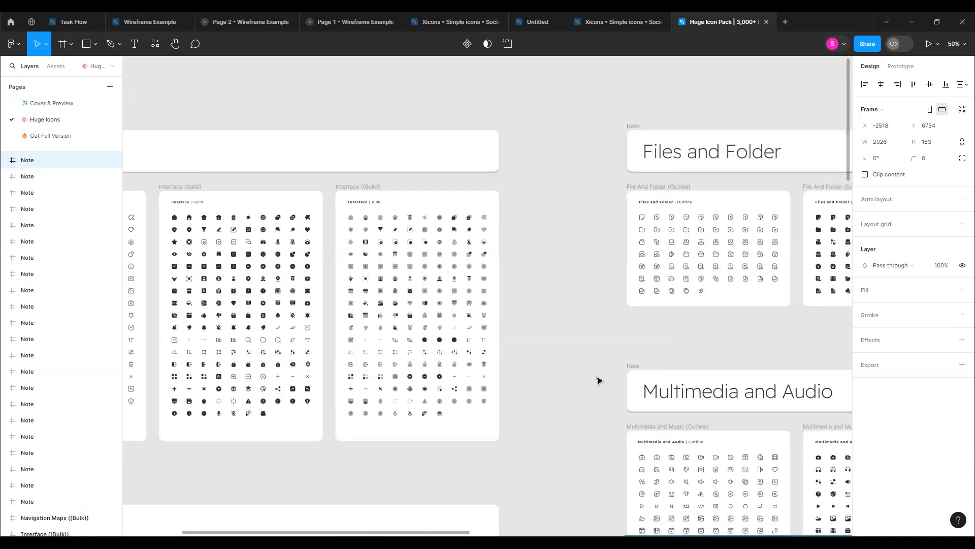
scroll(581, 348, "down", 4)
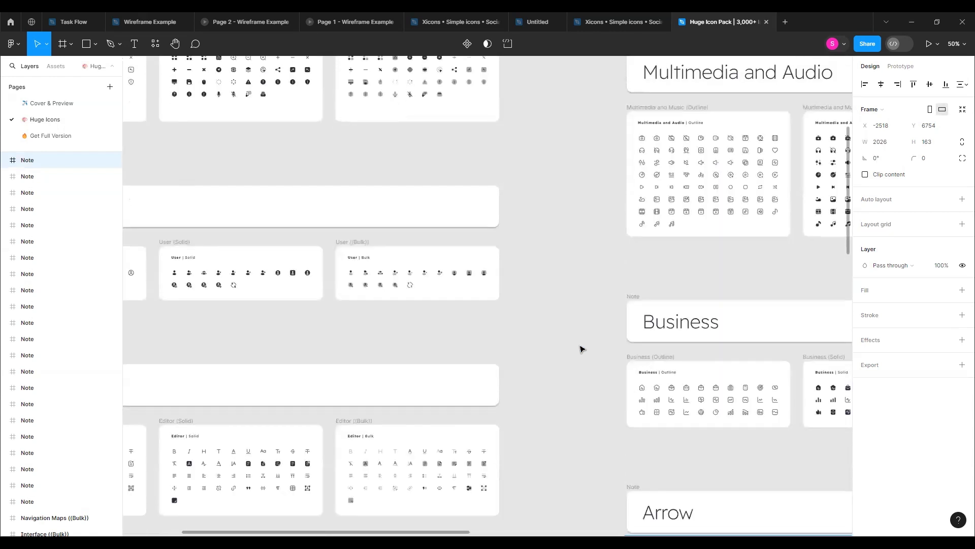
Switch to the Untitled file and browse the Material Line Icons collection under Iconify's Animated Icons category
left_click(660, 27)
left_click(548, 29)
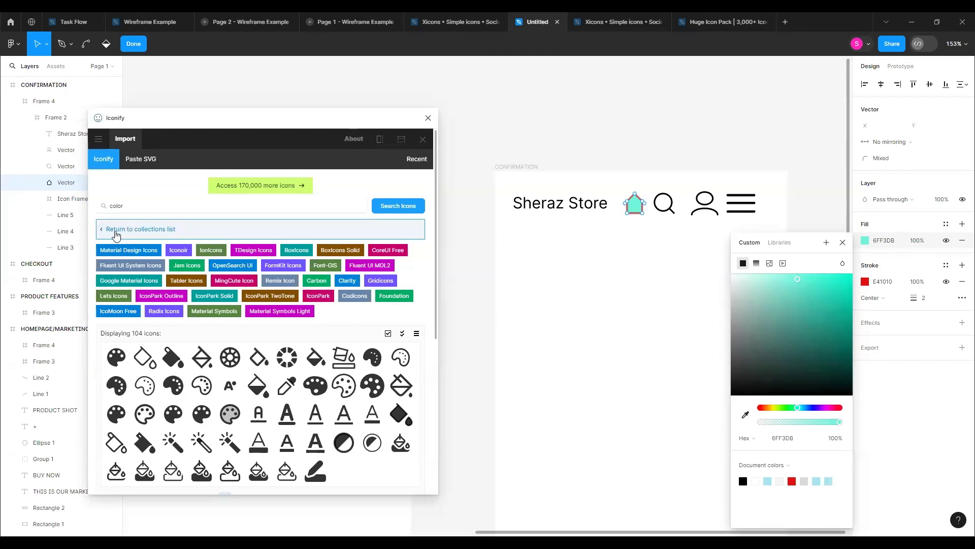
left_click(111, 232)
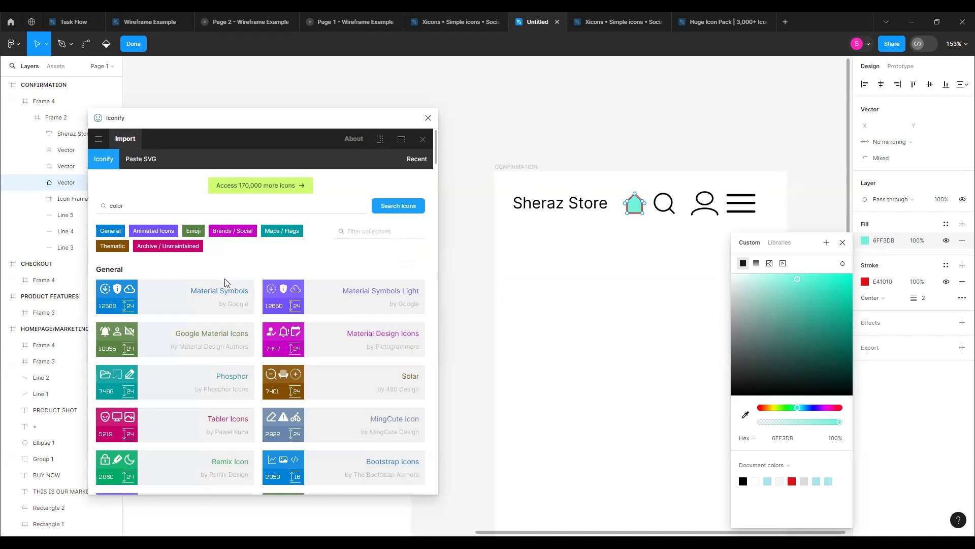
left_click(163, 230)
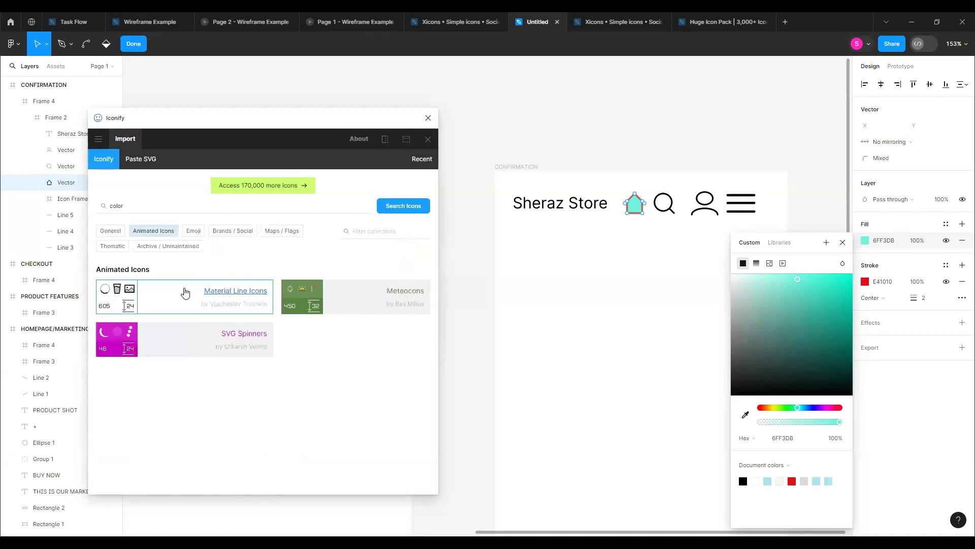
left_click(185, 292)
scroll(294, 259, "down", 3)
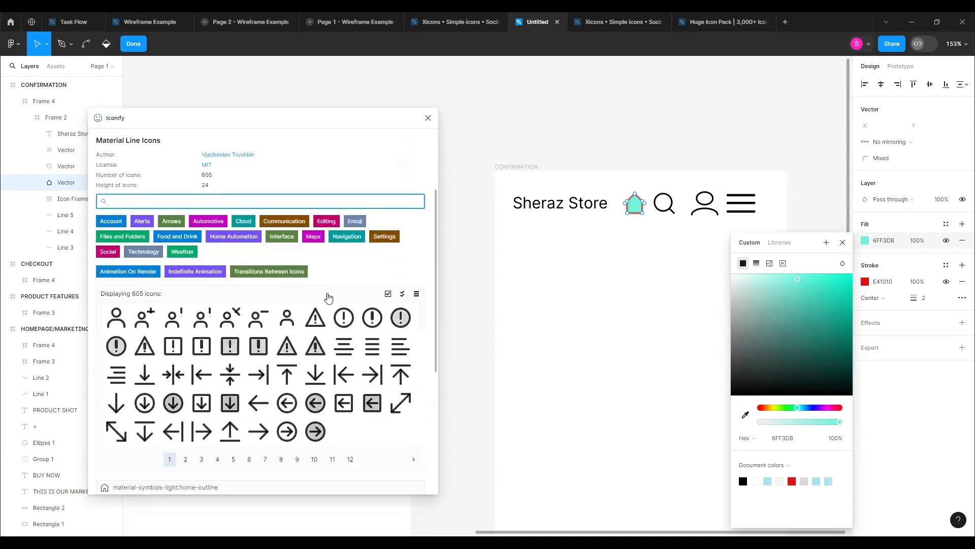
scroll(328, 298, "down", 3)
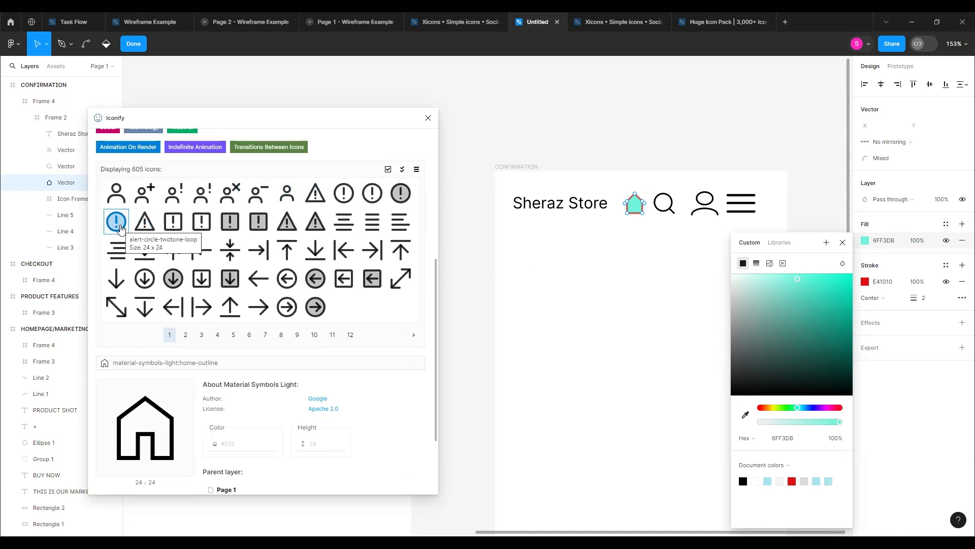
Place the alert-circle-twotone-loop icon on the CONFIRMATION frame, enlarge it to 32 × 32 and inspect its nested layers
left_click_drag(120, 227, 577, 298)
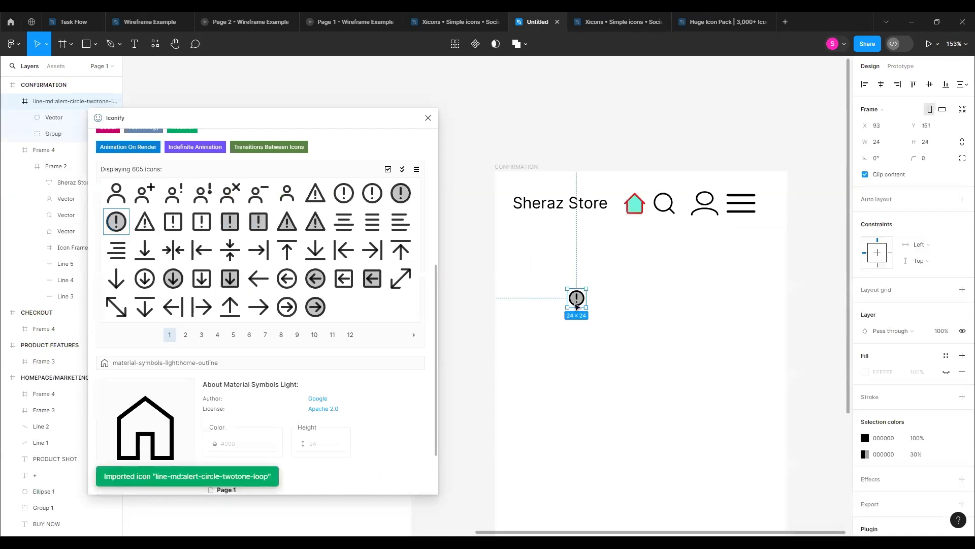
left_click(598, 328)
left_click(581, 301)
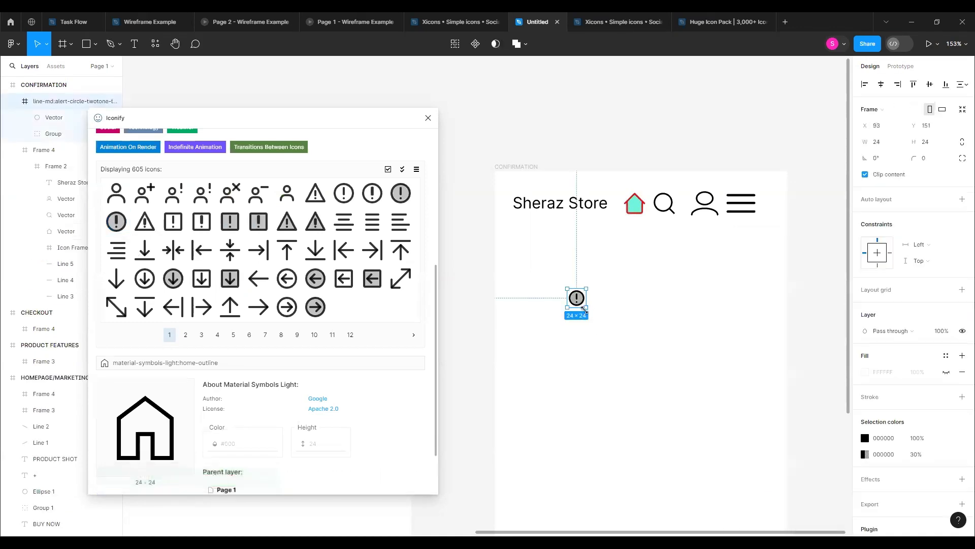
left_click_drag(584, 308, 592, 313)
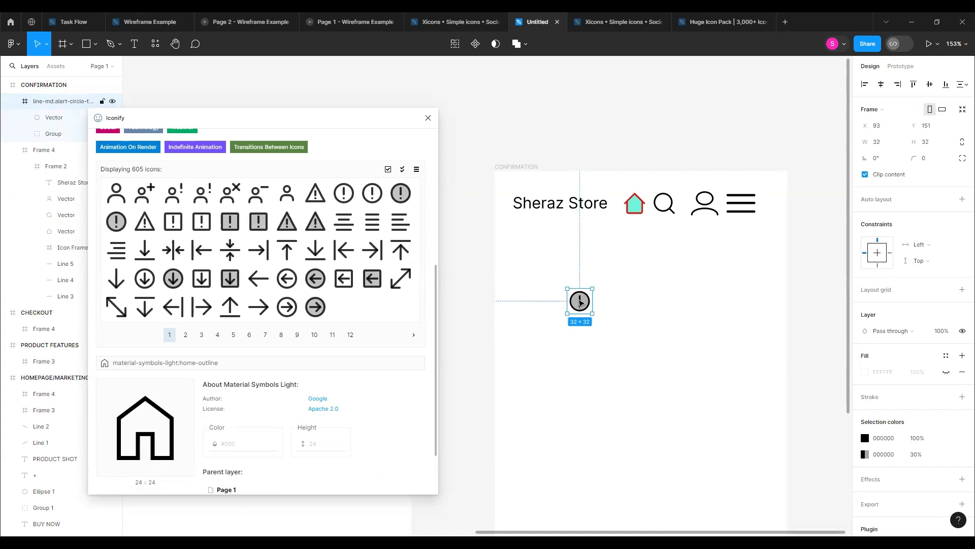
double_click(580, 304)
double_click(580, 304)
left_click(596, 322)
left_click(582, 305)
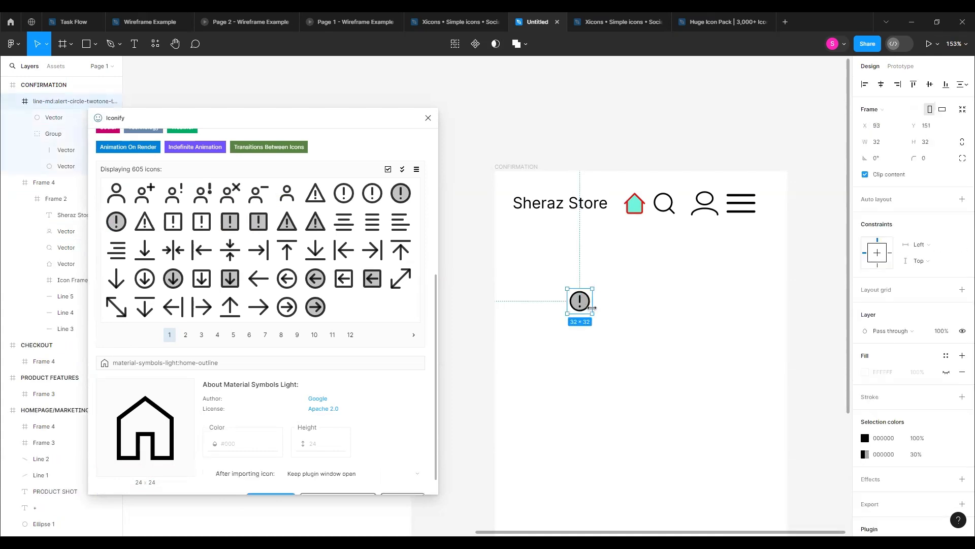
Review Iconify's import options and present the CONFIRMATION frame as a prototype to preview the animated icon
scroll(298, 328, "down", 2)
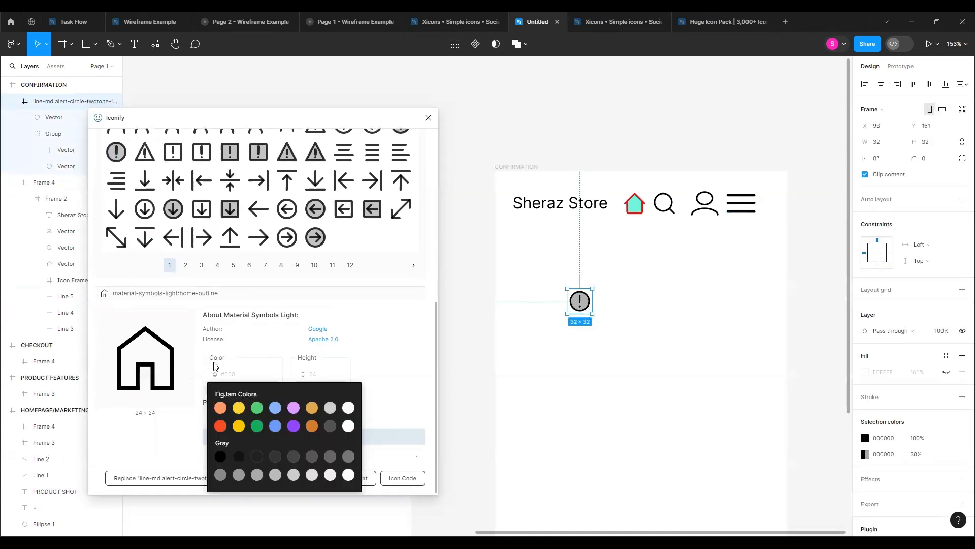
scroll(244, 293, "up", 4)
scroll(245, 294, "down", 4)
scroll(218, 381, "up", 2)
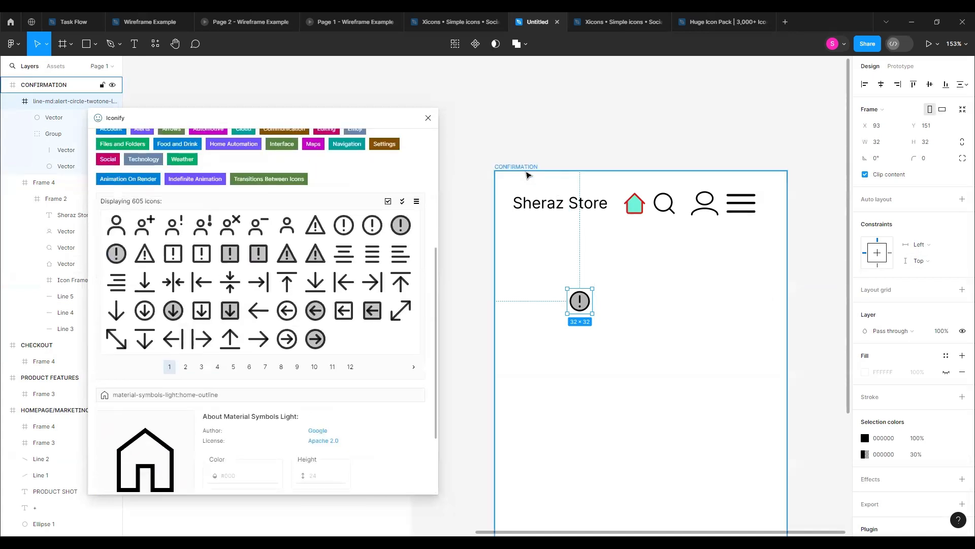
key("Escape")
left_click(929, 44)
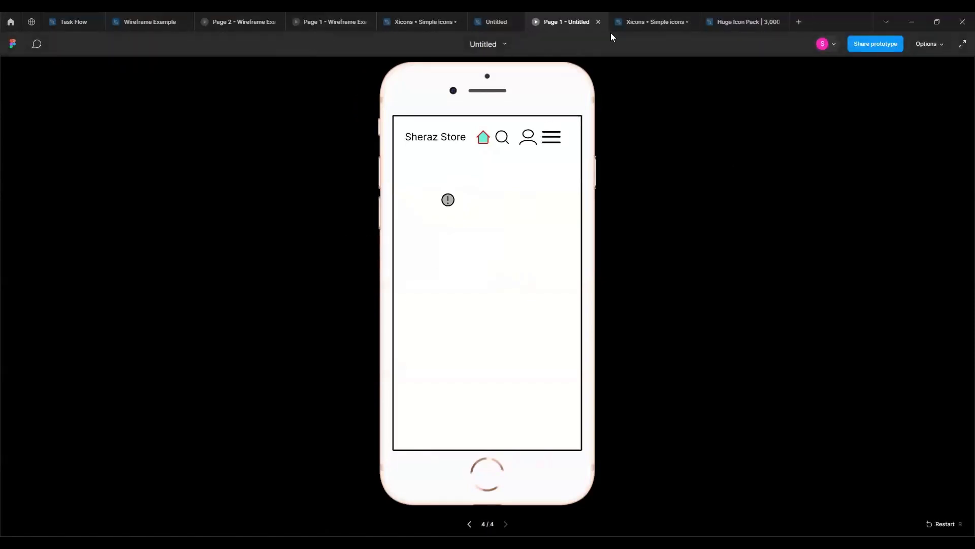
Return to the Untitled design file, delete the alert icon from the CONFIRMATION frame and close the Iconify plugin
left_click(505, 28)
left_click(580, 300)
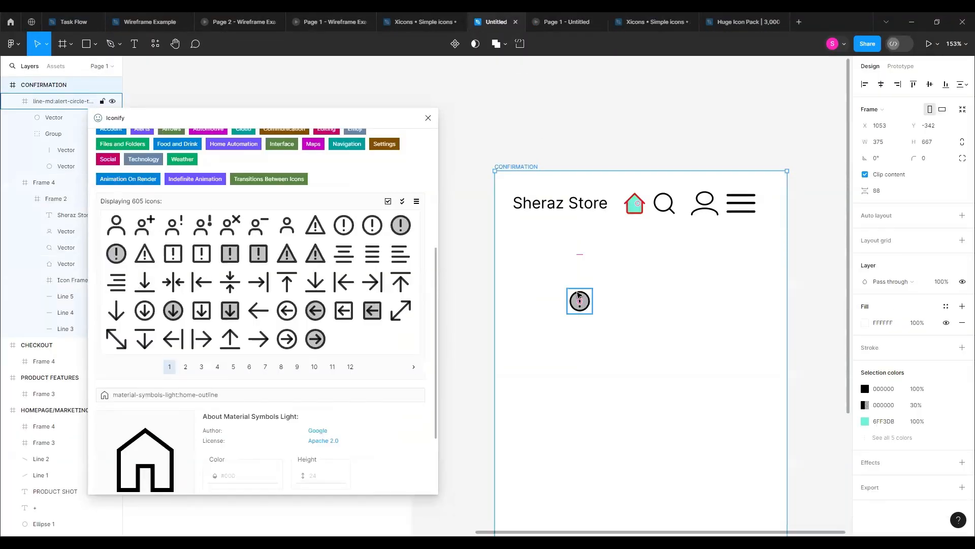
key("Delete")
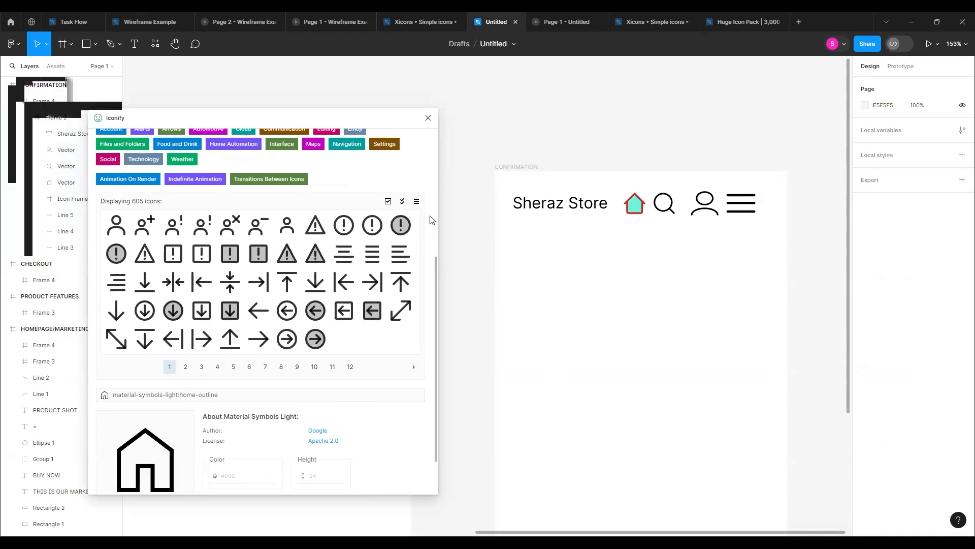
left_click(428, 119)
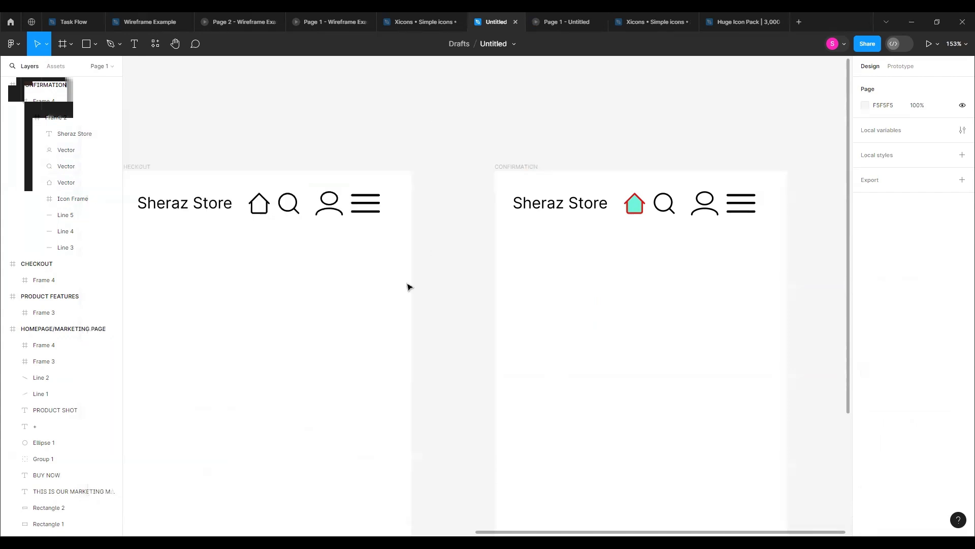
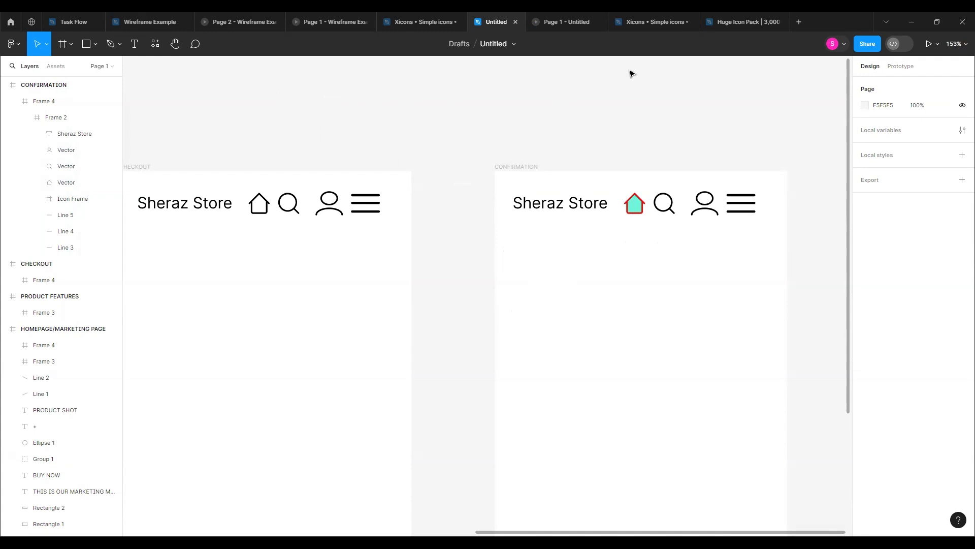
Show the file's page list and look over the HOMEPAGE/MARKETING PAGE, PRODUCT FEATURES, CHECKOUT and CONFIRMATION frames together
scroll(618, 124, "down", 1)
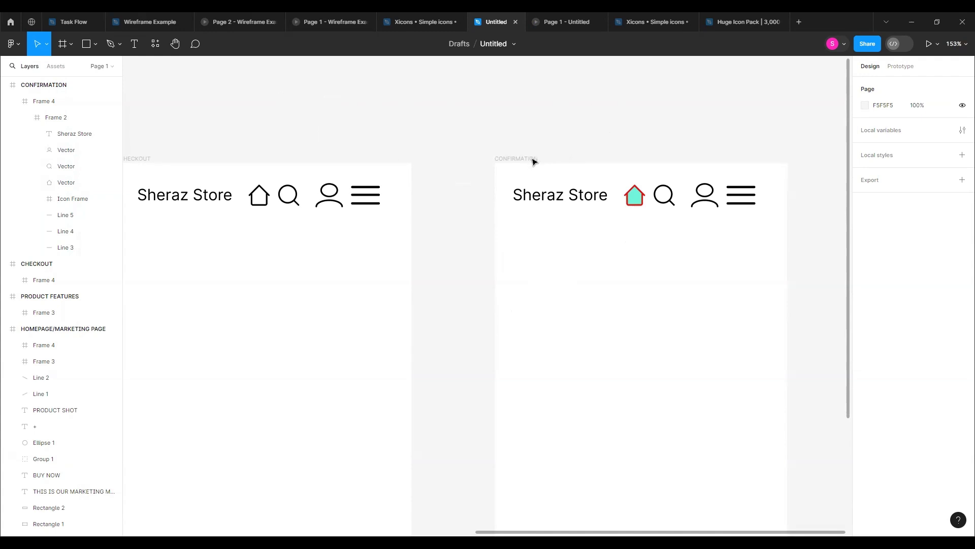
left_click(98, 67)
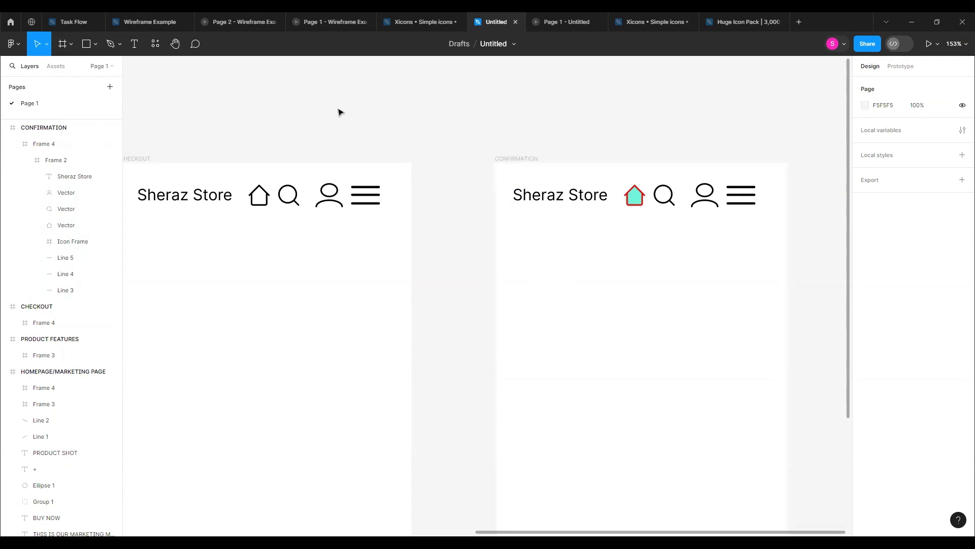
scroll(337, 113, "down", 10)
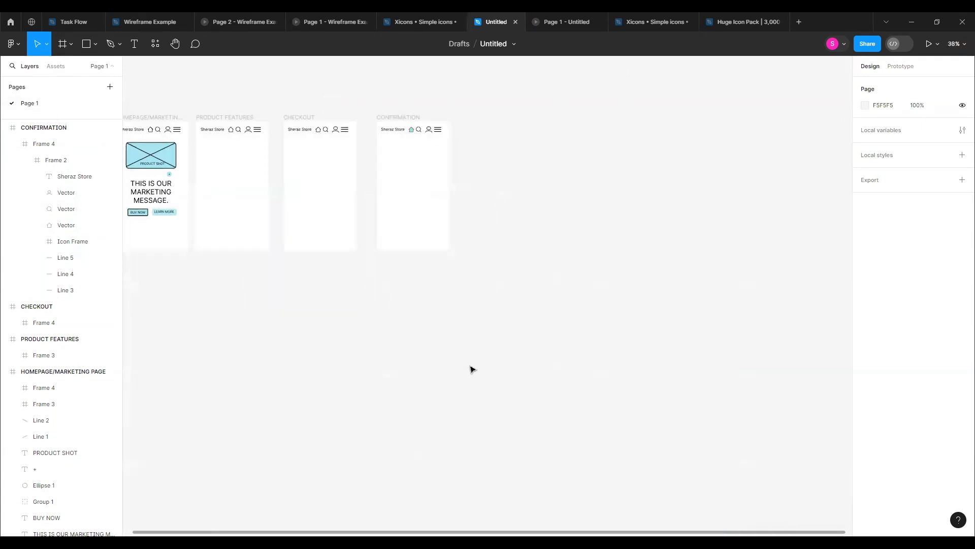
left_click_drag(260, 532, 295, 531)
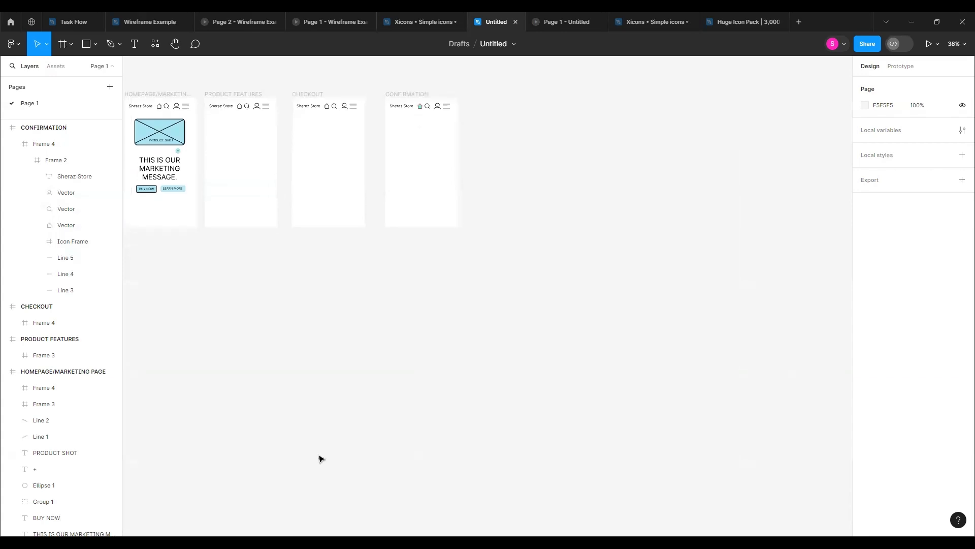
scroll(320, 459, "down", 3)
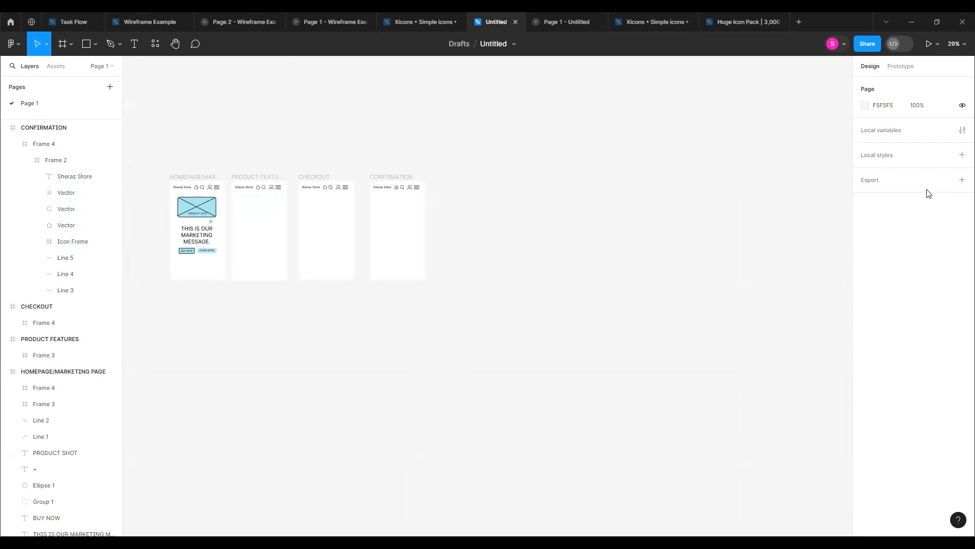
scroll(213, 298, "up", 2)
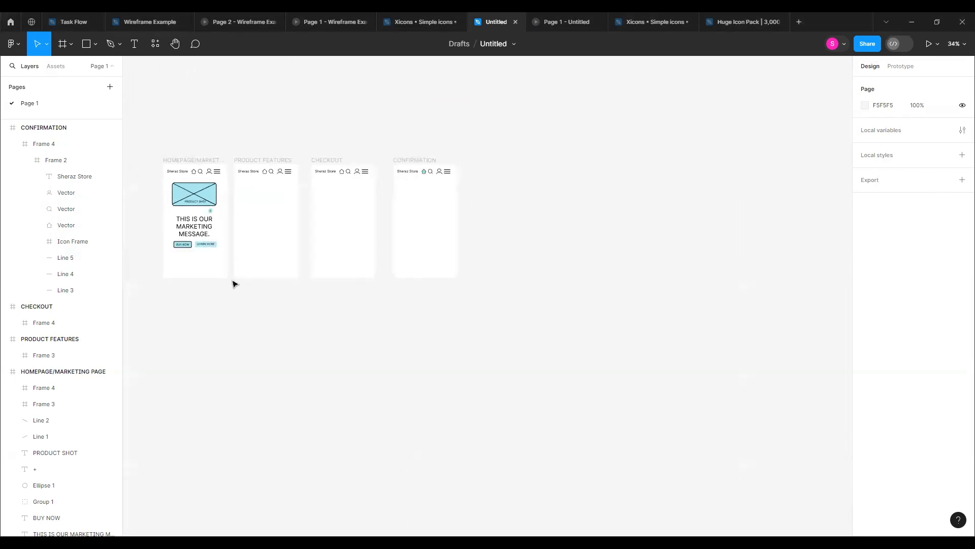
left_click_drag(241, 297, 389, 452)
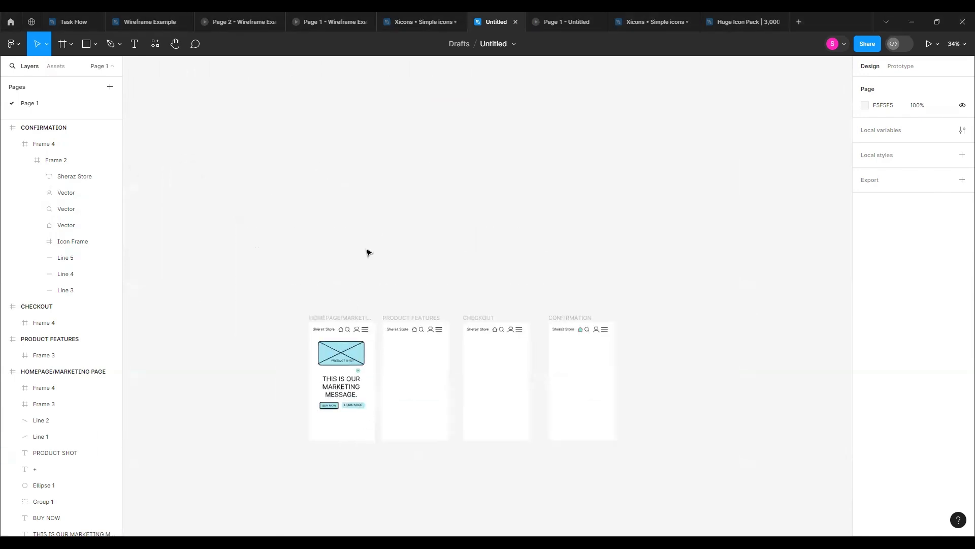
scroll(374, 248, "up", 3)
left_click_drag(363, 250, 351, 144)
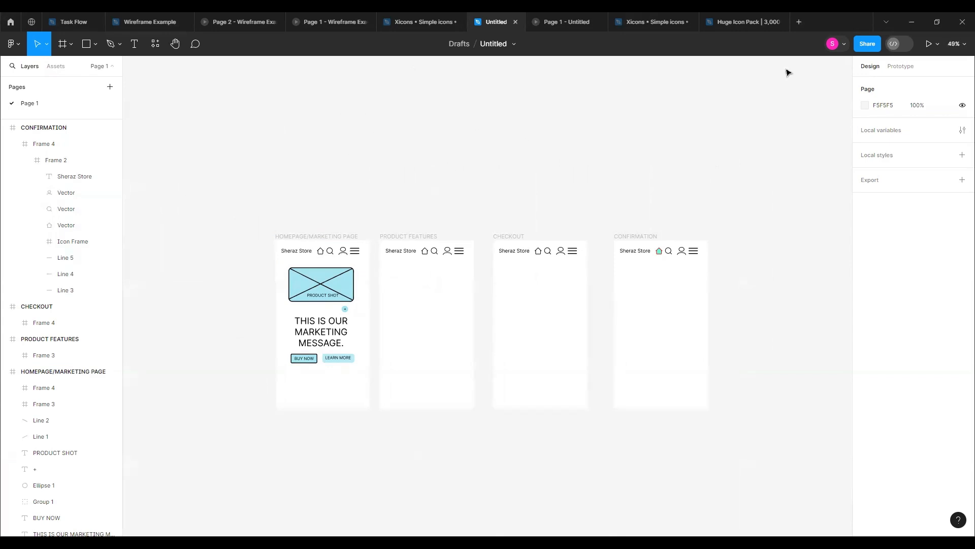
left_click(69, 44)
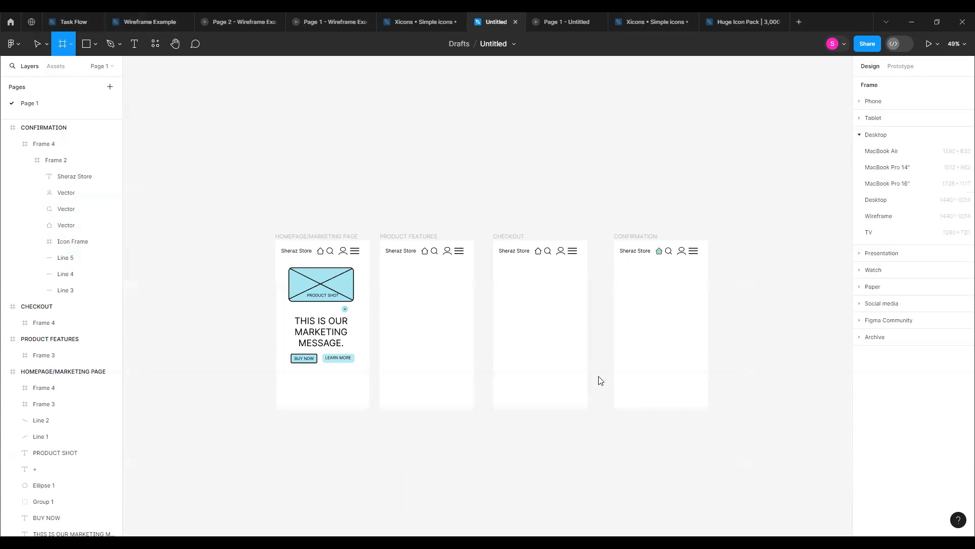
left_click(903, 201)
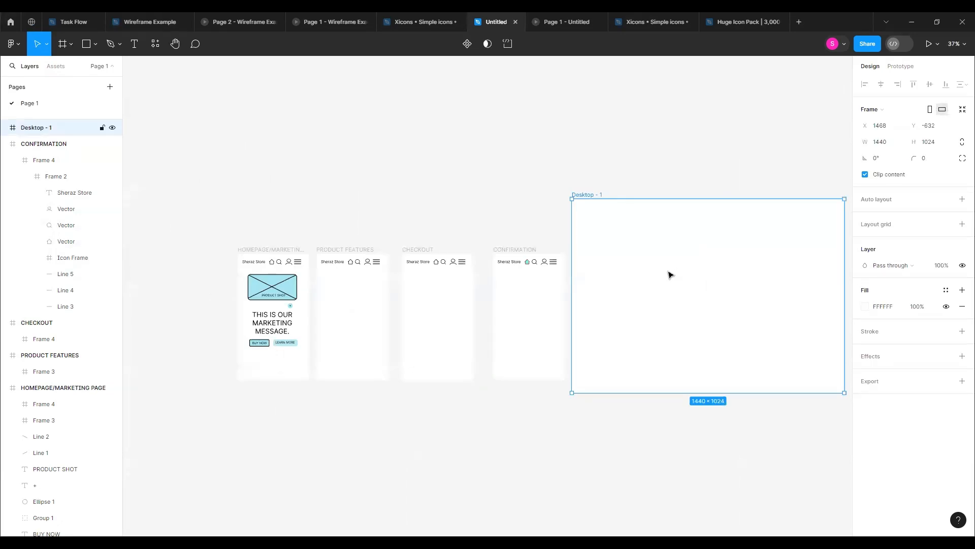
key("Delete")
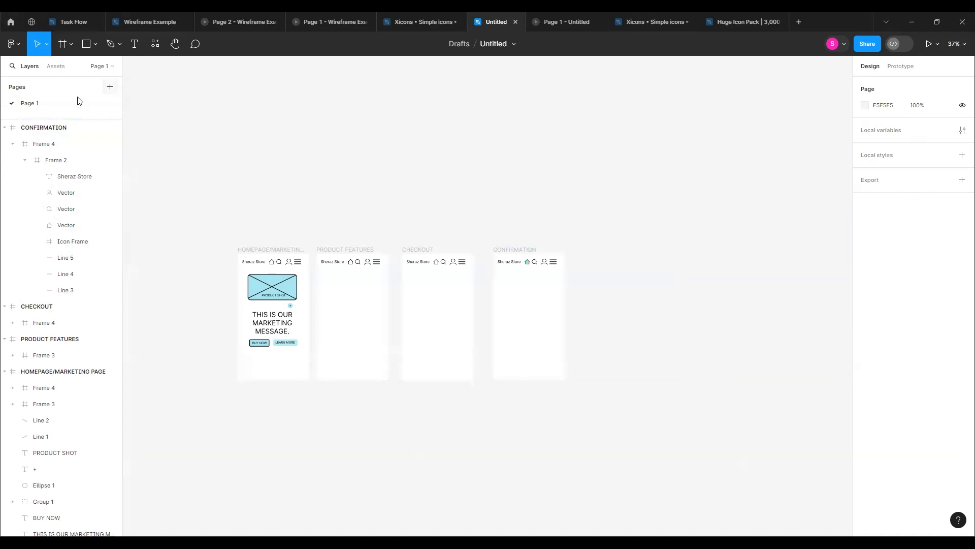
Rename Page 1 as Mobile and add a second page named Desktop to the file
double_click(61, 108)
type("Mobile")
key("Return")
left_click(109, 87)
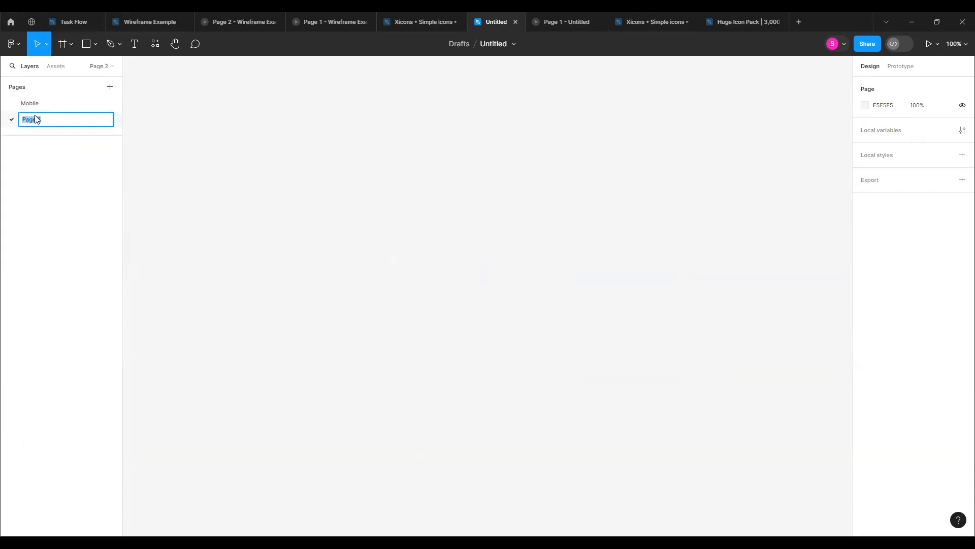
type("Desktop")
key("Return")
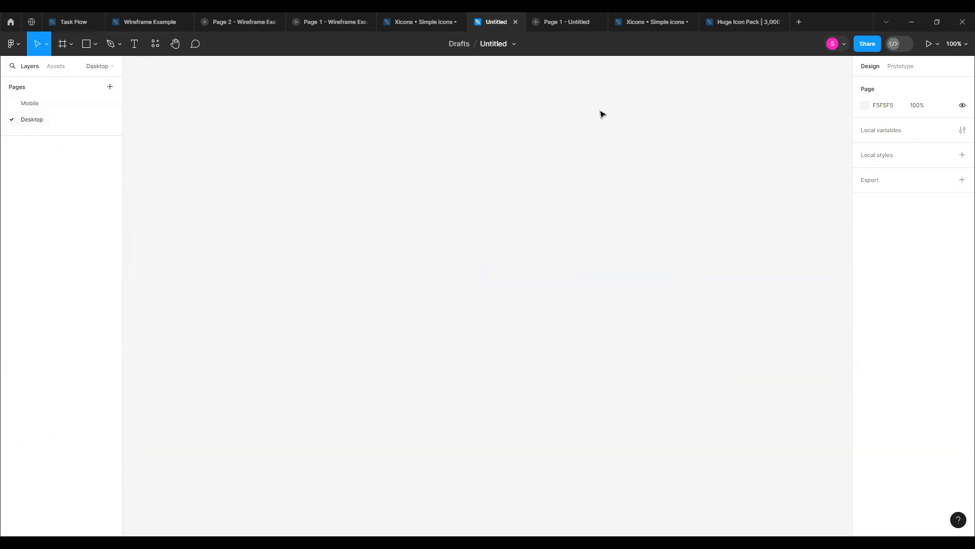
Start adding a frame to the empty Desktop page with the Frame tool
left_click(63, 44)
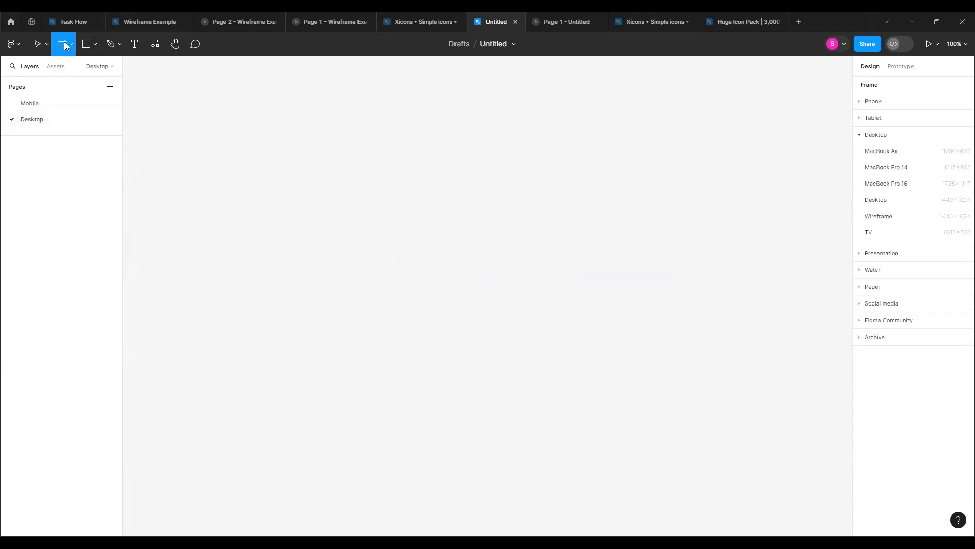
Add a 1440 × 1024 Desktop preset frame and move it to about X -1550, Y -591 on the Desktop page
left_click(876, 200)
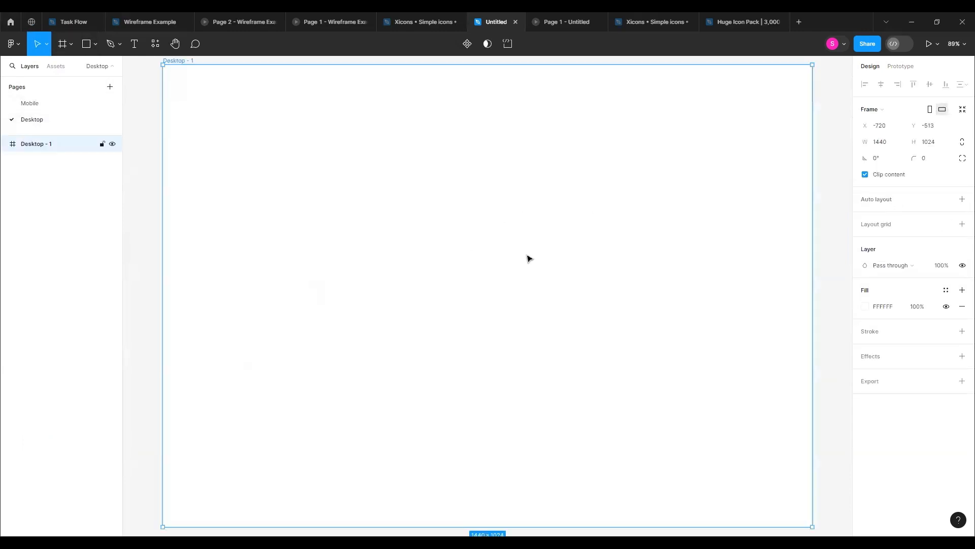
scroll(533, 256, "down", 3)
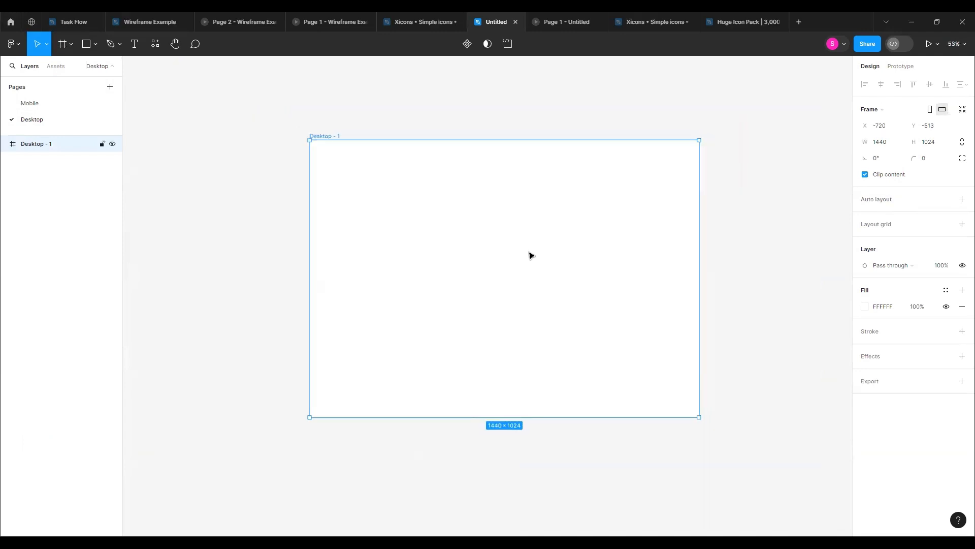
scroll(539, 257, "down", 1)
scroll(538, 257, "down", 3)
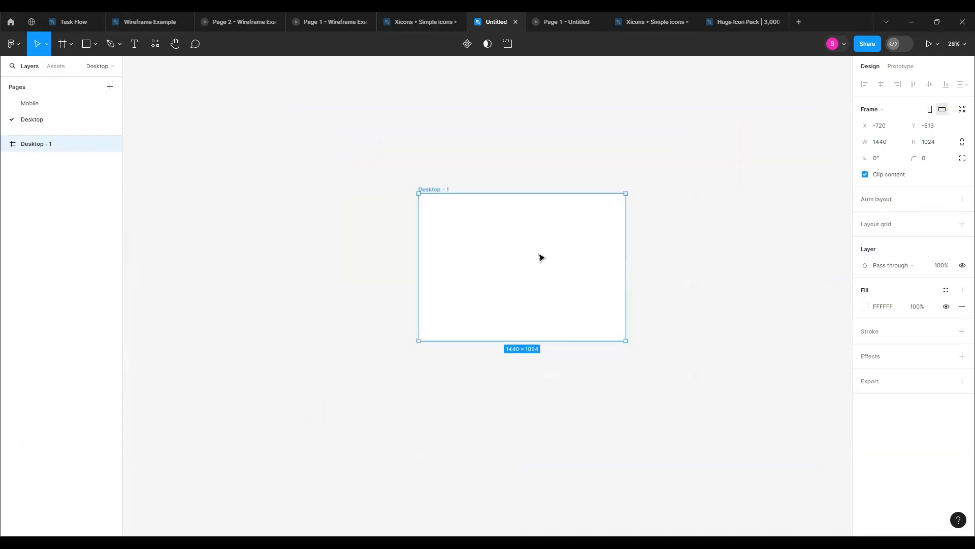
left_click_drag(525, 248, 409, 236)
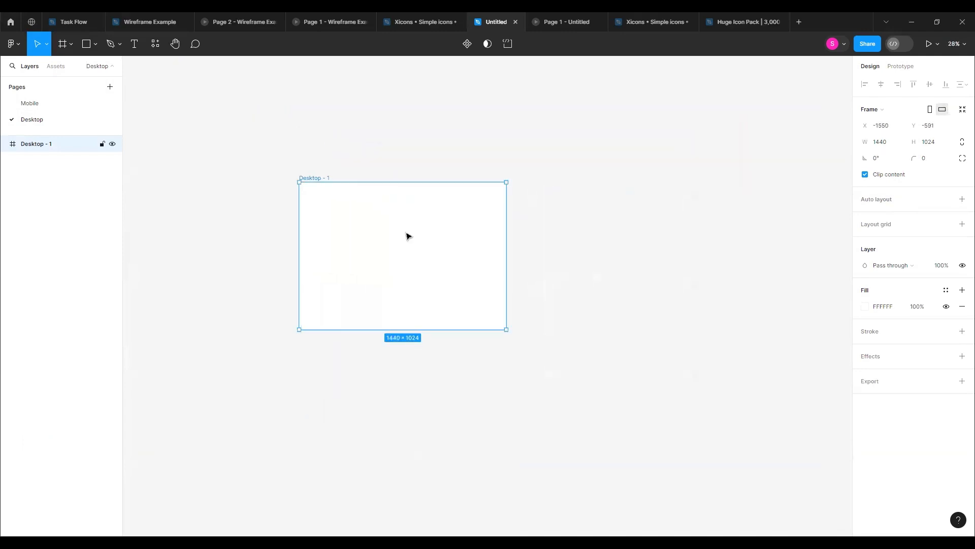
Duplicate the desktop frame three times to form a row of four frames
key("ctrl+d")
key("ctrl+d")
key("ctrl+d")
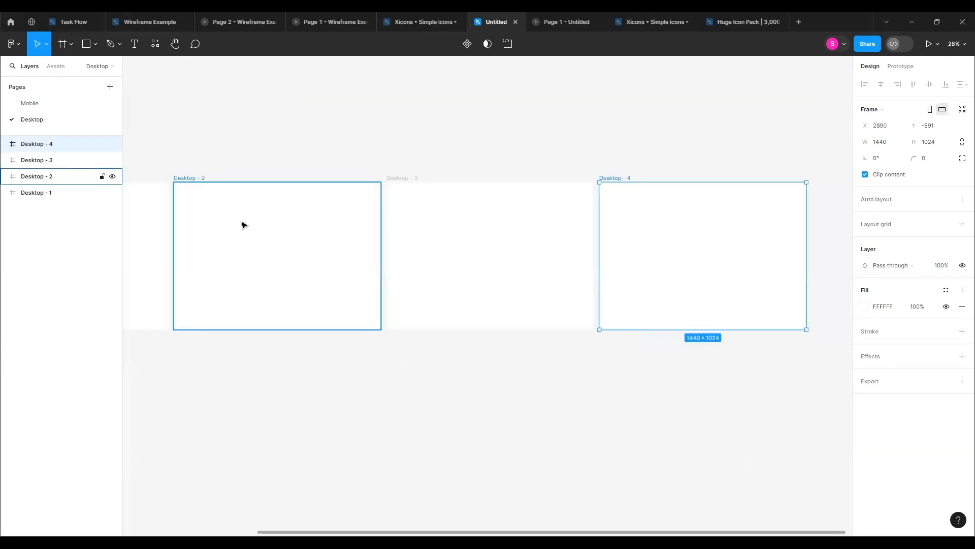
Rename the first desktop frame in the row as Homepage
scroll(211, 196, "left", 3)
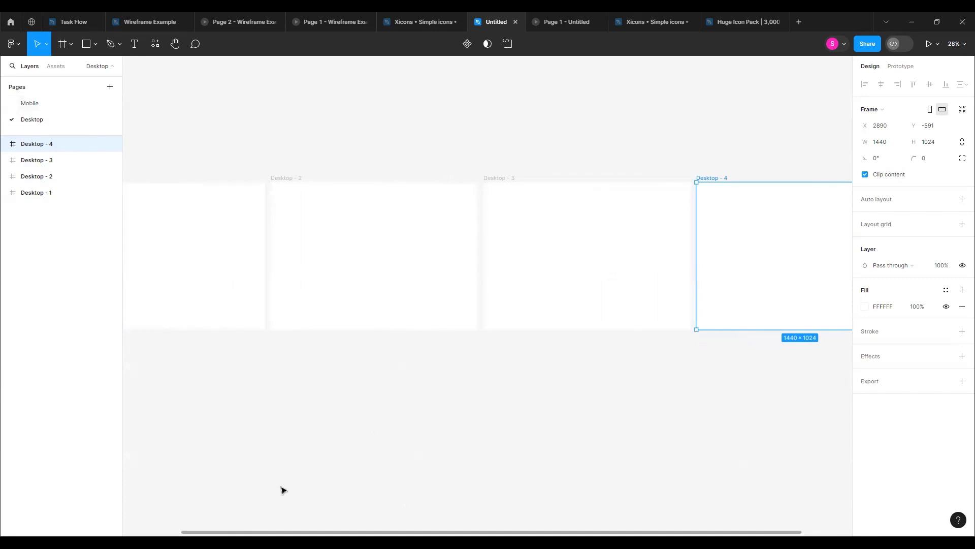
scroll(210, 510, "left", 2)
scroll(159, 157, "left", 2)
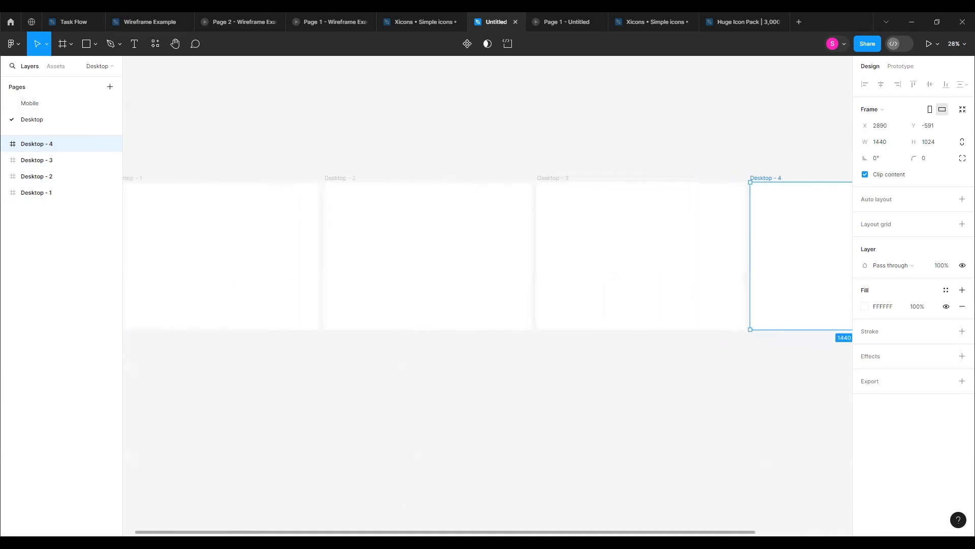
double_click(168, 178)
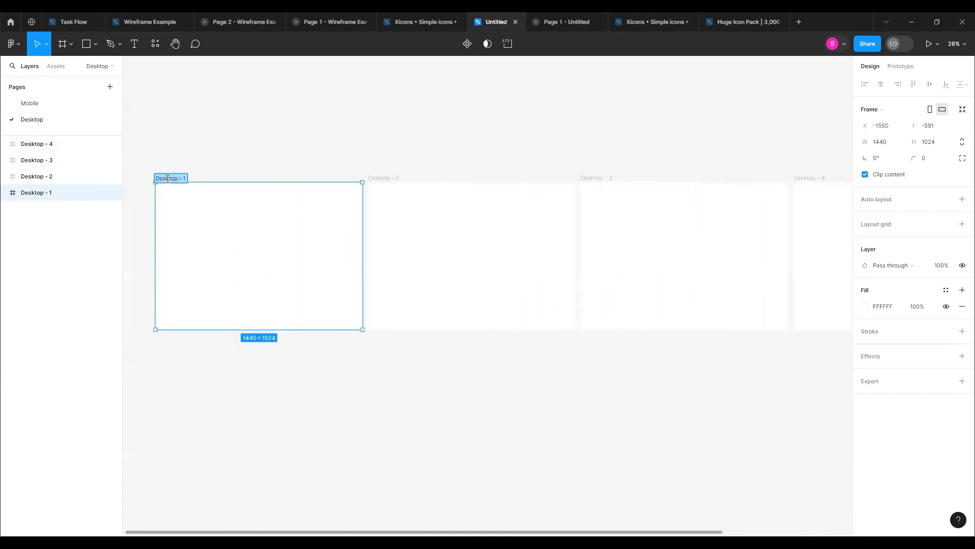
type("Homepage")
Rename the second desktop frame as Product feature, consulting the frame names on the Mobile page
double_click(389, 178)
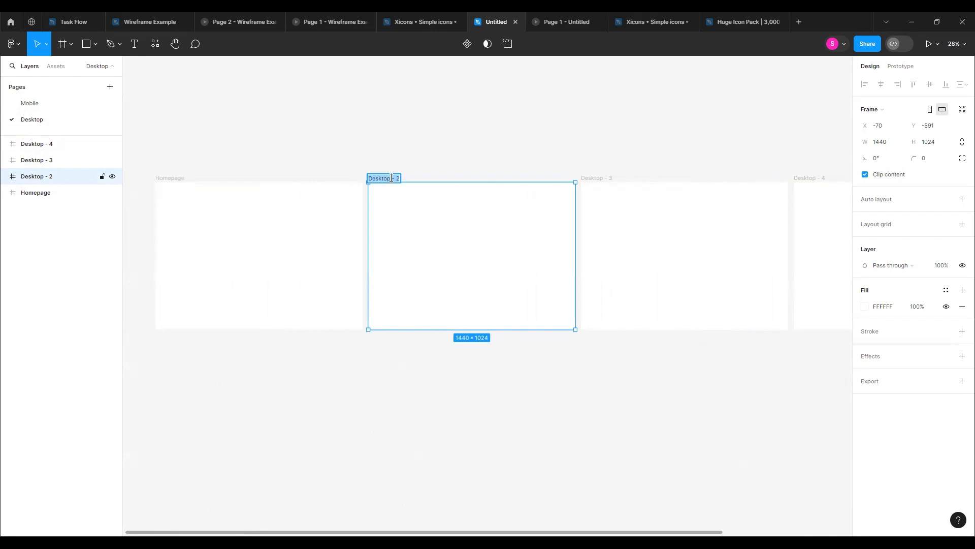
type("product")
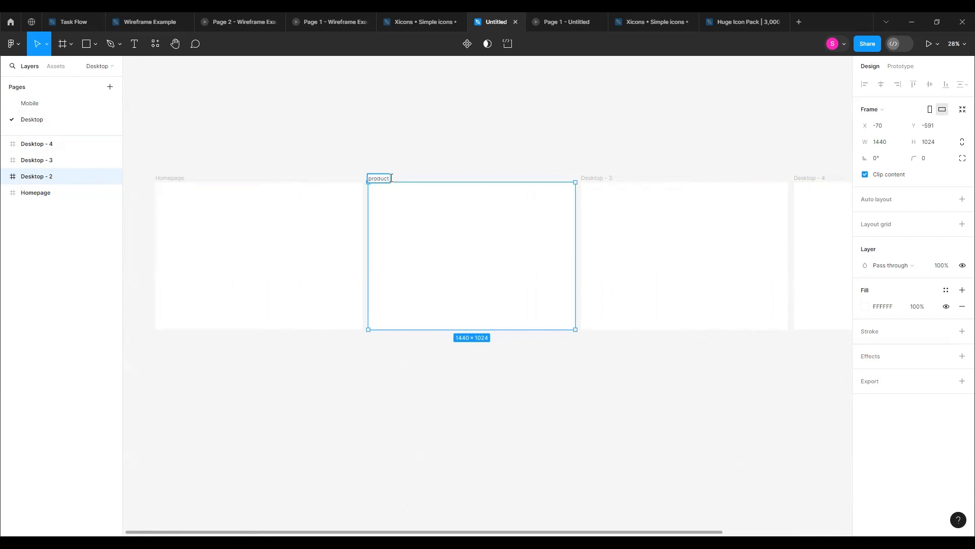
left_click(40, 104)
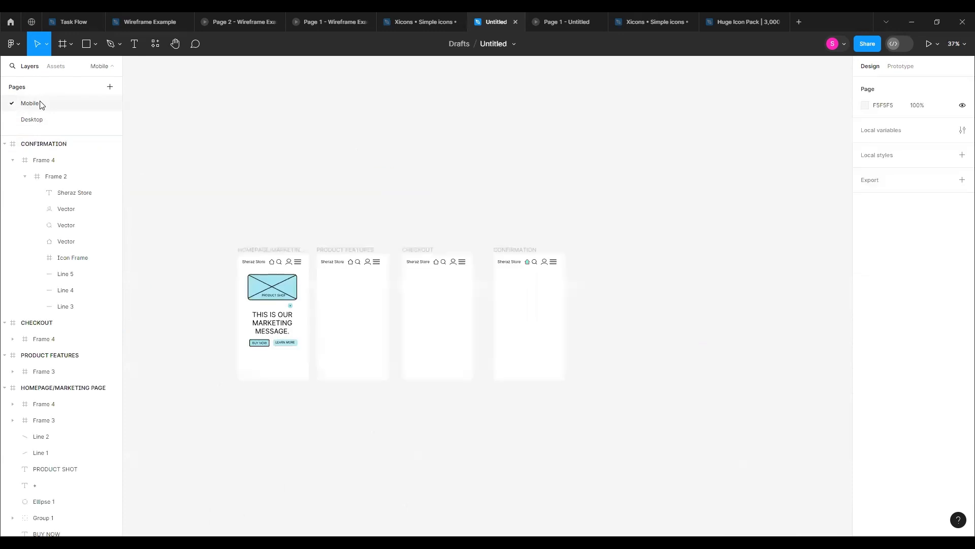
left_click(45, 126)
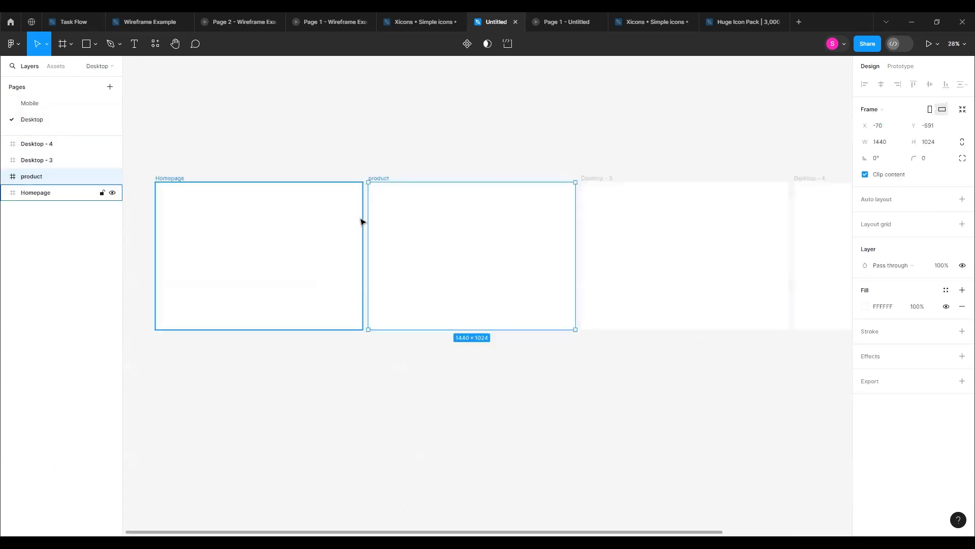
double_click(390, 178)
key("BackSpace")
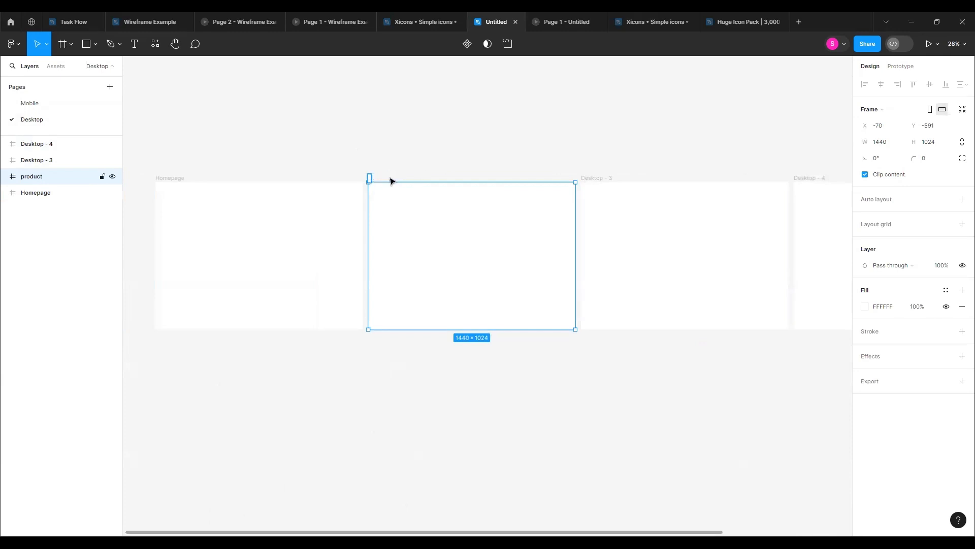
type("duc")
Rename the third desktop frame as check out and the fourth as confirmation
double_click(590, 177)
type("c")
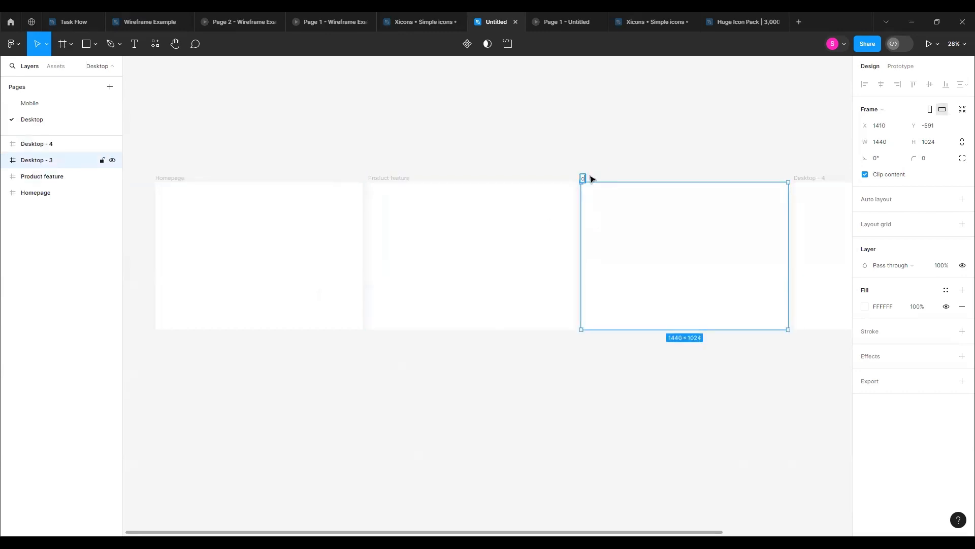
type("heck out")
double_click(811, 178)
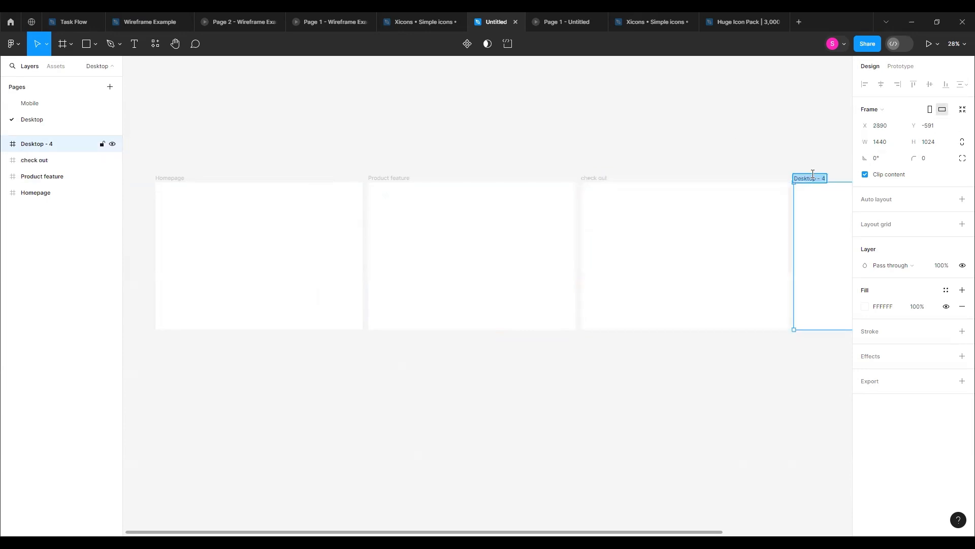
type("confirmation")
key("Return")
left_click(709, 383)
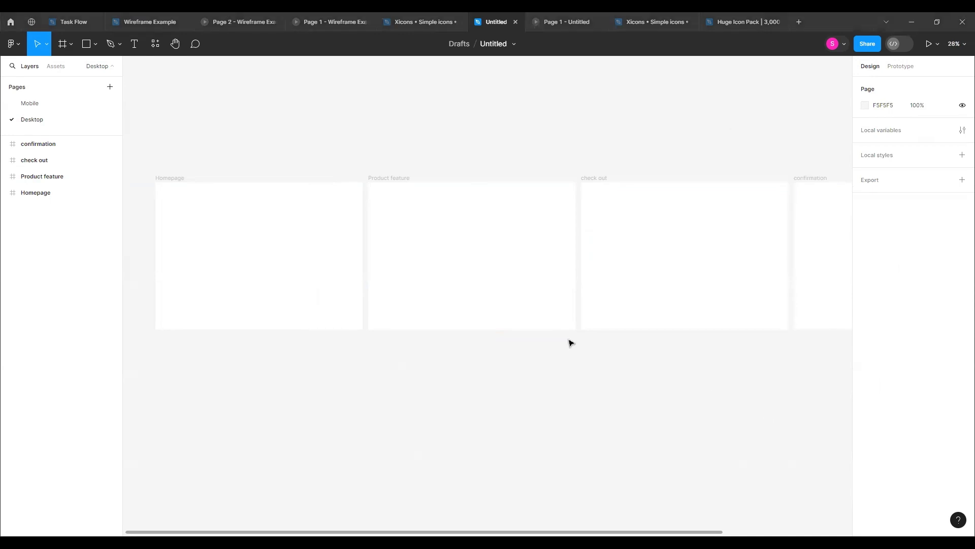
scroll(571, 342, "down", 5)
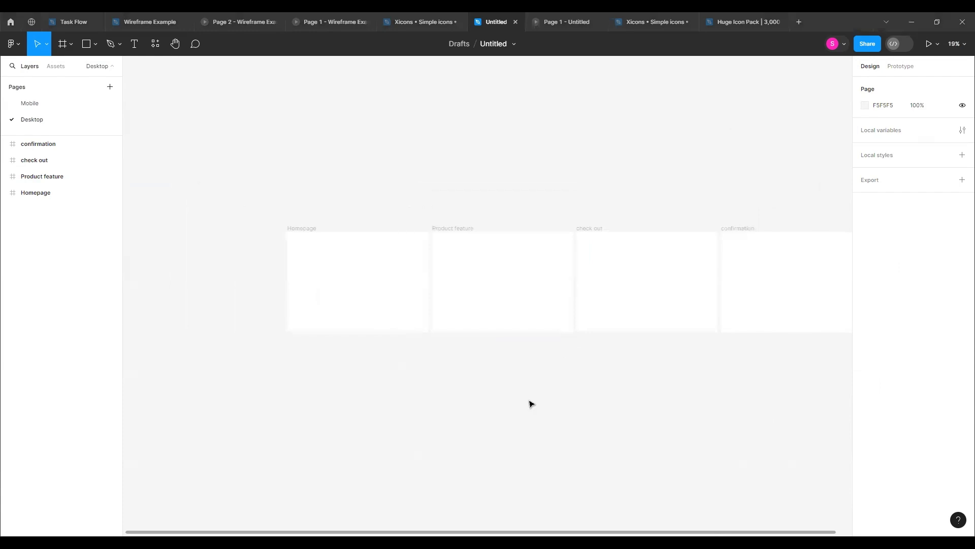
left_click_drag(520, 394, 398, 394)
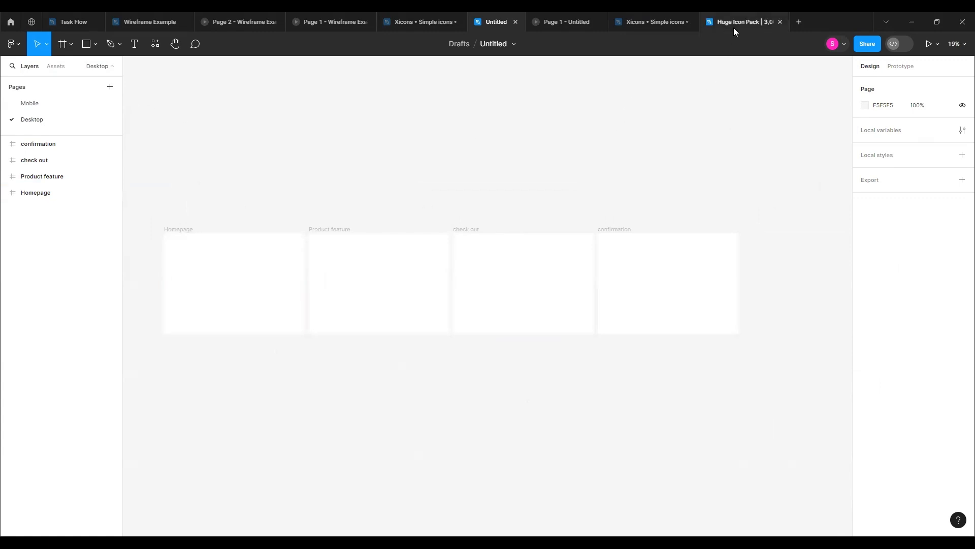
Switch to the Xicons file and browse its Cover, Simple icons, Socials, Cryptocurrency, Payments and Google Play / App store pages
mouse_move(734, 29)
left_click(654, 26)
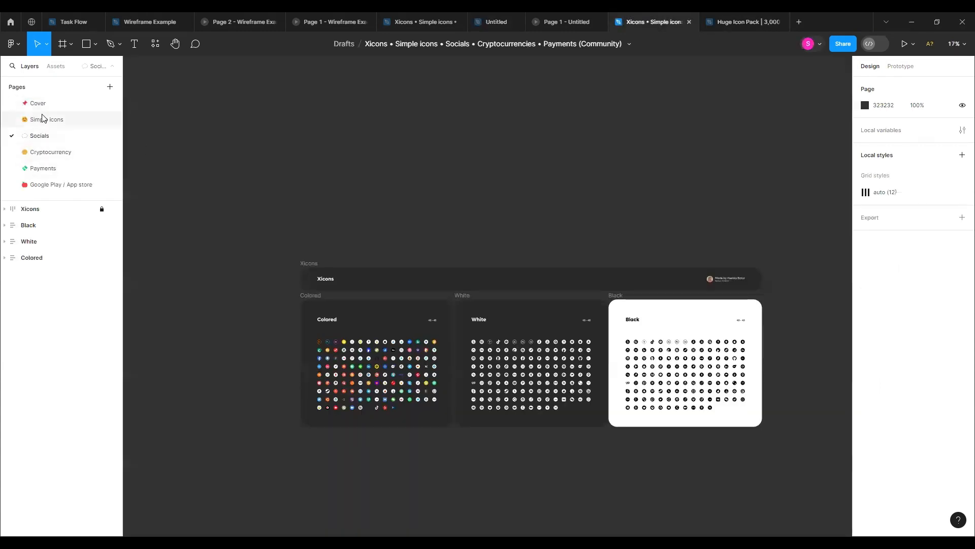
left_click(38, 104)
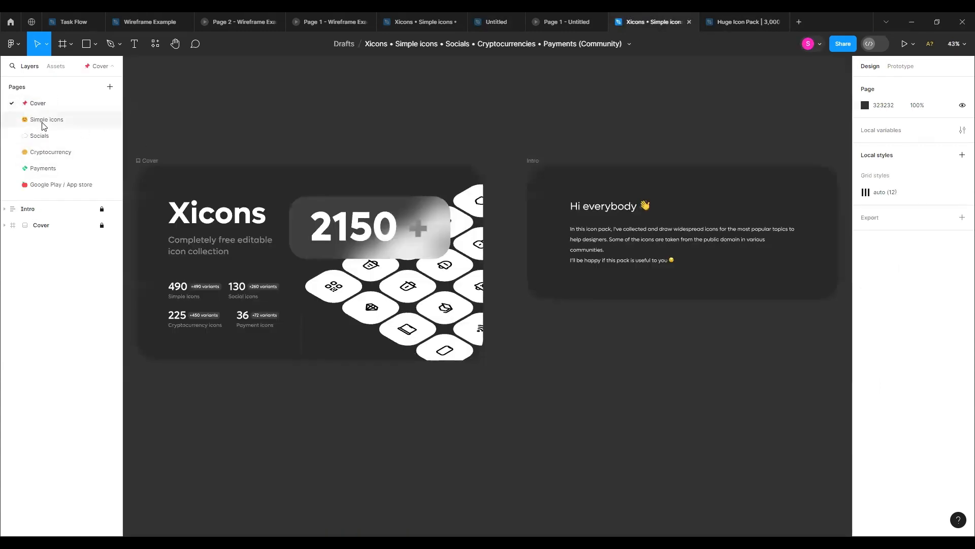
left_click(43, 121)
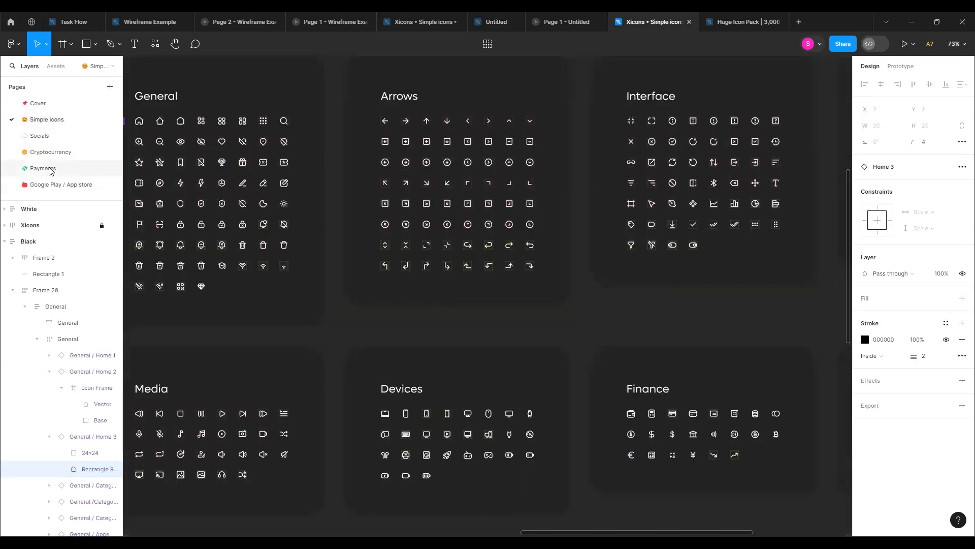
left_click(31, 136)
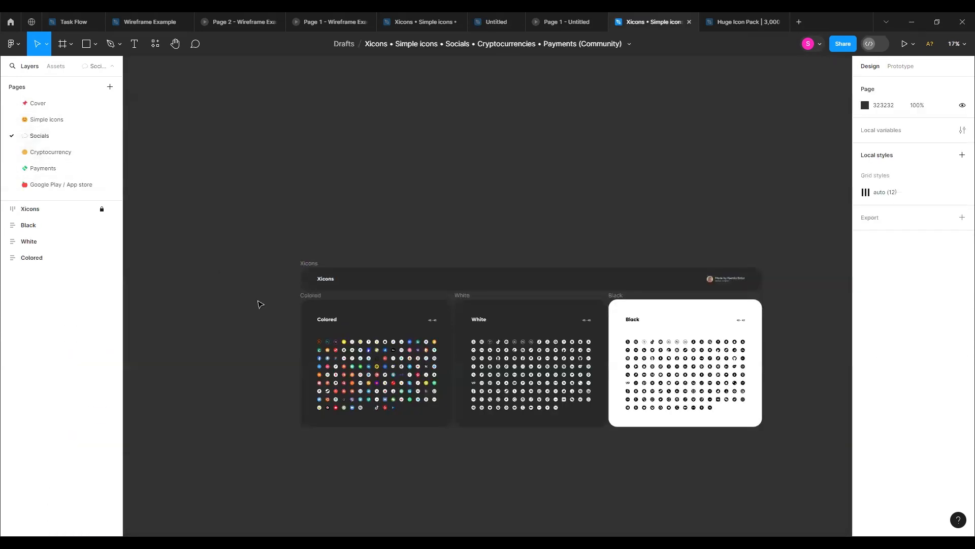
scroll(254, 304, "down", 2)
scroll(254, 304, "down", 2)
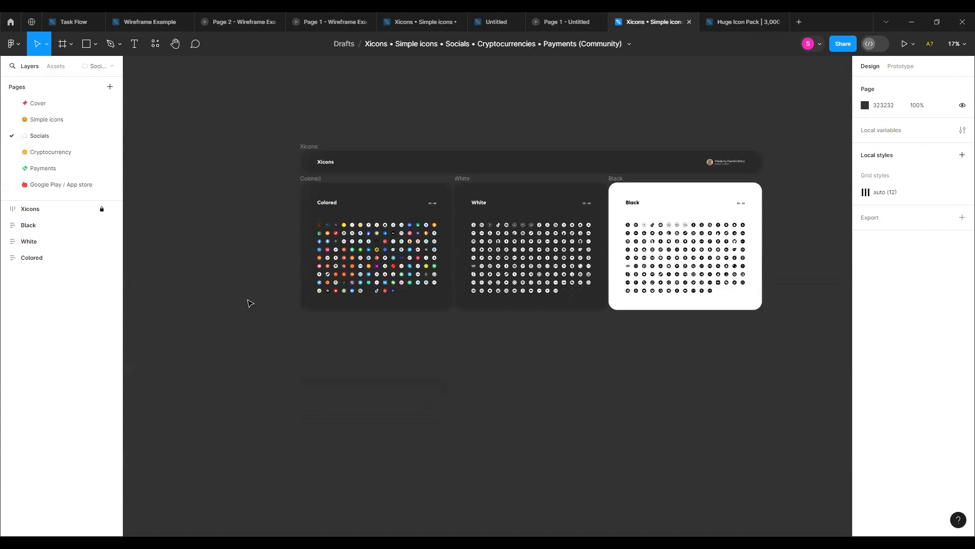
left_click(53, 152)
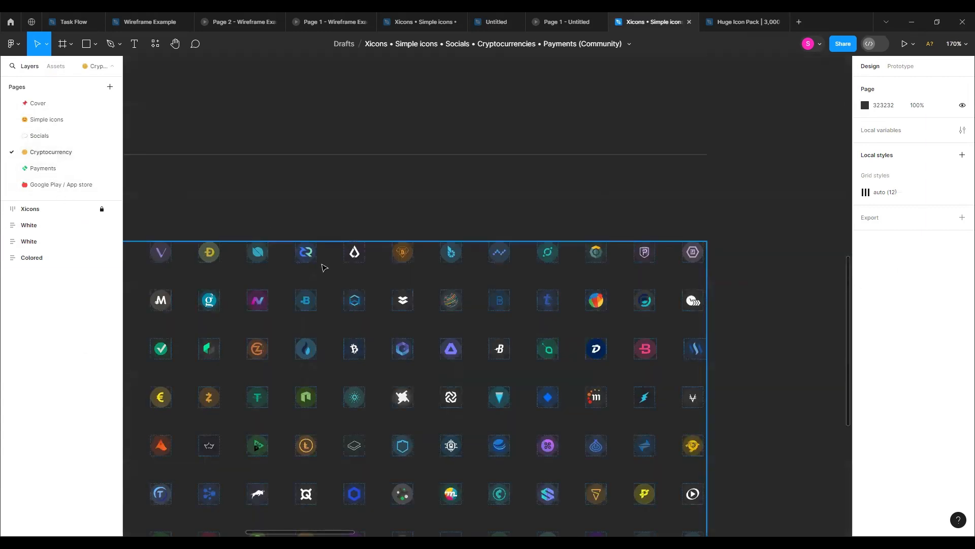
scroll(327, 268, "down", 5)
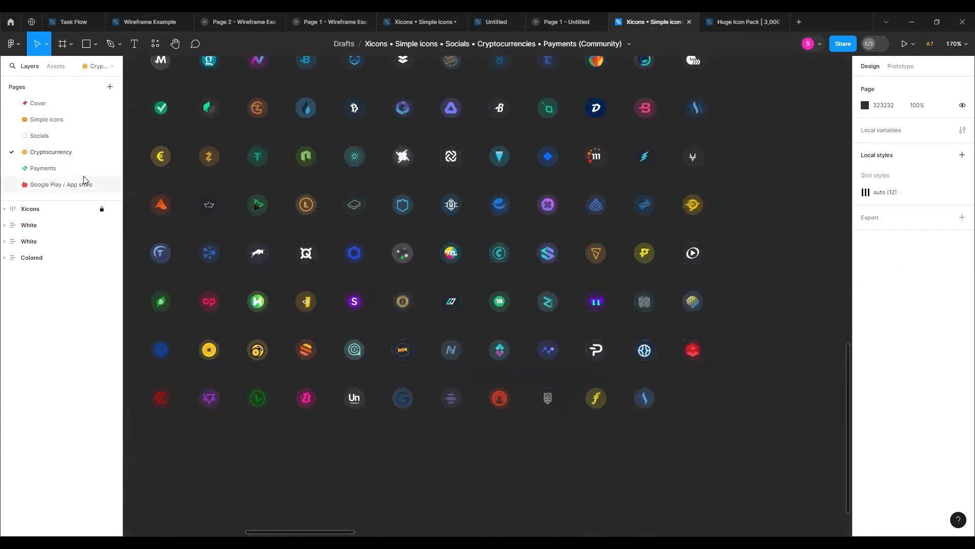
left_click(44, 168)
scroll(305, 259, "up", 3)
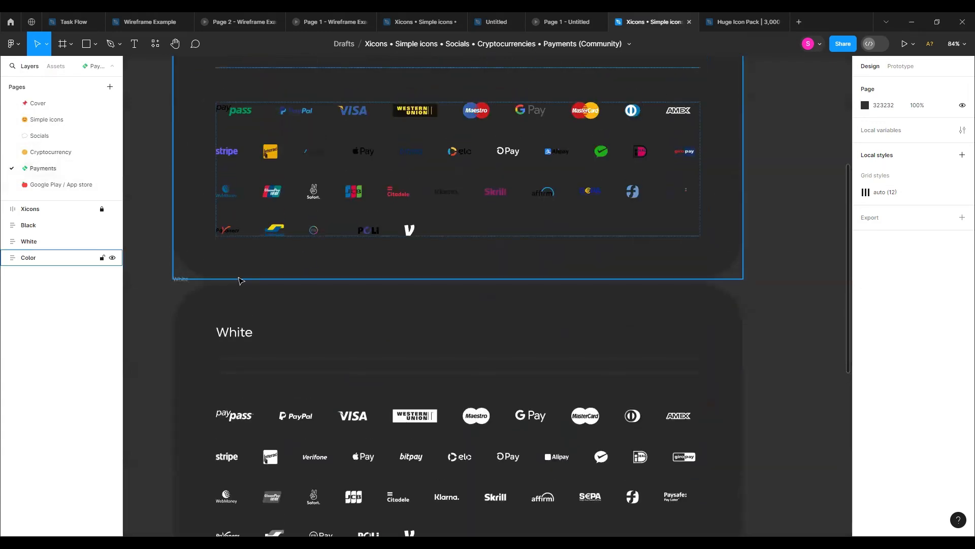
left_click(57, 185)
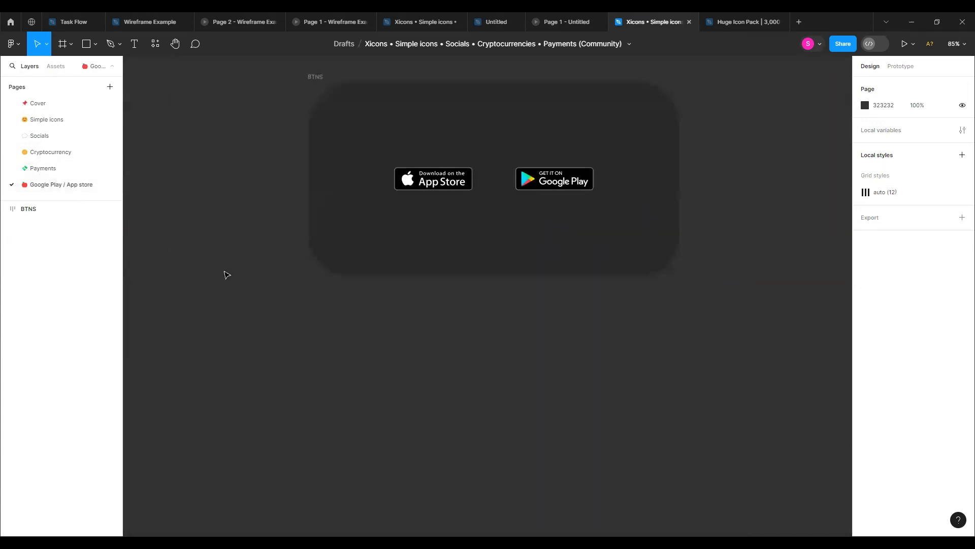
scroll(227, 274, "down", 2)
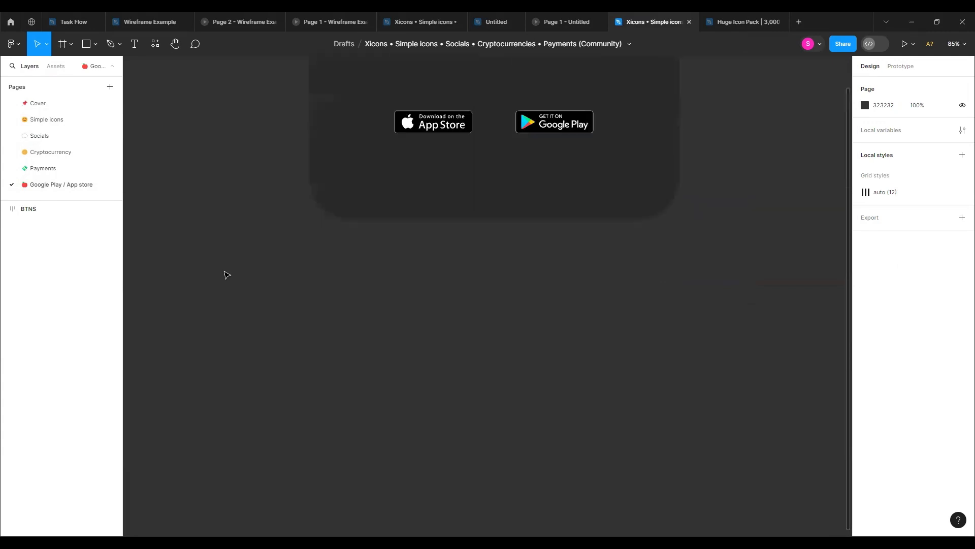
scroll(227, 275, "up", 4)
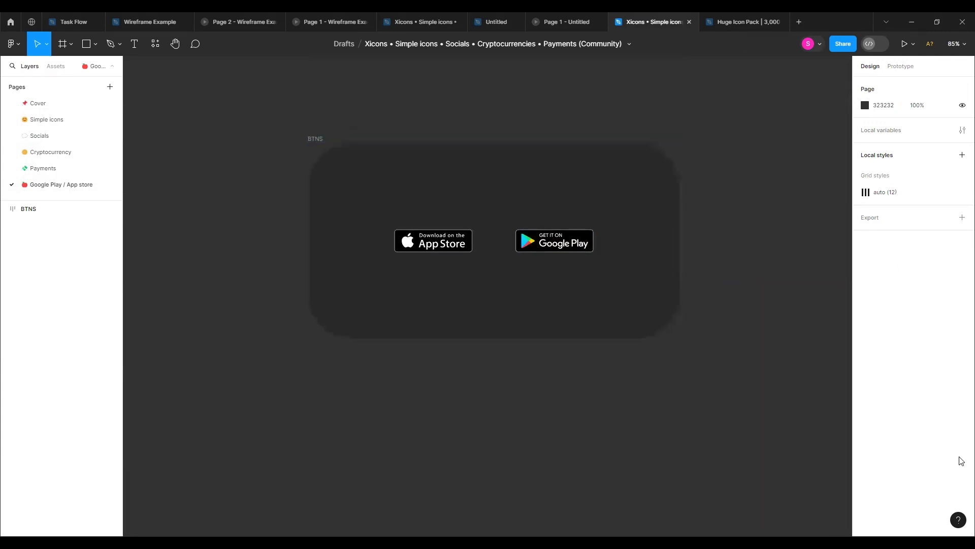
scroll(181, 250, "up", 1)
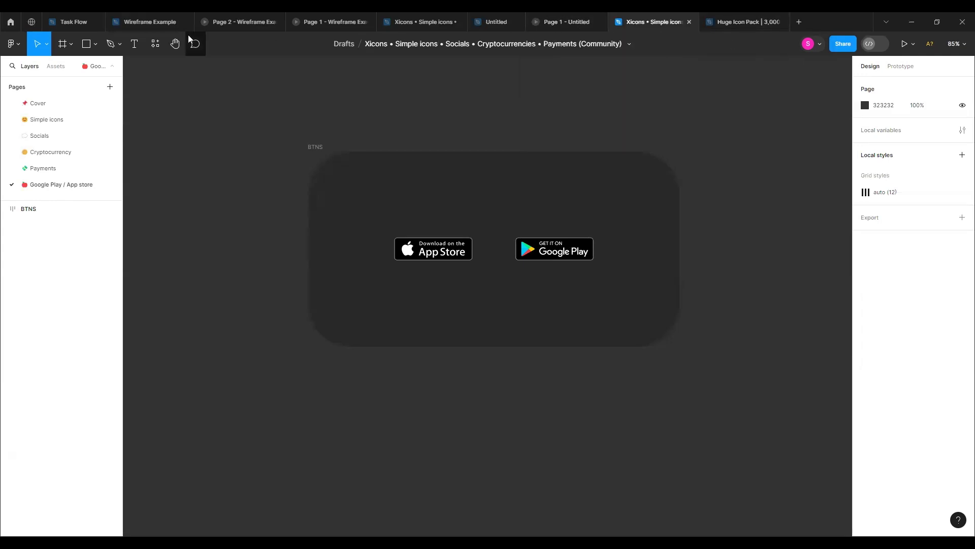
In the Wireframe Example file, add a prototype connection from the Homepage frame to the Product Details frame
left_click(149, 26)
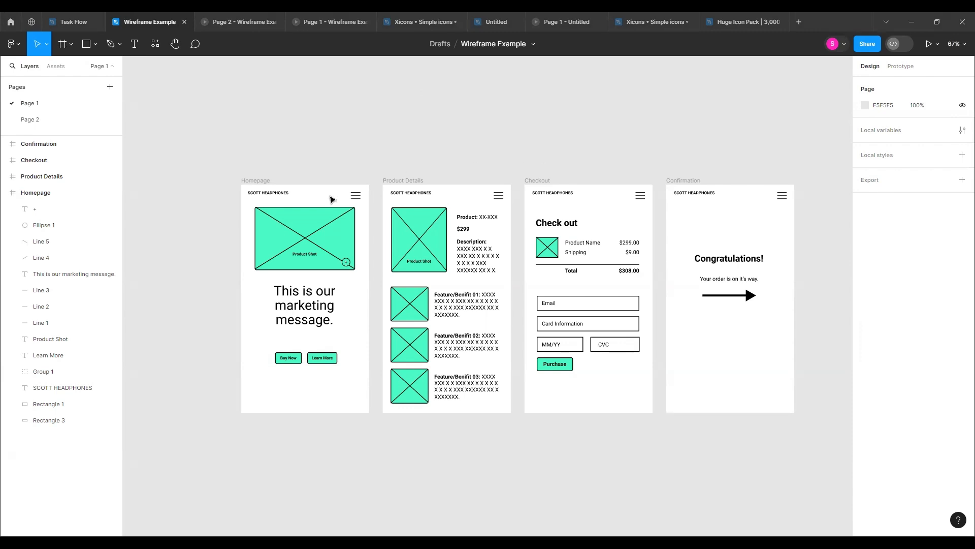
left_click(891, 67)
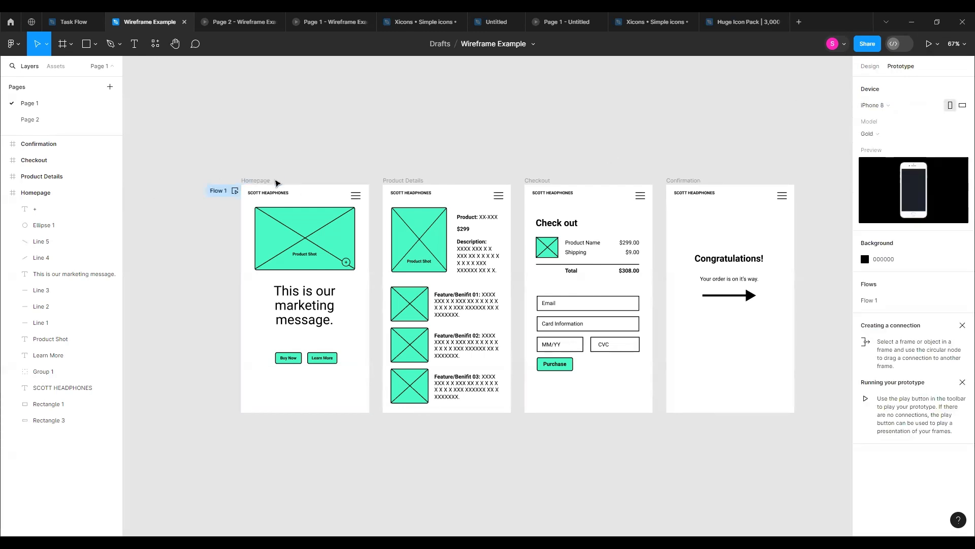
left_click(300, 265)
left_click(264, 181)
mouse_move(369, 300)
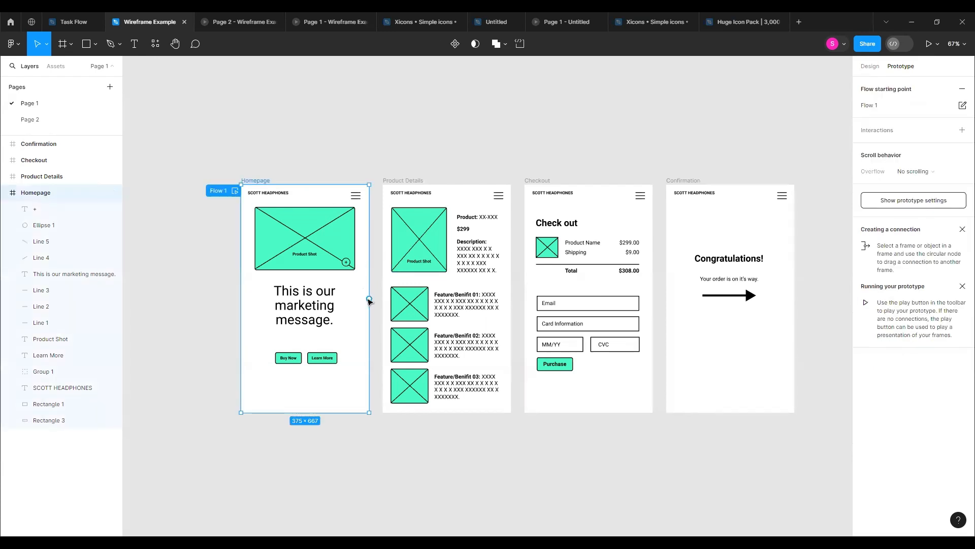
left_click_drag(370, 299, 387, 305)
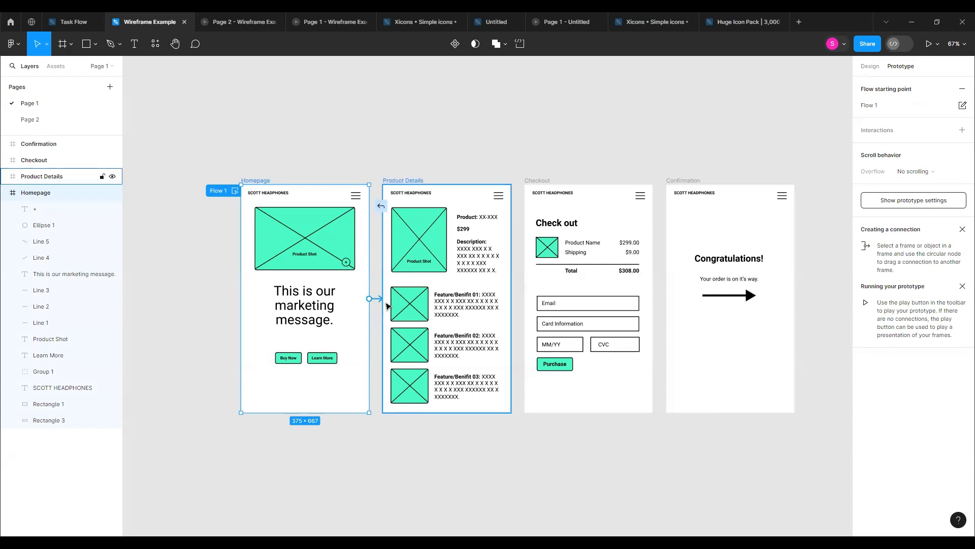
left_click_drag(387, 306, 387, 306)
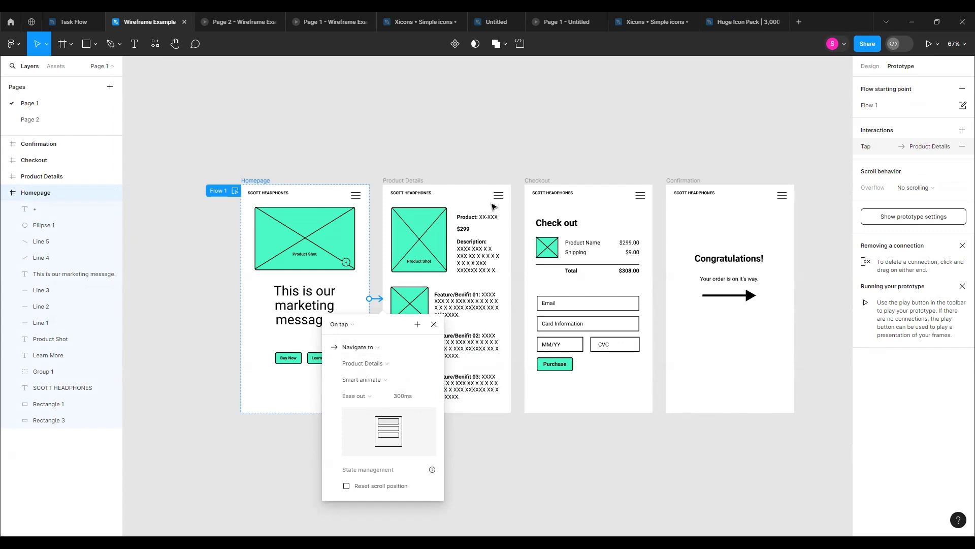
Add prototype connections from the Product Details frame to Checkout and from the Checkout frame to Confirmation
left_click(505, 305)
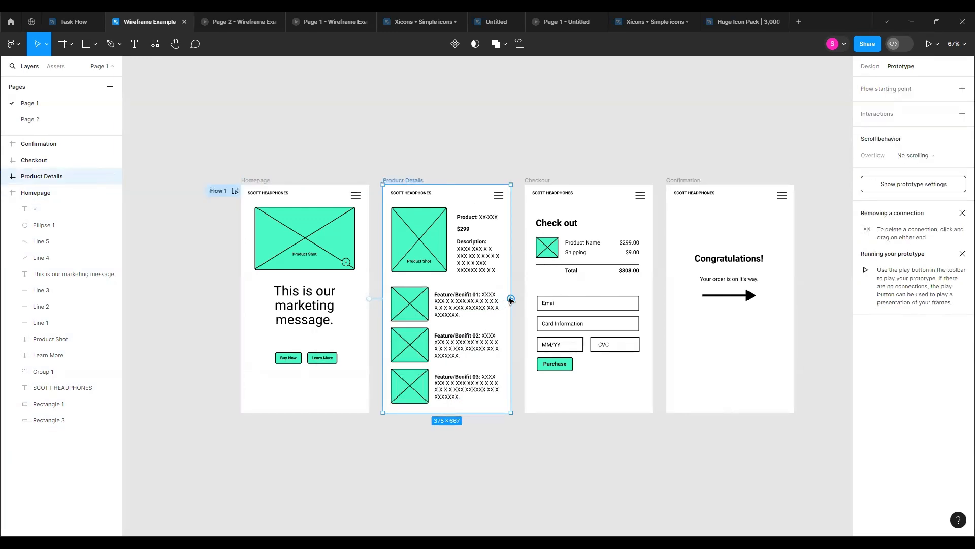
left_click_drag(511, 299, 531, 300)
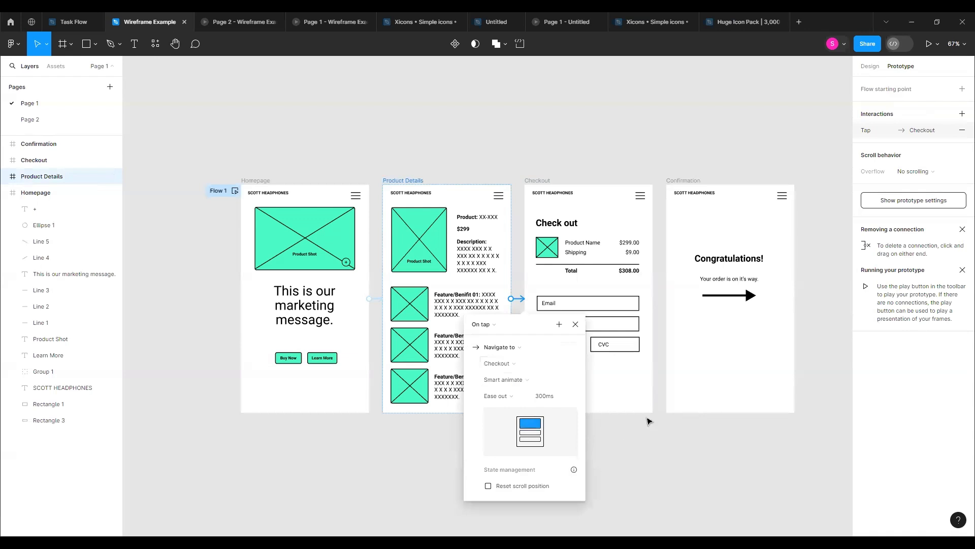
left_click(553, 179)
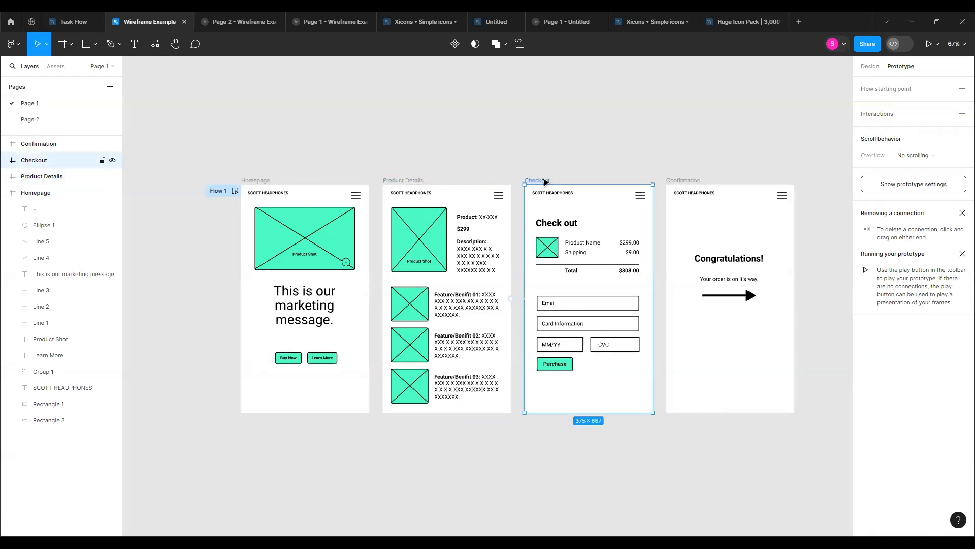
left_click_drag(660, 298, 683, 301)
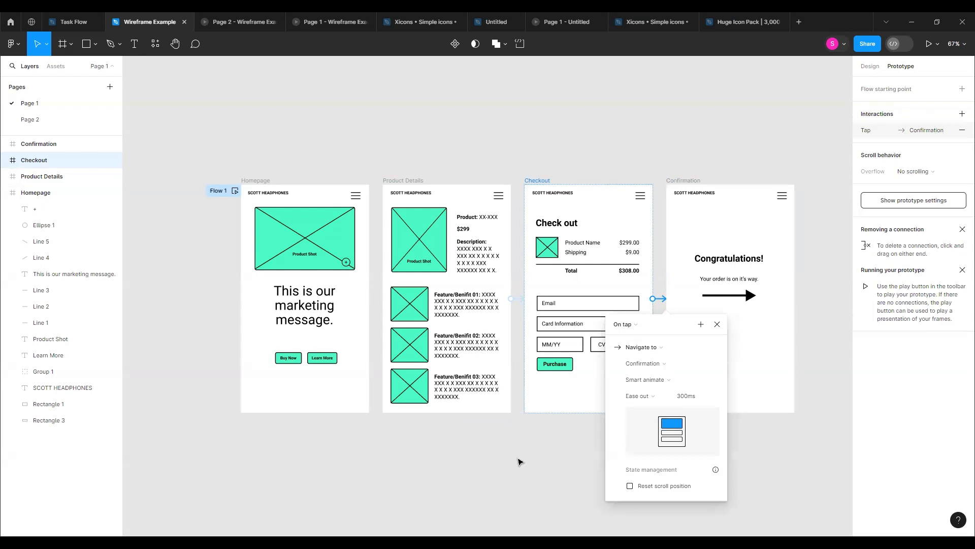
left_click(518, 461)
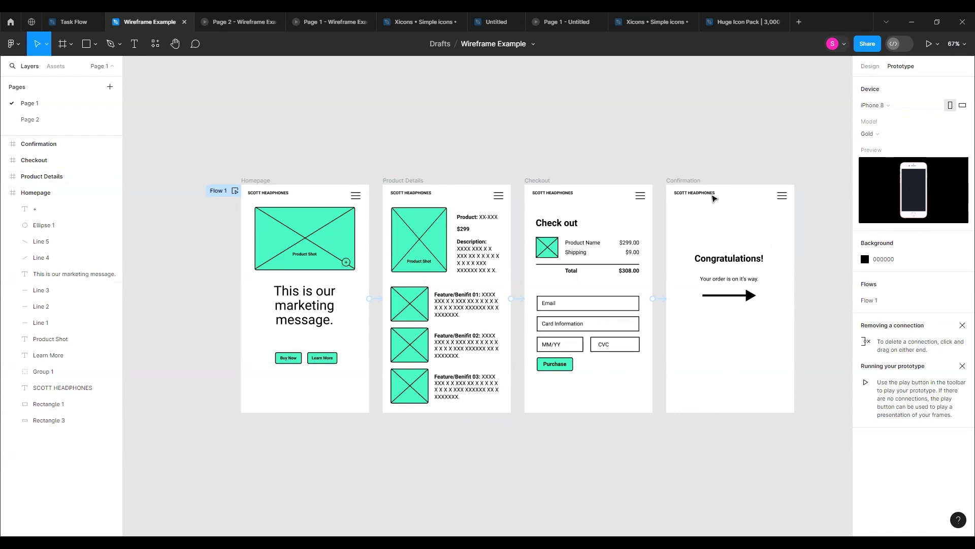
Connect the Confirmation frame back to the Homepage frame so the prototype flow loops
left_click(706, 192)
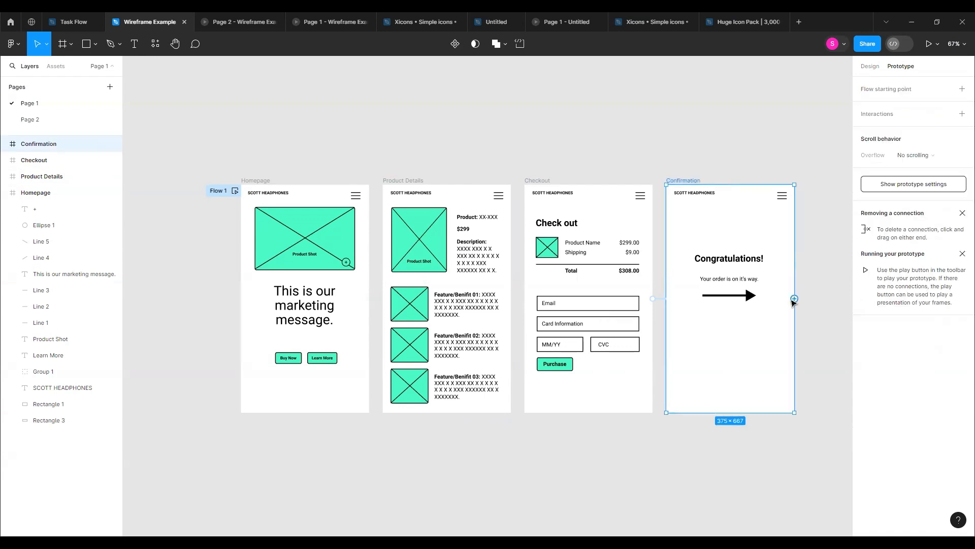
left_click_drag(793, 300, 331, 321)
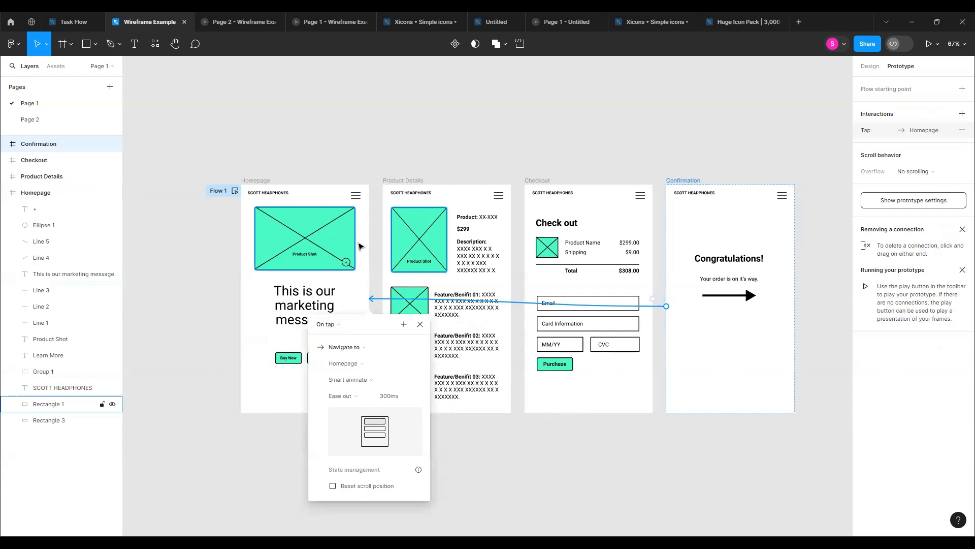
left_click(571, 491)
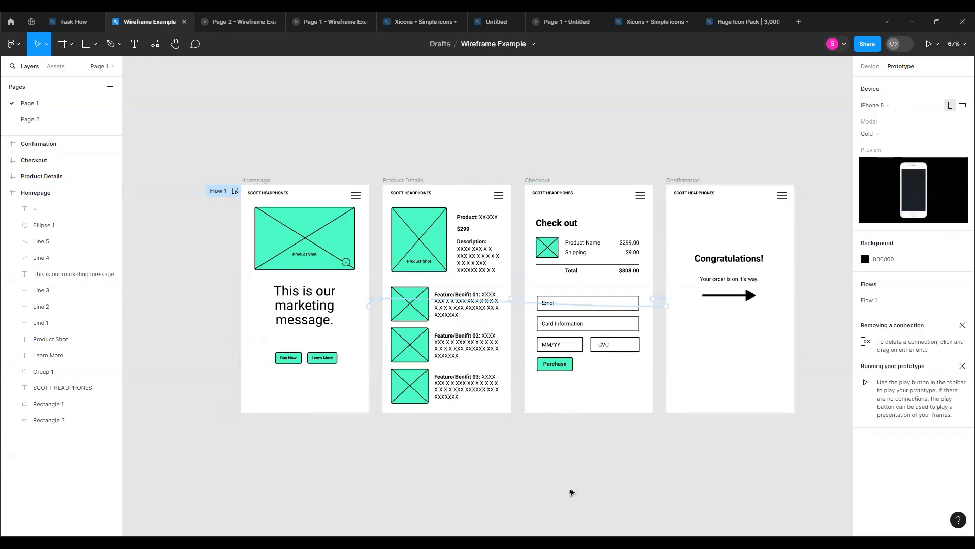
Present the prototype on the phone mockup and go through the linked screens from the Homepage until it loops back
left_click(931, 45)
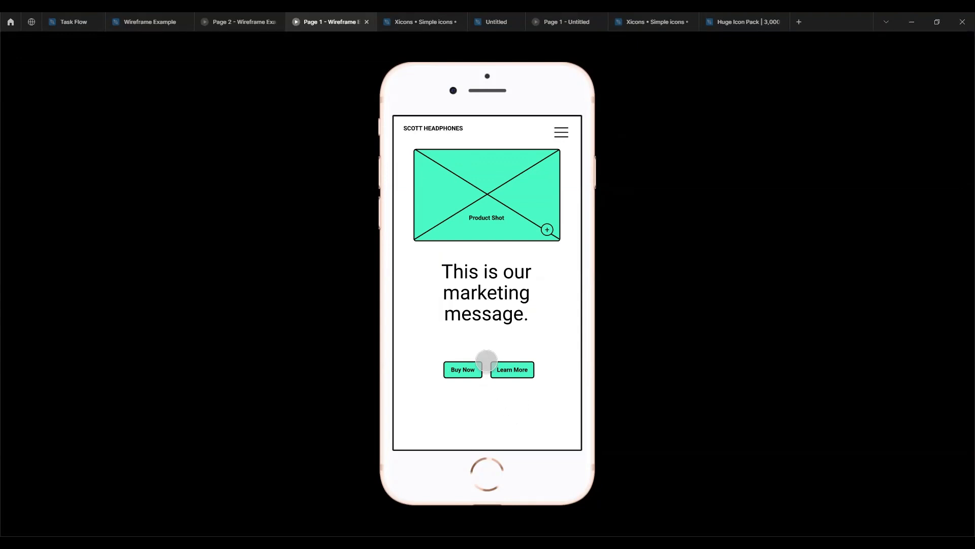
left_click(486, 360)
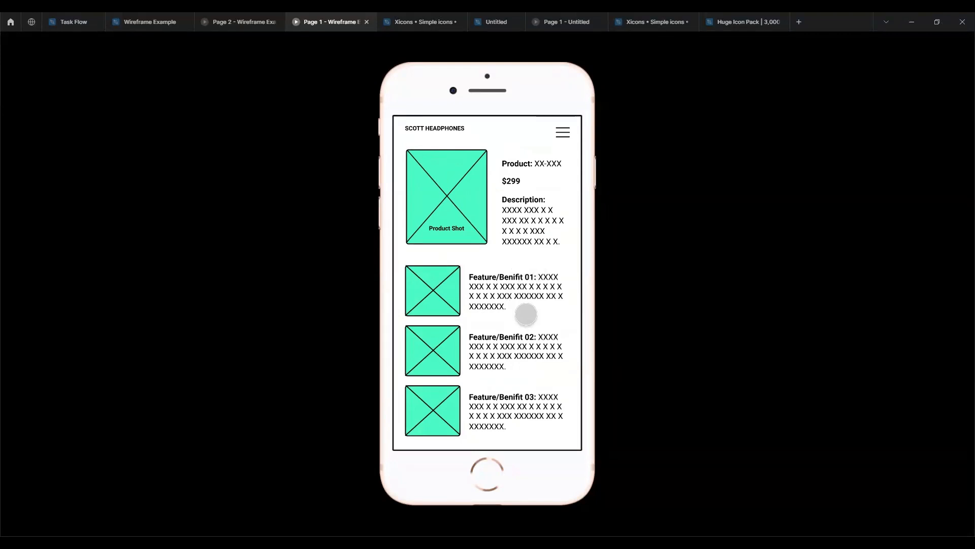
left_click(526, 315)
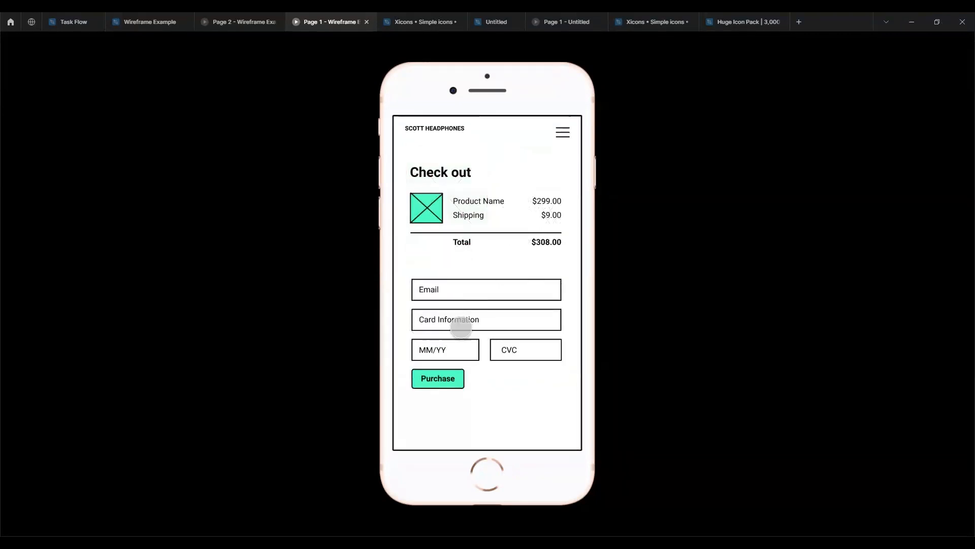
left_click(512, 316)
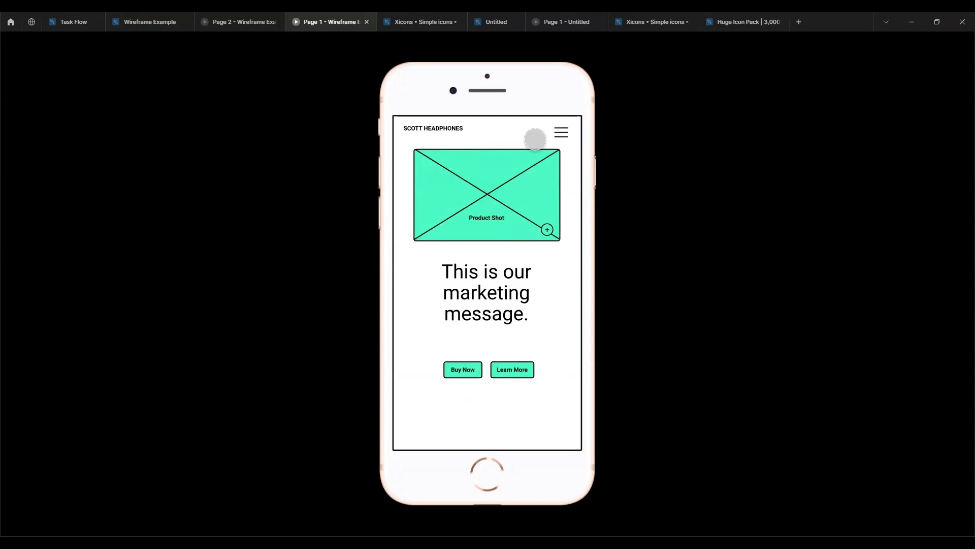
mouse_move(644, 54)
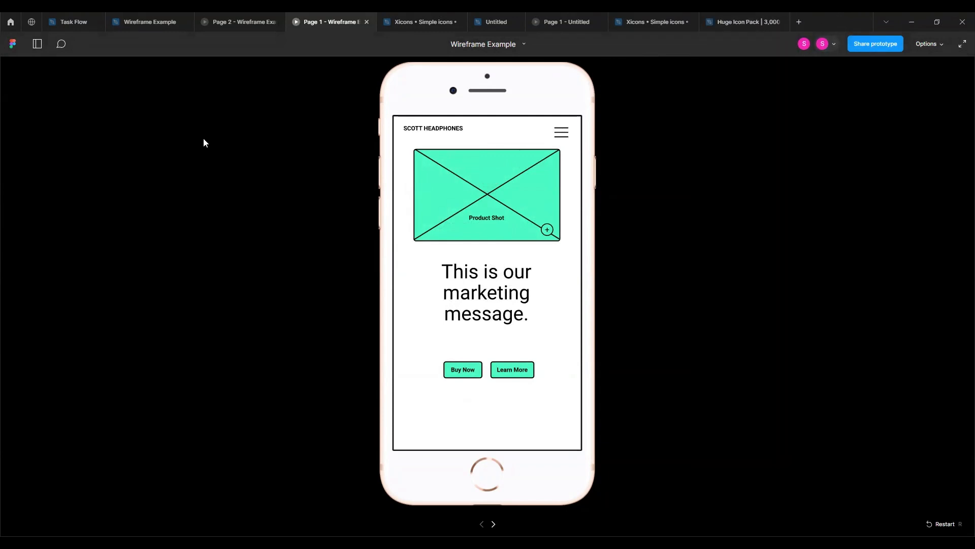
mouse_move(648, 23)
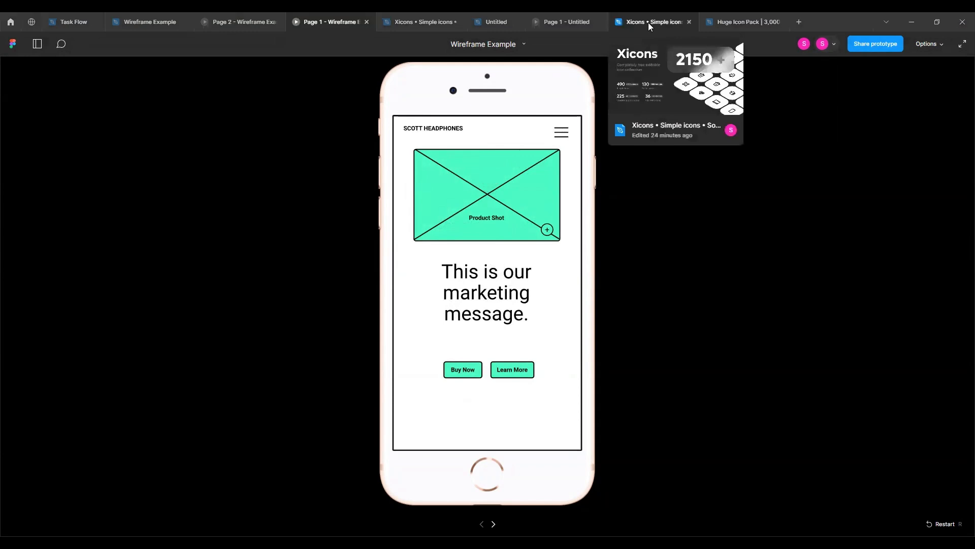
left_click(648, 22)
left_click(493, 20)
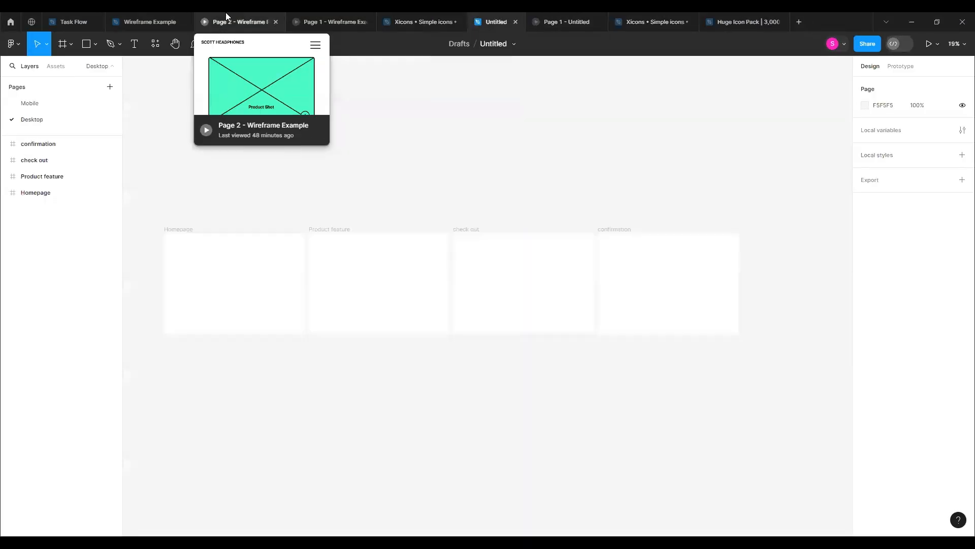
In the Wireframe Example file, remove all prototype connections between the Homepage, Product Details, Checkout and Confirmation frames
left_click(127, 26)
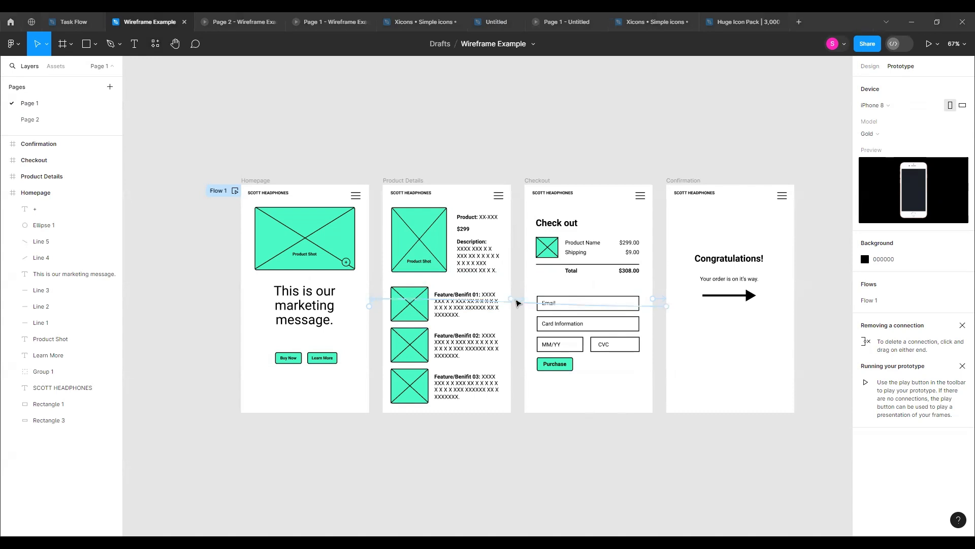
left_click(522, 301)
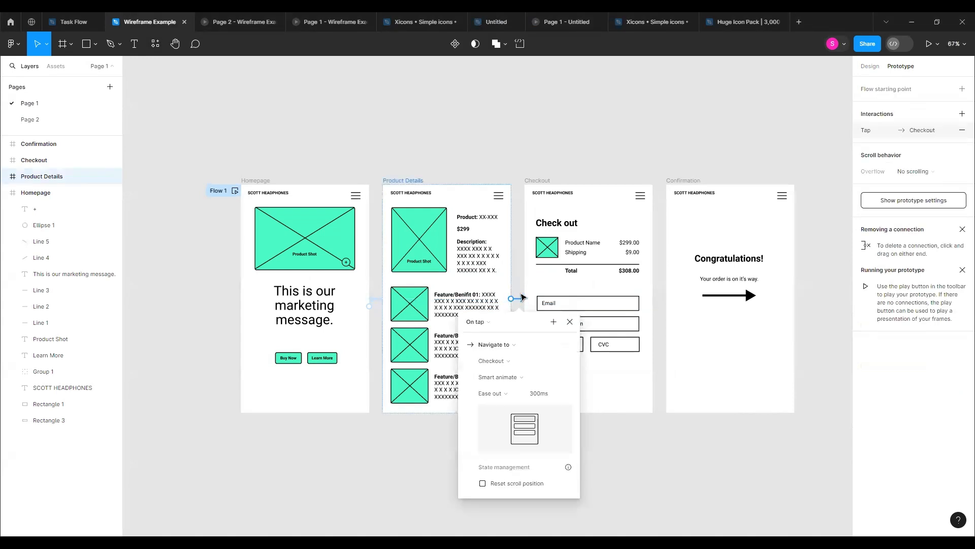
left_click(515, 301)
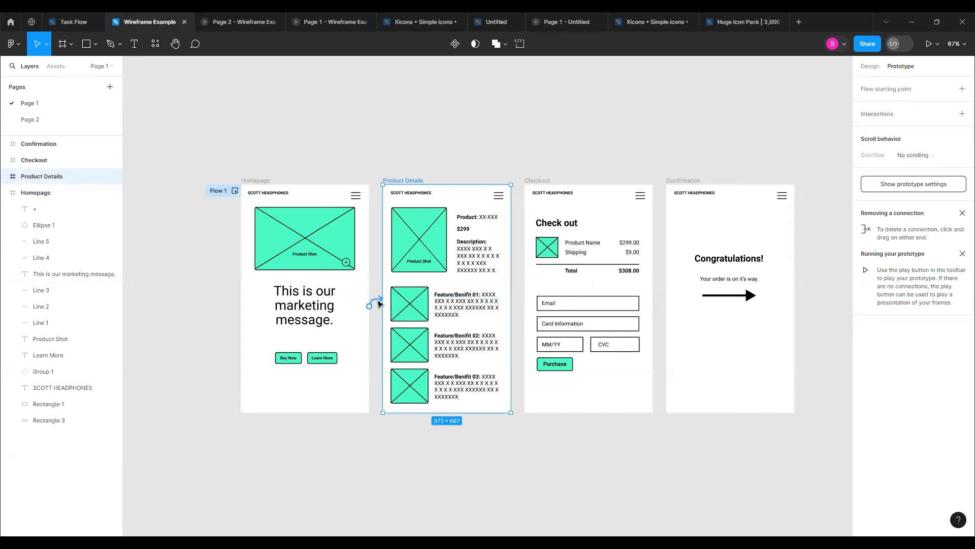
left_click(380, 301)
key("Delete")
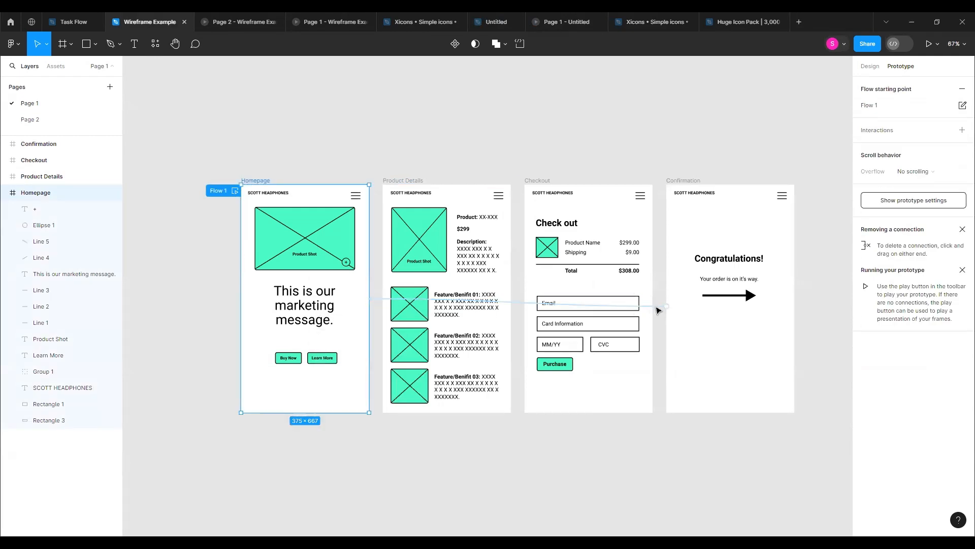
left_click(655, 306)
key("Delete")
left_click(660, 300)
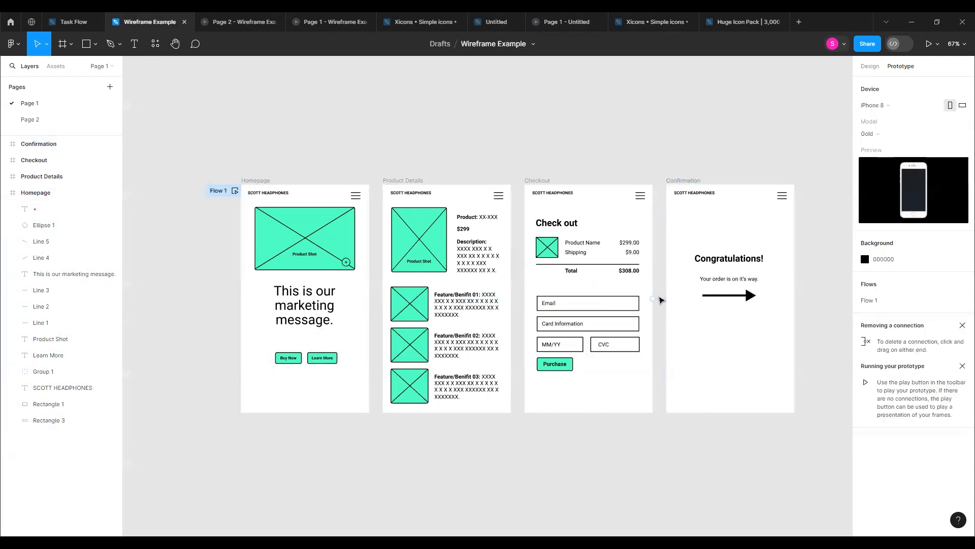
left_click(660, 301)
left_click(660, 300)
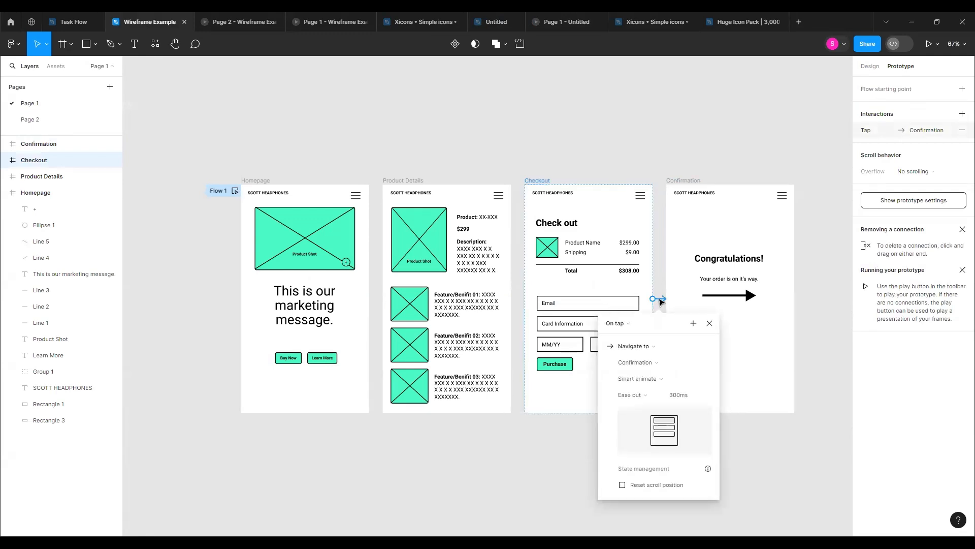
key("Delete")
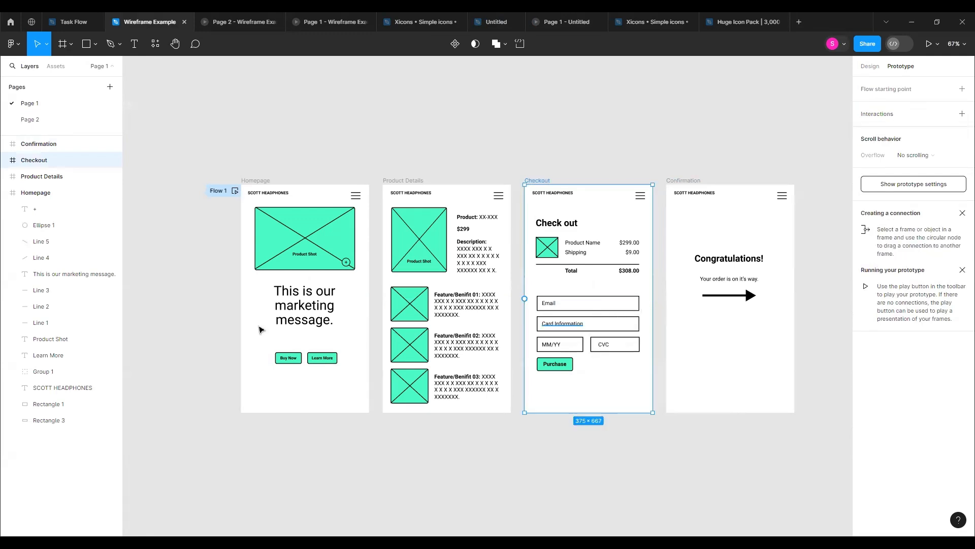
Link the Homepage's Buy Now button to the Checkout frame and test the button in the prototype presentation
left_click(288, 358)
left_click_drag(303, 358, 548, 308)
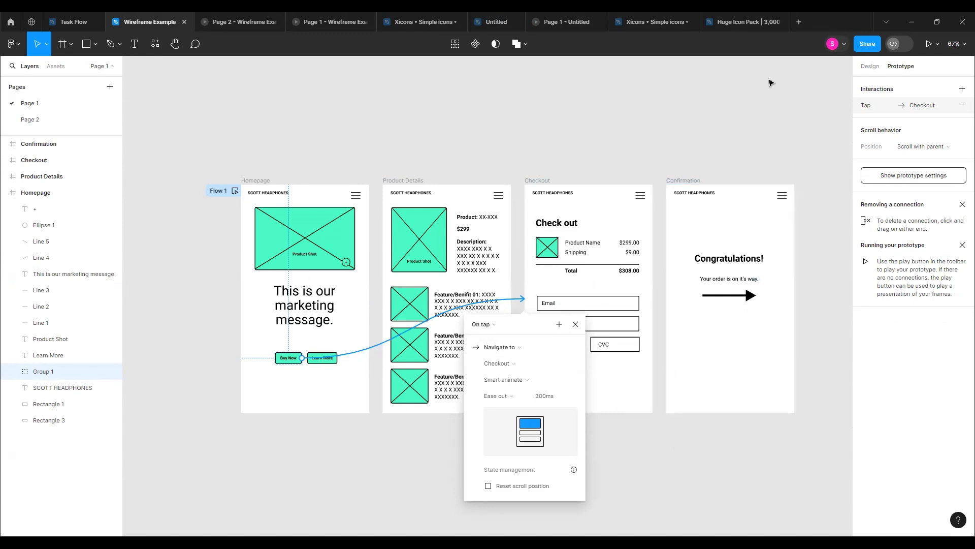
left_click(316, 19)
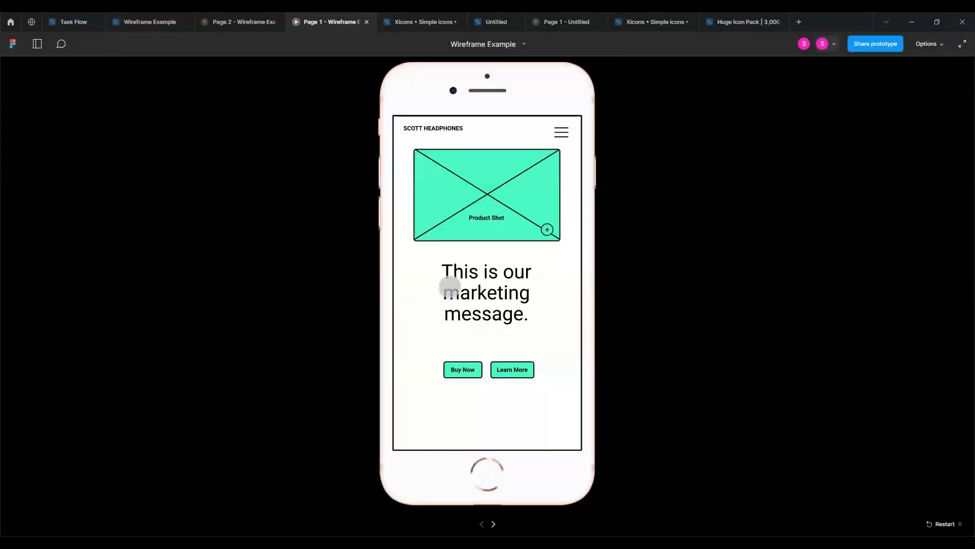
left_click(511, 274)
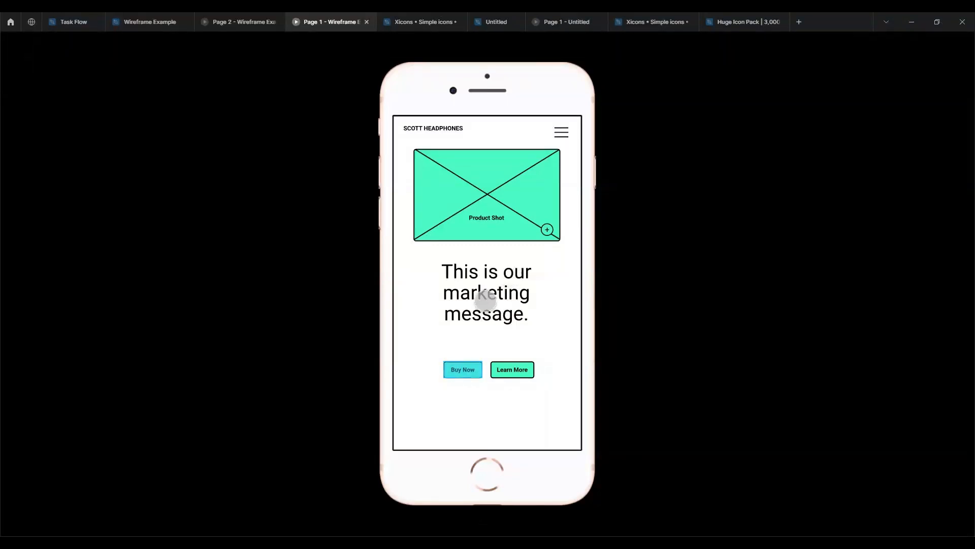
left_click(509, 280)
left_click(456, 370)
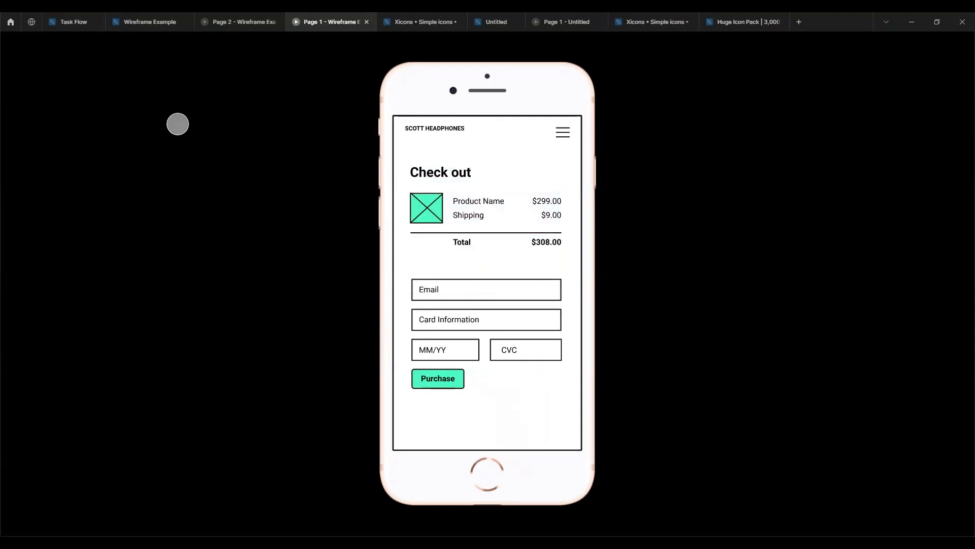
Back in the Wireframe Example file, link the Homepage's Product Shot rectangle to the Product Details frame
left_click(156, 21)
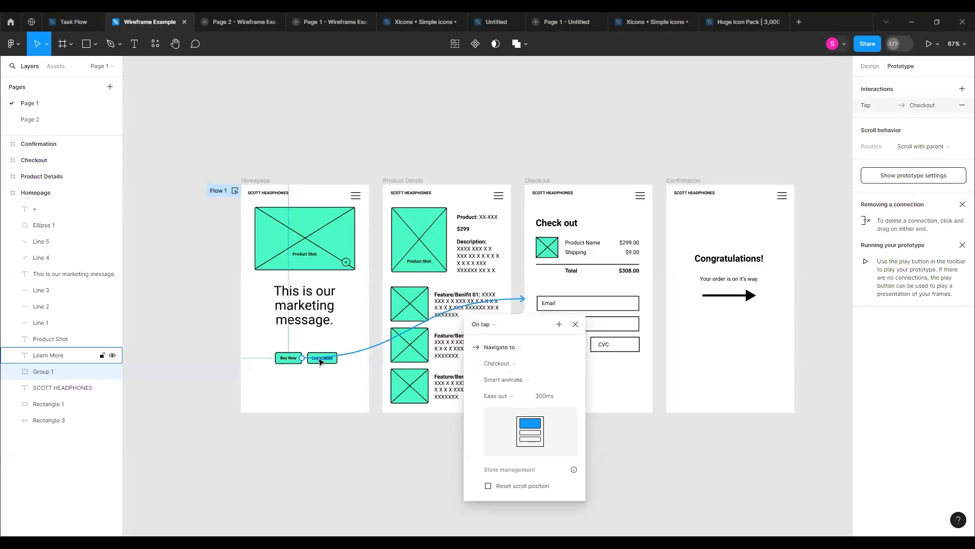
left_click(355, 235)
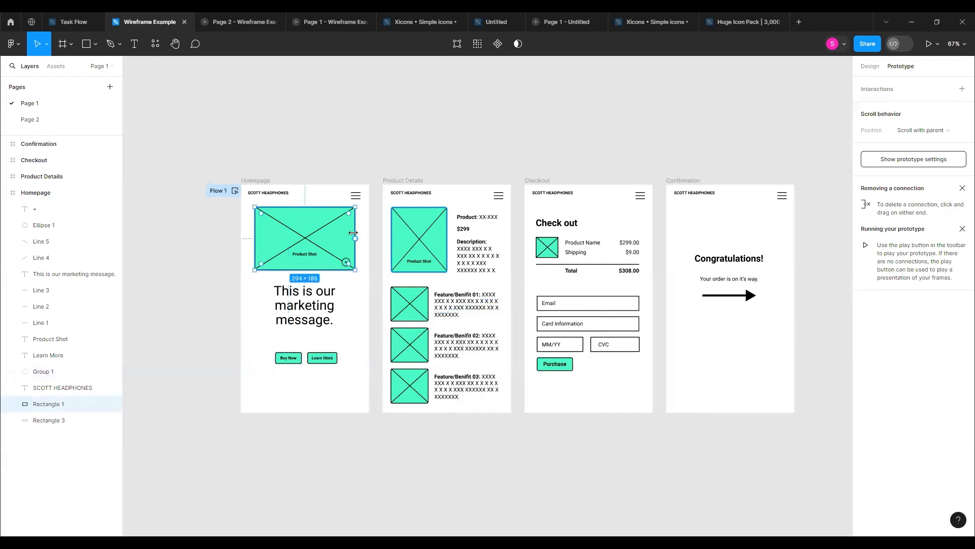
left_click_drag(366, 237, 399, 271)
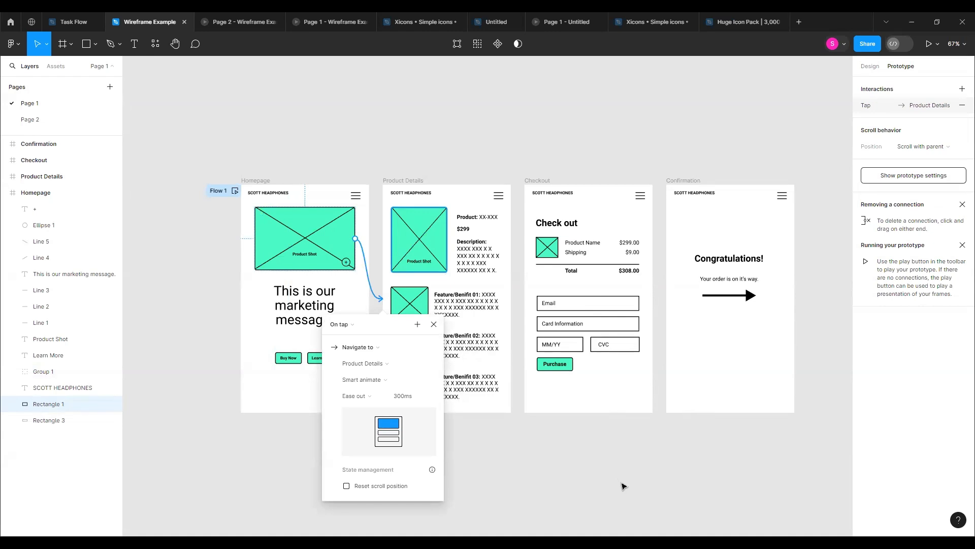
In the prototype presentation, return to the Homepage, test the Product Shot link and check which areas are clickable hotspots
left_click(332, 24)
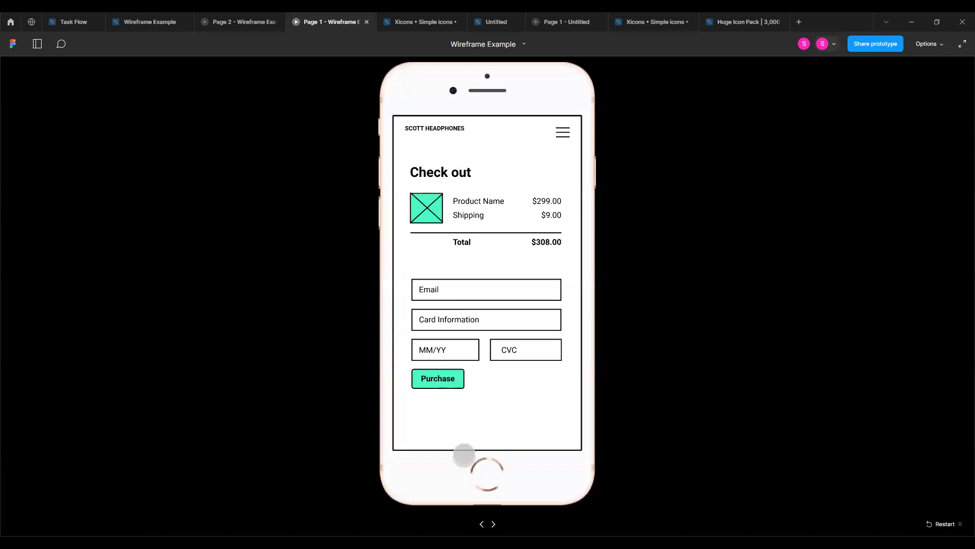
key("Left")
key("Left")
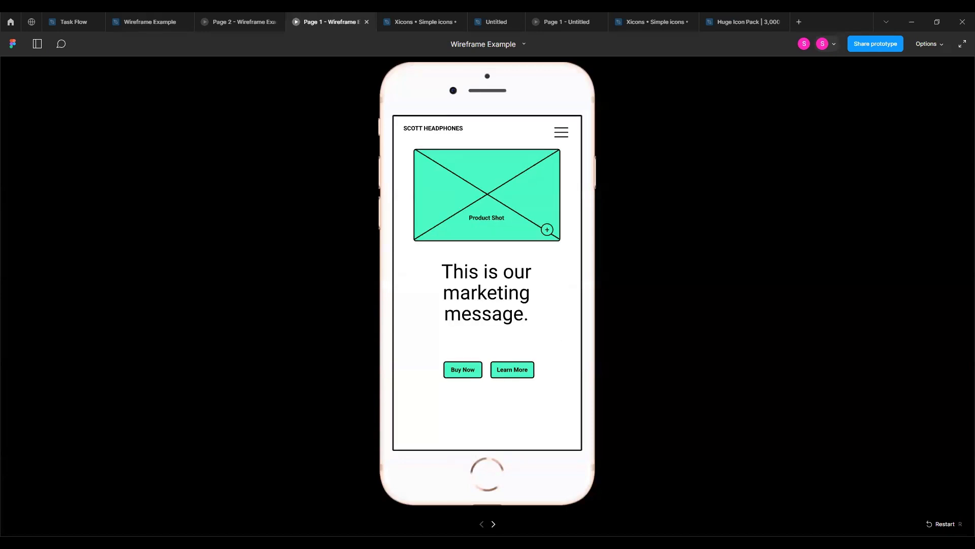
left_click(498, 193)
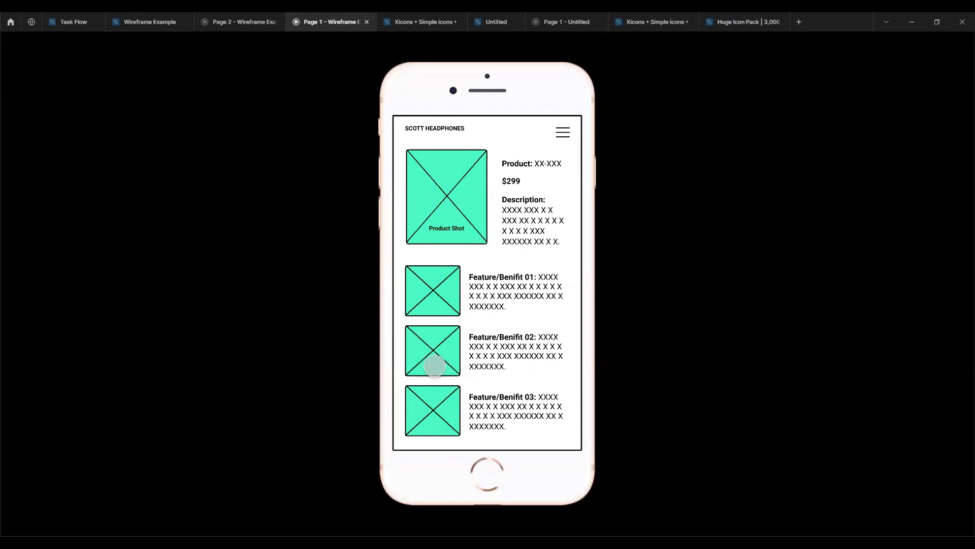
key("Left")
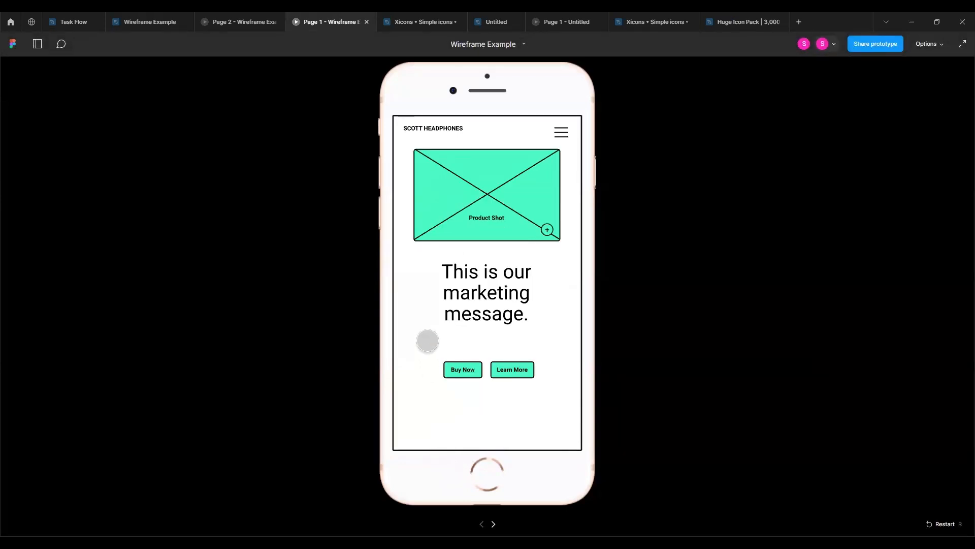
left_click(431, 325)
left_click(432, 325)
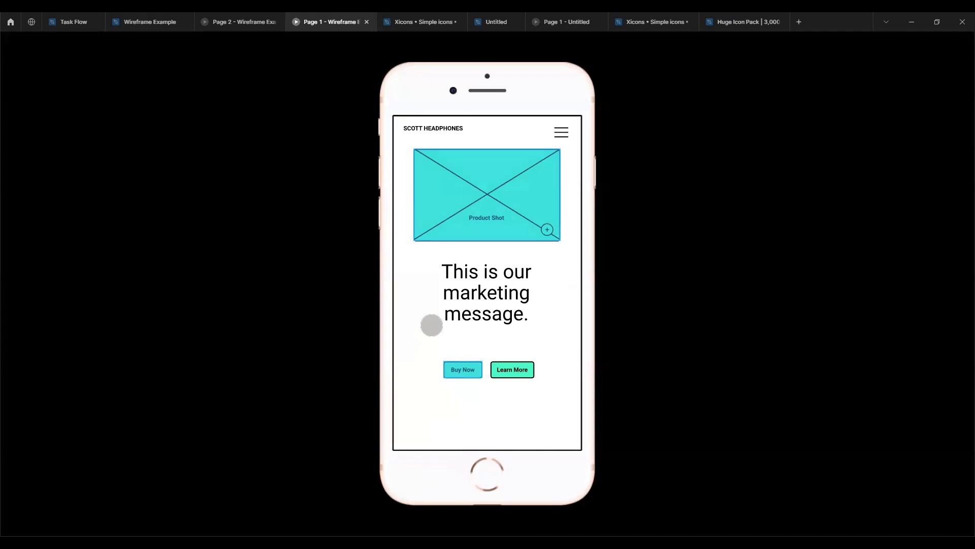
left_click(432, 325)
left_click(432, 325)
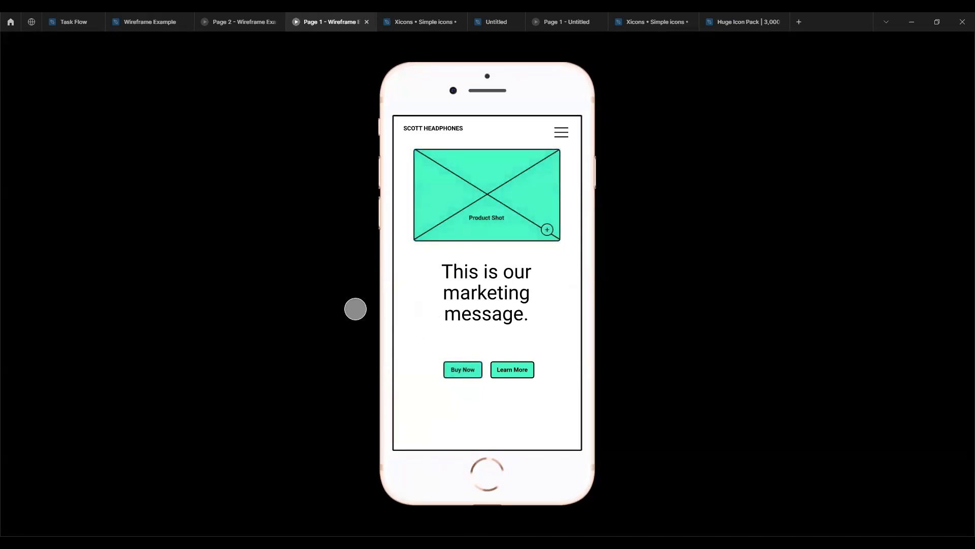
In the Untitled file's Mobile page, copy the home icon vector from the PRODUCT FEATURES frame's header
left_click(140, 21)
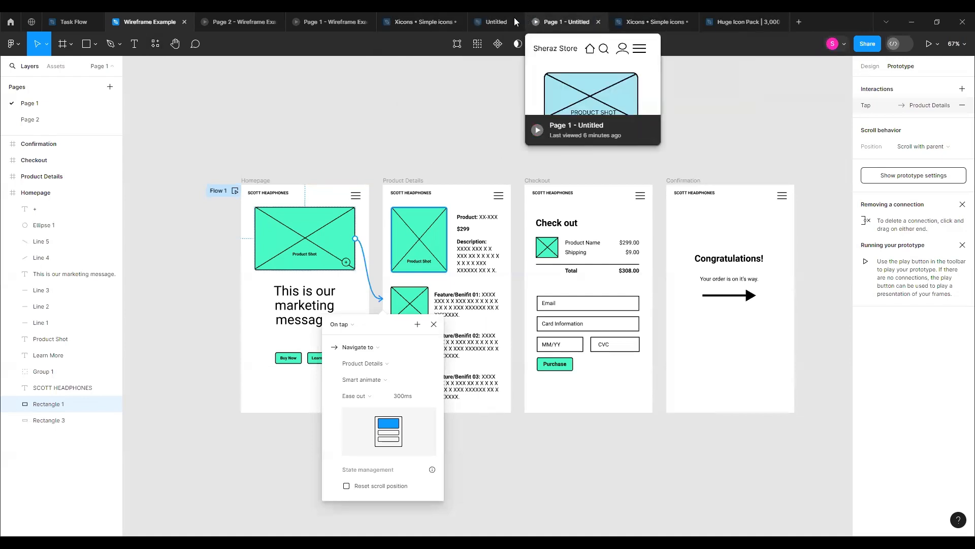
left_click(494, 20)
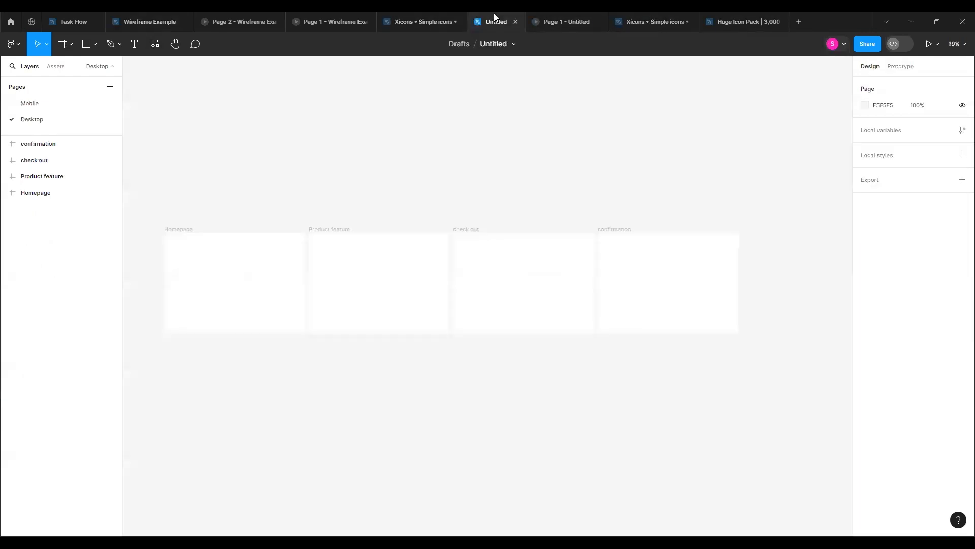
left_click(13, 103)
scroll(366, 276, "up", 2)
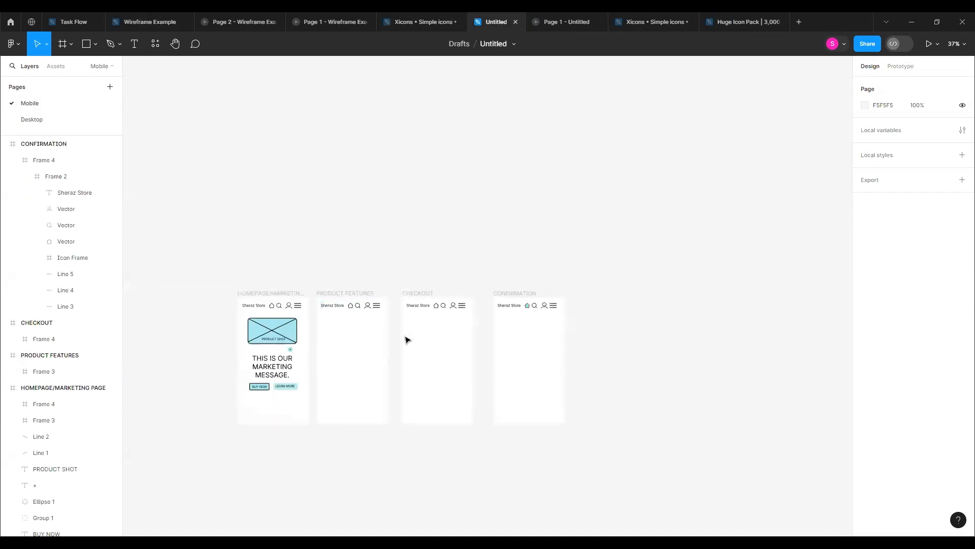
scroll(440, 345, "up", 5)
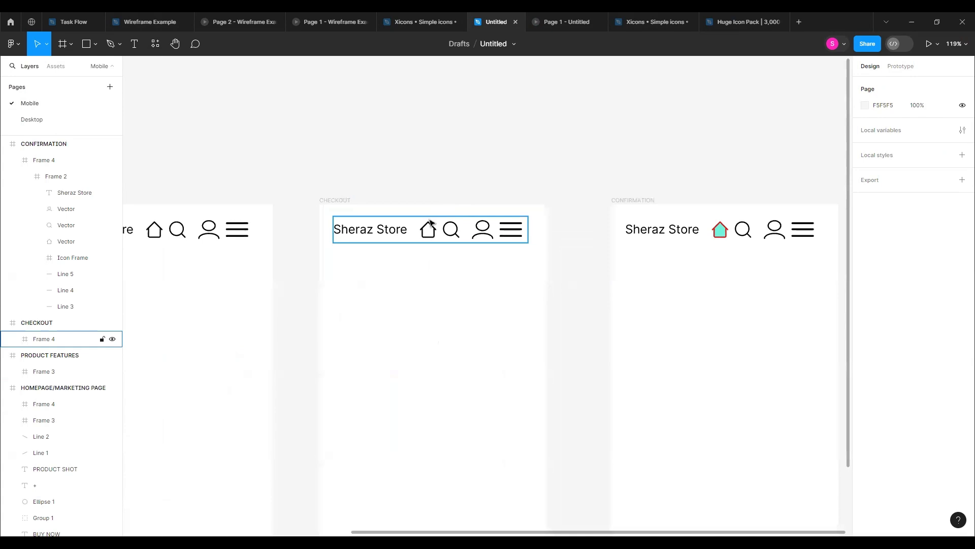
left_click(431, 234)
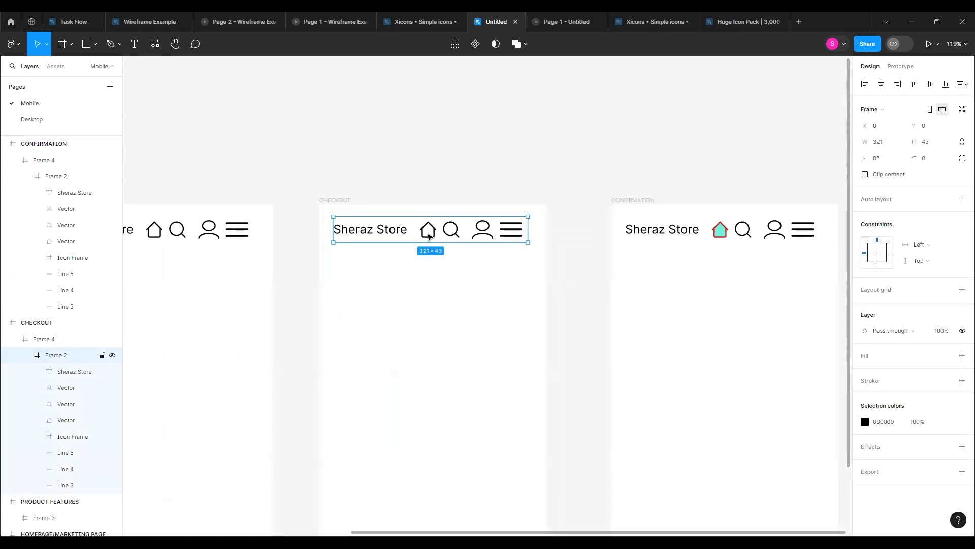
double_click(157, 233)
double_click(158, 234)
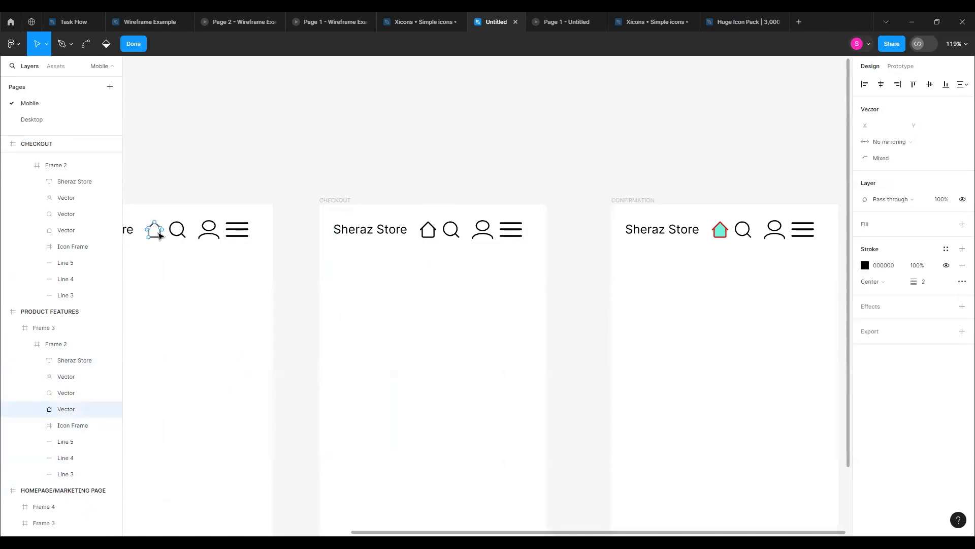
left_click(157, 228)
left_click(174, 263)
key("Escape")
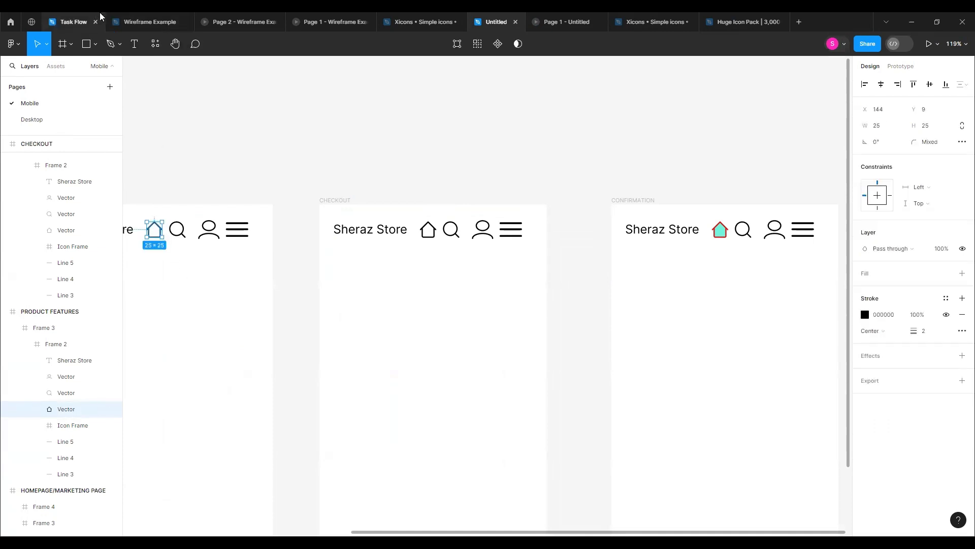
Paste the home icon into the Wireframe Example file and place it beside the Homepage's menu icon, at about X 270, Y 19
left_click(118, 18)
key("Escape")
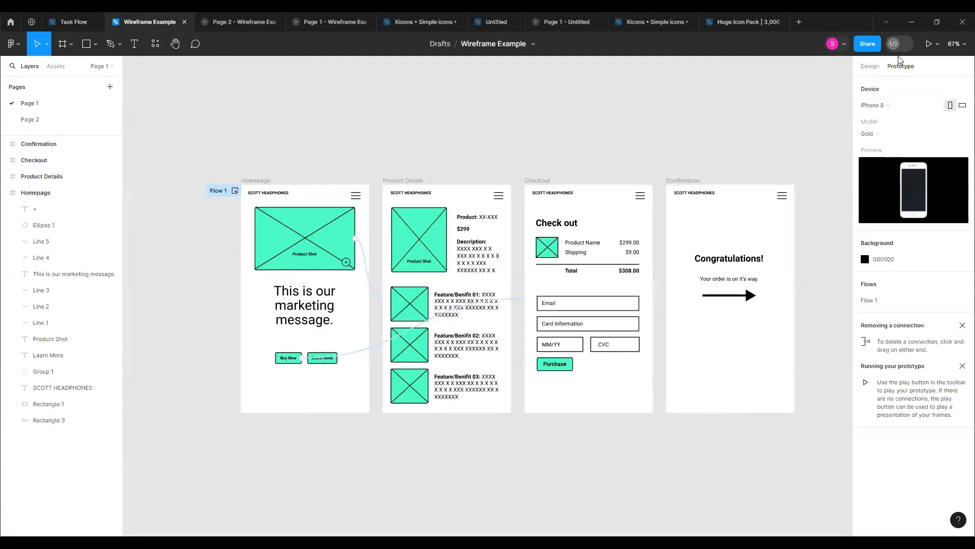
left_click(869, 66)
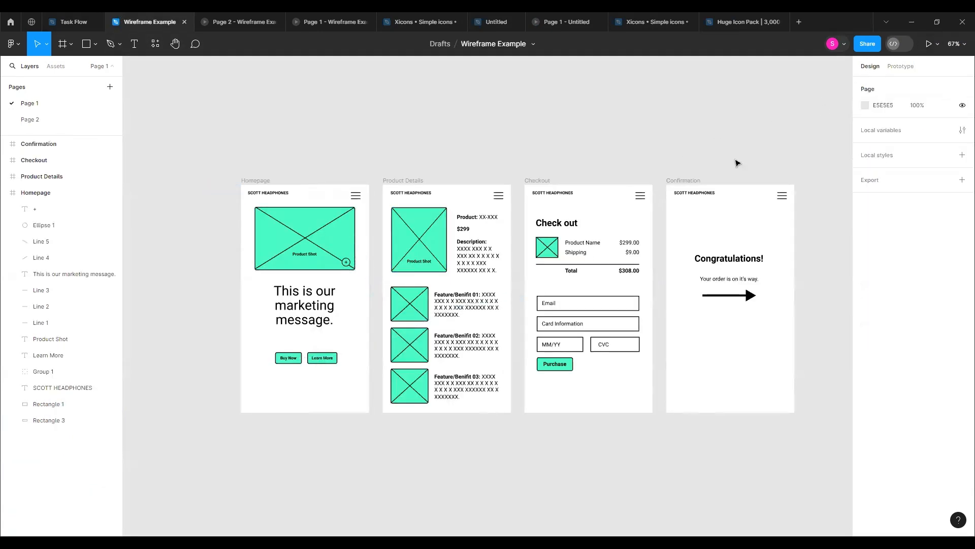
key("ctrl+v")
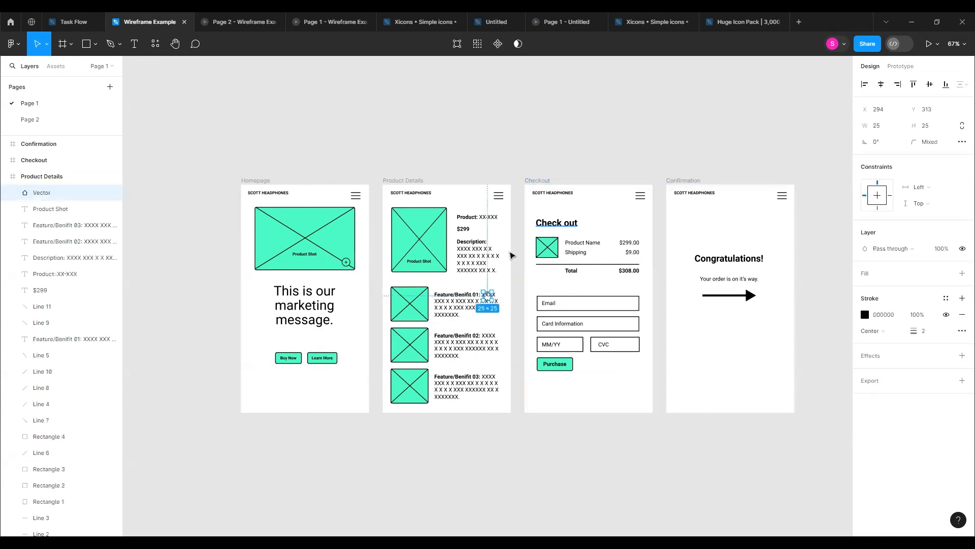
left_click_drag(486, 300, 339, 197)
left_click(390, 161)
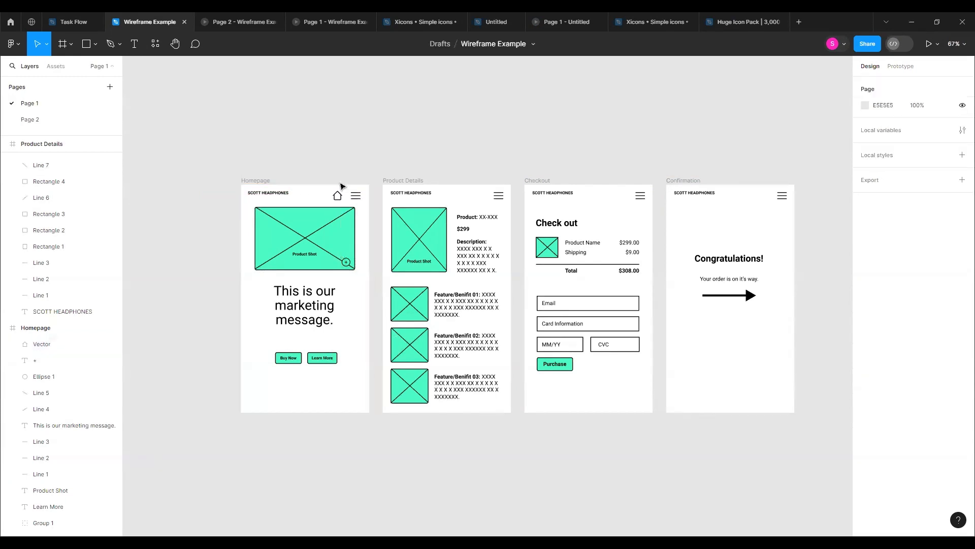
Copy the Homepage's home icon to the same header position on the Product Details, Checkout and Confirmation frames
left_click(342, 196)
left_click(435, 187)
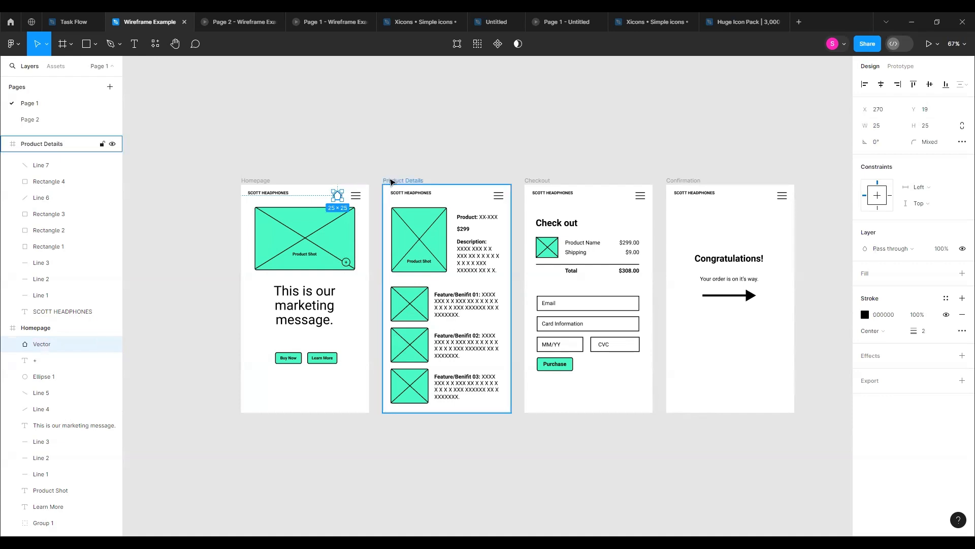
key("ctrl+v")
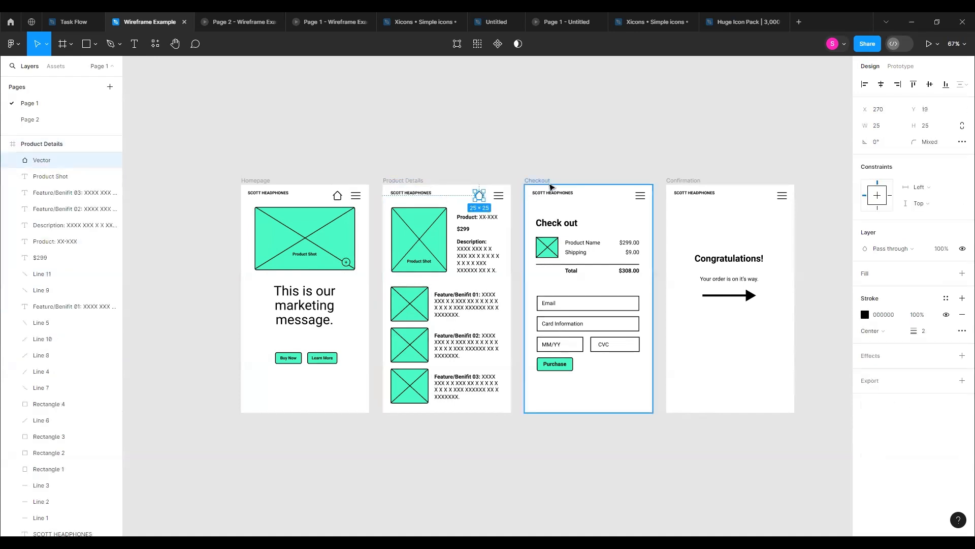
left_click(559, 190)
key("ctrl+v")
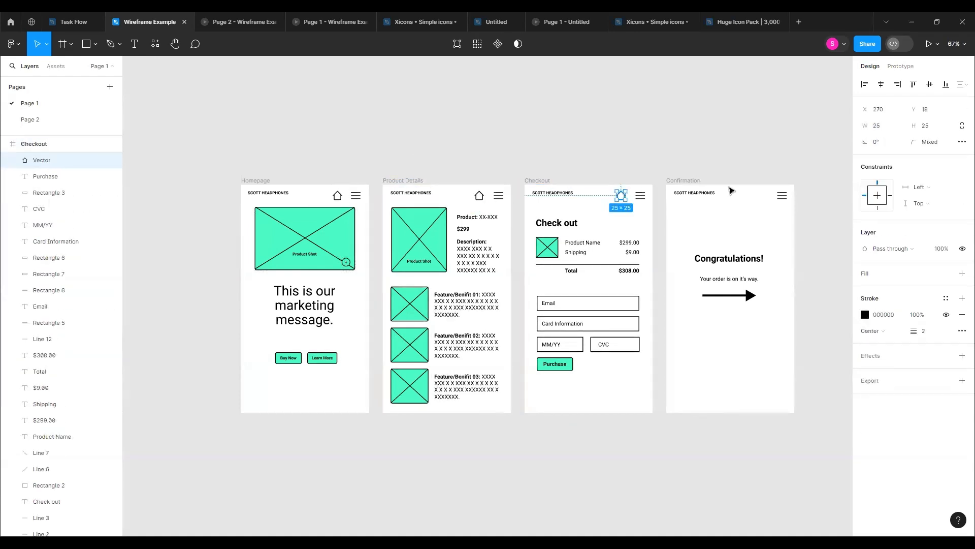
left_click(694, 182)
key("ctrl+v")
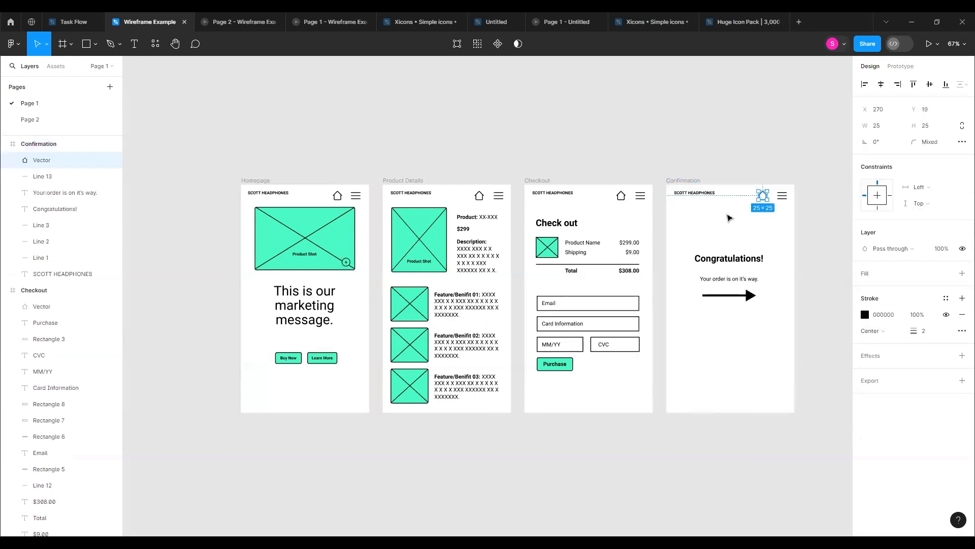
left_click(729, 218)
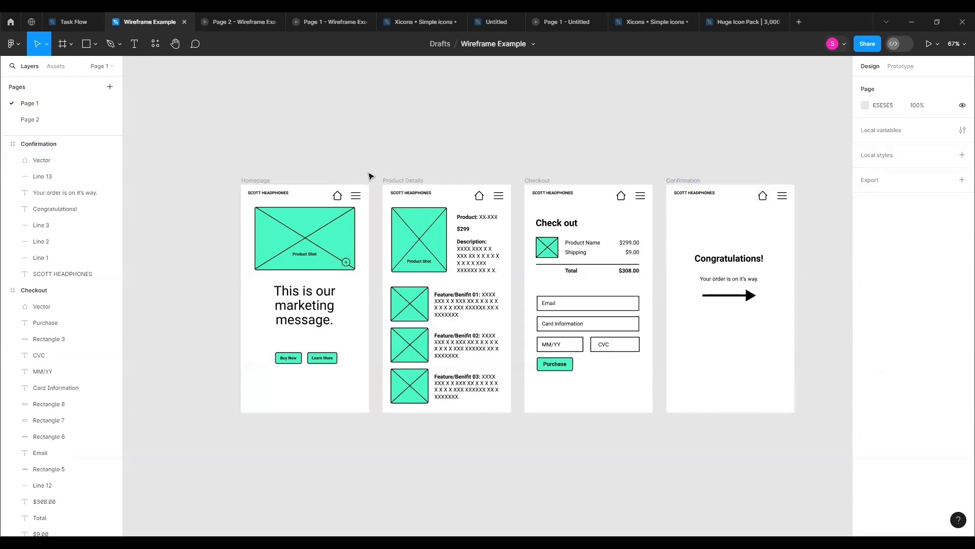
Link the home icons on the Product Details, Checkout and Confirmation frames to the Homepage frame with tap interactions
left_click(333, 195)
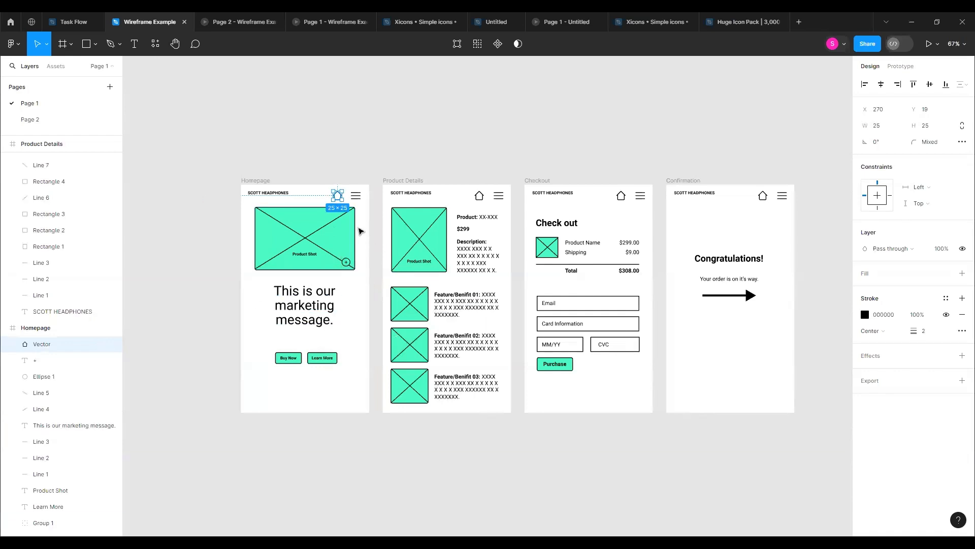
left_click(900, 66)
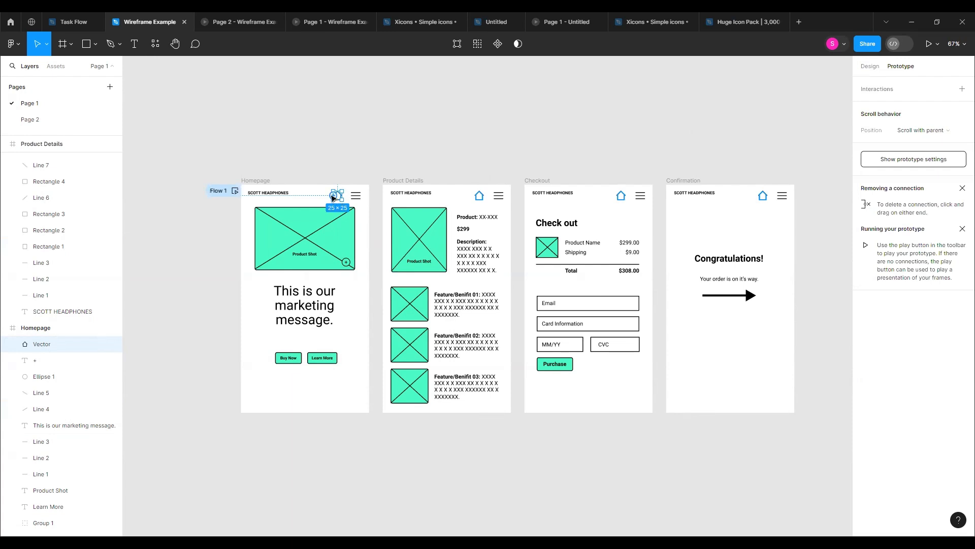
left_click_drag(333, 198, 239, 279)
left_click(478, 196)
left_click_drag(484, 195, 364, 278)
left_click(620, 195)
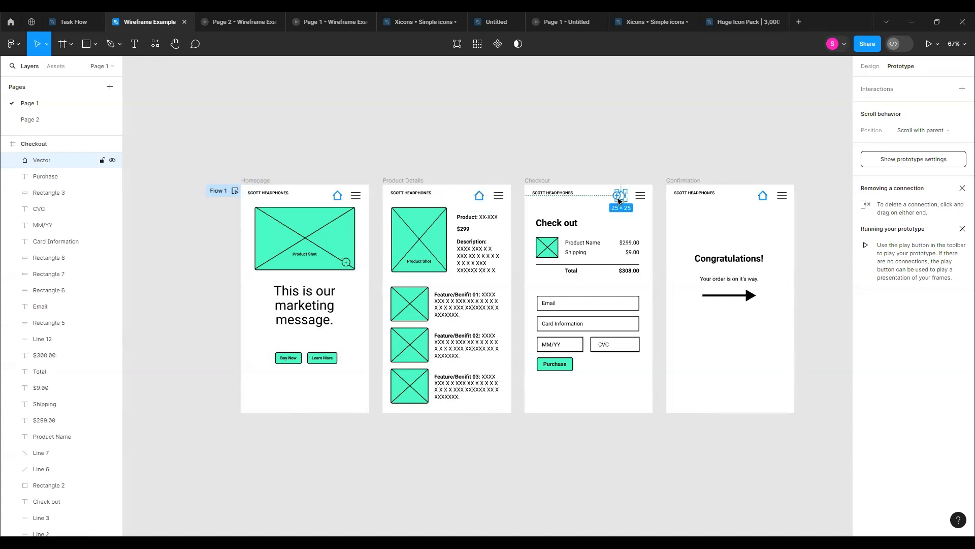
left_click_drag(617, 196, 363, 319)
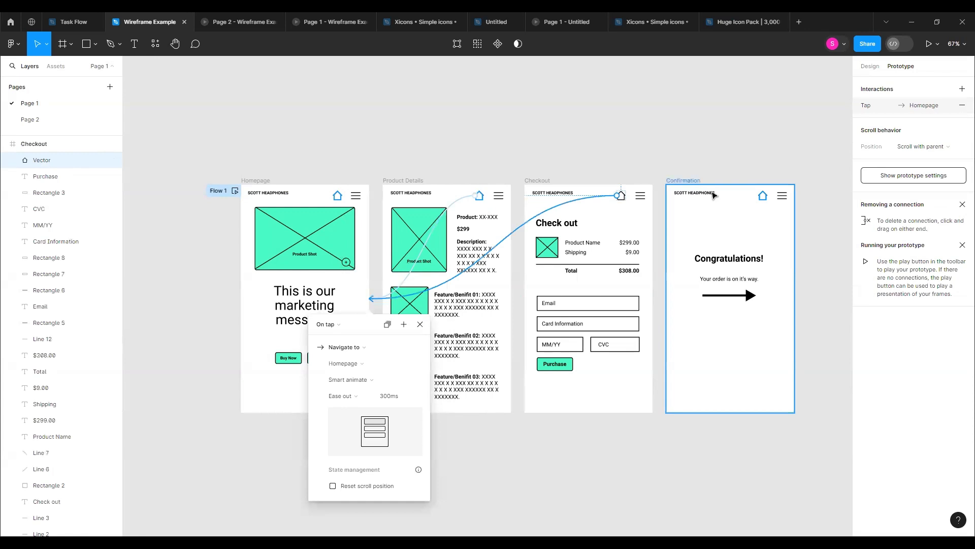
left_click(762, 195)
left_click_drag(769, 195, 363, 317)
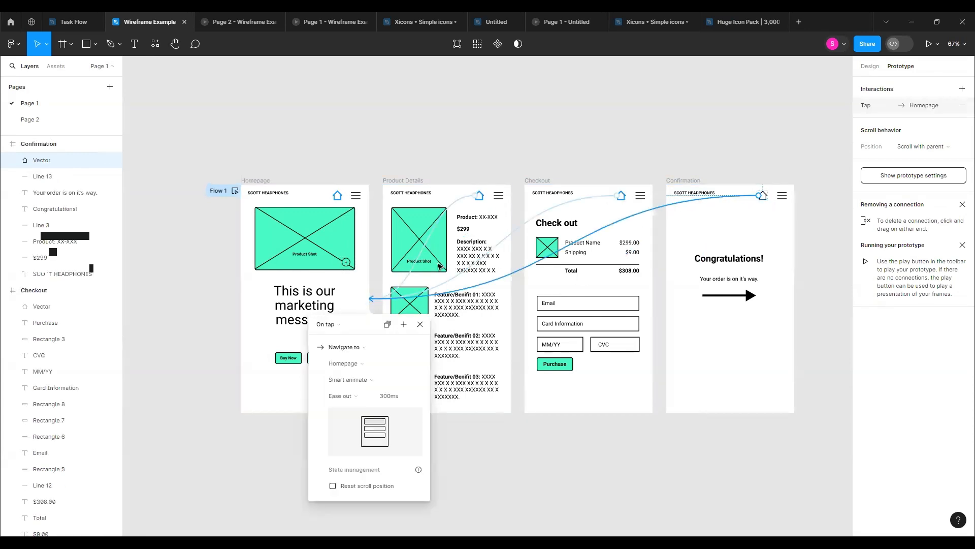
left_click(645, 138)
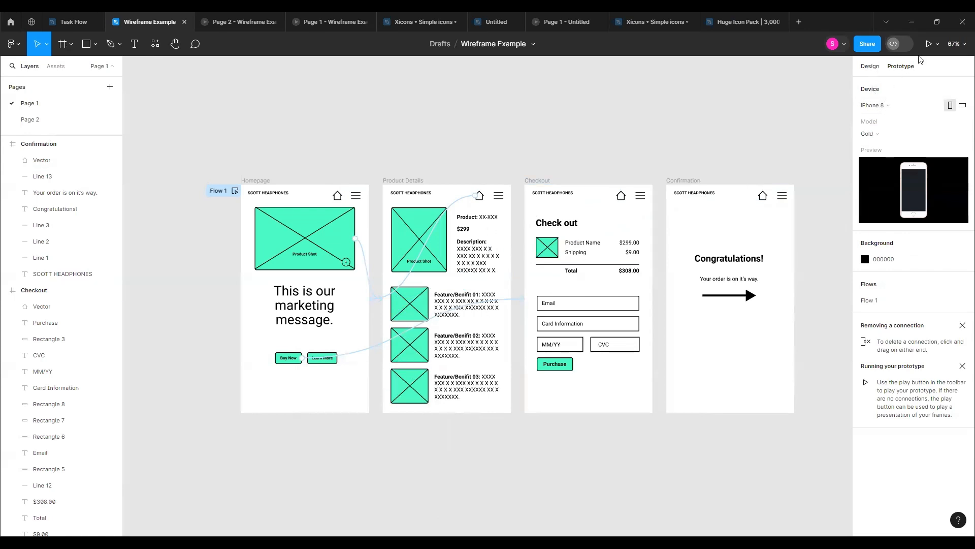
In the Page 1 prototype presentation, test going to Checkout with Buy Now and returning to the Homepage with the home icon
left_click(317, 22)
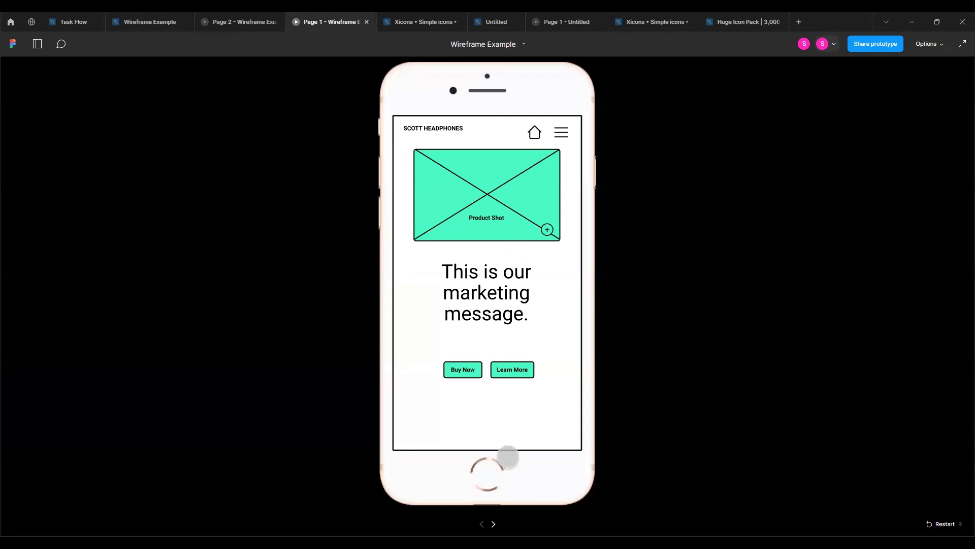
left_click(463, 369)
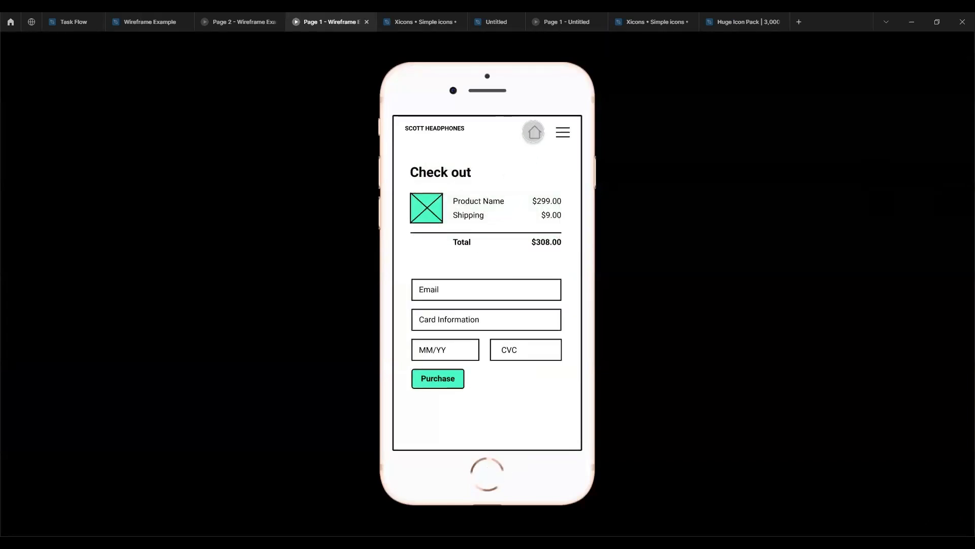
left_click(534, 132)
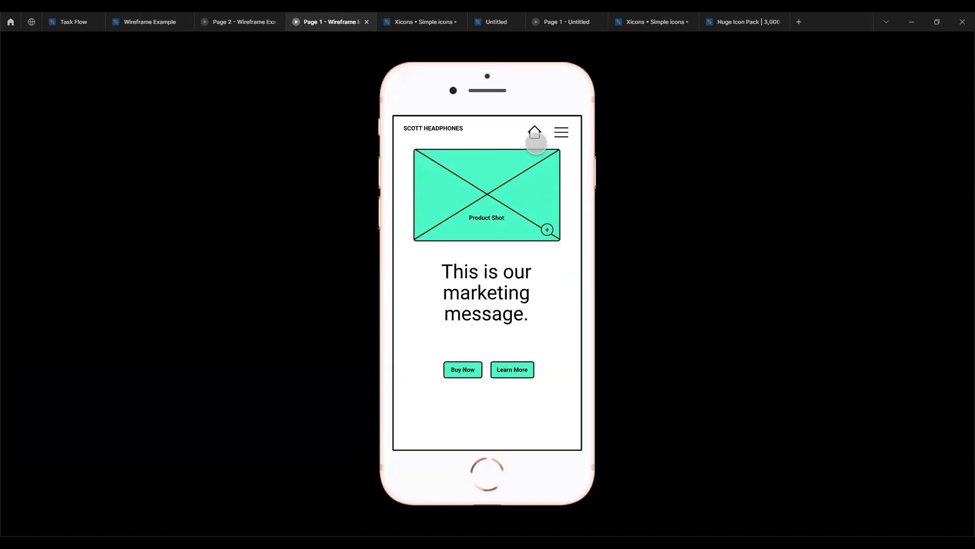
left_click(536, 133)
left_click(463, 371)
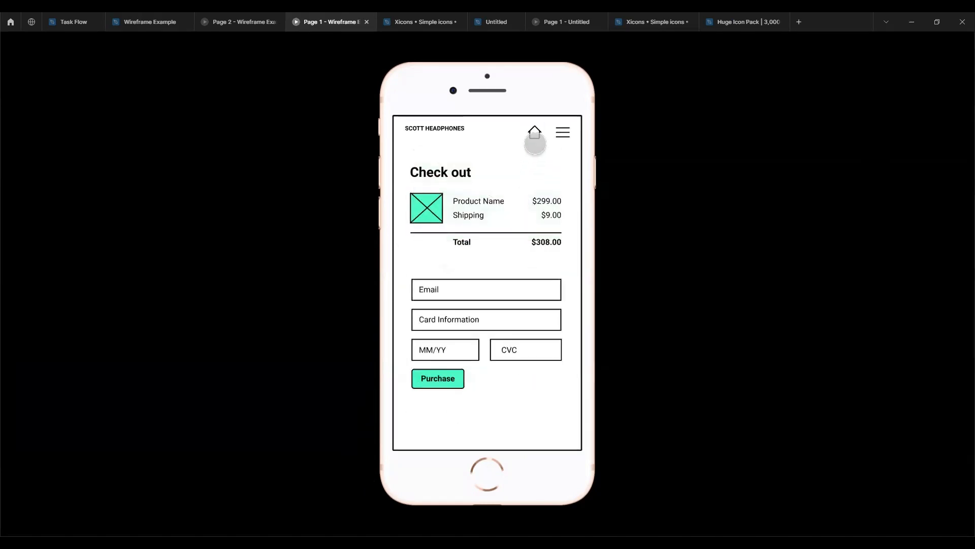
left_click(536, 133)
left_click(463, 369)
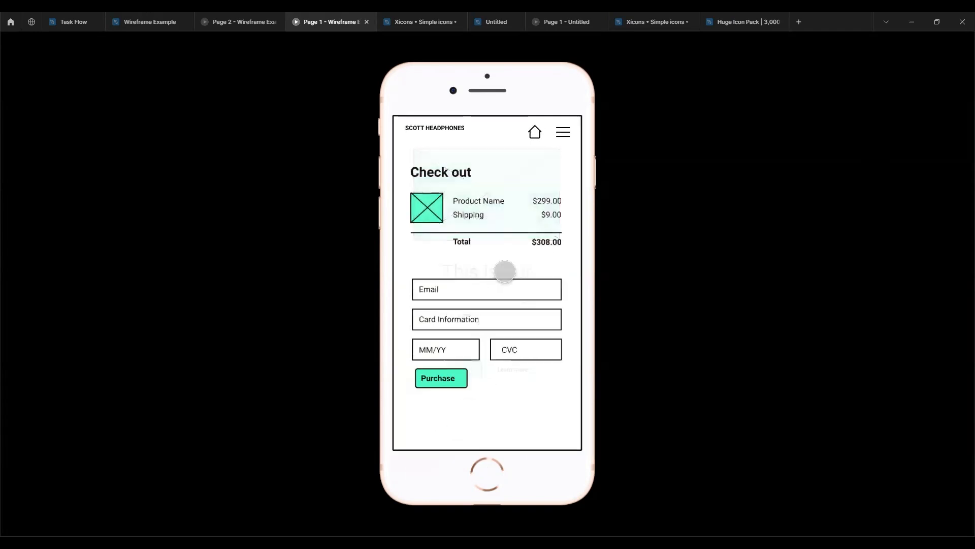
left_click(534, 135)
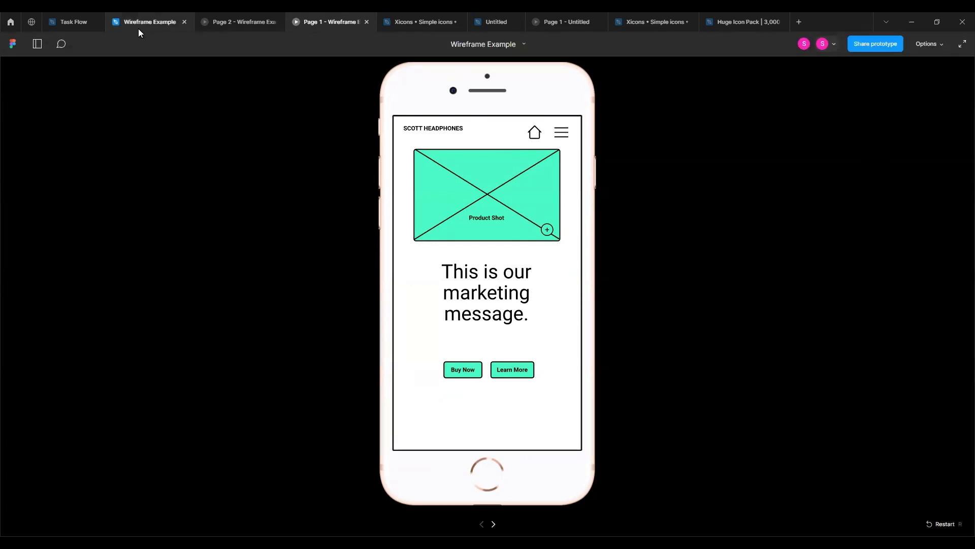
Back in the Wireframe Example file, link the Checkout frame's Purchase button to the Confirmation frame
mouse_move(147, 16)
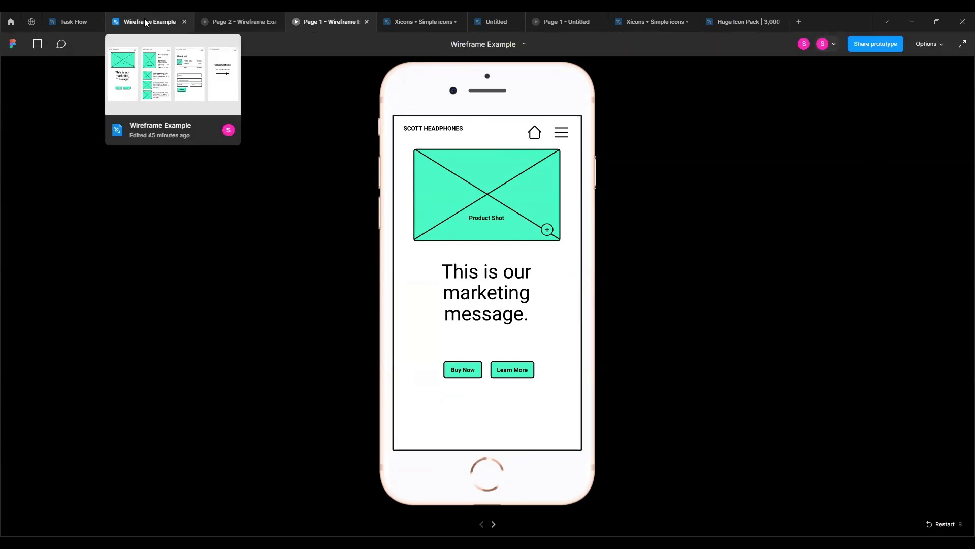
left_click(144, 18)
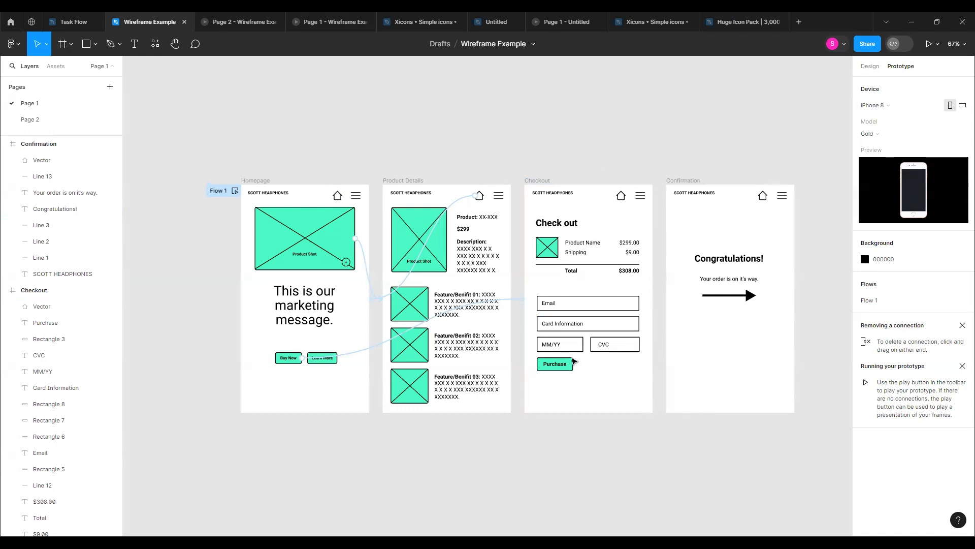
mouse_move(574, 364)
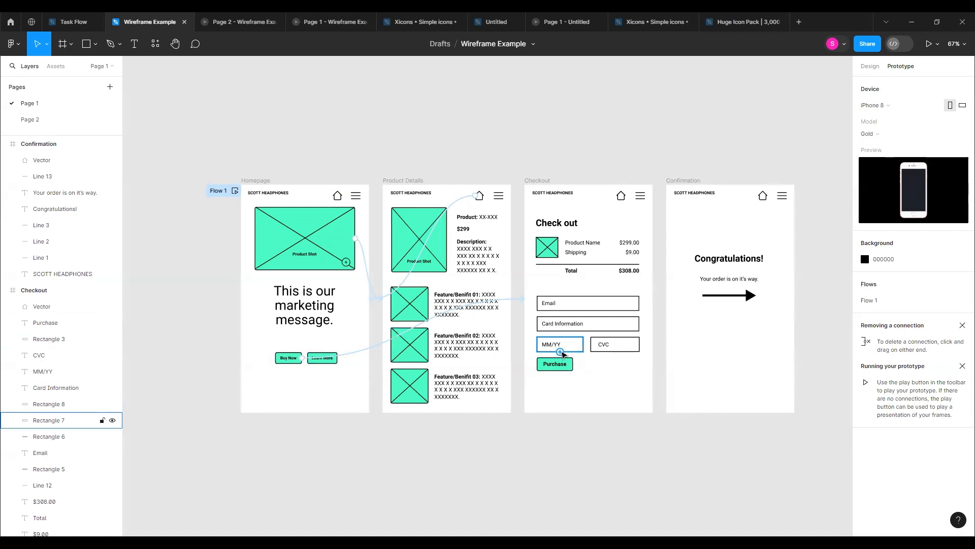
left_click(575, 369)
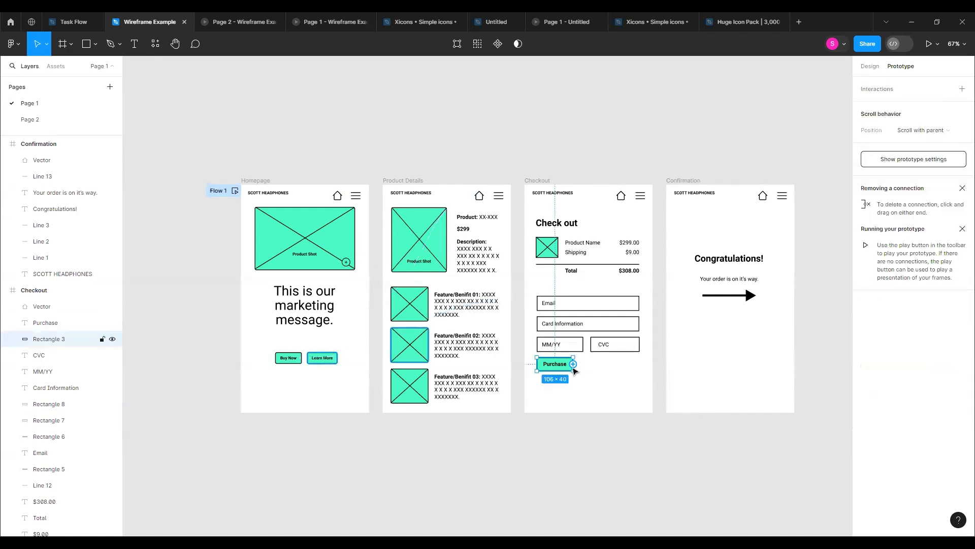
left_click_drag(573, 364, 668, 299)
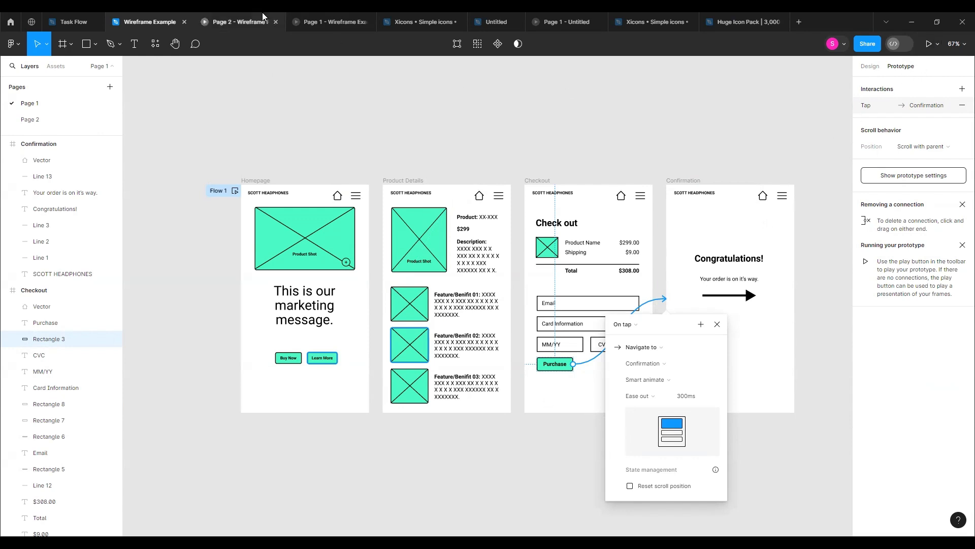
In the Page 1 prototype presentation, test going from Buy Now to Checkout and from Purchase to the Confirmation screen
left_click(344, 20)
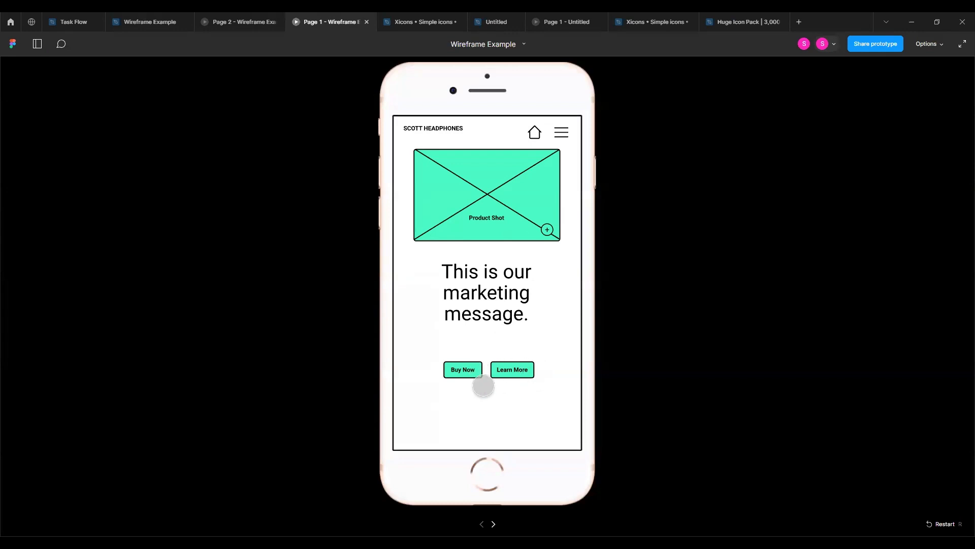
left_click(462, 371)
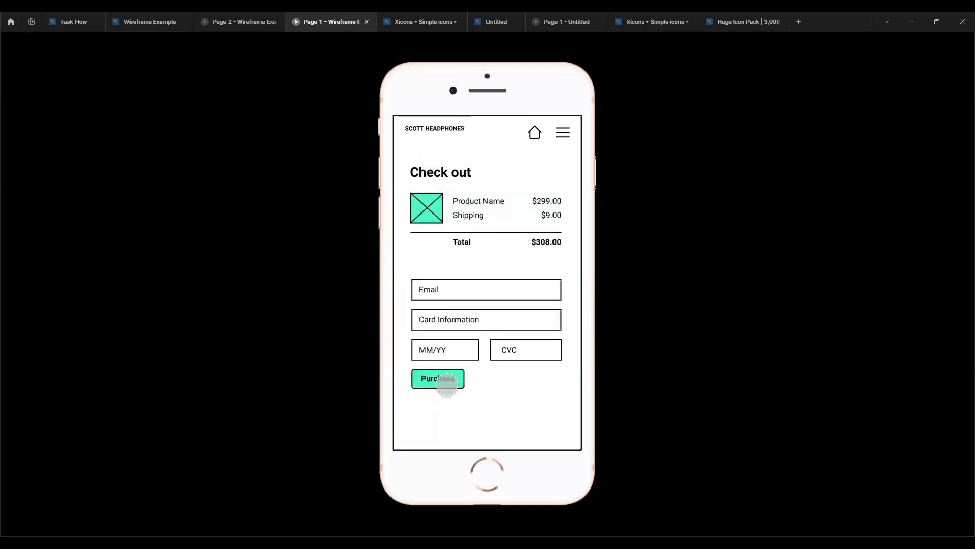
left_click(506, 410)
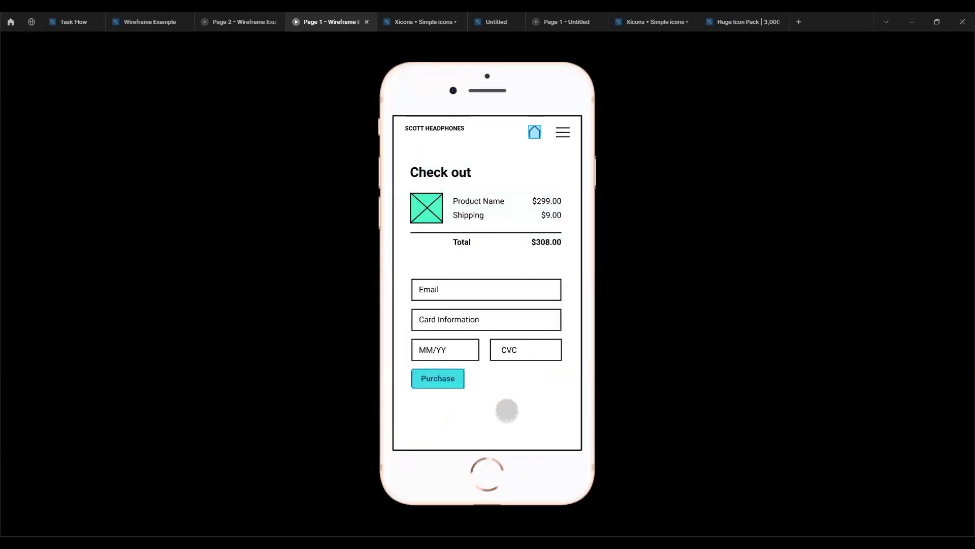
left_click(507, 410)
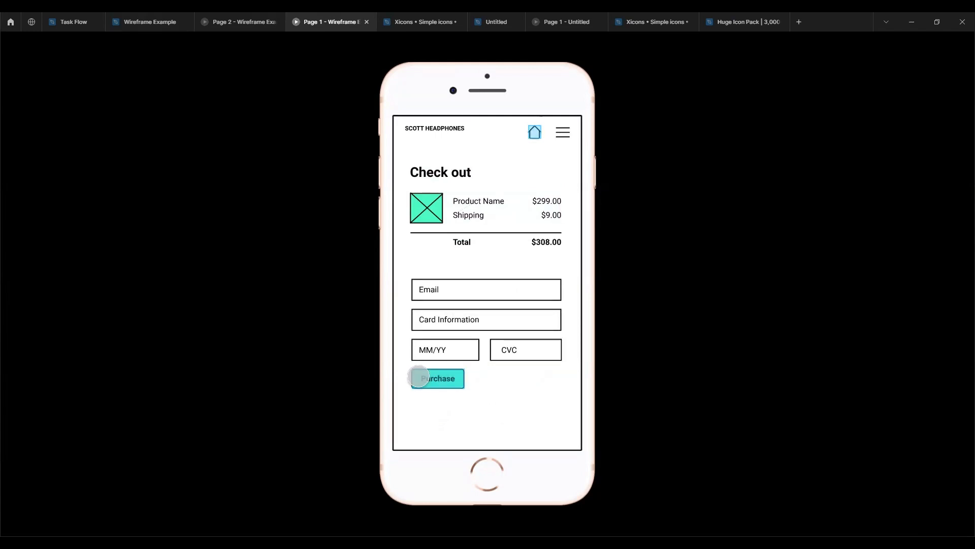
left_click(427, 378)
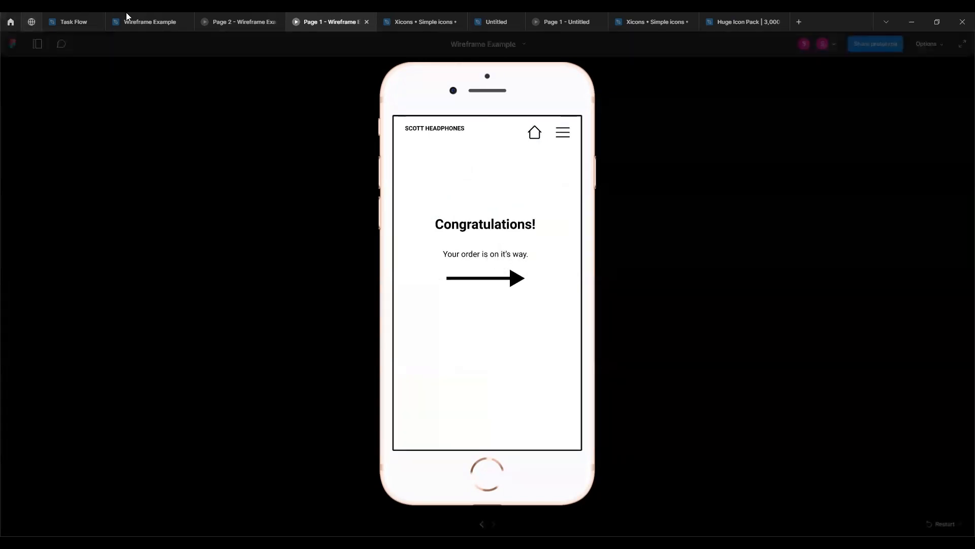
Return to the Wireframe Example file and show the design properties of the Homepage frame
mouse_move(164, 16)
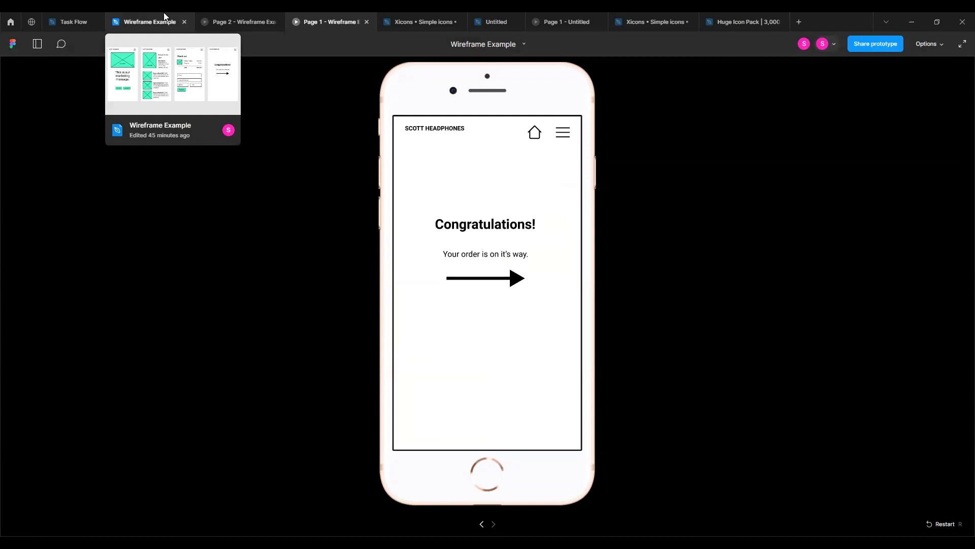
left_click(163, 12)
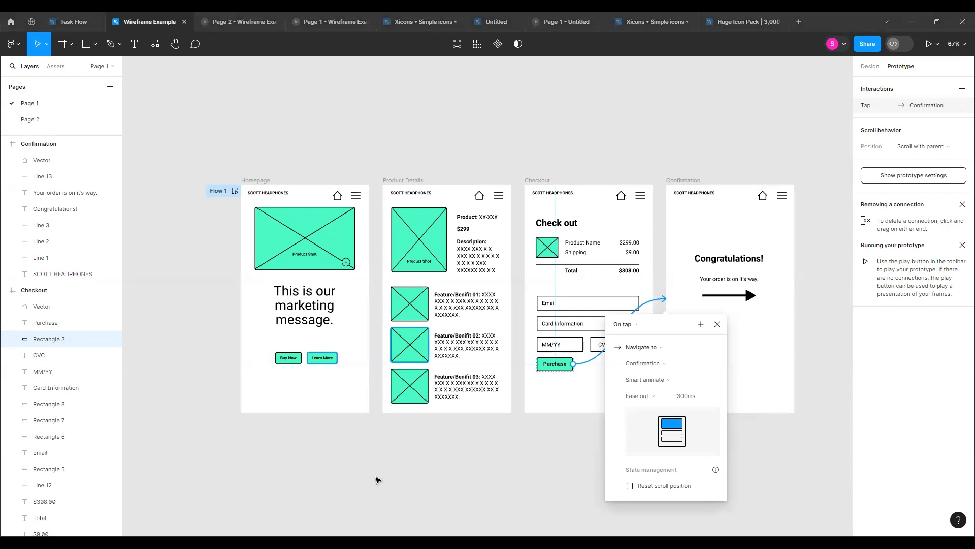
left_click(505, 446)
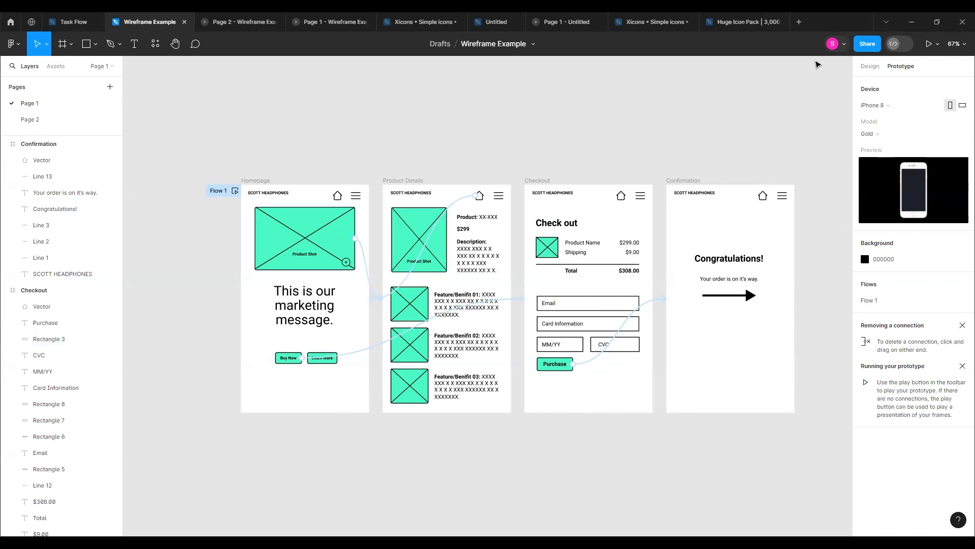
left_click(871, 70)
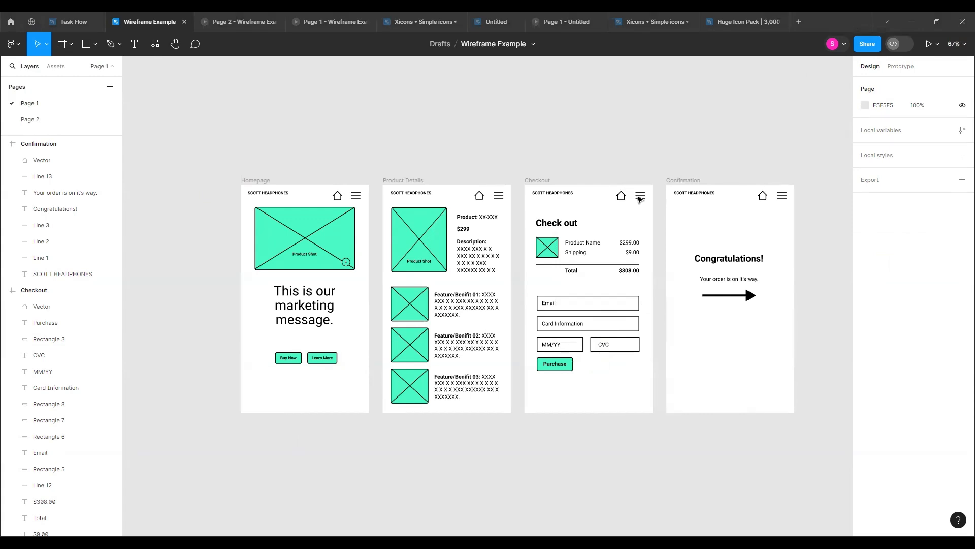
left_click(256, 182)
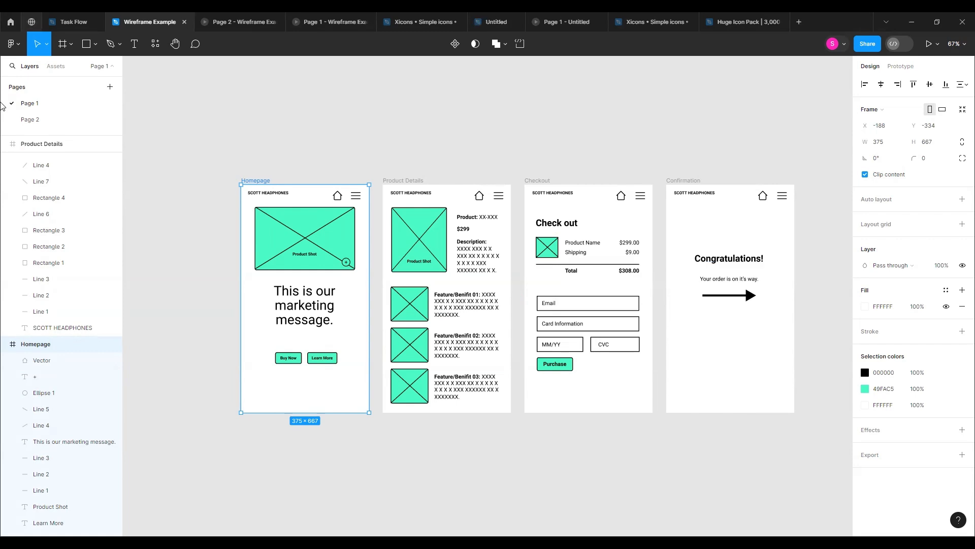
Look through the other pages, icon files and presentations, then examine the Homepage frame on the Untitled file's Desktop page
left_click(28, 119)
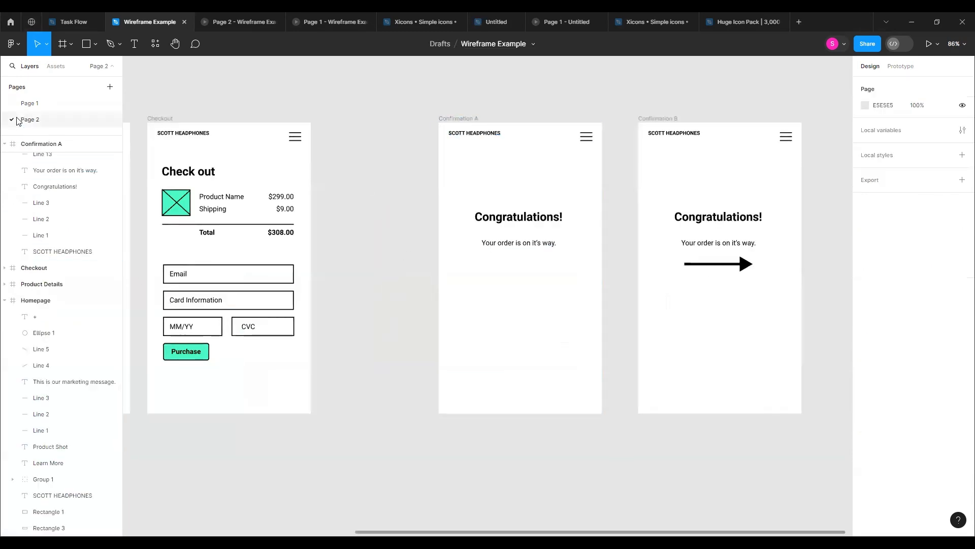
left_click(28, 103)
left_click(744, 19)
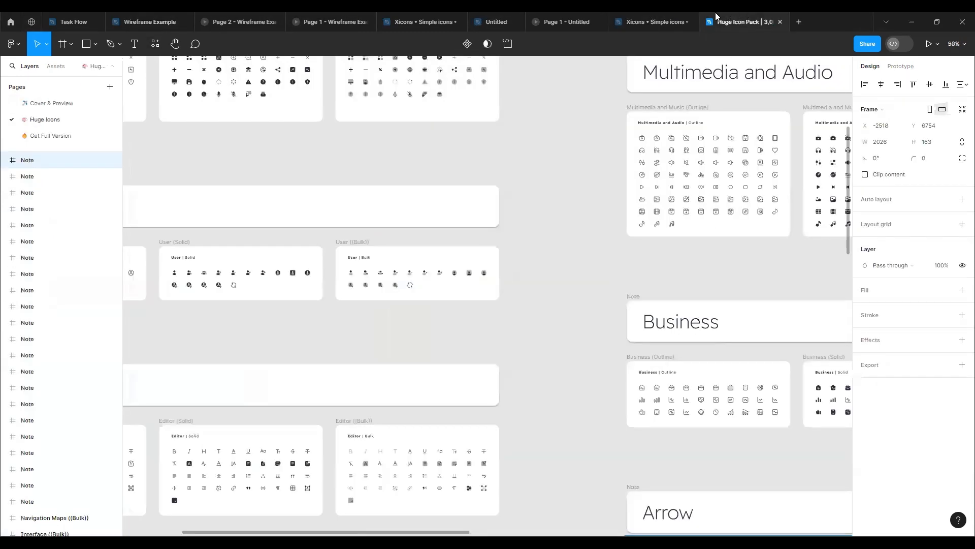
left_click(635, 20)
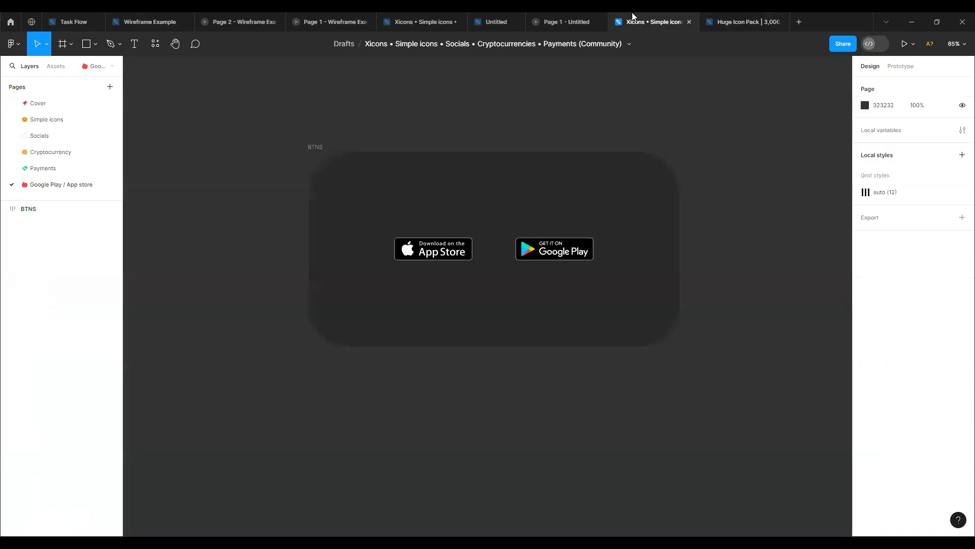
left_click(308, 19)
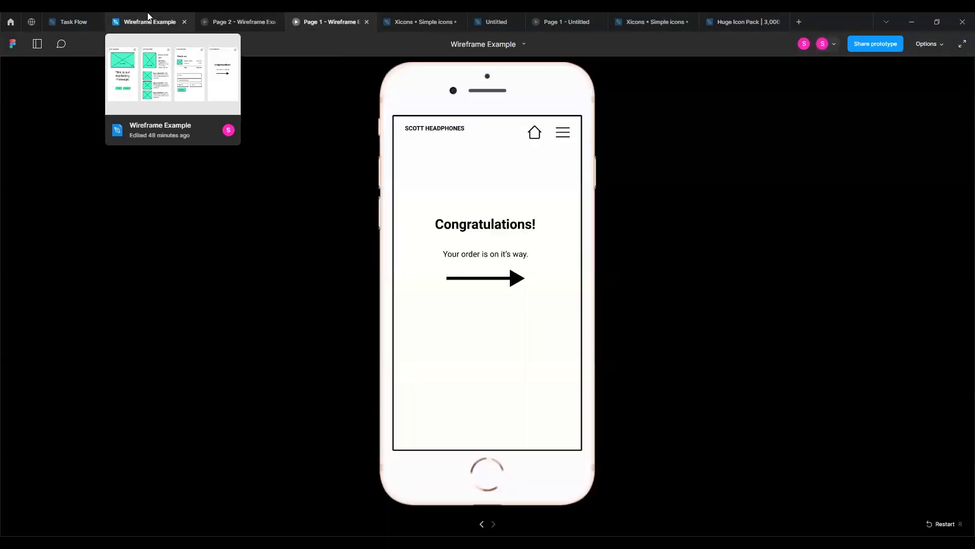
left_click(403, 19)
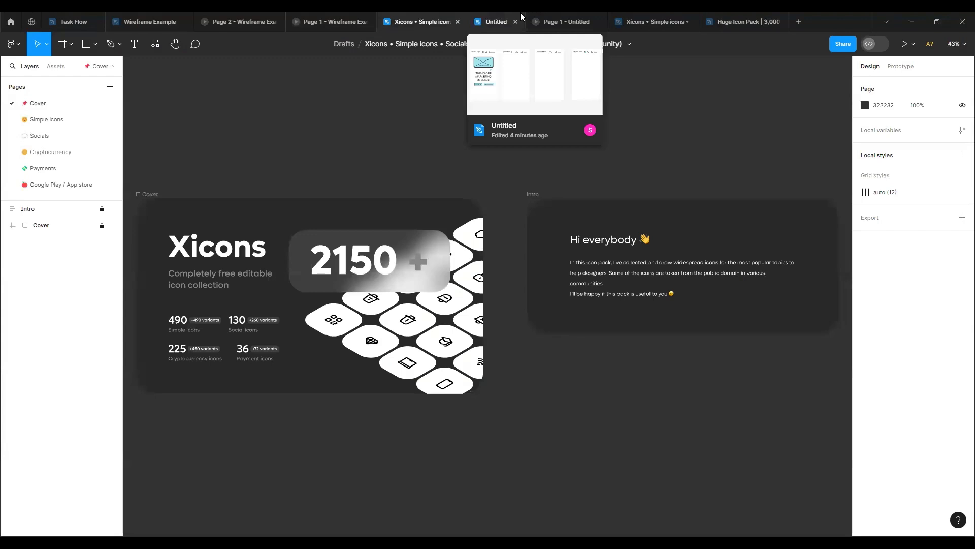
left_click(540, 20)
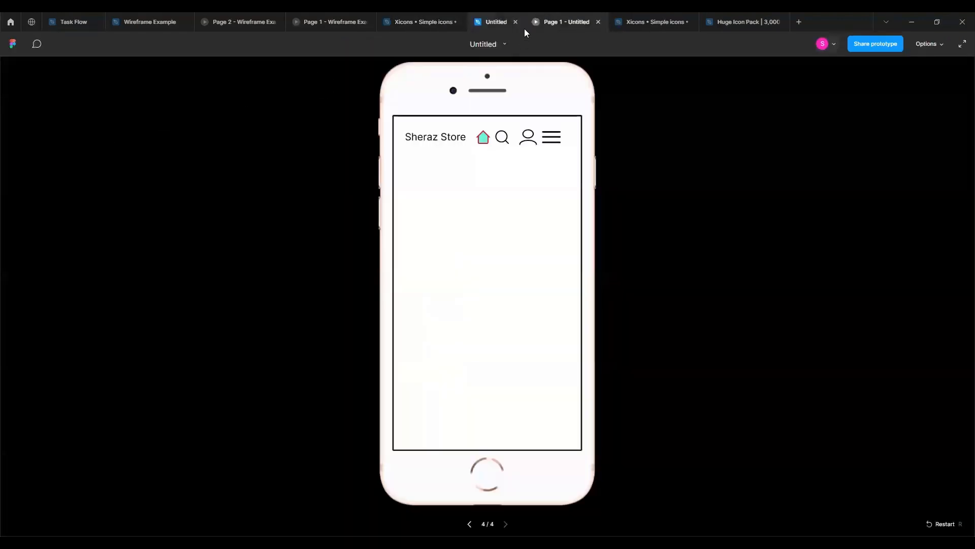
left_click(492, 21)
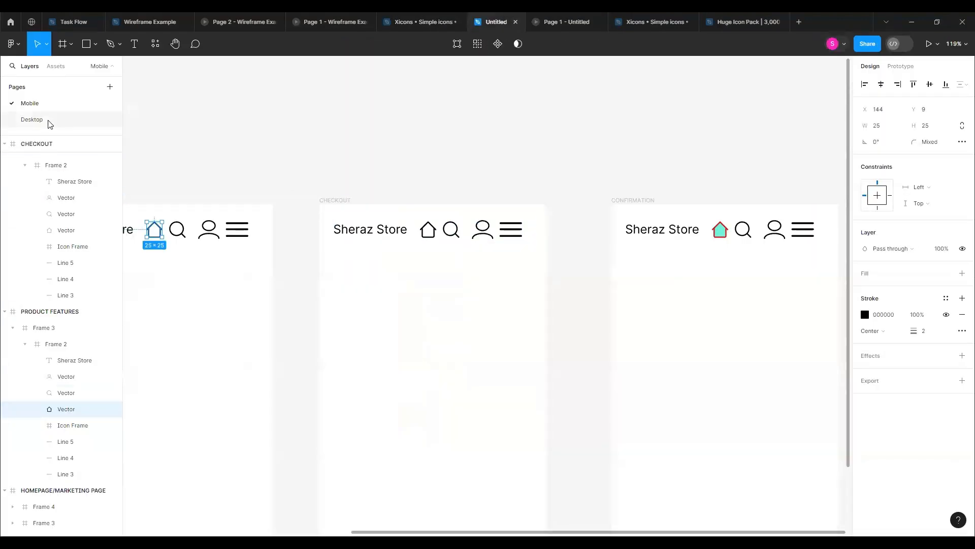
left_click(46, 120)
left_click(193, 245)
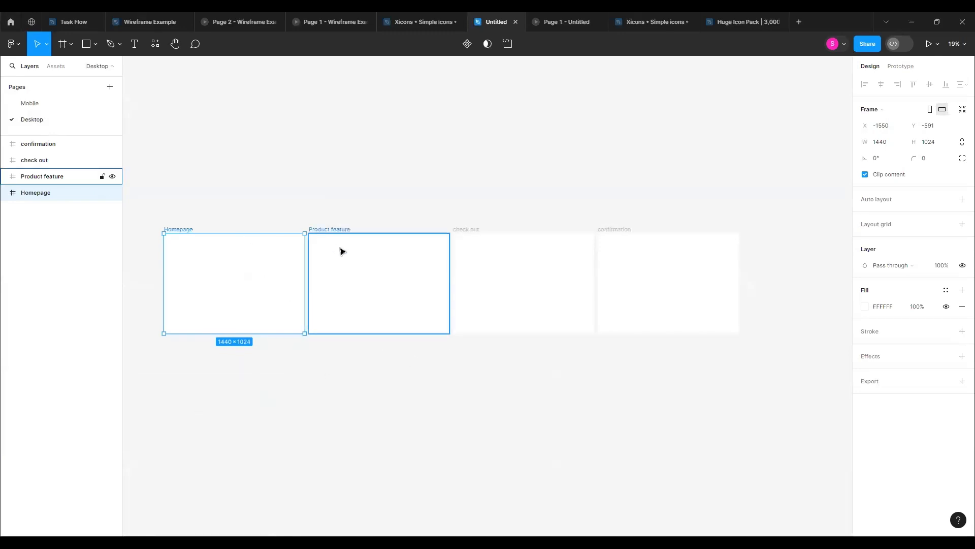
In the Wireframe Example file, duplicate the Confirmation frame and space both copies apart, away from the Checkout frame
left_click(124, 18)
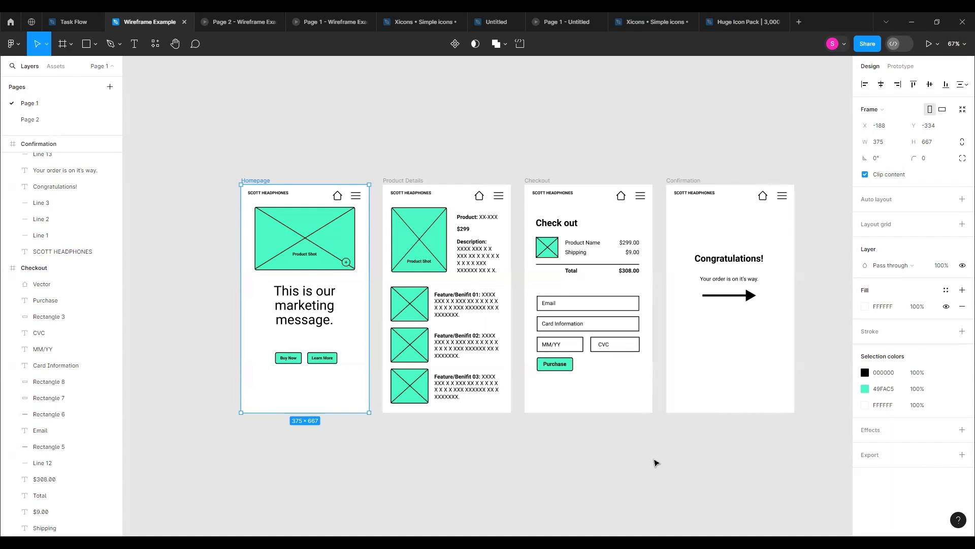
left_click_drag(653, 461, 620, 460)
left_click_drag(636, 438, 371, 432)
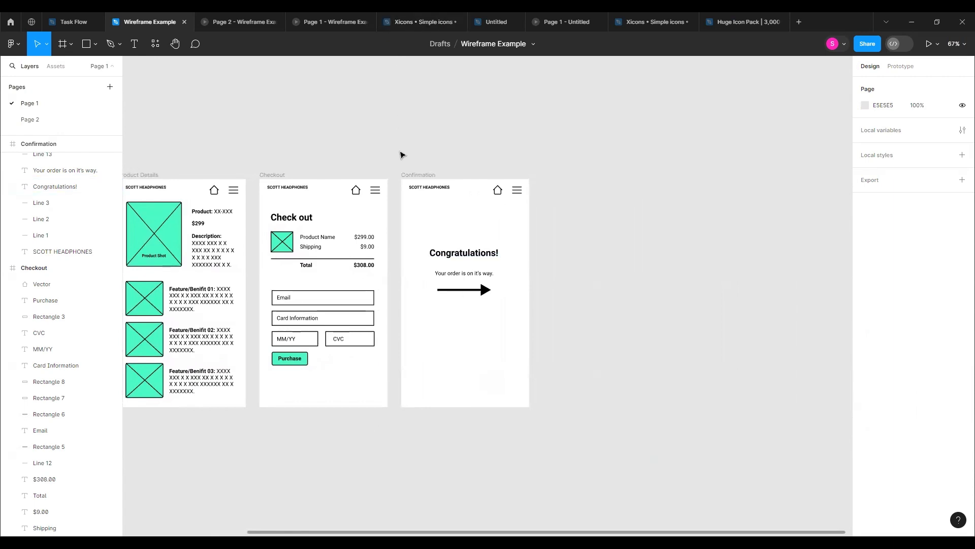
left_click_drag(397, 148, 561, 440)
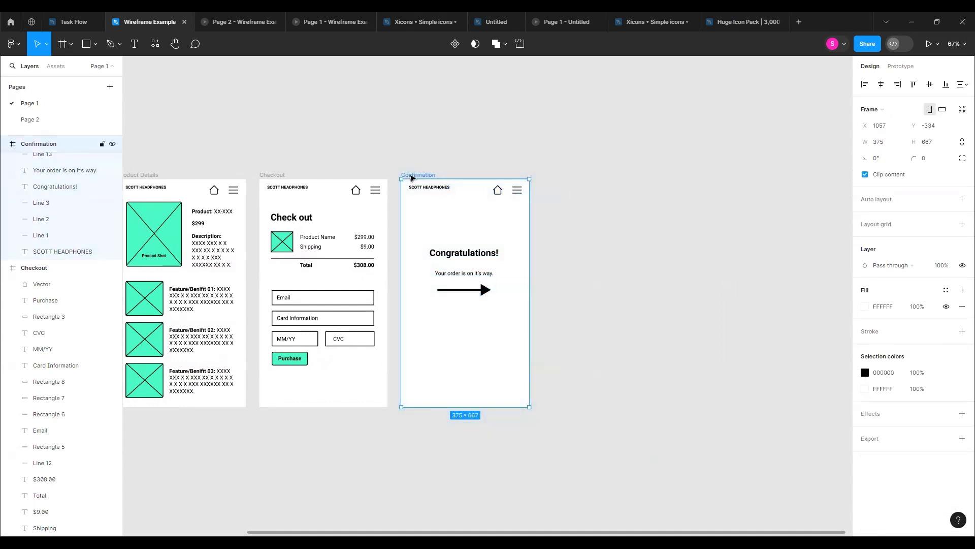
key("ctrl+d")
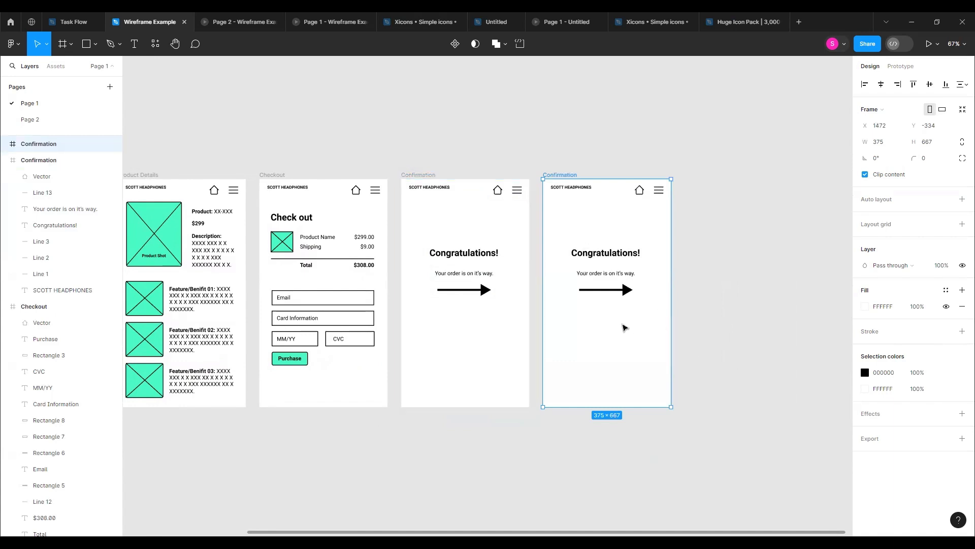
left_click_drag(611, 324, 717, 322)
left_click(493, 322)
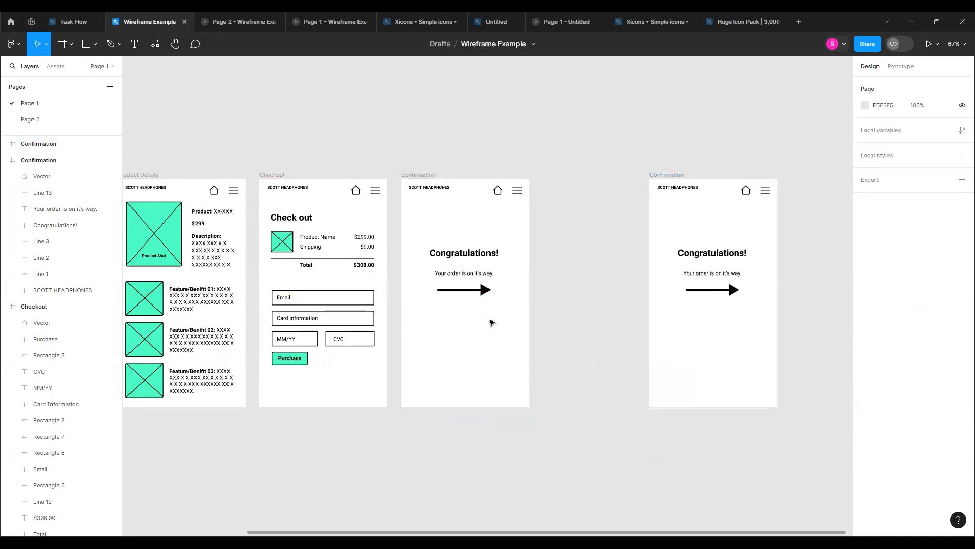
left_click(415, 180)
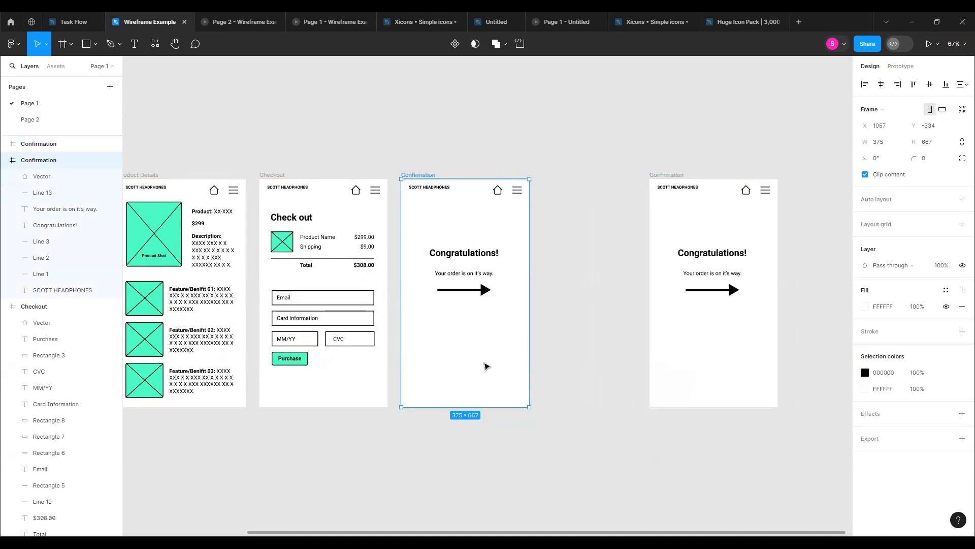
left_click_drag(487, 365, 565, 363)
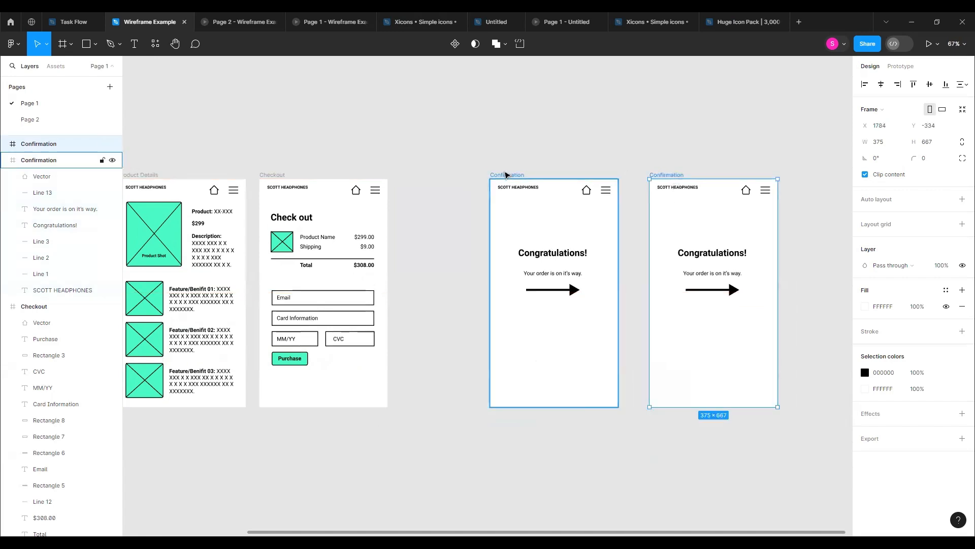
Rename the original Confirmation frame as Confirmation A and its duplicate as Confirmation B
double_click(505, 174)
left_click(526, 174)
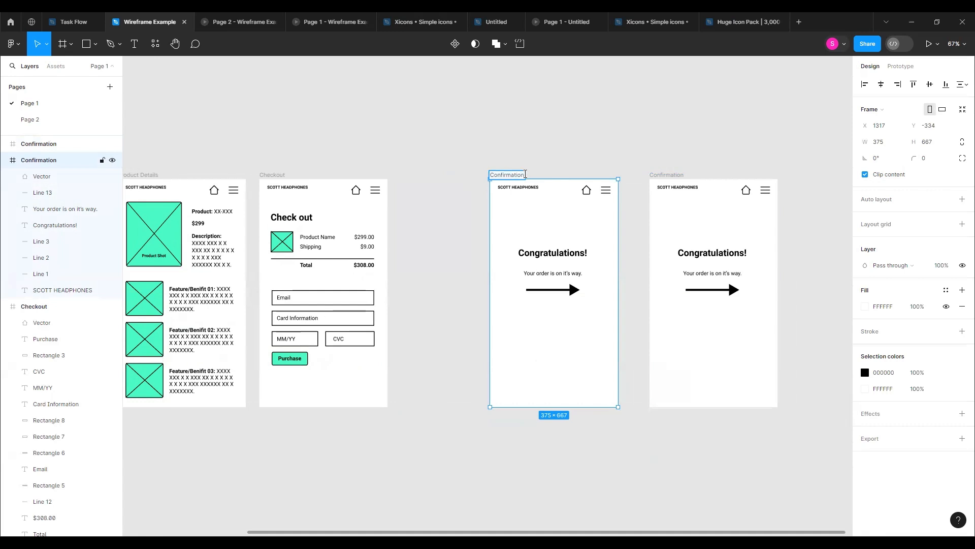
type("A")
left_click(698, 174)
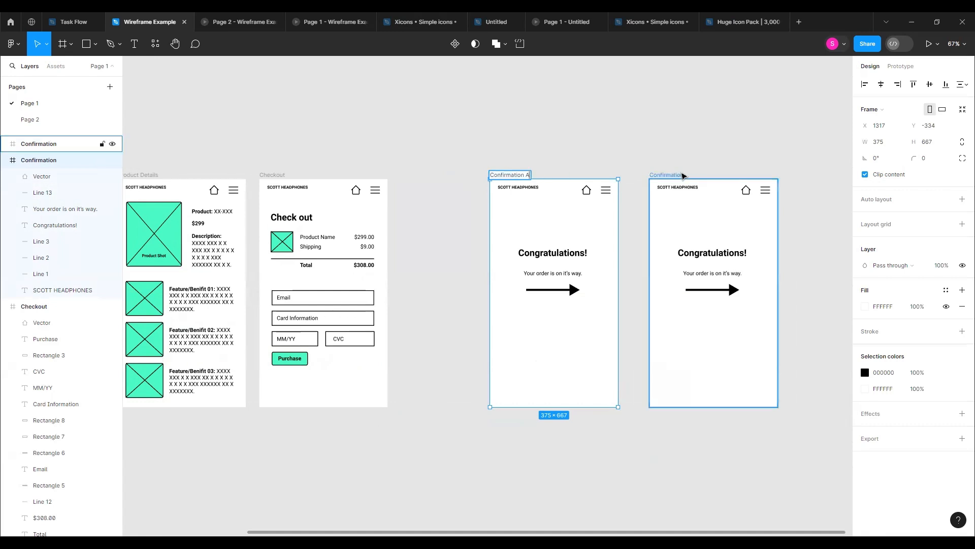
double_click(678, 174)
left_click(684, 174)
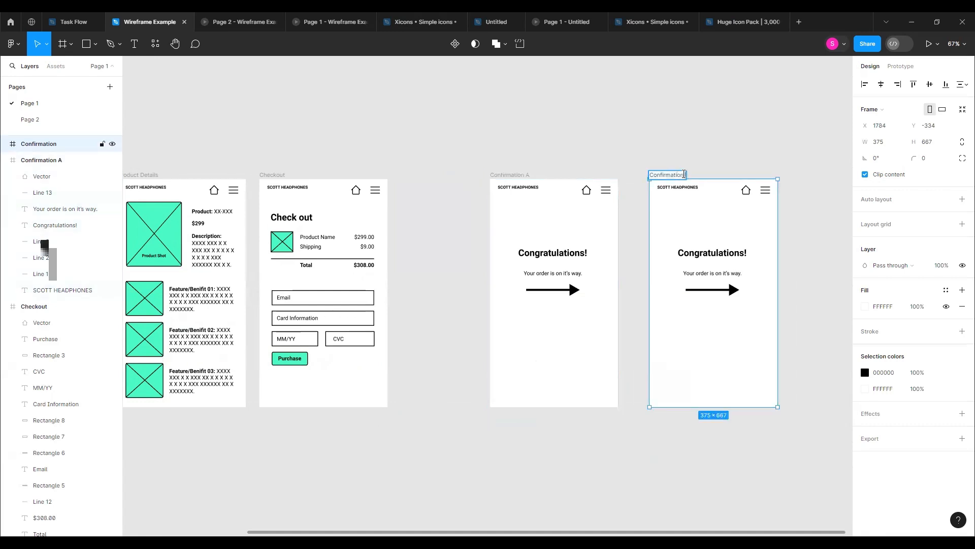
left_click(639, 250)
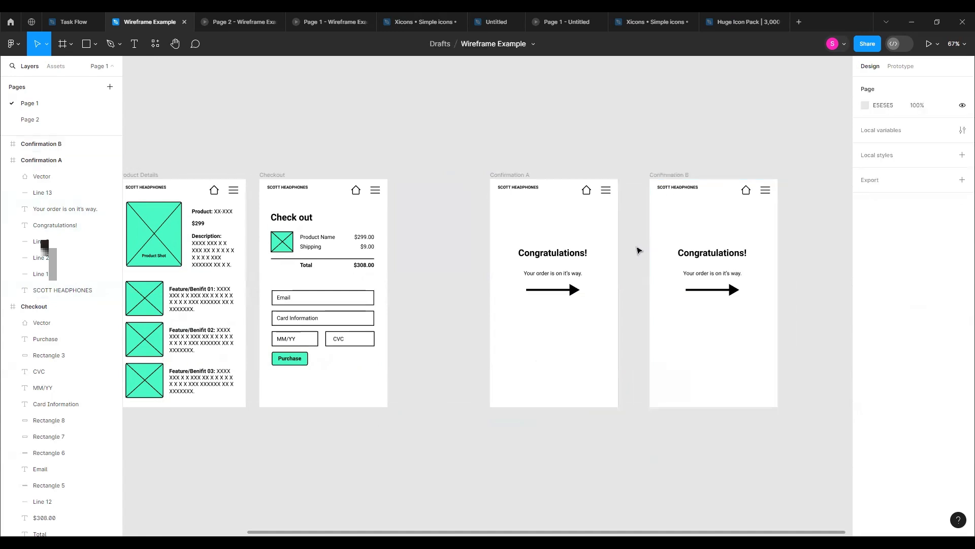
left_click(566, 290)
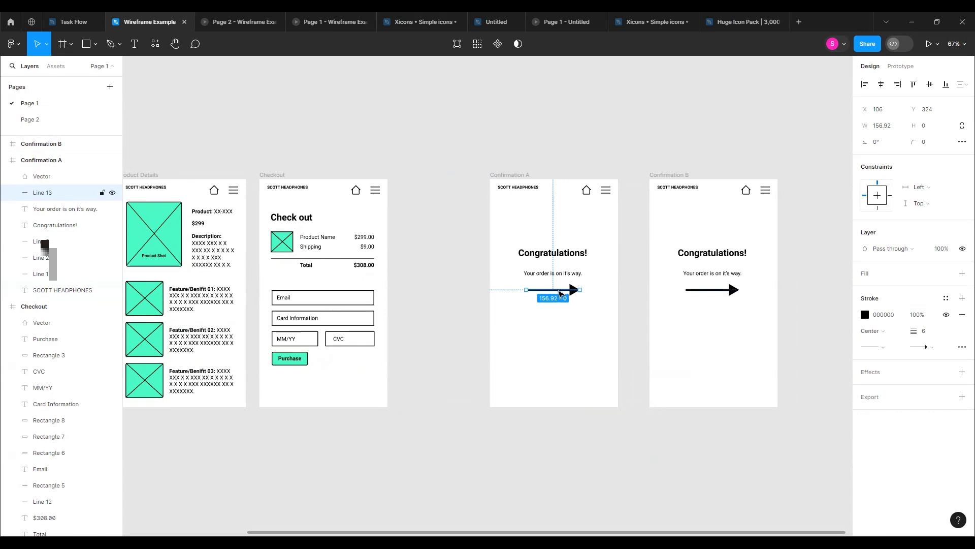
left_click_drag(560, 293, 456, 269)
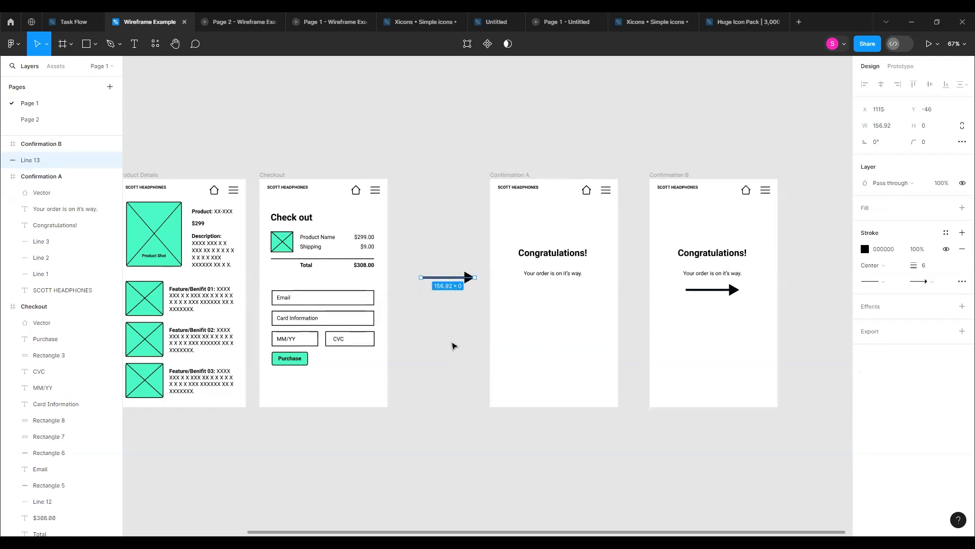
key("ctrl+z")
key("ctrl+z")
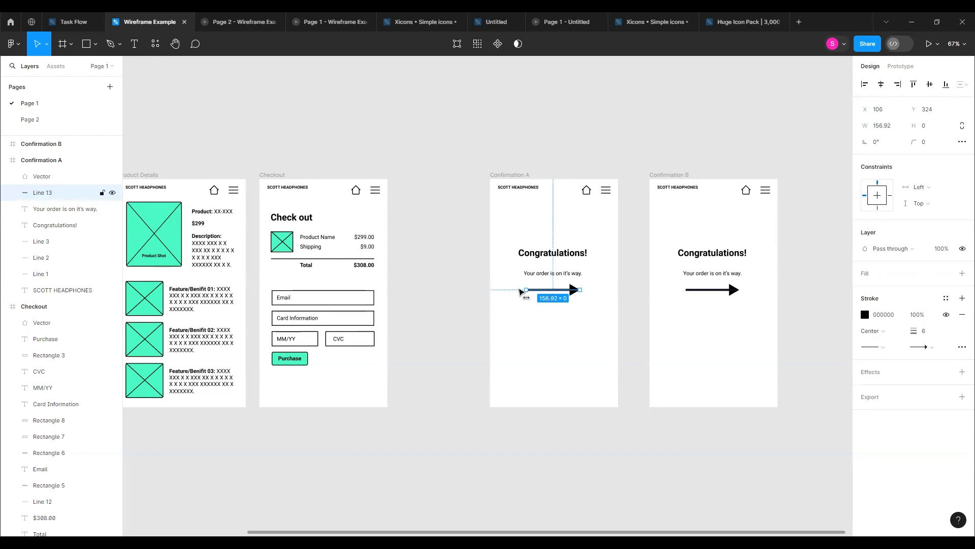
Move Confirmation A's arrow straight left outside the frame and nest its Line 13 layer back inside Confirmation A
left_click_drag(525, 291, 447, 290)
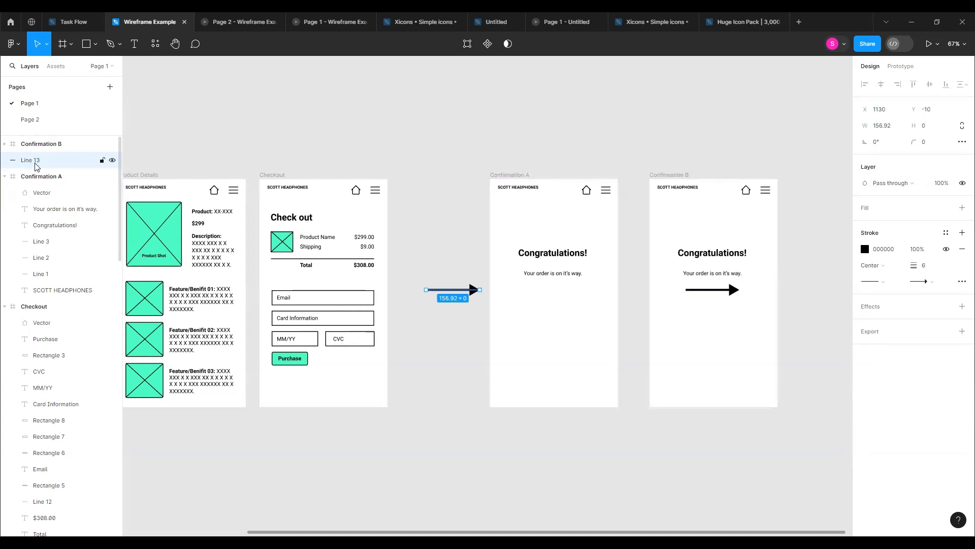
left_click_drag(35, 166, 42, 193)
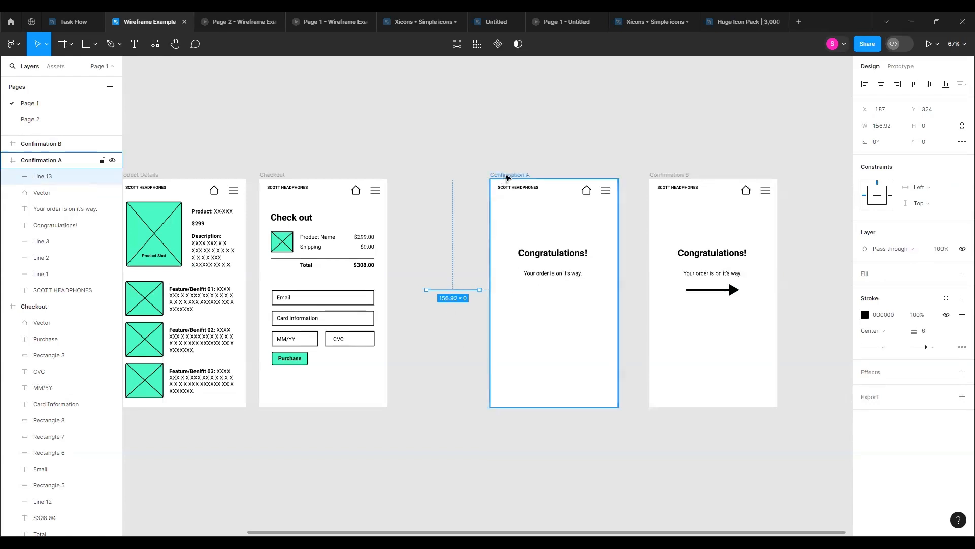
left_click(507, 176)
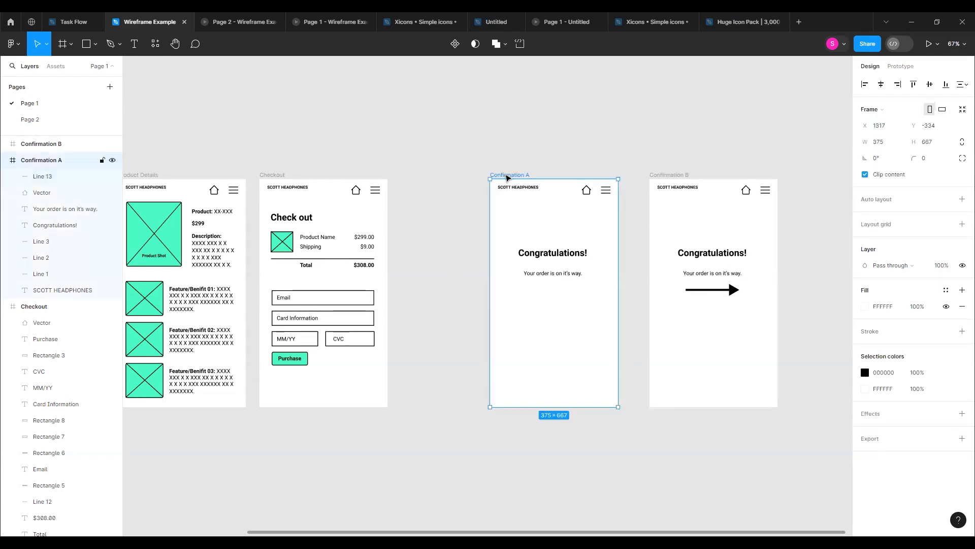
Disable Clip content on the Confirmation A frame so its outside arrow shows, and switch to prototype editing
left_click(865, 175)
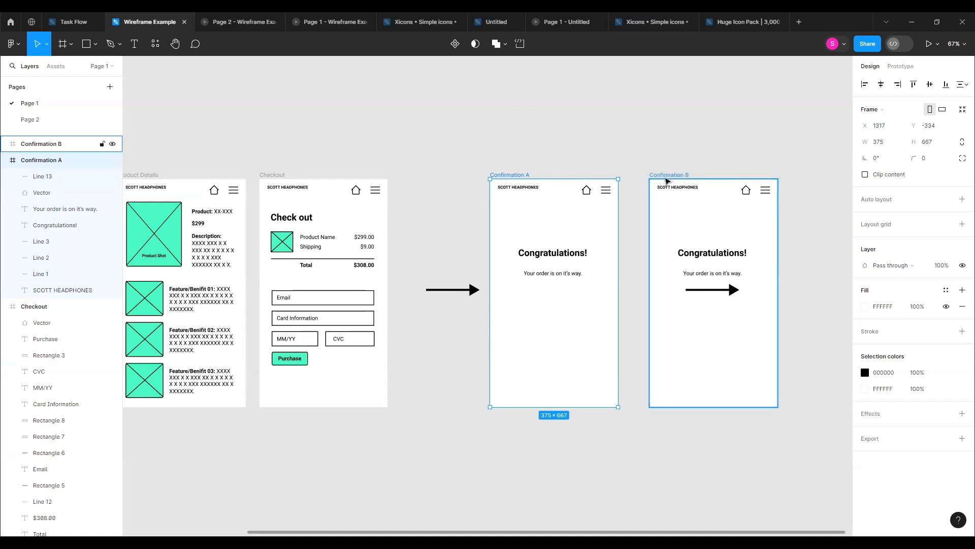
left_click(900, 67)
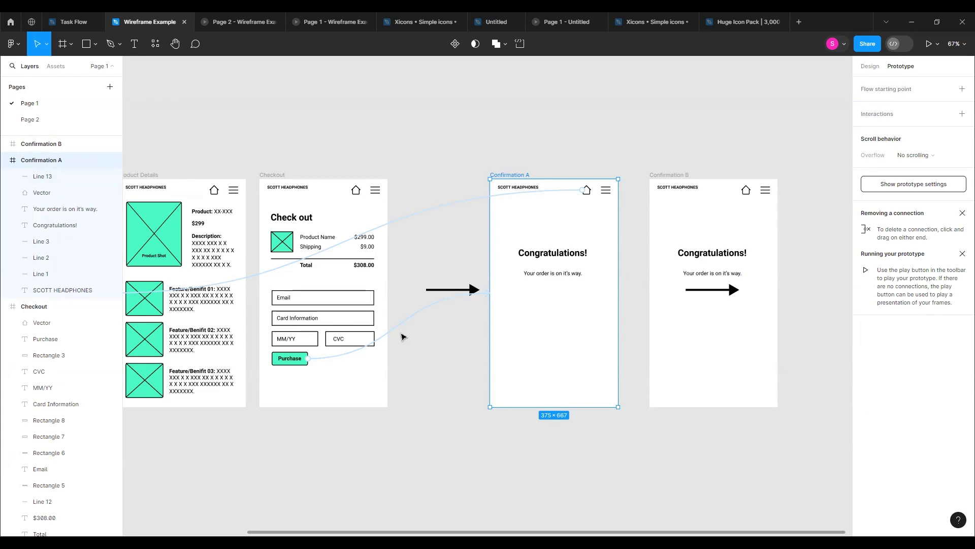
Remove the Purchase button's connection to Confirmation A and connect the button directly to Confirmation B
left_click(446, 302)
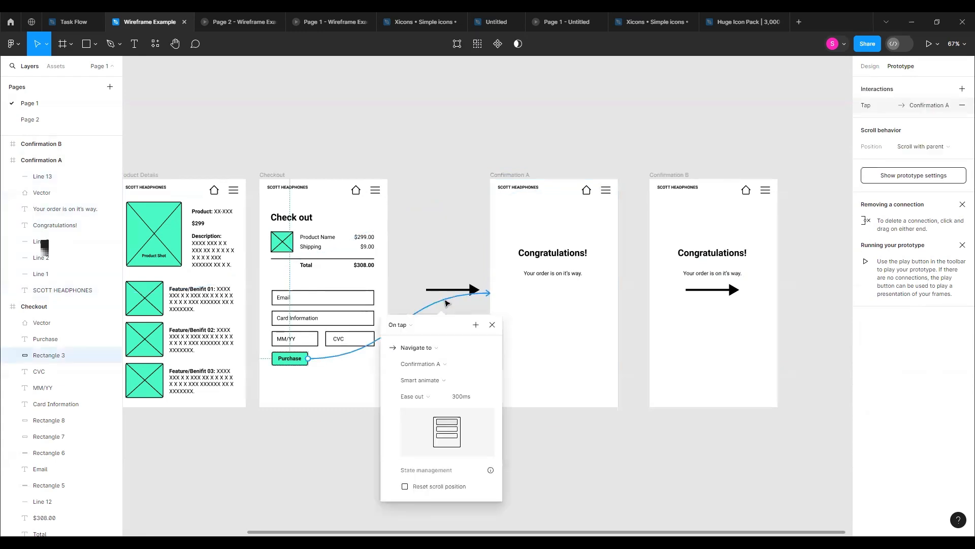
left_click_drag(489, 299, 438, 304)
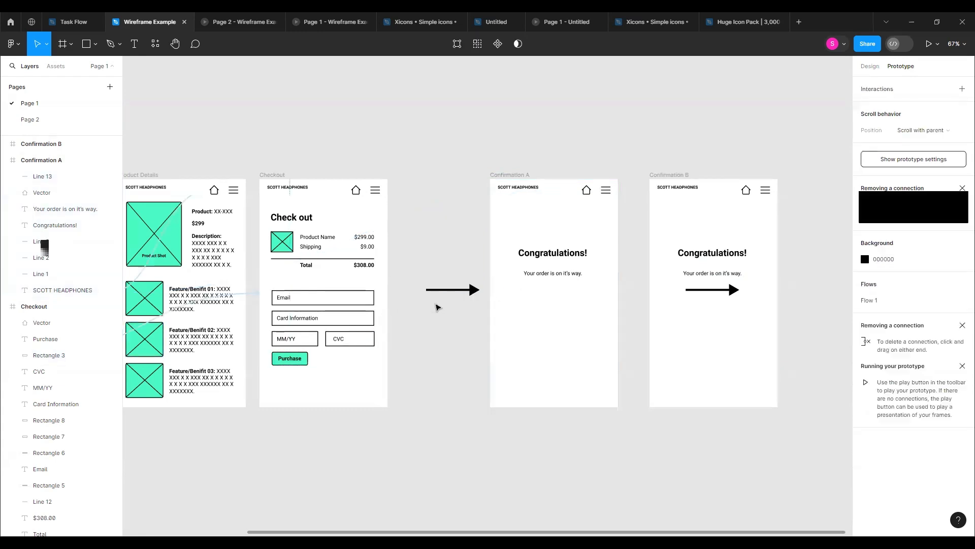
left_click(308, 362)
left_click_drag(309, 359, 671, 316)
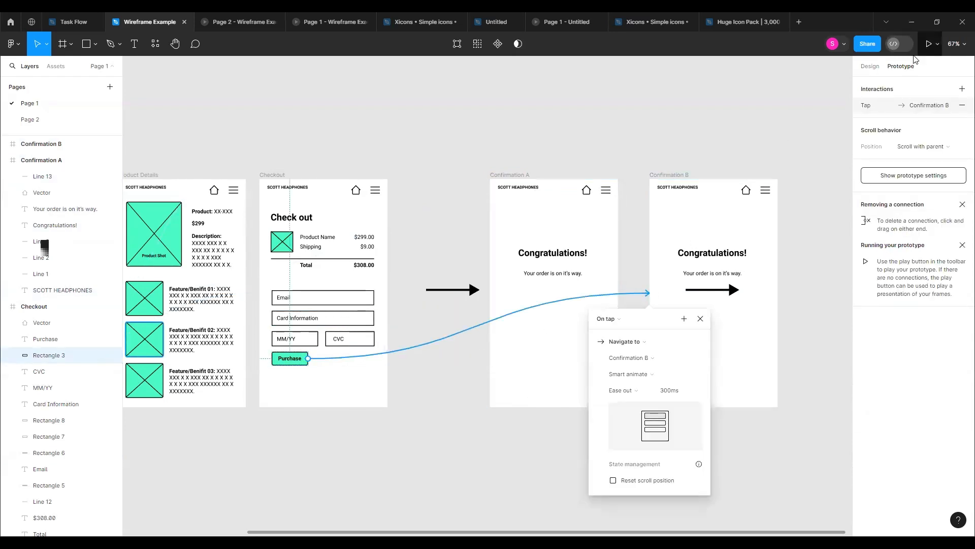
In the Page 1 prototype presentation, go back to Checkout and trigger Purchase to check the transition
left_click(349, 17)
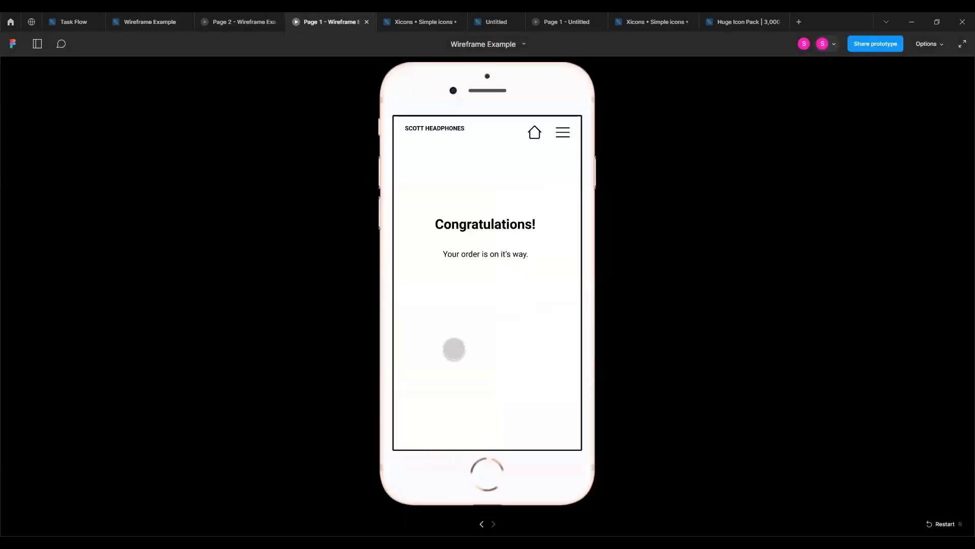
left_click(450, 351)
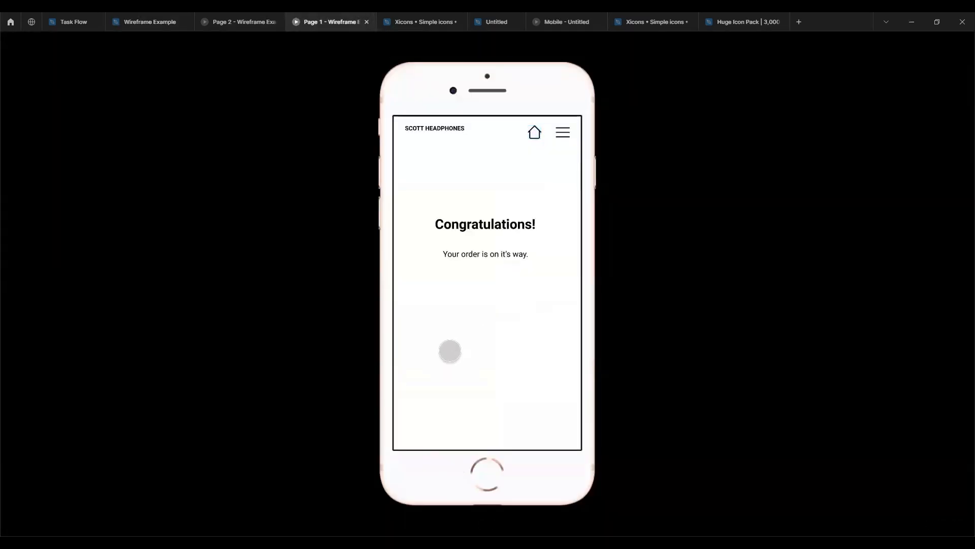
key("Left")
left_click(437, 380)
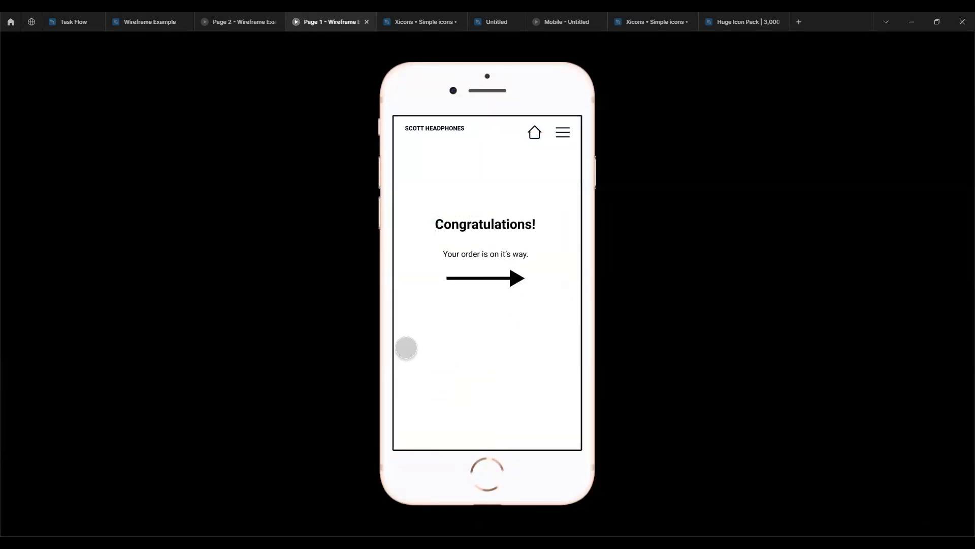
Back in the Wireframe Example file, redirect the Purchase button's connection to Confirmation A
left_click(150, 22)
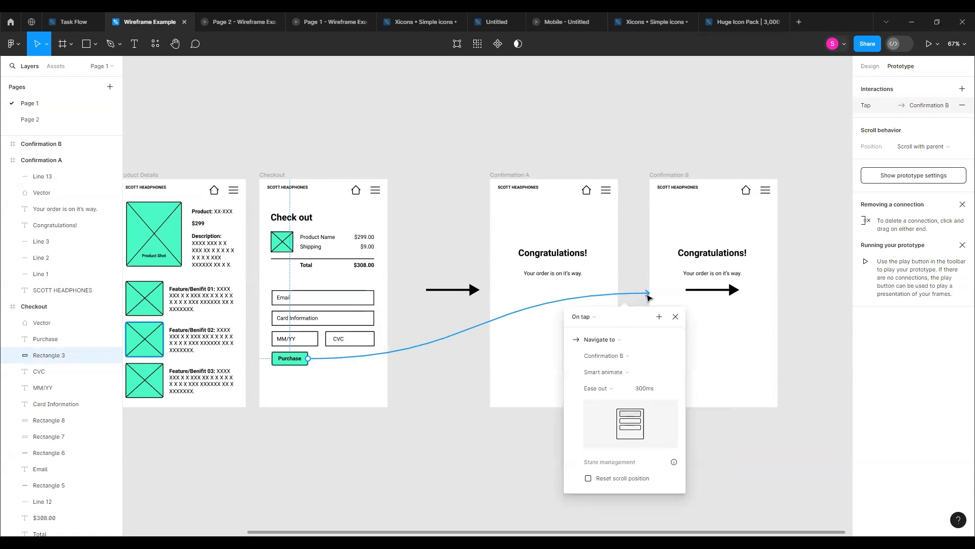
left_click_drag(648, 295, 470, 313)
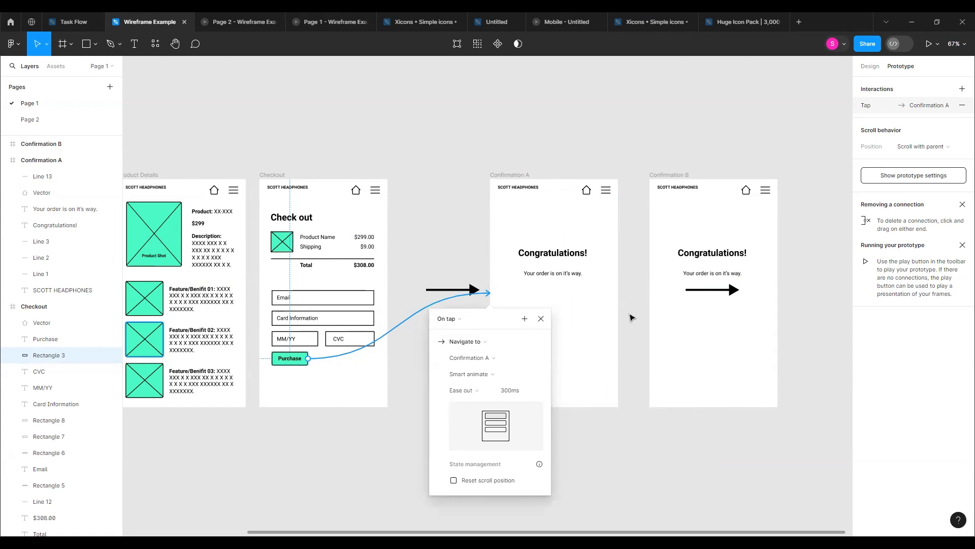
Connect the Confirmation A frame to Confirmation B with an After delay trigger of 800 ms and Smart animate
left_click(619, 300)
left_click(512, 175)
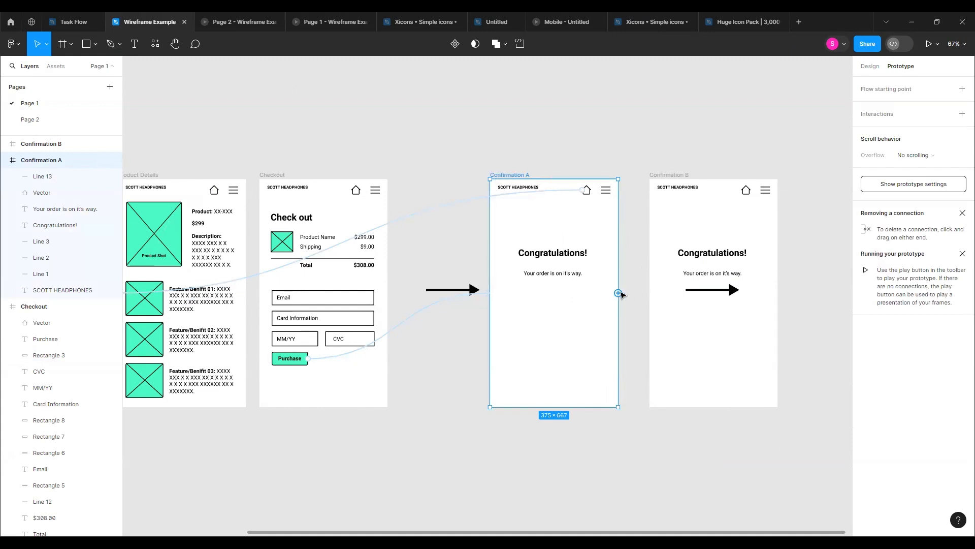
left_click_drag(618, 293, 666, 299)
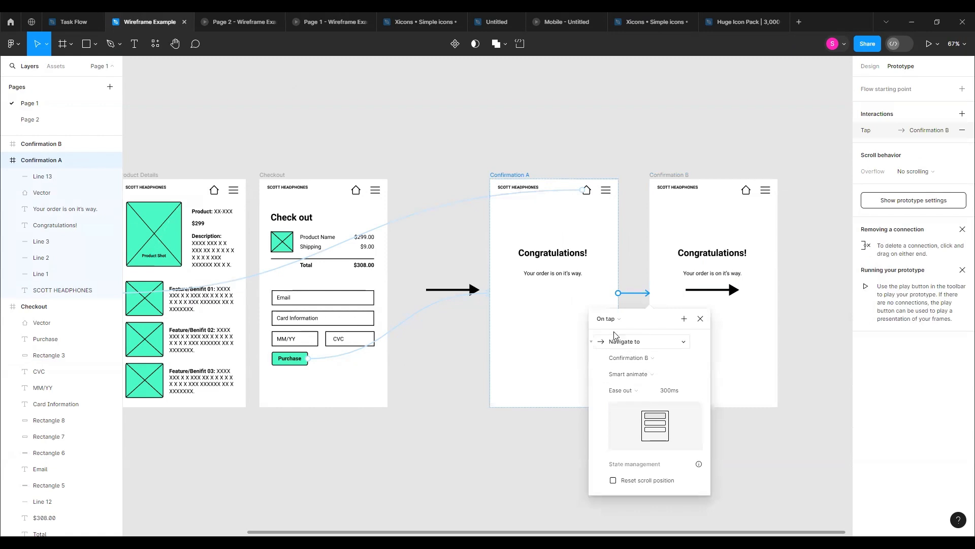
left_click(621, 319)
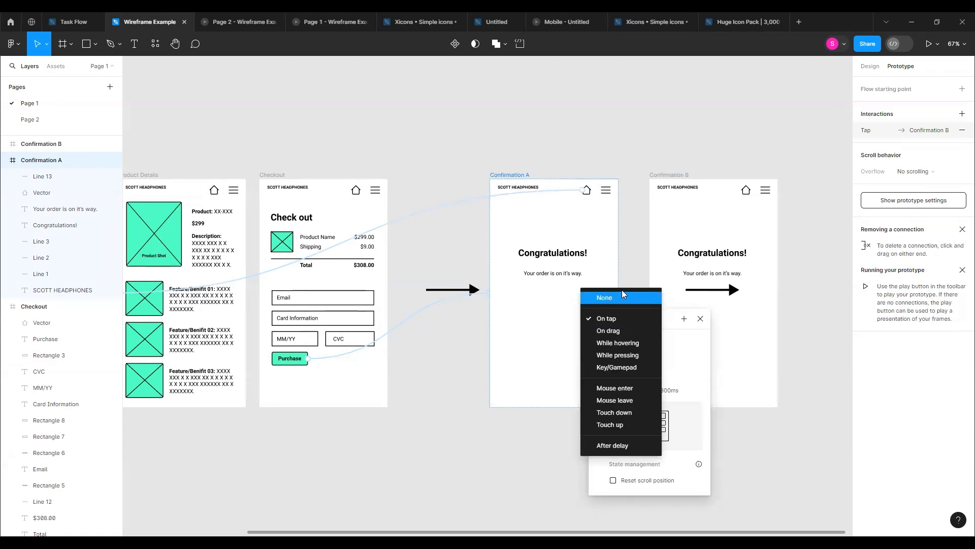
left_click(612, 446)
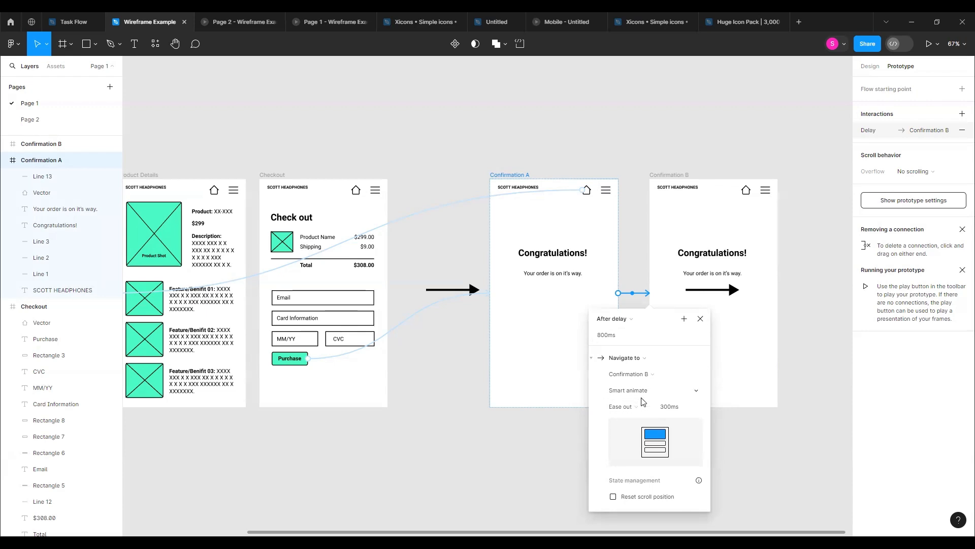
left_click(654, 391)
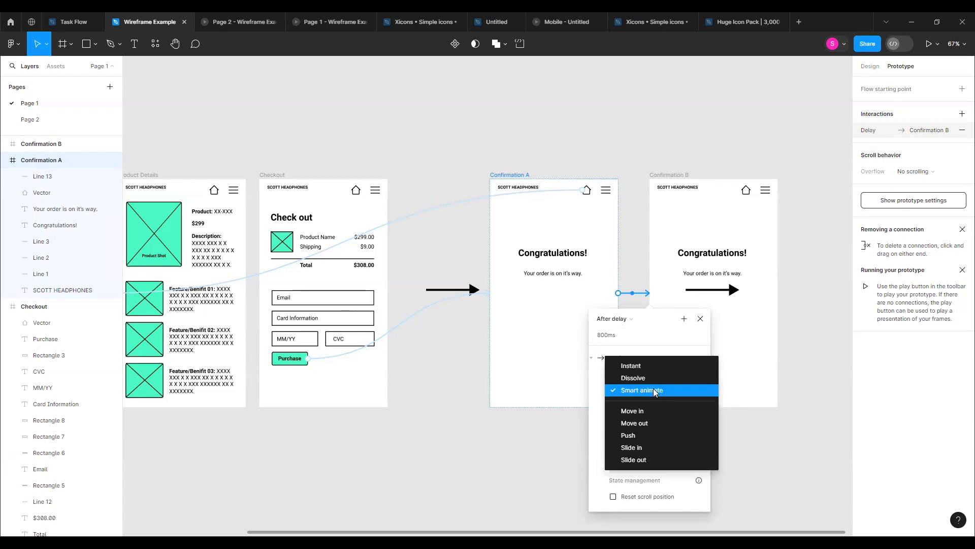
left_click(652, 389)
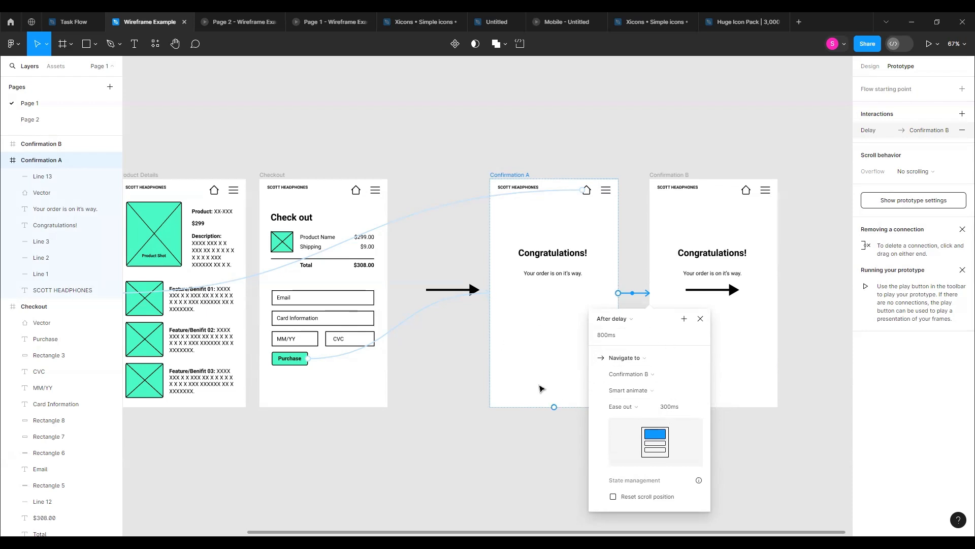
left_click(540, 358)
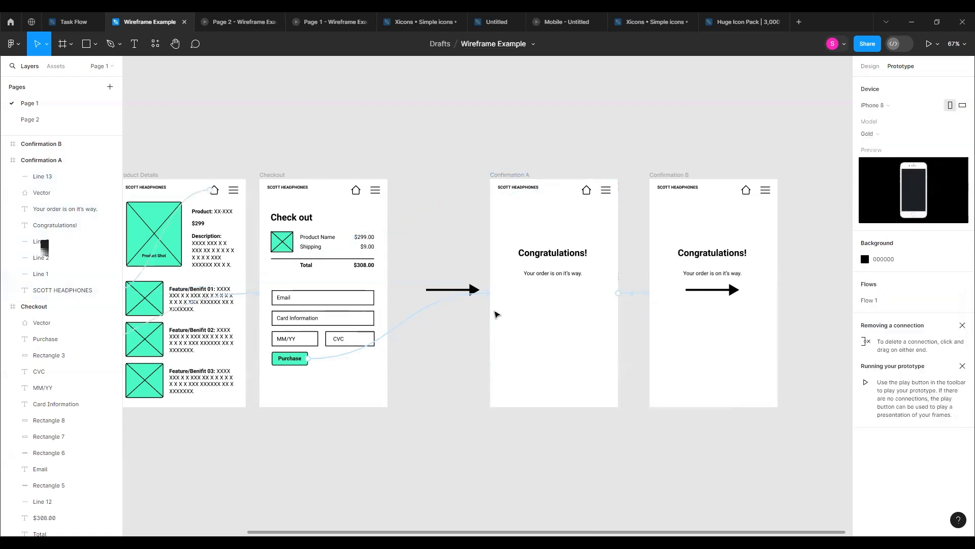
left_click(510, 174)
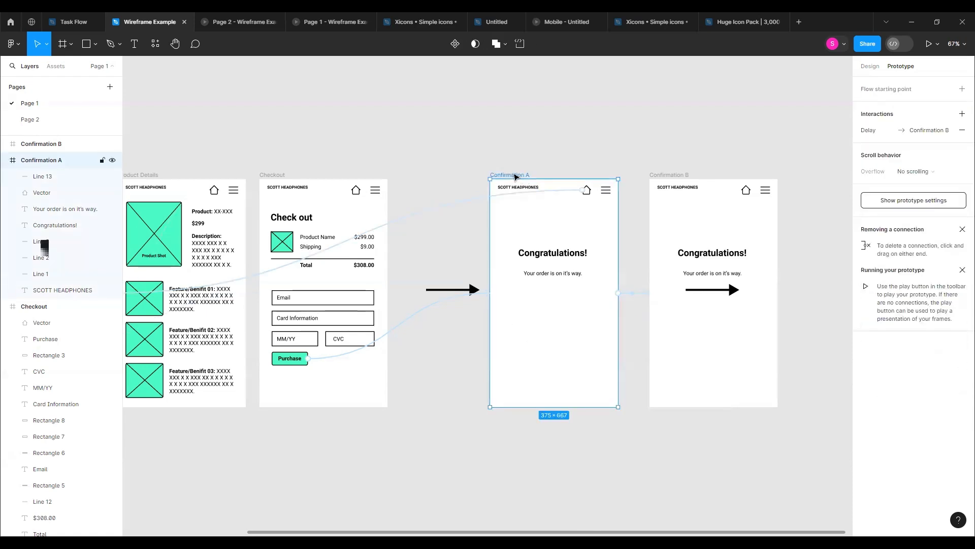
left_click(463, 337)
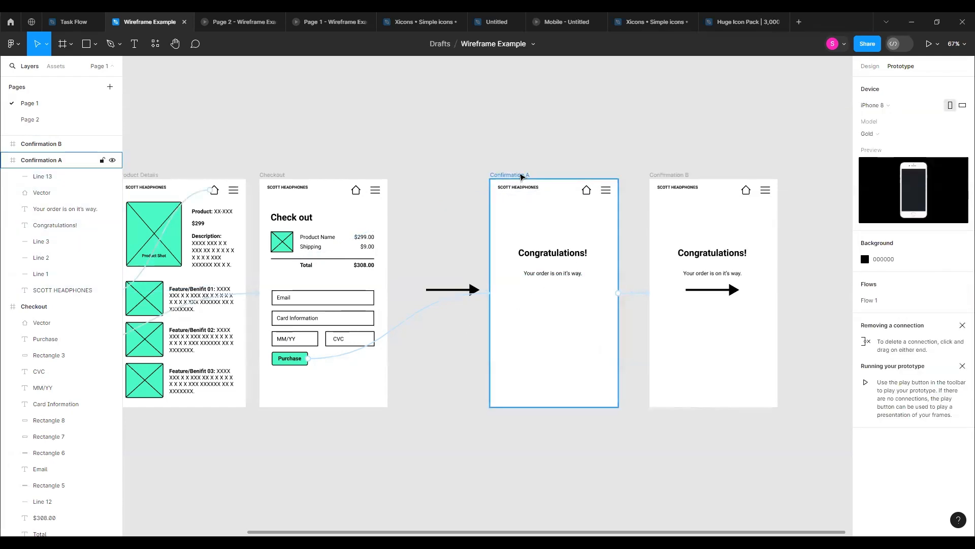
left_click(521, 176)
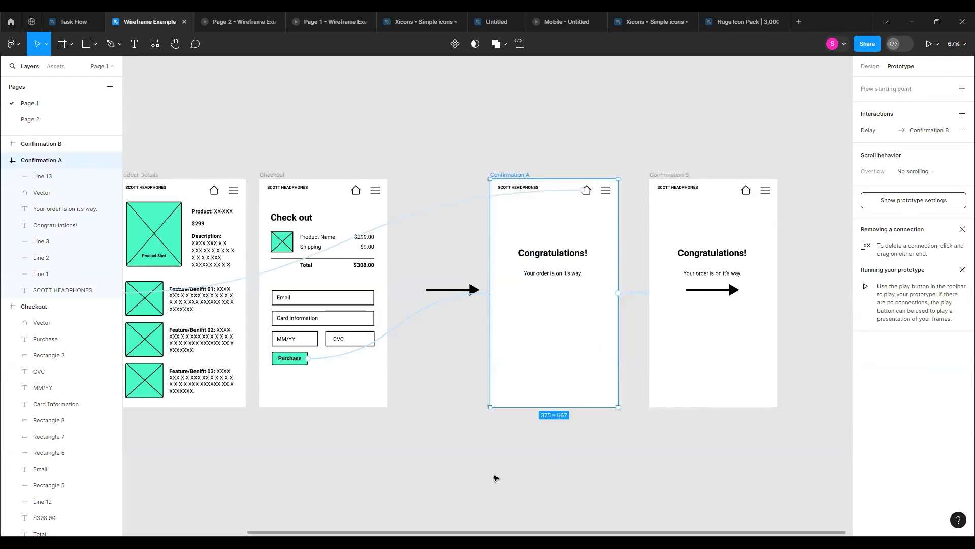
left_click(300, 386)
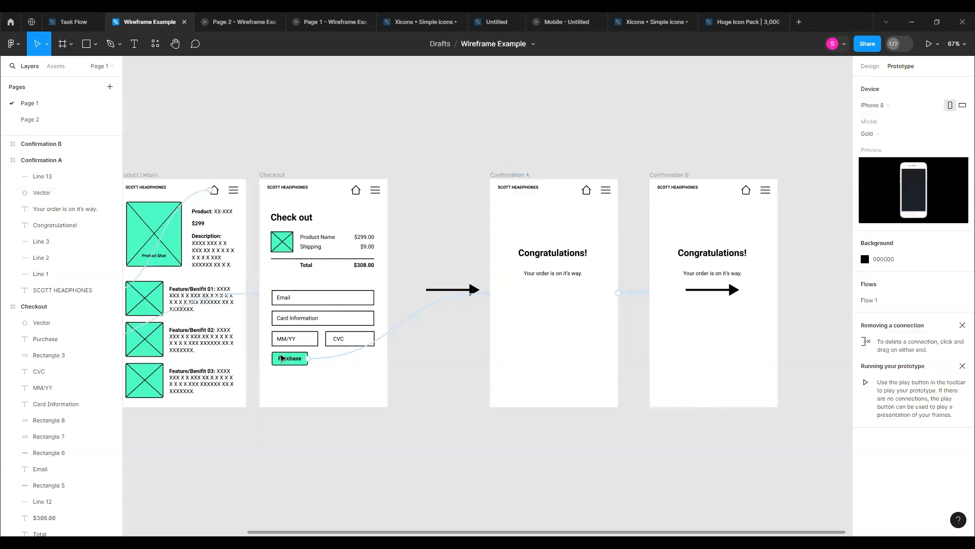
Play the Page 1 prototype from Product Details through Checkout and trigger Purchase to check the delayed arrow animation
left_click(265, 175)
left_click(324, 20)
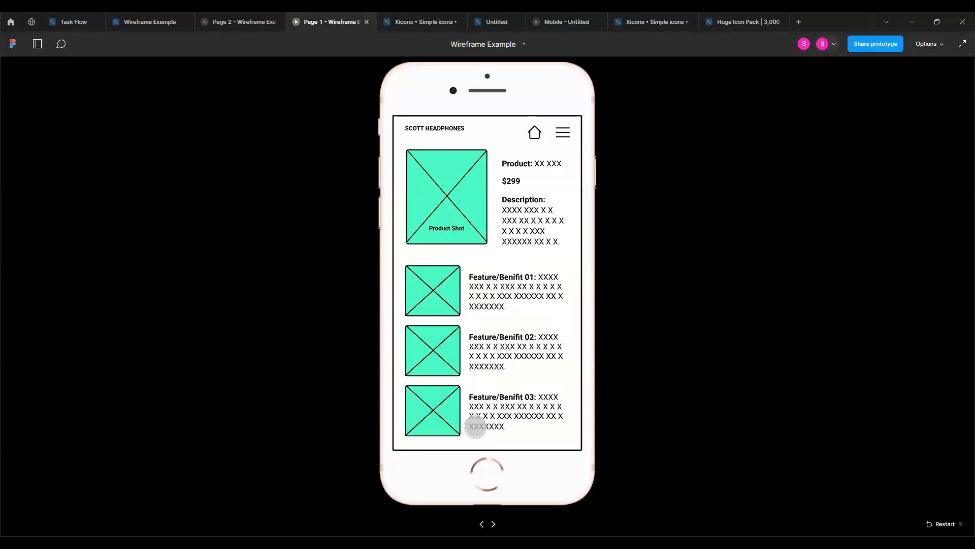
left_click(475, 424)
left_click(445, 380)
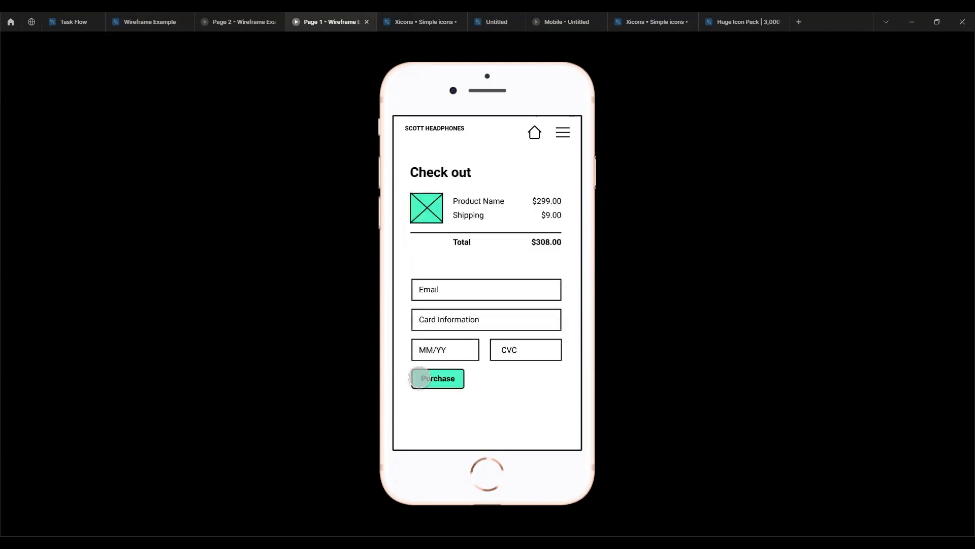
left_click(417, 385)
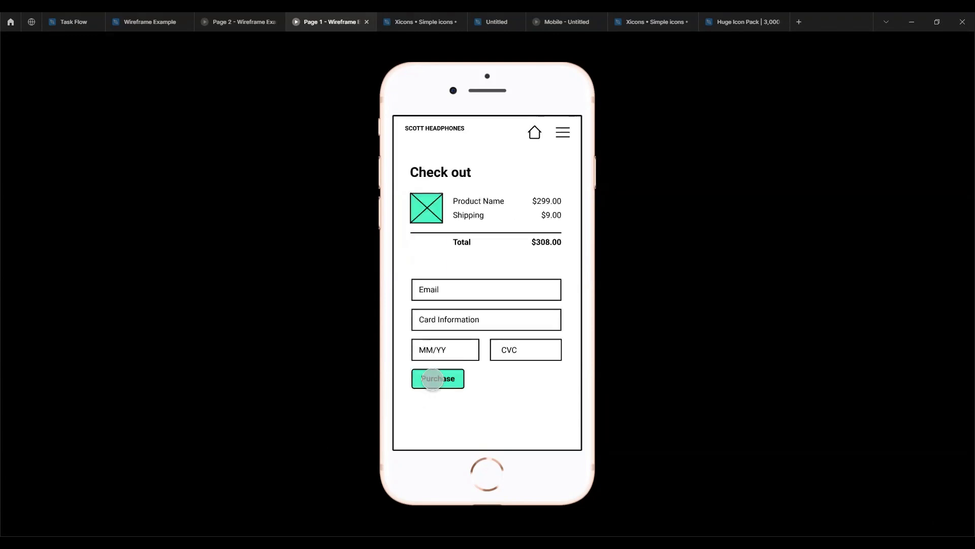
left_click(433, 379)
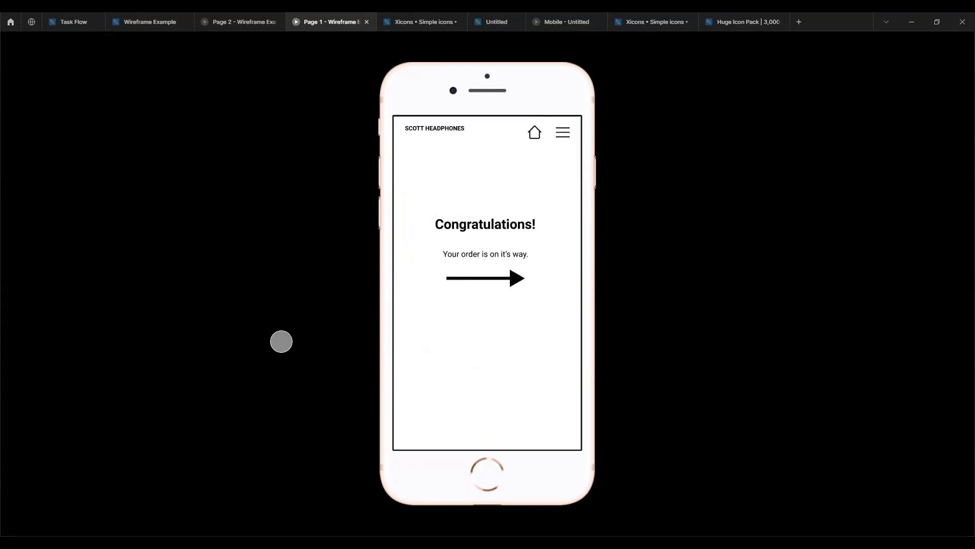
In the Wireframe Example file, set the delay on the Confirmation A to Confirmation B connection to 100 ms
left_click(166, 20)
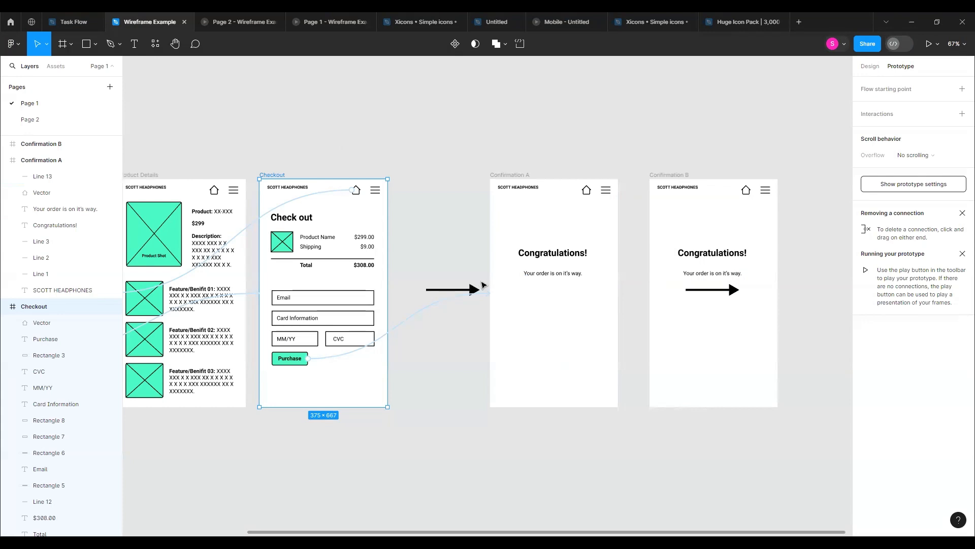
left_click(612, 294)
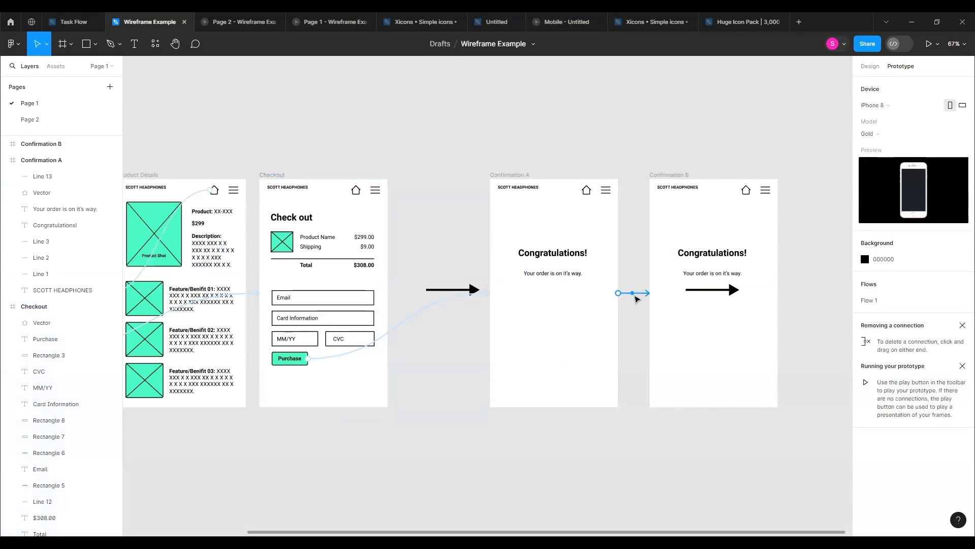
left_click(633, 293)
left_click(589, 338)
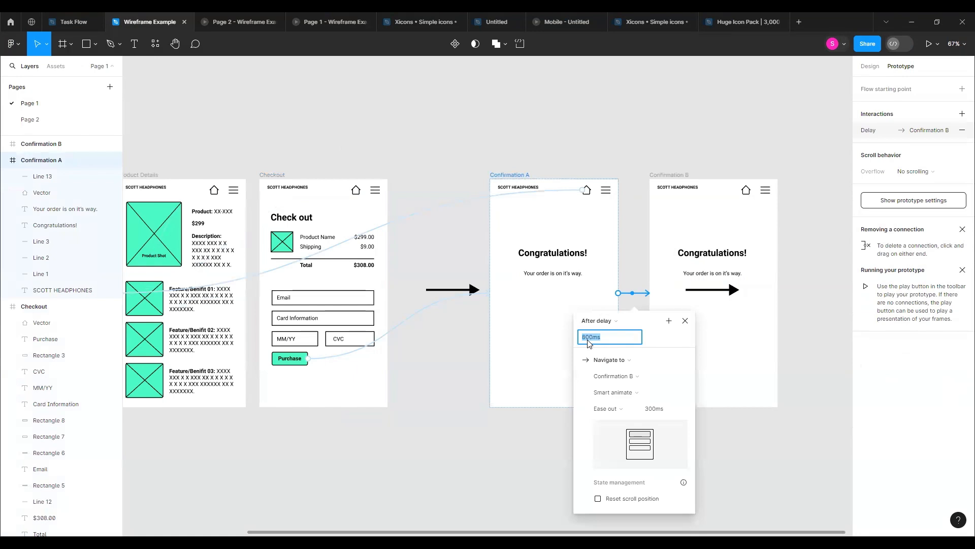
type("100")
left_click(748, 439)
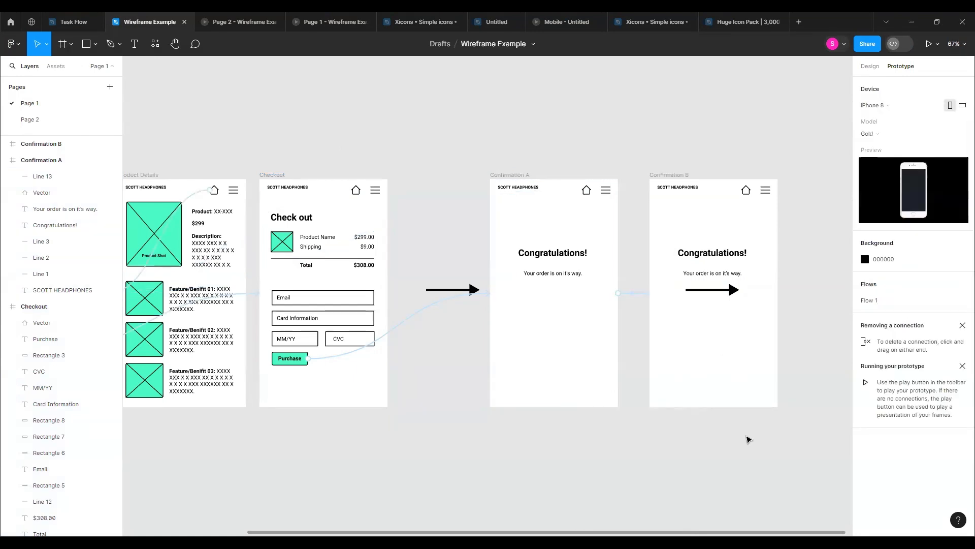
Return the Page 1 prototype to Checkout and trigger Purchase again to check the arrow's timing
left_click(328, 22)
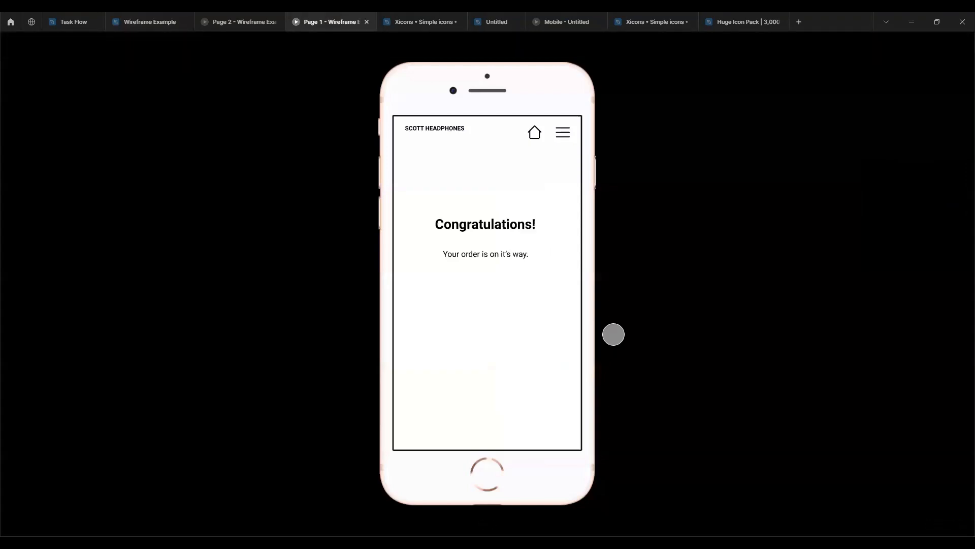
key("Left")
key("Left")
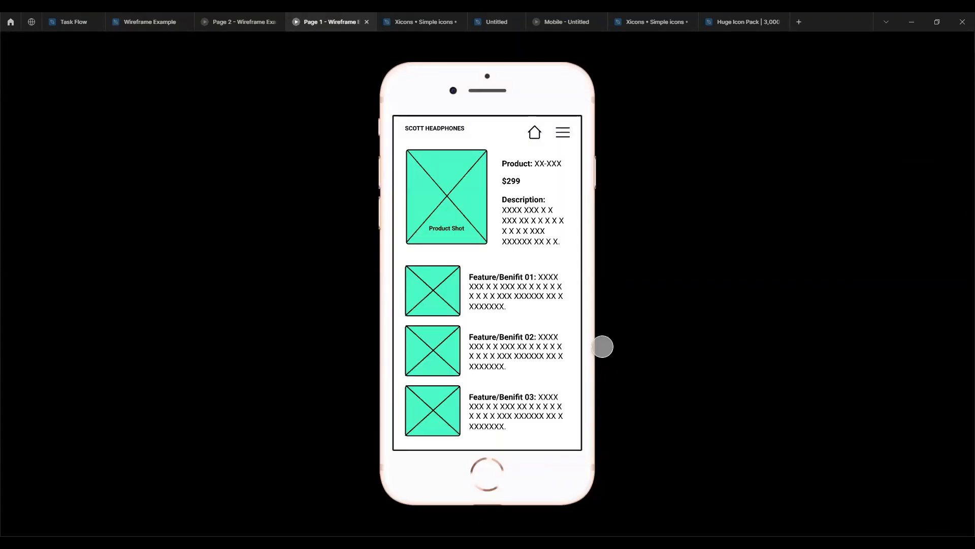
key("Right")
left_click(435, 378)
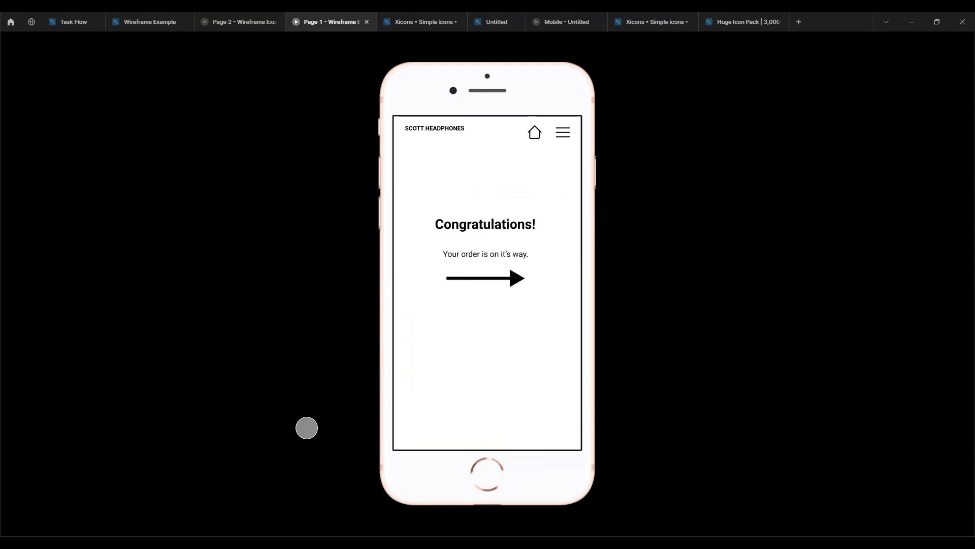
In the Wireframe Example file, move Confirmation A's arrow right to about X -111, overlapping the frame's left edge, and open its design properties
left_click(163, 16)
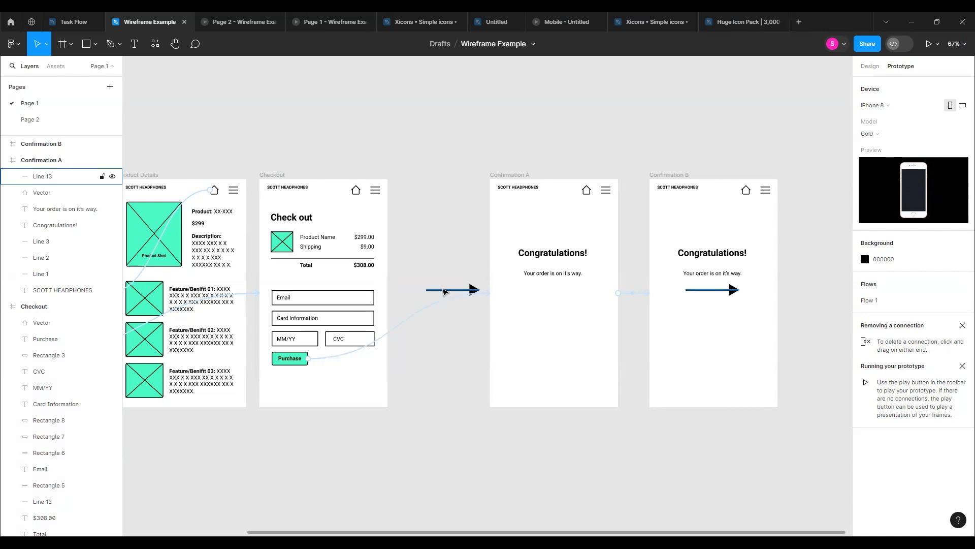
left_click(444, 292)
left_click_drag(445, 292, 470, 292)
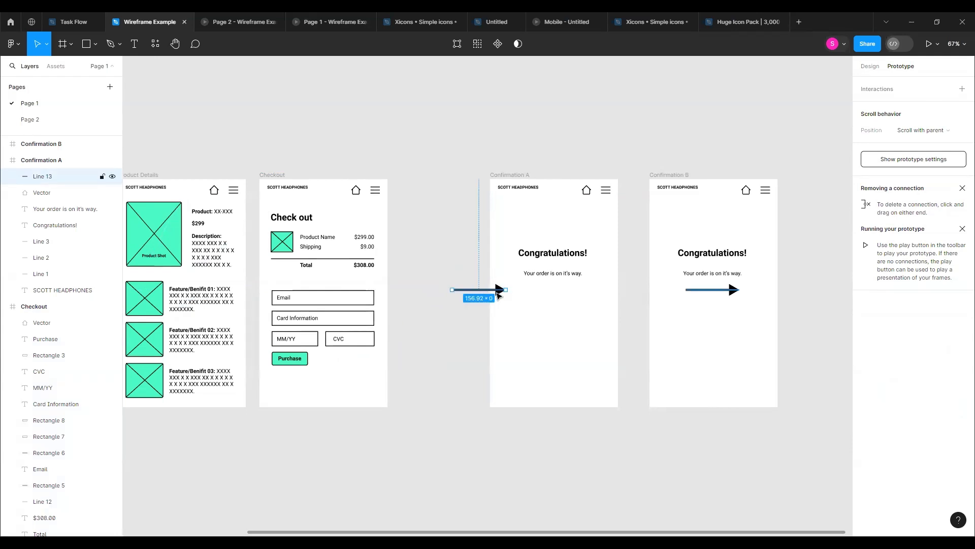
left_click(871, 66)
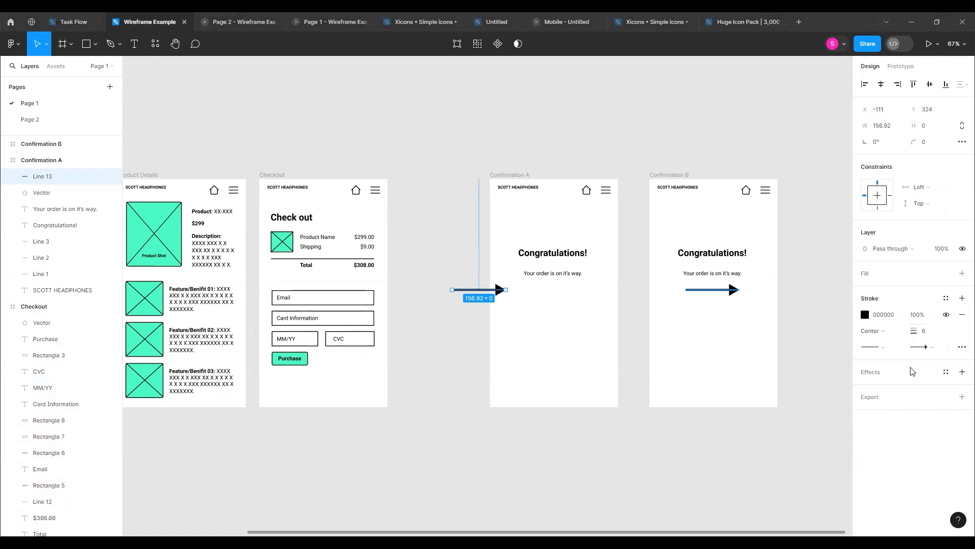
Change the stroke of Confirmation A's arrow to red C93B3B at 49% opacity
left_click(921, 316)
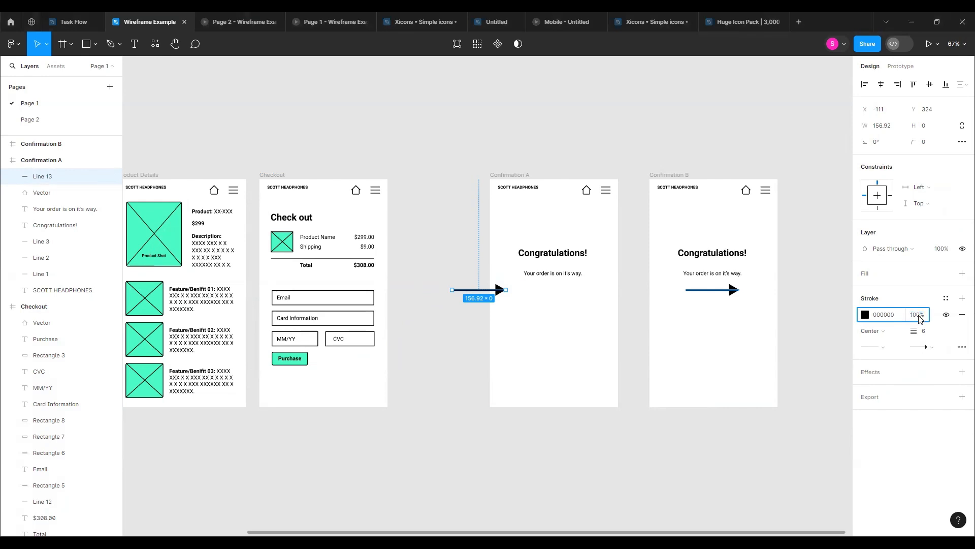
left_click(894, 317)
left_click(865, 315)
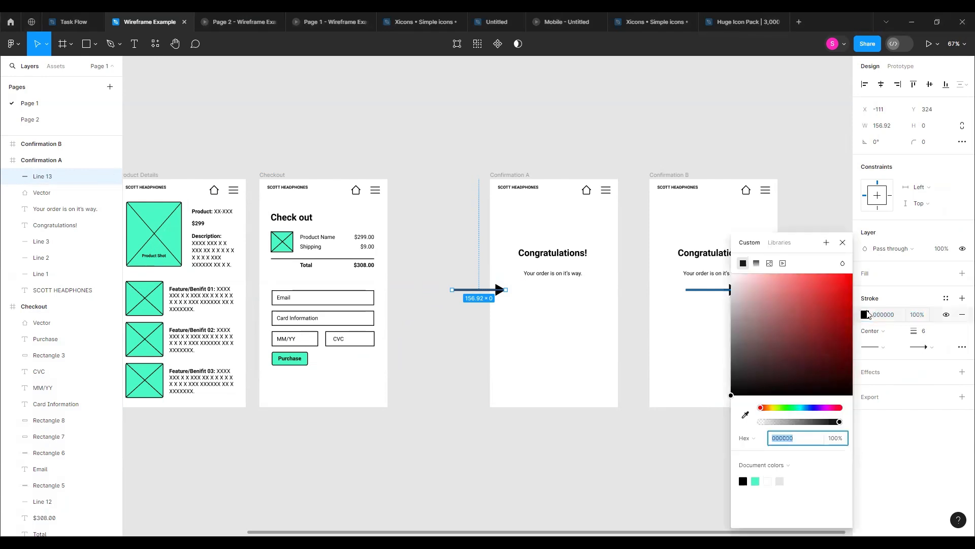
mouse_move(839, 422)
left_mouse_down()
mouse_move(786, 424)
mouse_move(799, 420)
left_mouse_up()
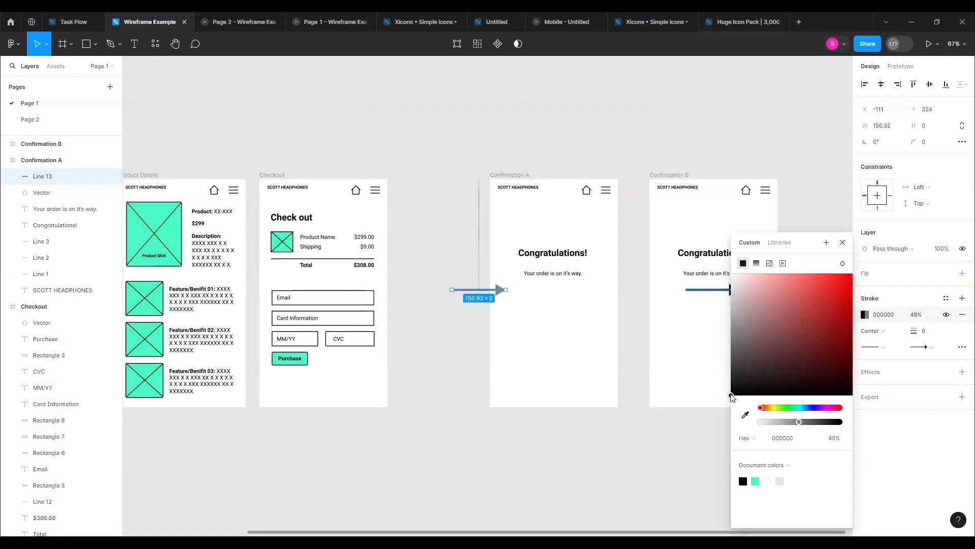
mouse_move(731, 396)
left_mouse_down()
mouse_move(764, 361)
mouse_move(807, 340)
mouse_move(811, 313)
mouse_move(801, 312)
mouse_move(818, 299)
left_mouse_up()
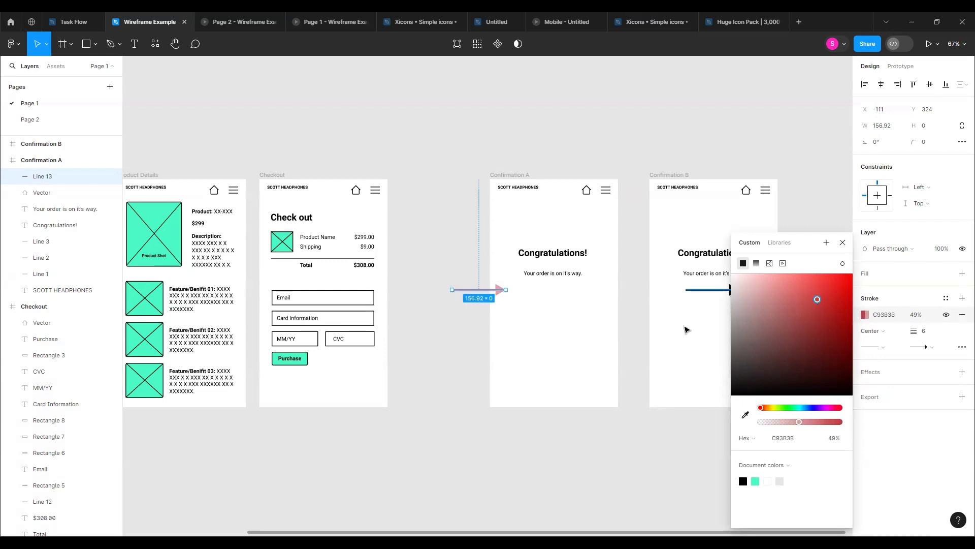
left_click(691, 330)
Copy the stroke colour C93B3B from Confirmation A's arrow and apply it to Confirmation B's arrow
left_click(717, 292)
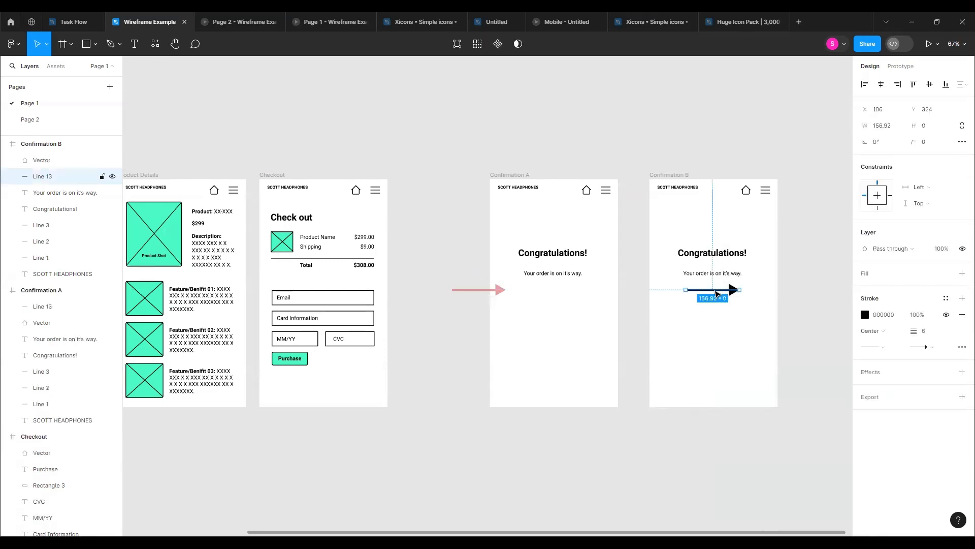
left_click(502, 293)
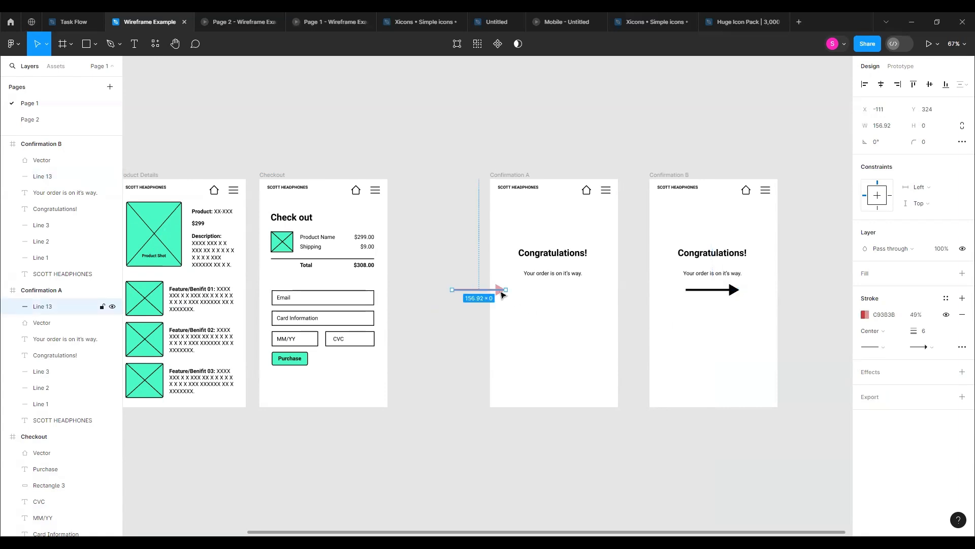
left_click(474, 303)
left_click(466, 289)
left_click(890, 315)
key("ctrl+c")
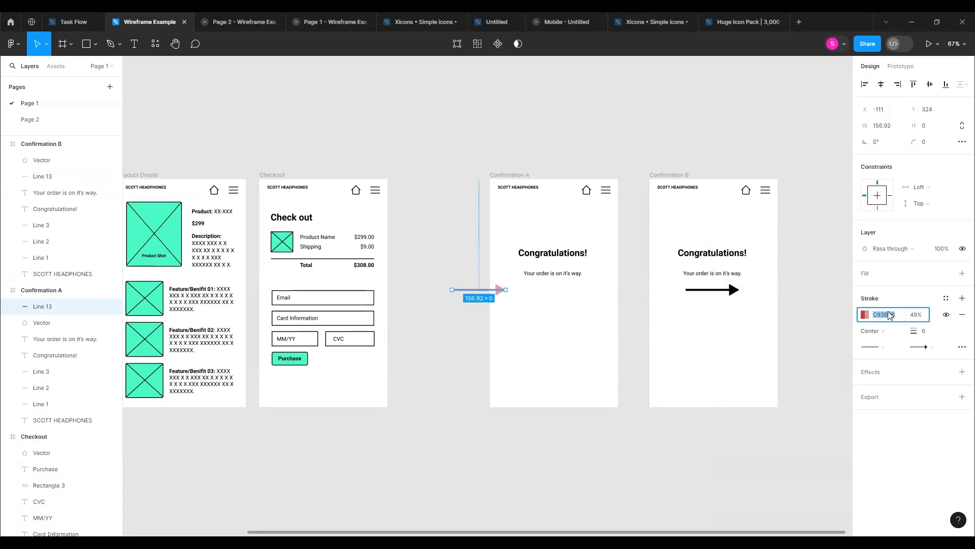
left_click(723, 293)
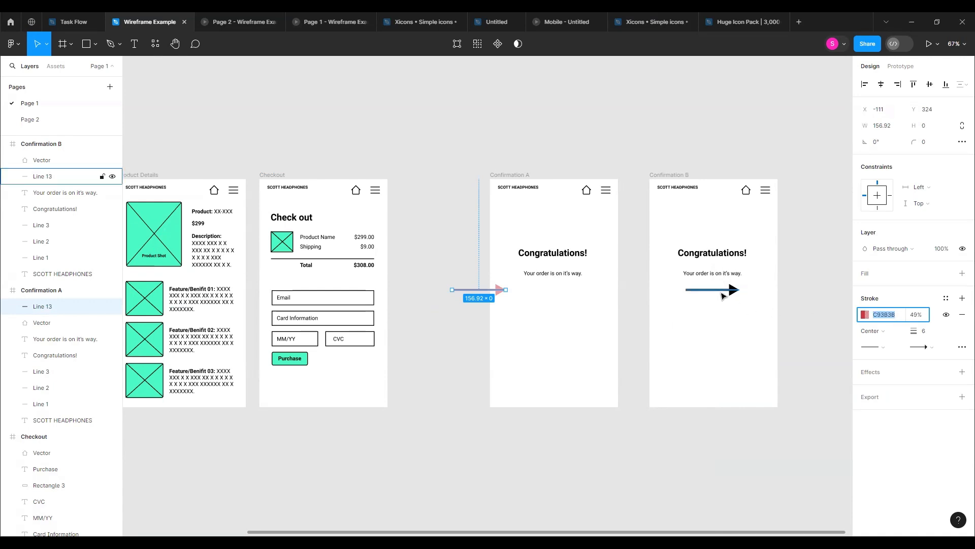
left_click(894, 314)
key("ctrl+v")
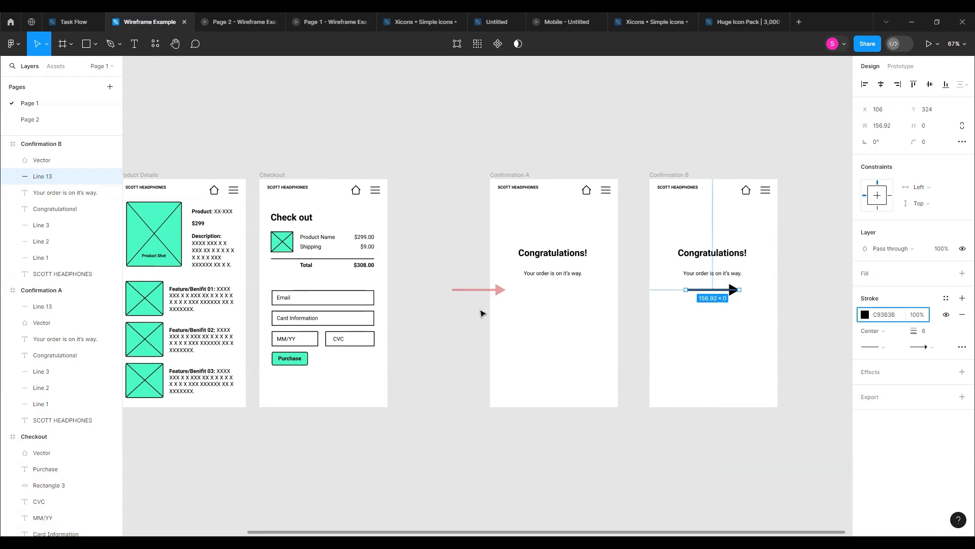
Inspect the stroke colour and opacity settings of Confirmation A's arrow
double_click(483, 293)
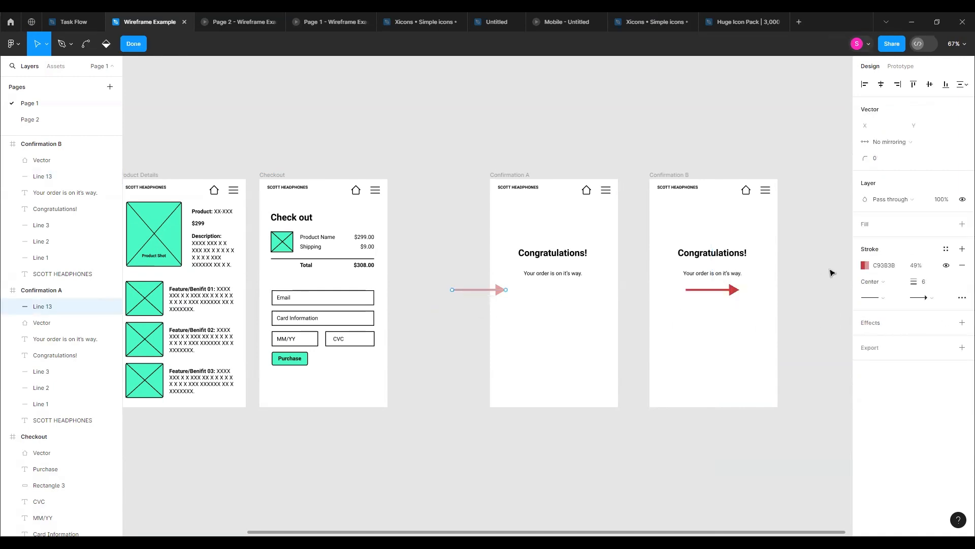
left_click(889, 264)
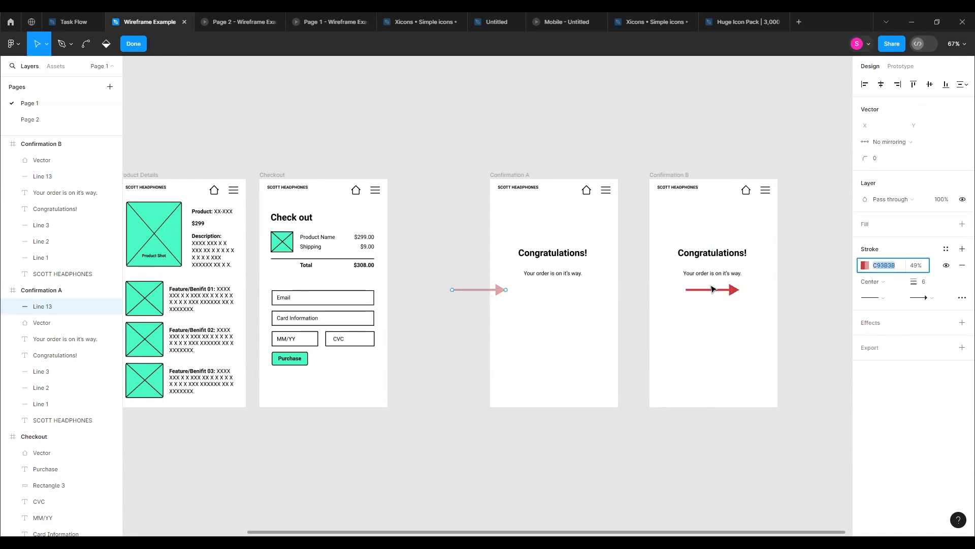
left_click(720, 291)
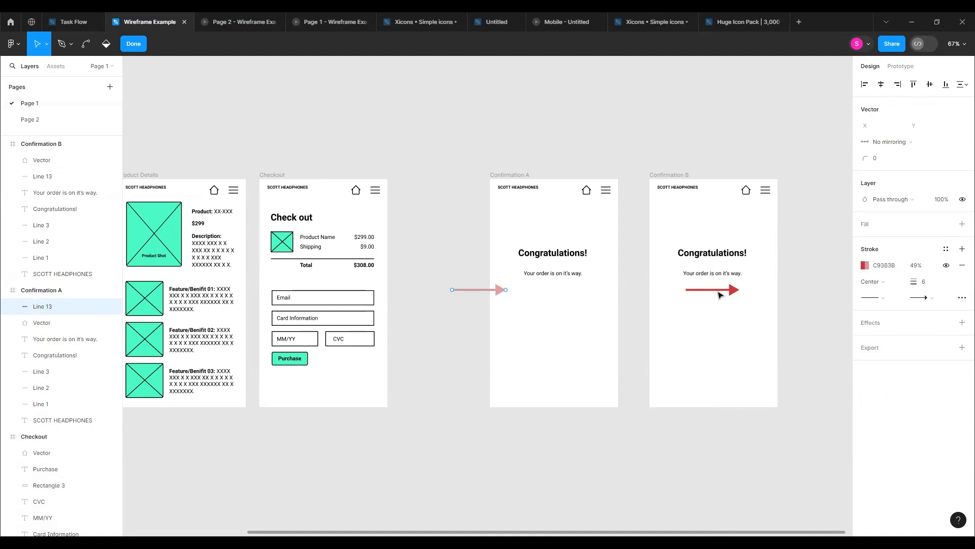
key("Escape")
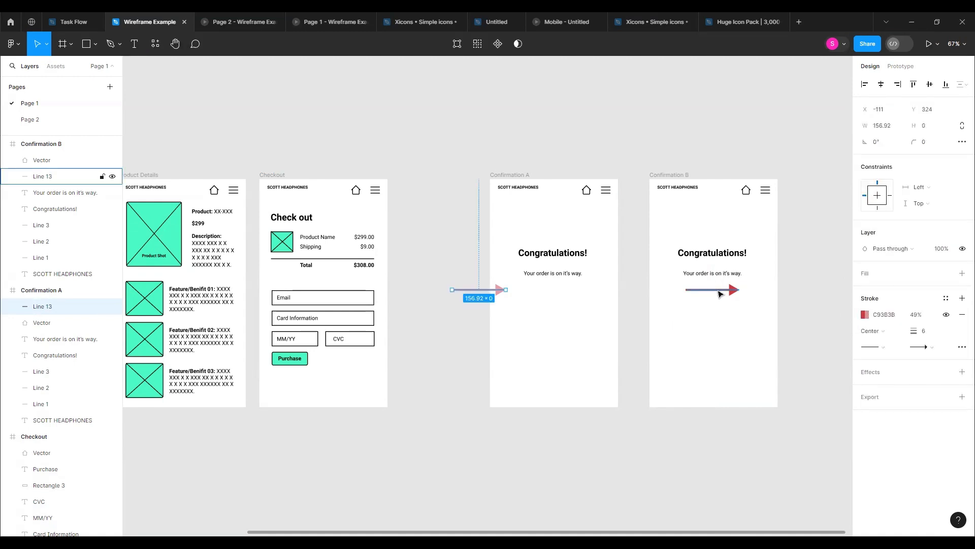
left_click(865, 315)
mouse_move(802, 422)
left_mouse_down()
mouse_move(860, 420)
mouse_move(775, 420)
mouse_move(803, 424)
left_mouse_up()
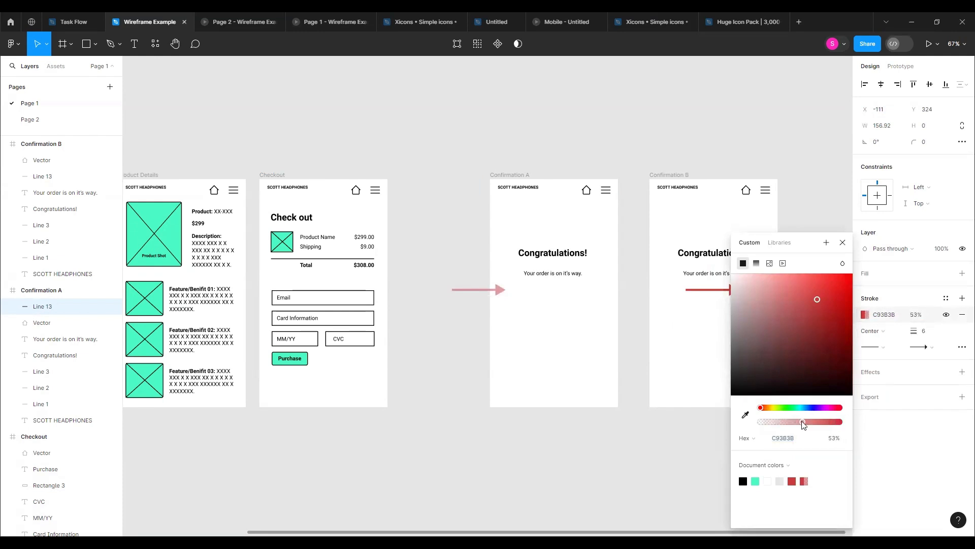
left_click(689, 323)
Inspect the stroke opacity of Confirmation B's arrow for comparison, and deselect the arrow
double_click(719, 290)
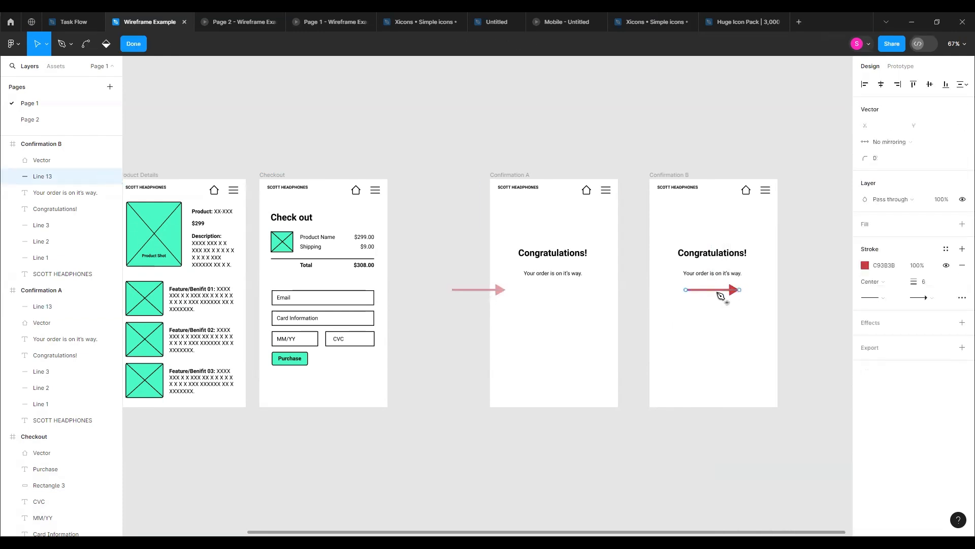
left_click(865, 267)
left_click(841, 423)
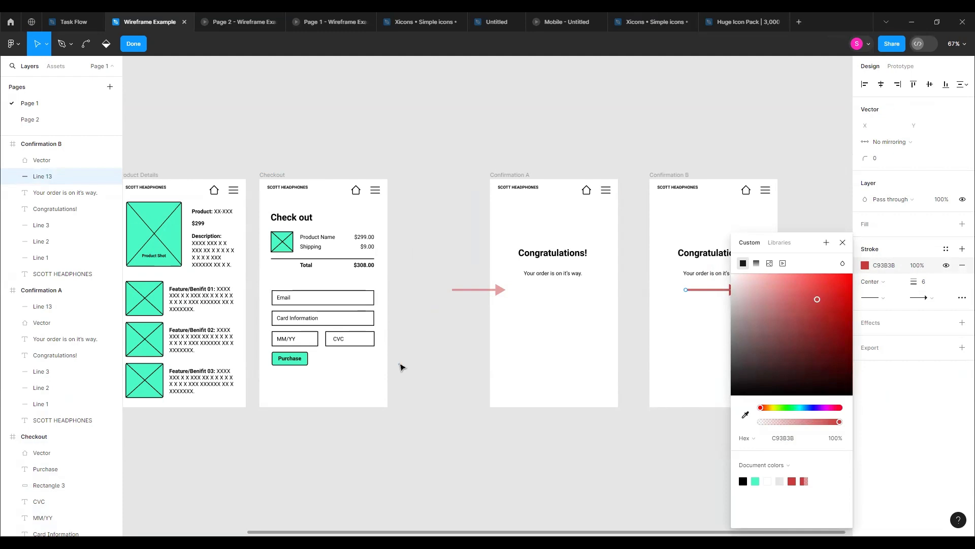
key("Escape")
left_click(841, 243)
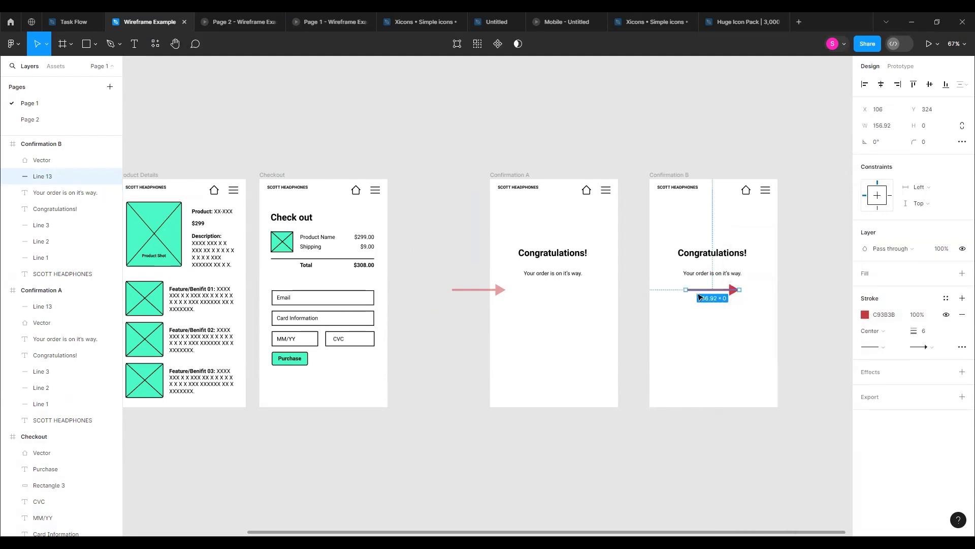
left_click(508, 362)
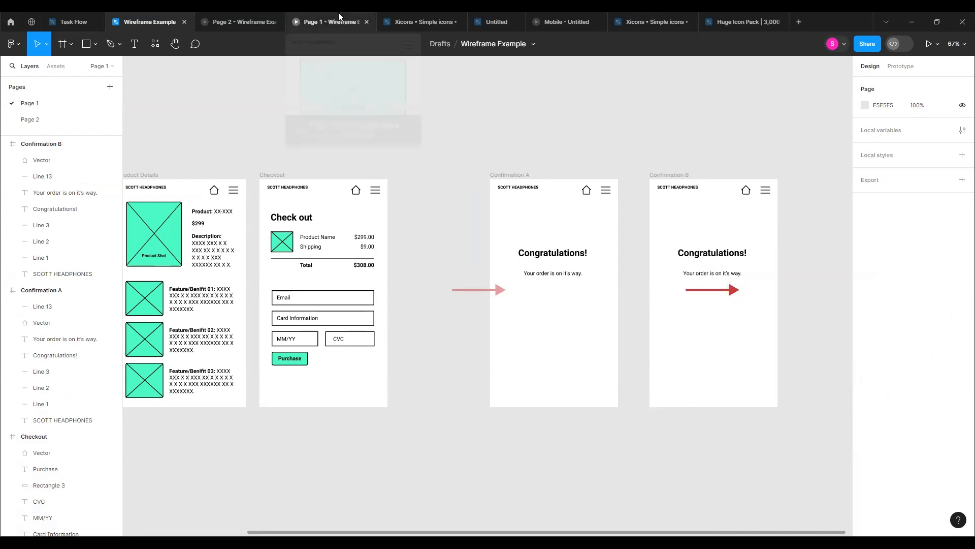
Return the Page 1 prototype to Checkout and trigger Purchase to check the arrow's colour and opacity transition
left_click(325, 18)
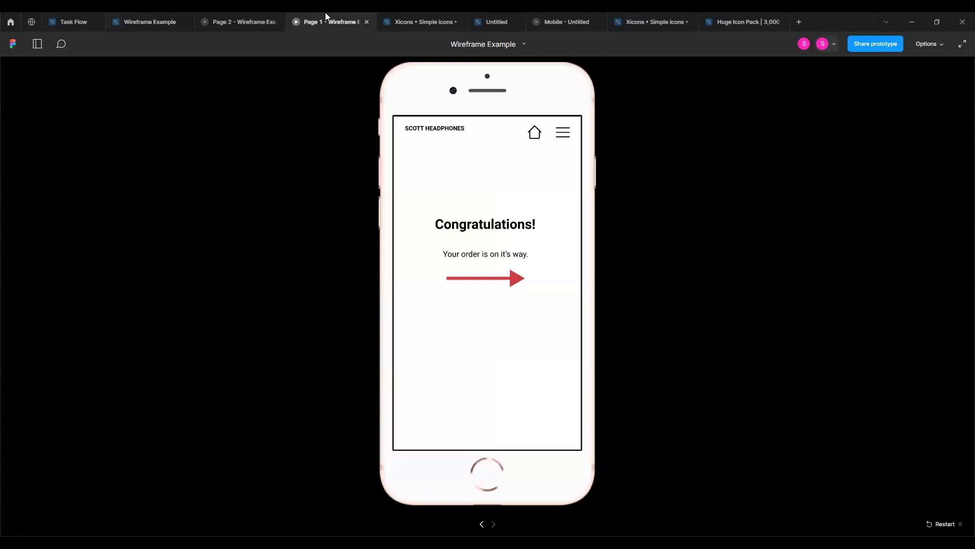
key("Left")
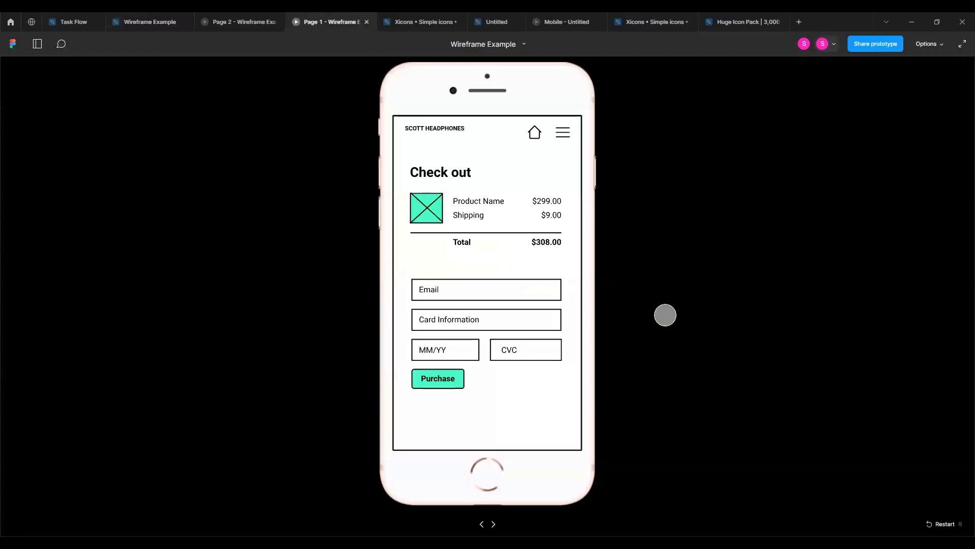
left_click(410, 380)
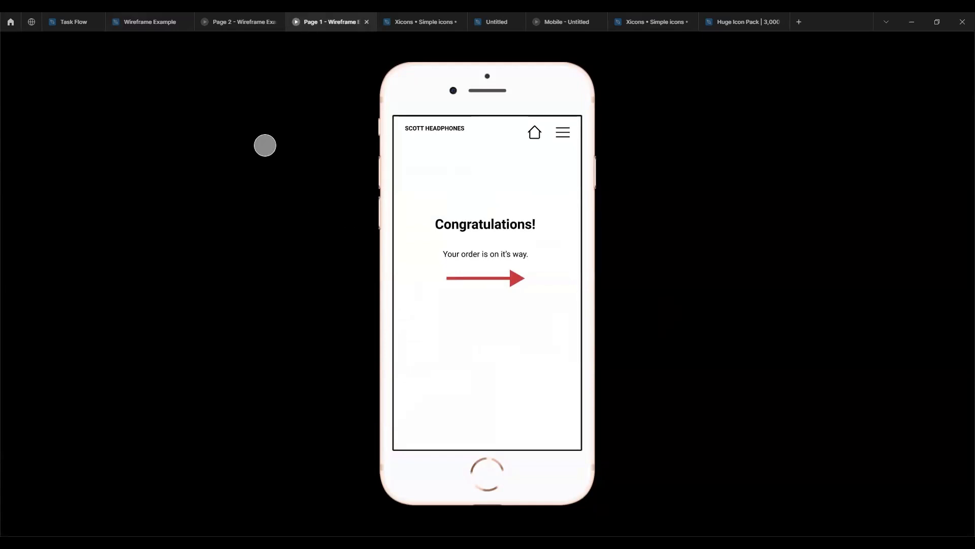
left_click(229, 19)
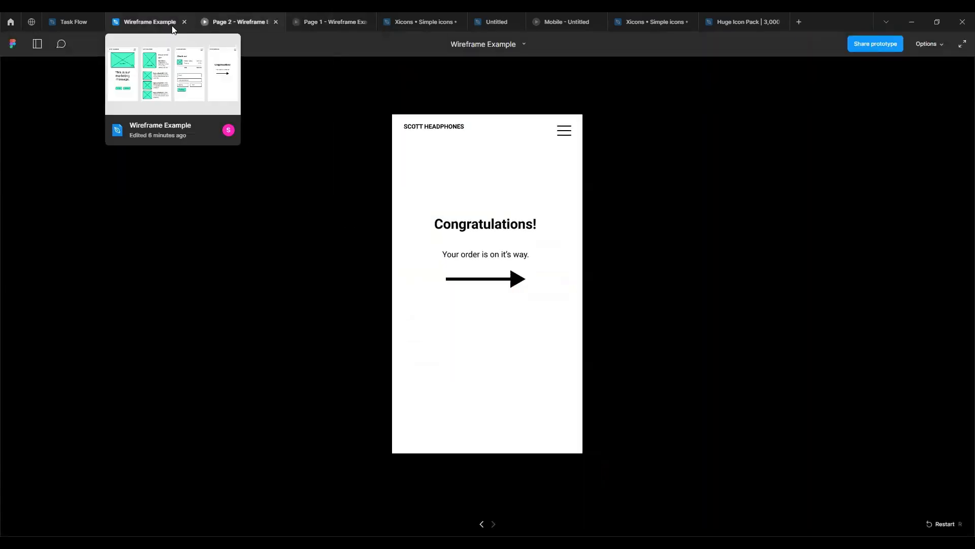
In the Wireframe Example file, set the delay on the Confirmation A to Confirmation B connection to 10 ms
left_click(156, 19)
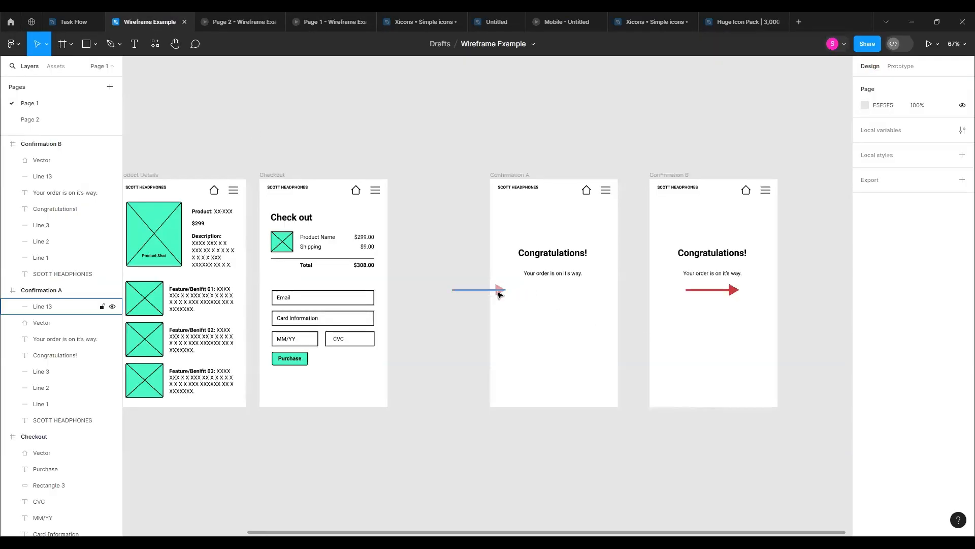
left_click(547, 184)
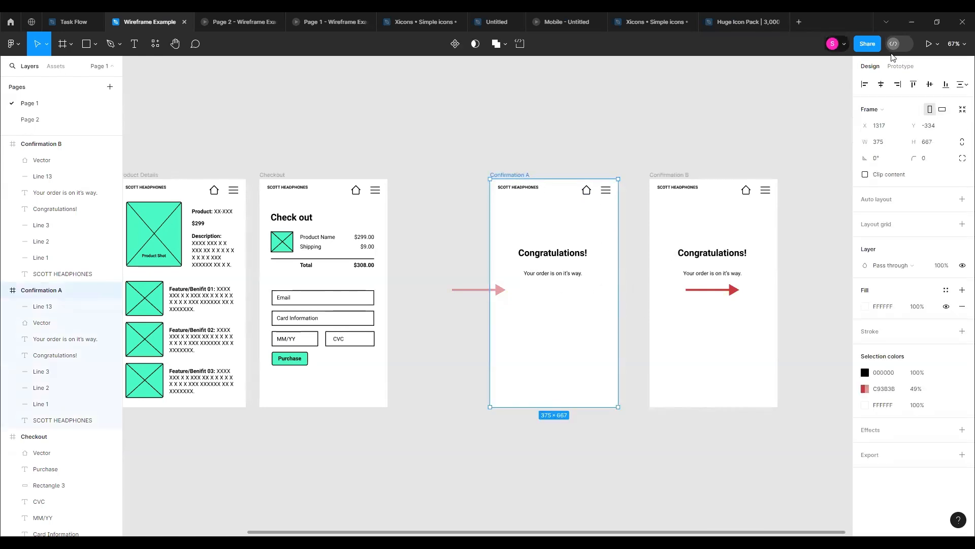
left_click(899, 66)
left_click_drag(619, 293, 641, 294)
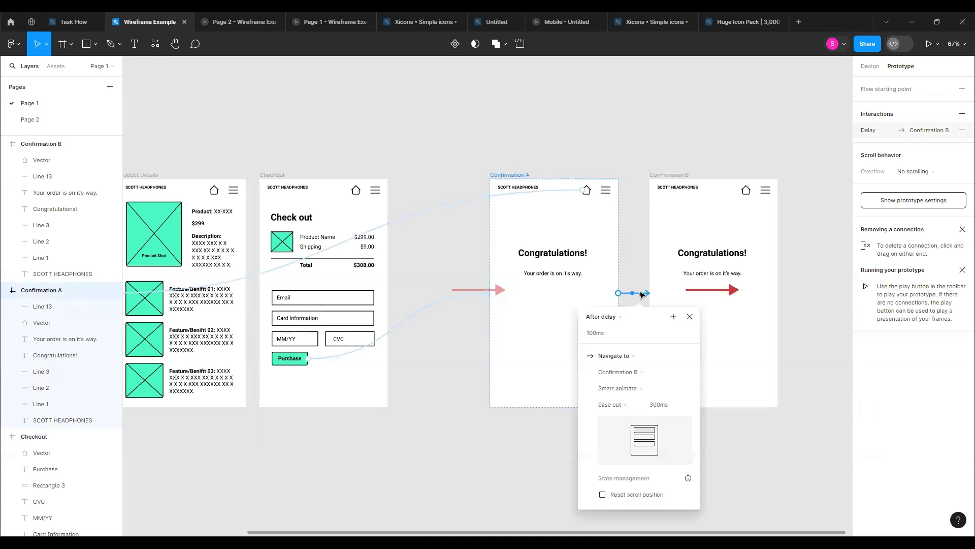
left_click(596, 332)
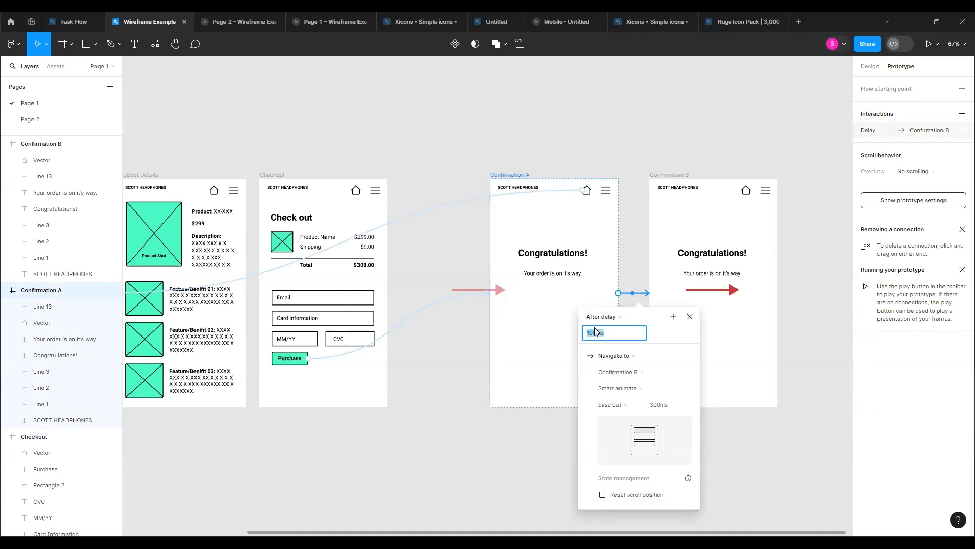
type("10")
left_click(795, 317)
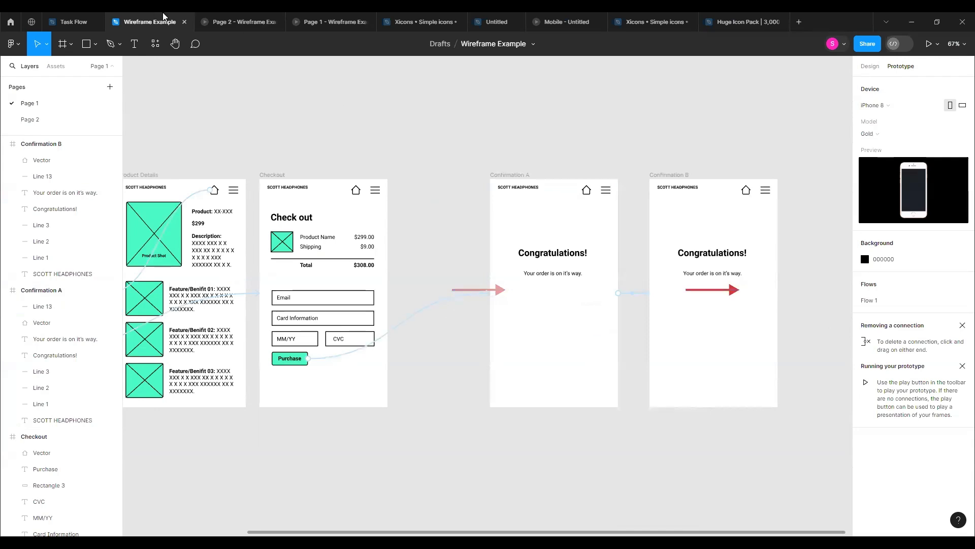
Step the Page 1 prototype back to Product Details, continue to Checkout and trigger Purchase to check the shortened delay
left_click(327, 21)
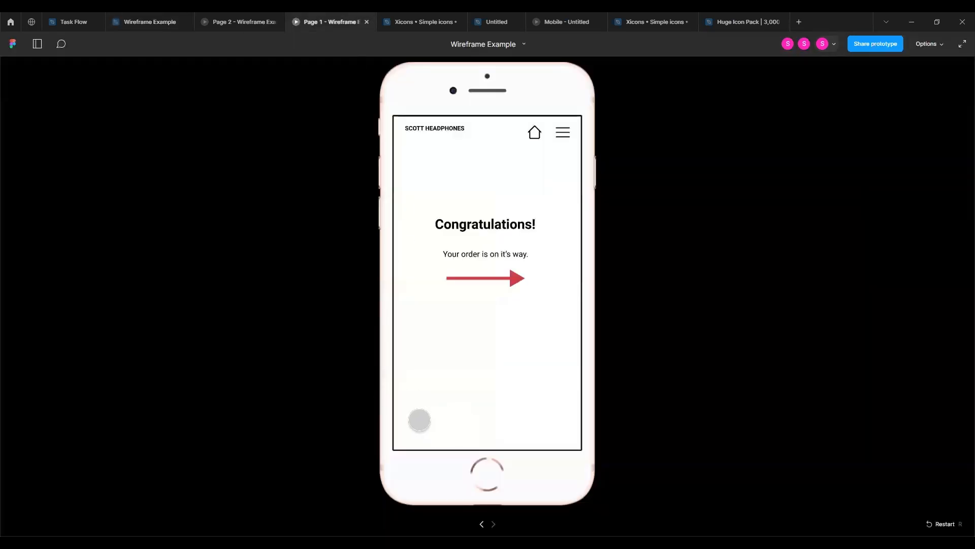
key("Left")
key("Left")
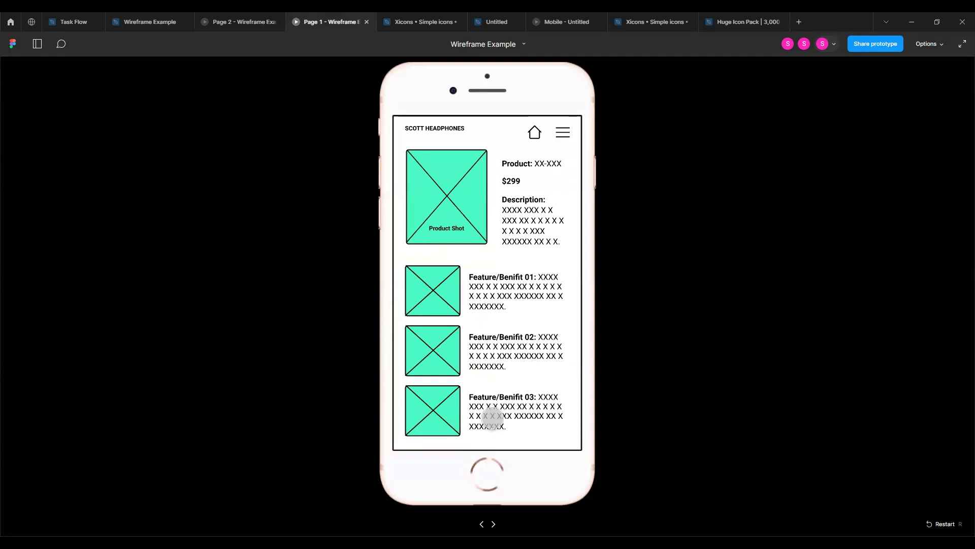
left_click(492, 418)
left_click(445, 378)
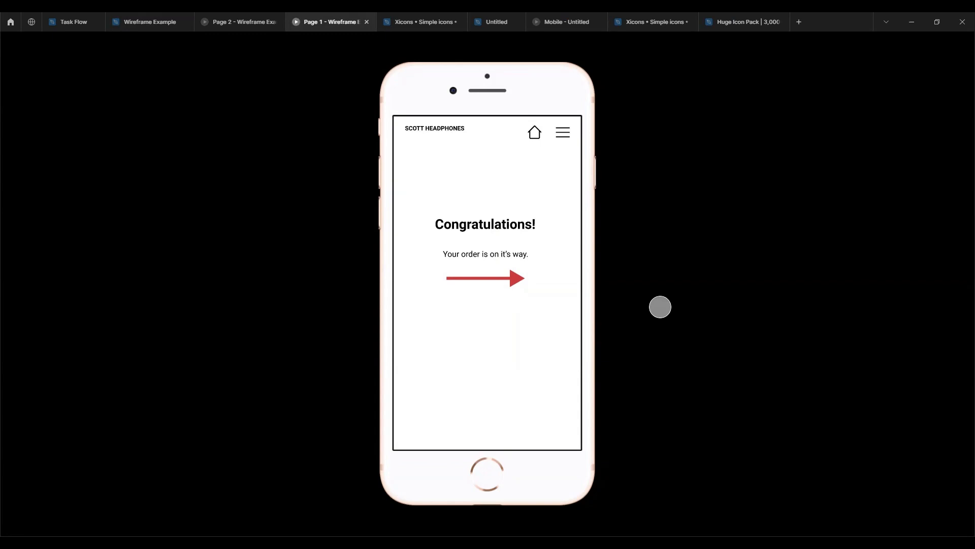
In the Wireframe Example file, move Confirmation A's arrow left until it sits just outside the frame's left edge
mouse_move(158, 15)
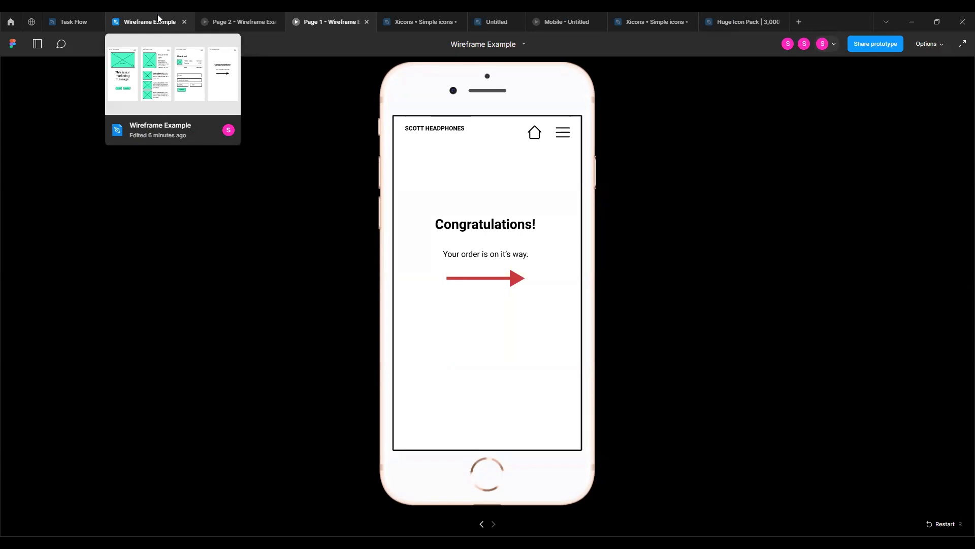
left_click(163, 15)
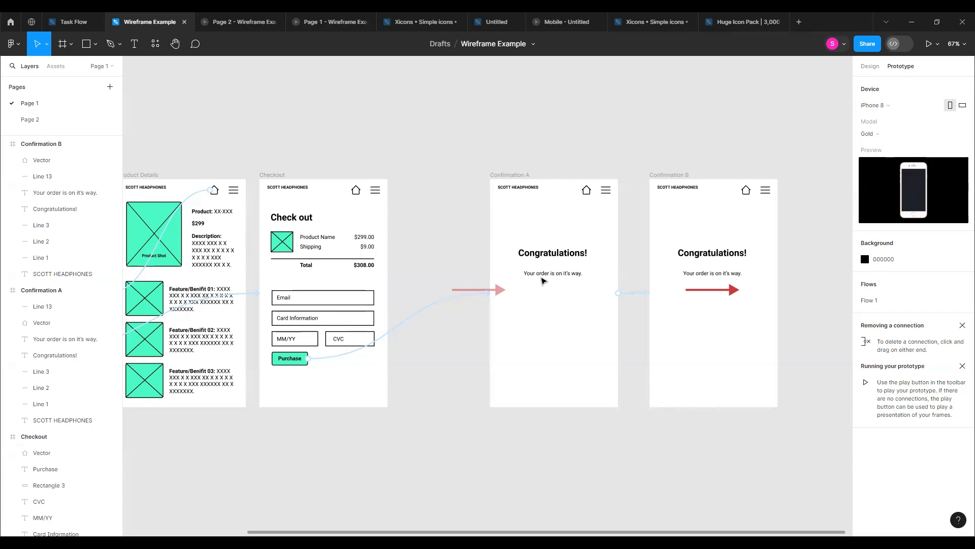
left_click_drag(462, 290, 442, 294)
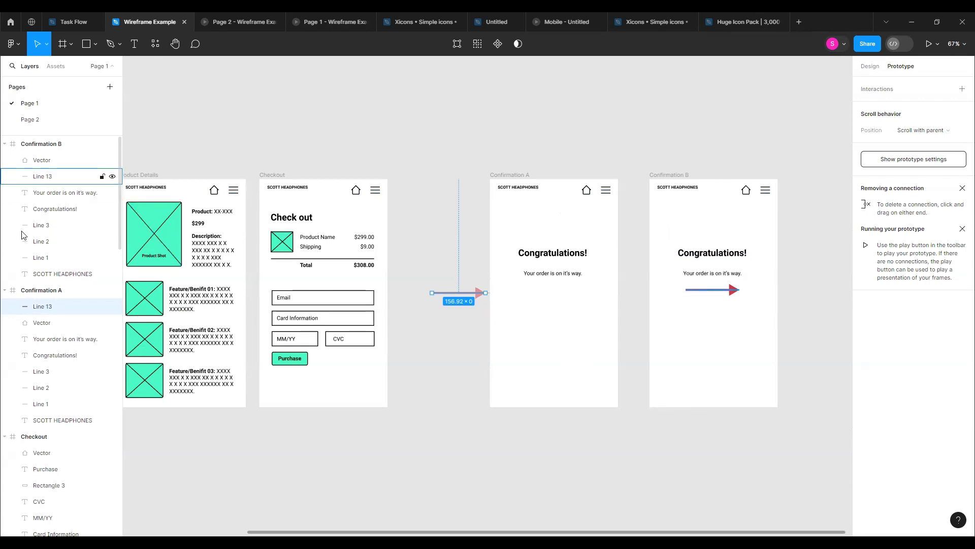
Compare the arrow layer in Confirmation B with the matching arrow layer in Confirmation A
left_click(47, 177)
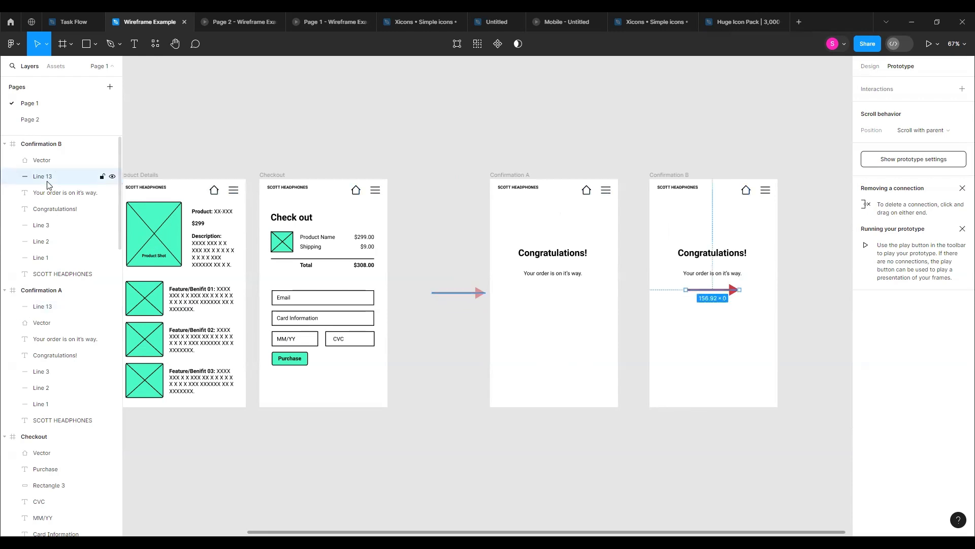
left_click(62, 323)
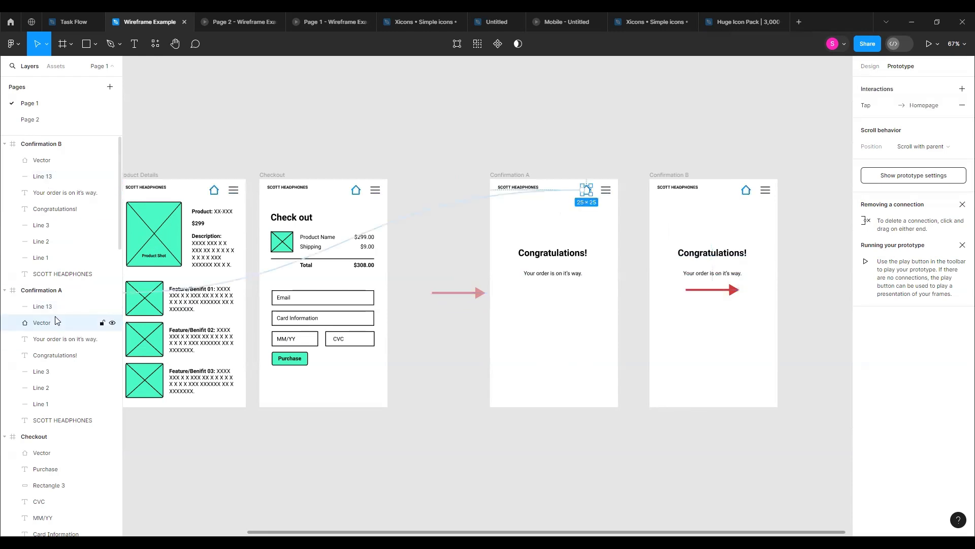
left_click(50, 176)
left_click(478, 294)
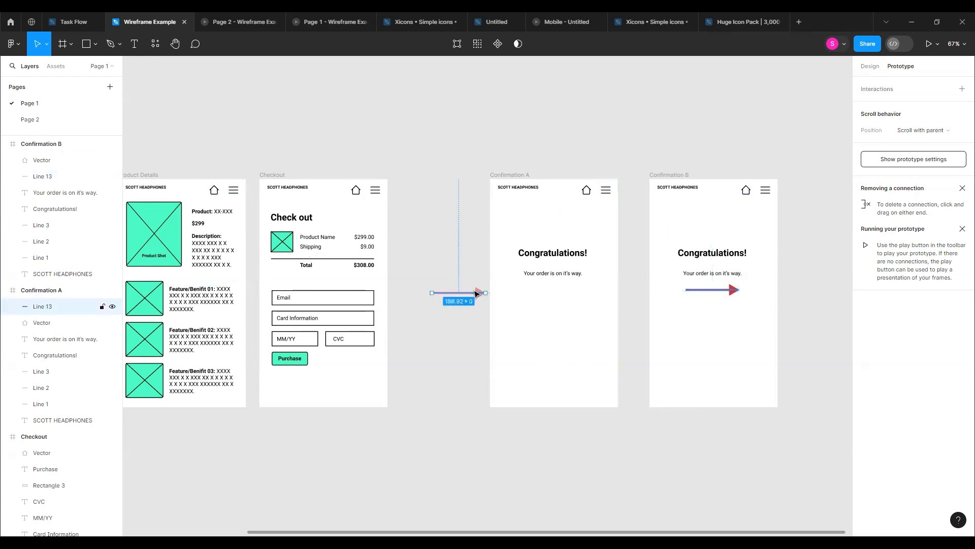
double_click(477, 294)
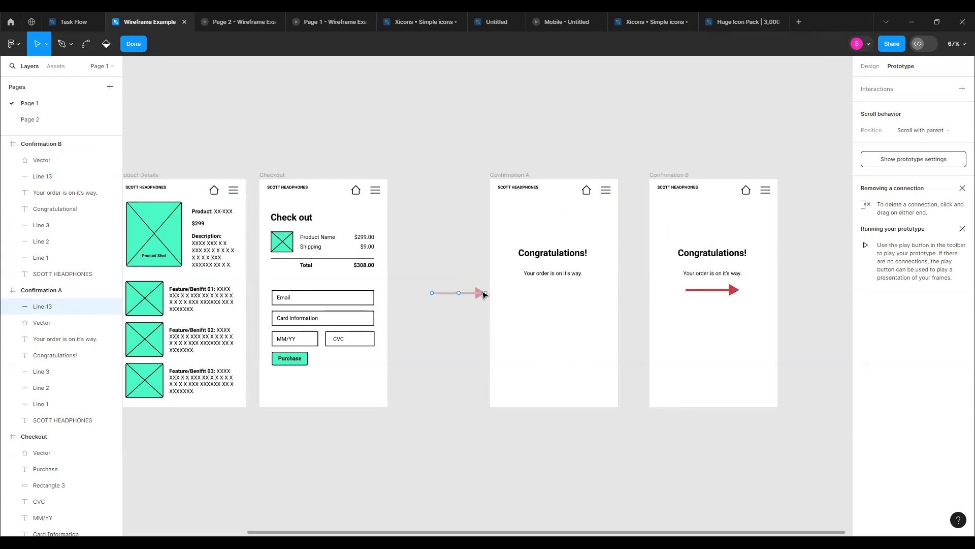
left_click(962, 89)
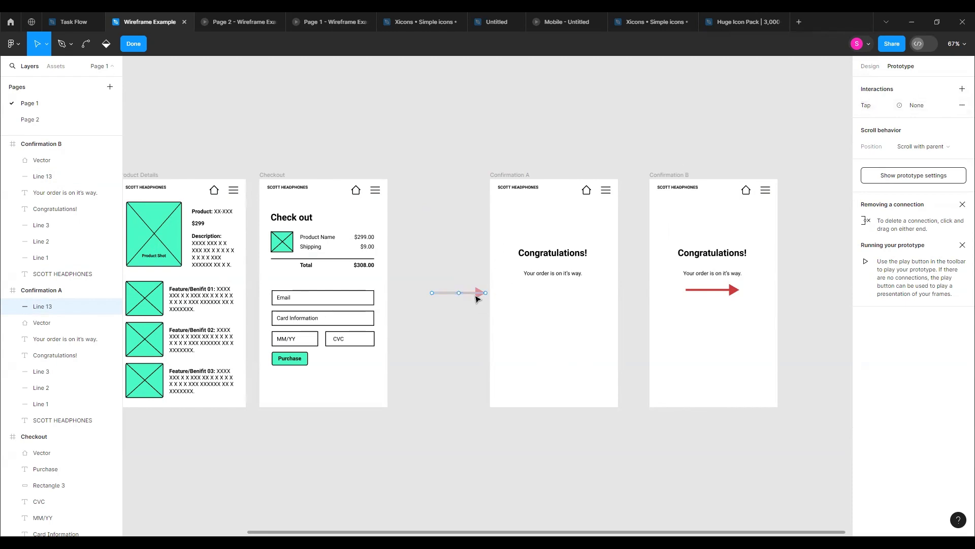
left_click(962, 104)
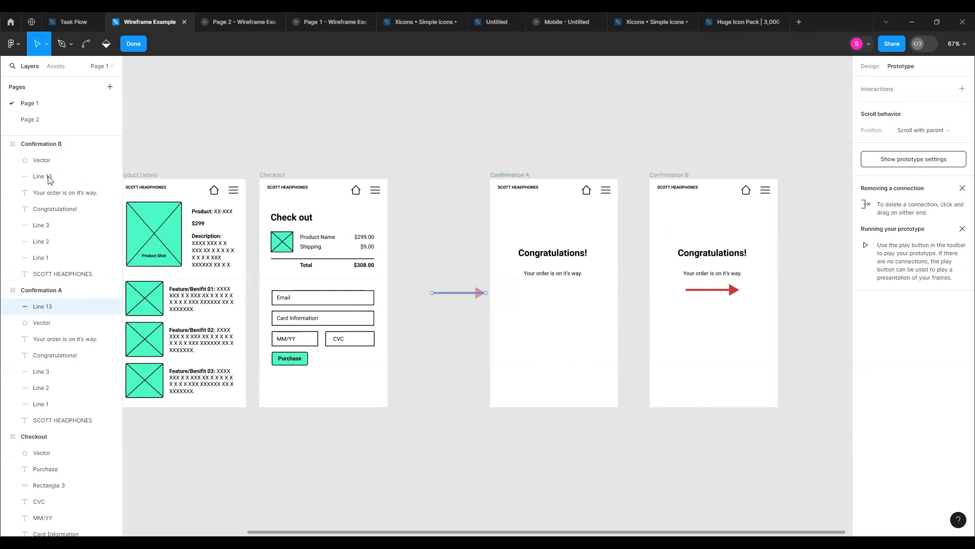
key("Escape")
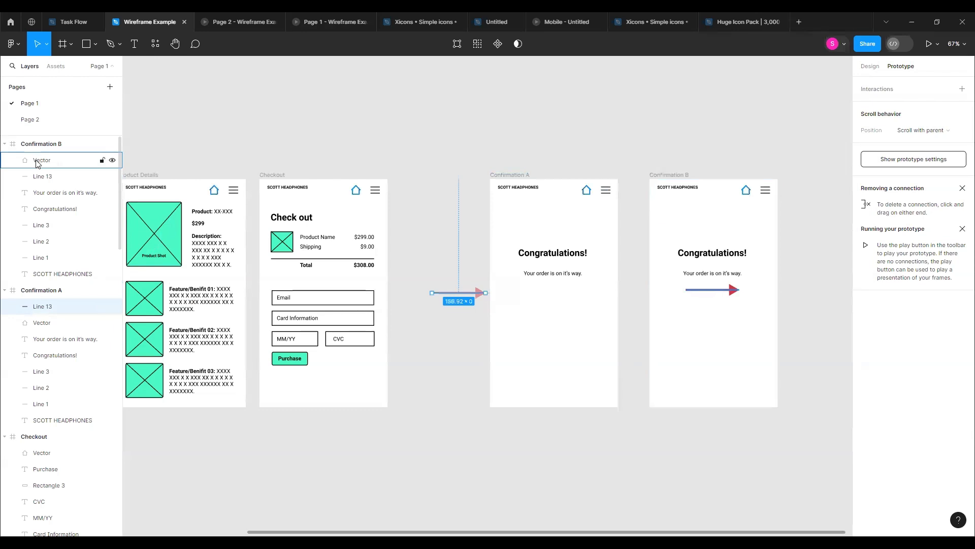
left_click(41, 176)
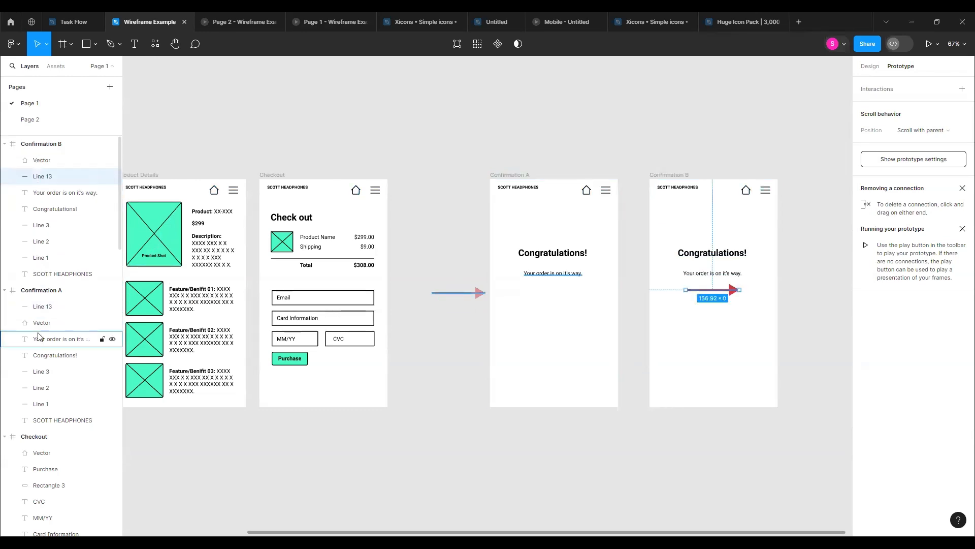
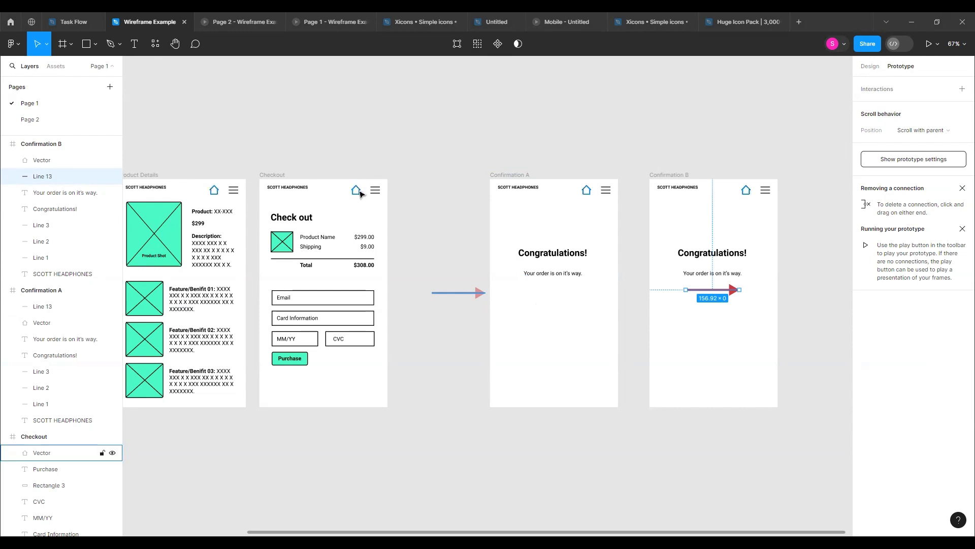
key("Escape")
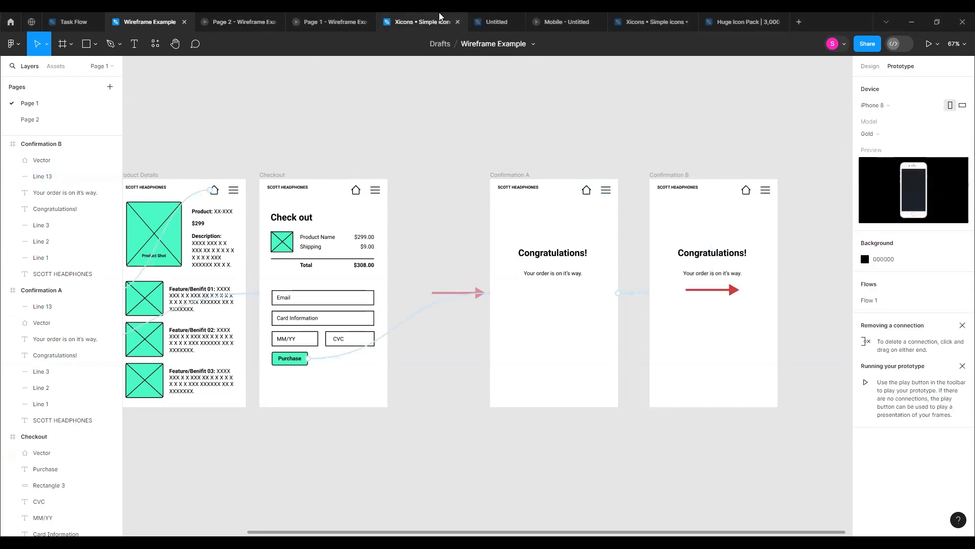
Switch to the Untitled file, look over the Checkout and Confirmation frames on its Mobile page, and return to the Wireframe Example file
left_click(500, 23)
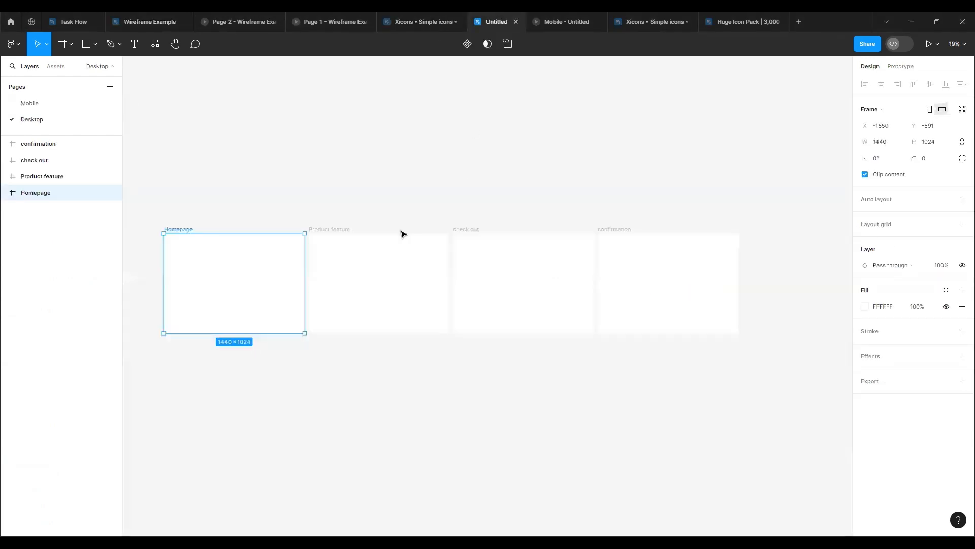
left_click(64, 102)
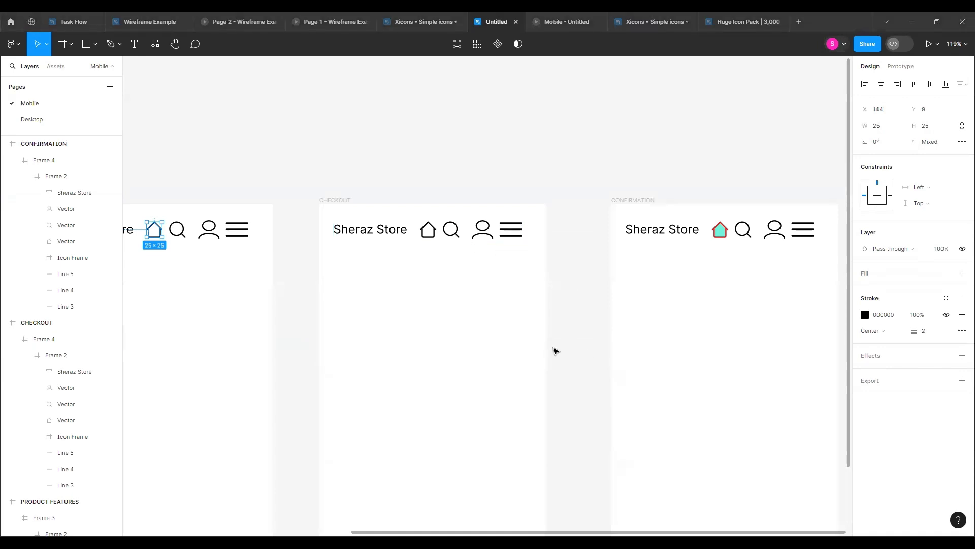
scroll(564, 353, "down", 3)
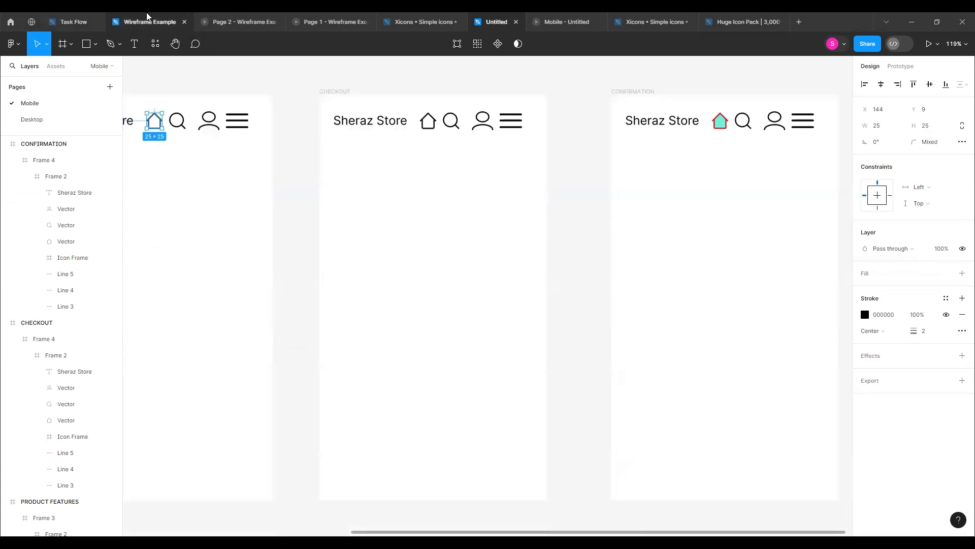
left_click(148, 16)
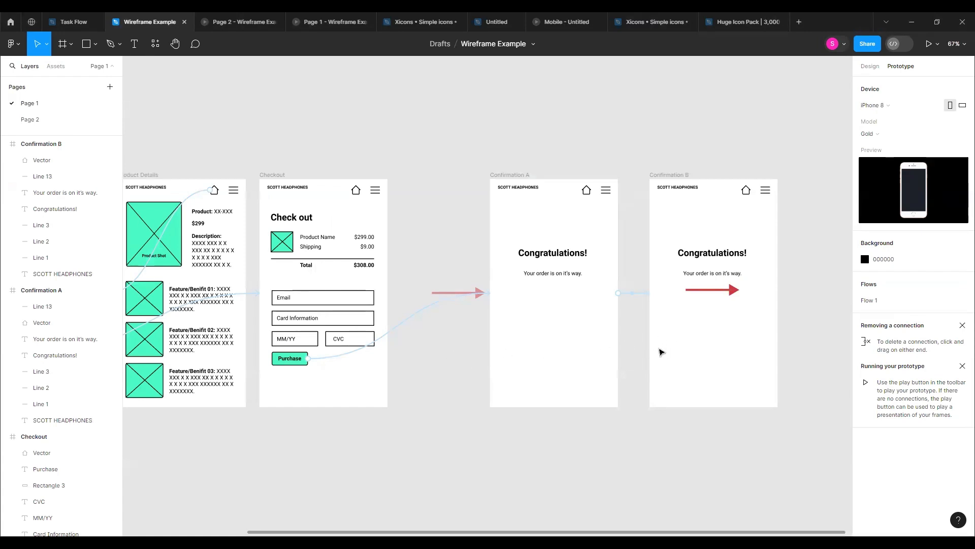
Switch to the Xicons file and bring the Colored icon set on its Socials page into full view
left_click(658, 21)
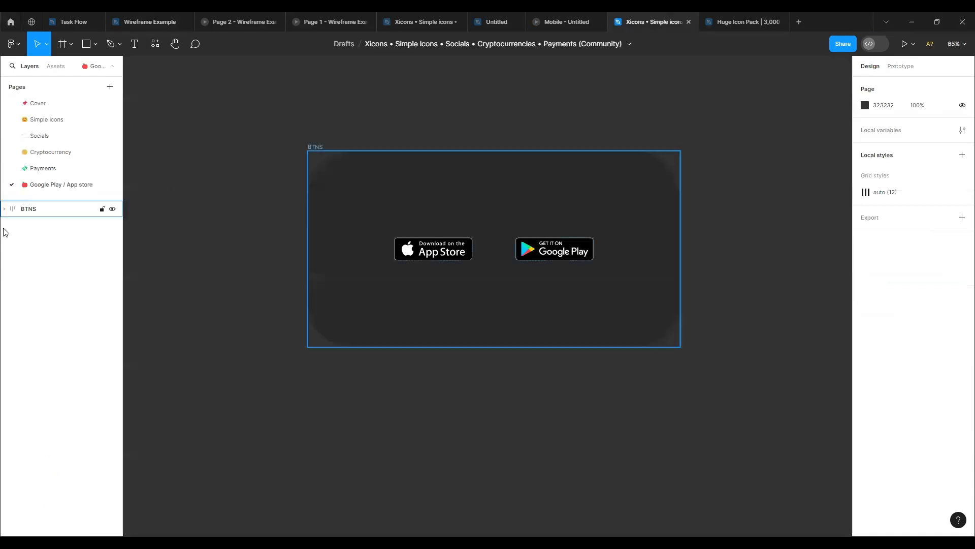
left_click(36, 122)
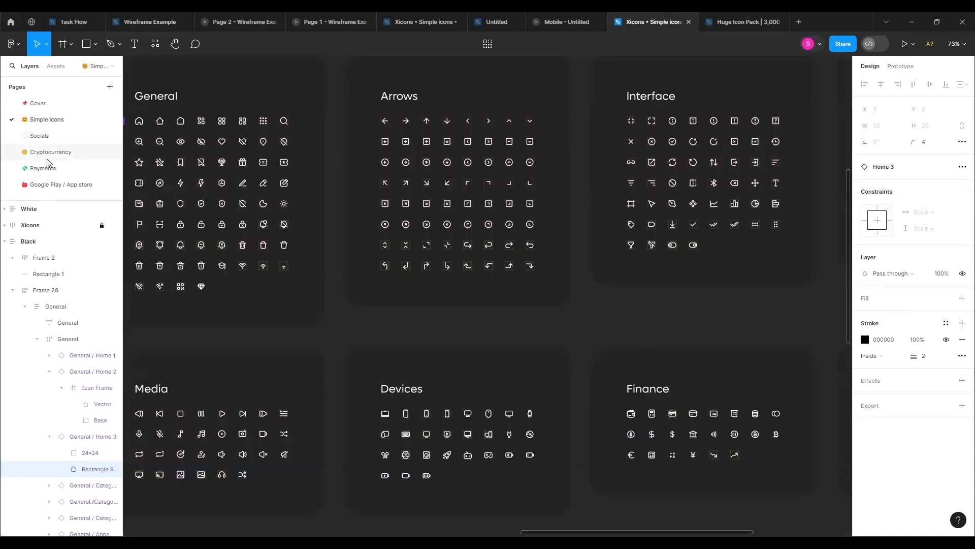
left_click(51, 135)
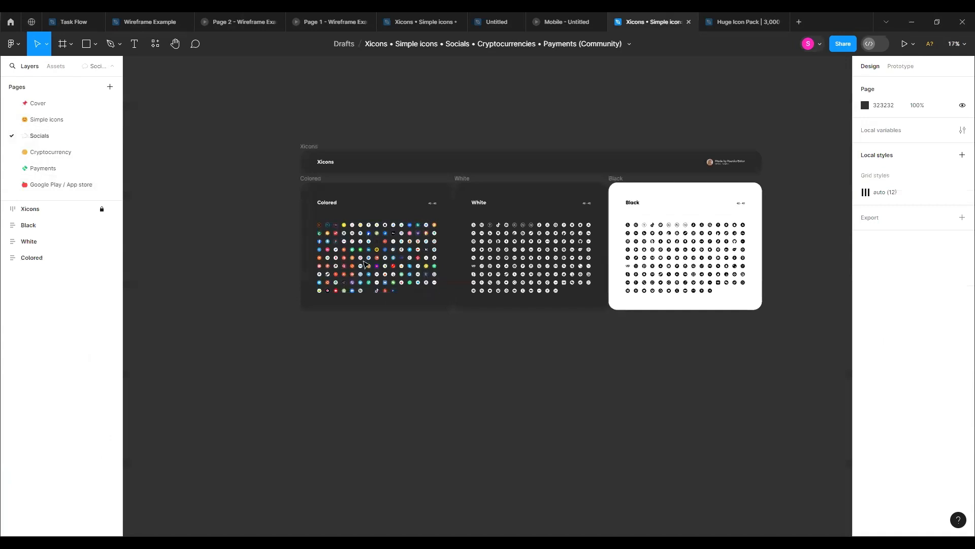
scroll(421, 206, "up", 6)
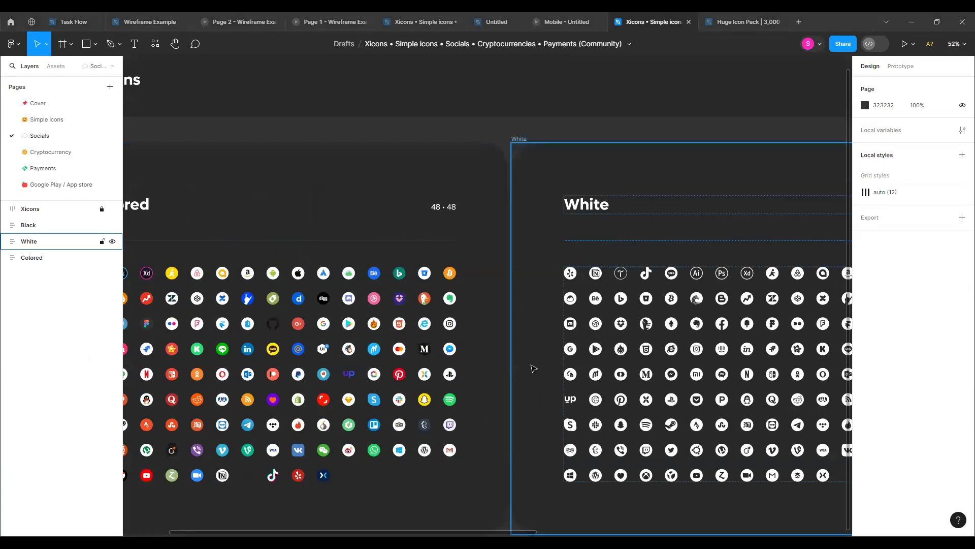
scroll(453, 415, "down", 1)
scroll(441, 426, "down", 5)
scroll(458, 409, "up", 6)
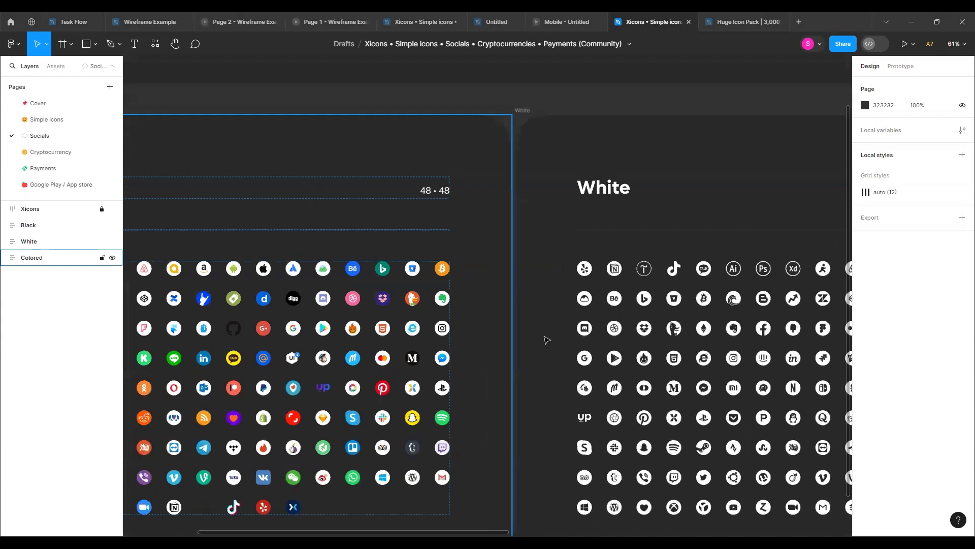
left_click_drag(547, 340, 514, 389)
left_click_drag(480, 464, 663, 432)
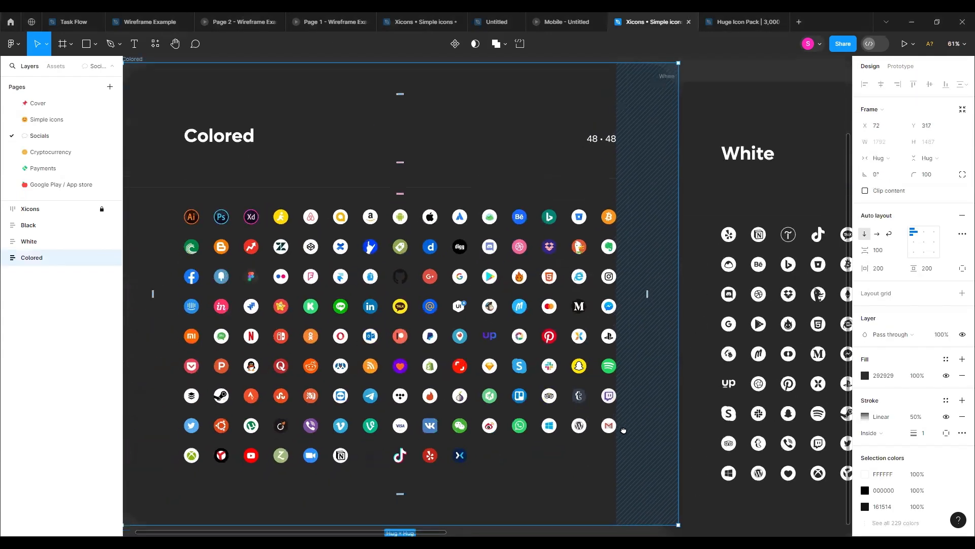
Copy the Facebook icon from the Colored set into the Wireframe Example file and place it below the arrow in Confirmation B
left_click(195, 281)
left_click(196, 281)
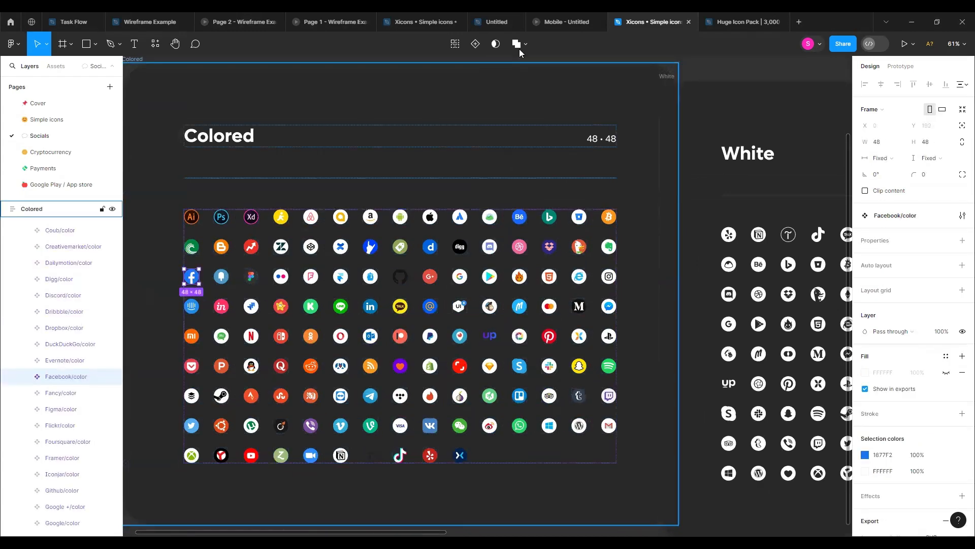
mouse_move(389, 17)
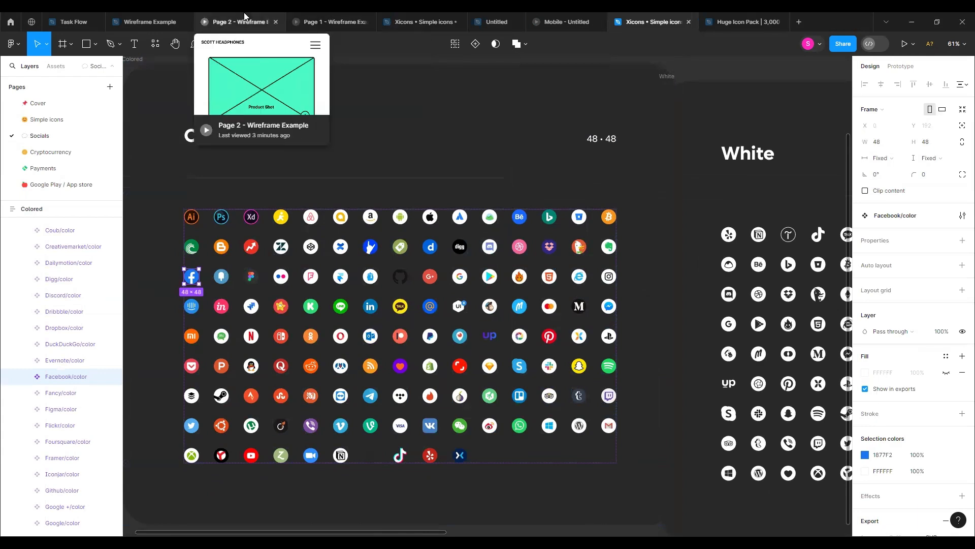
left_click(148, 21)
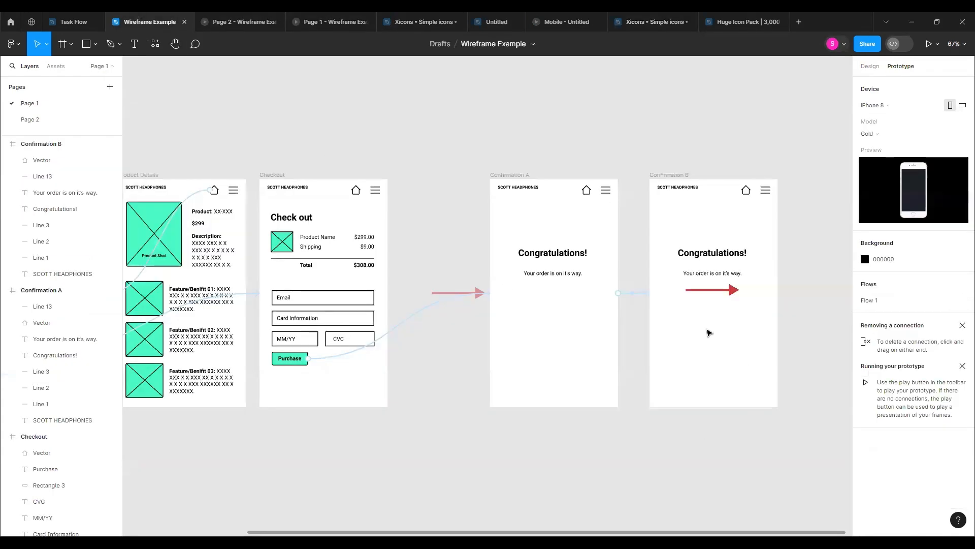
key("ctrl+v")
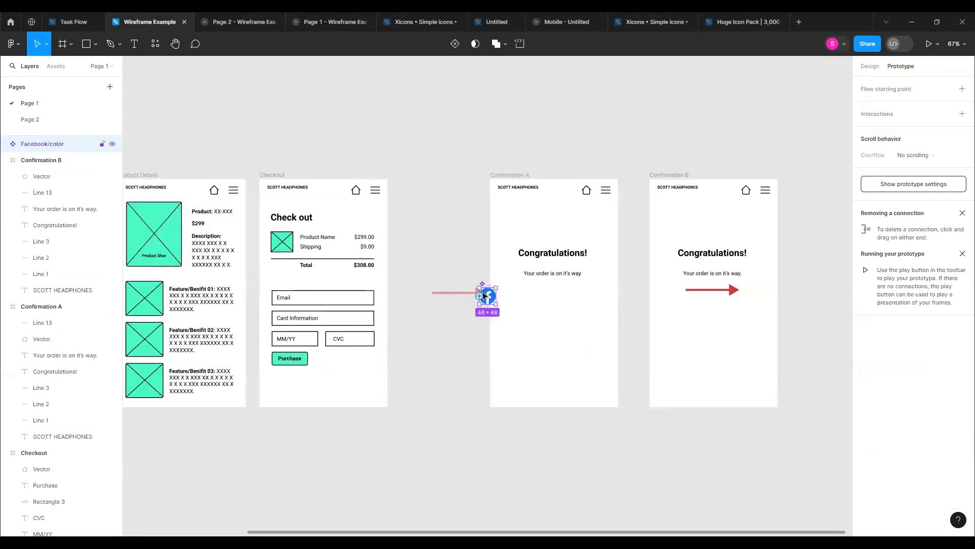
left_click_drag(484, 296, 696, 346)
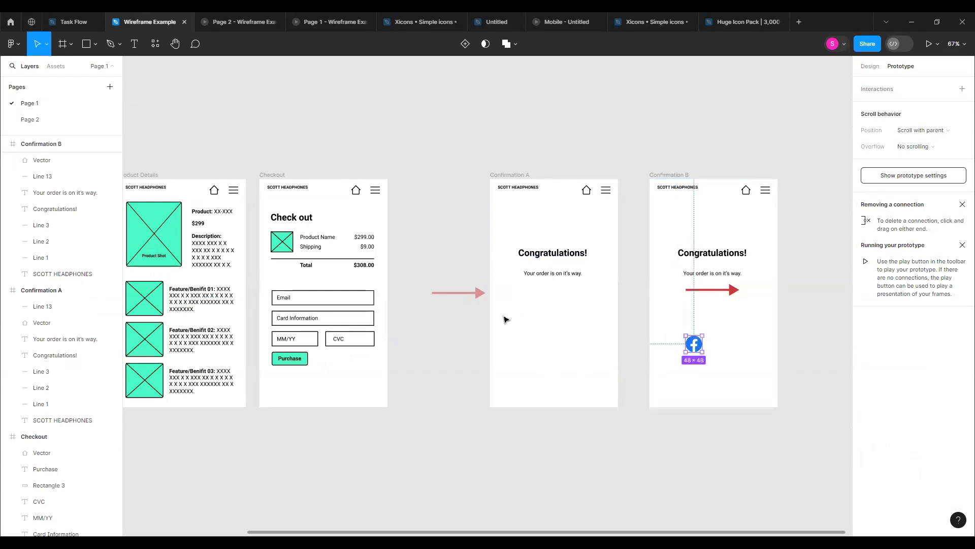
Copy the LinkedIn icon from the Xicons file into Confirmation B and place it just right of the Facebook icon, at X 174, Y 458
left_click(740, 21)
left_click(653, 22)
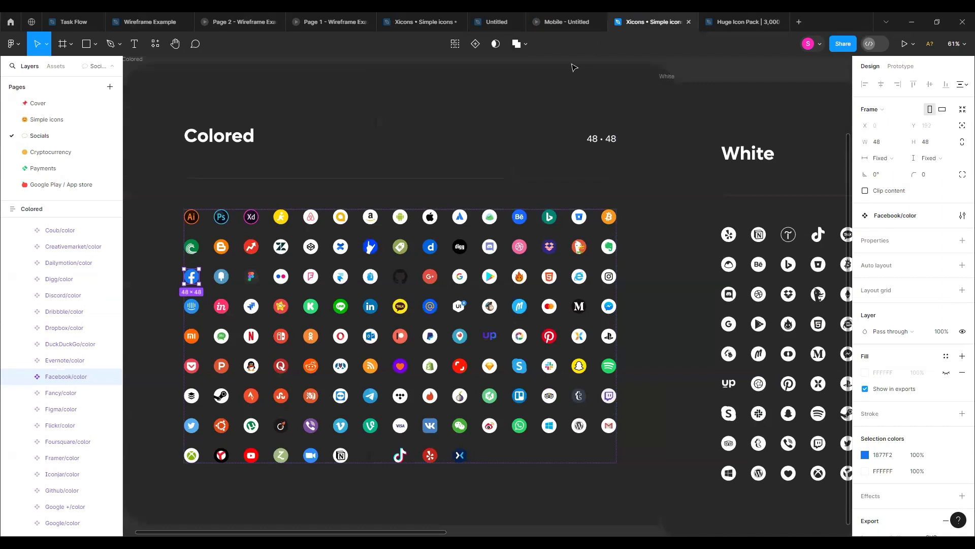
left_click(370, 307)
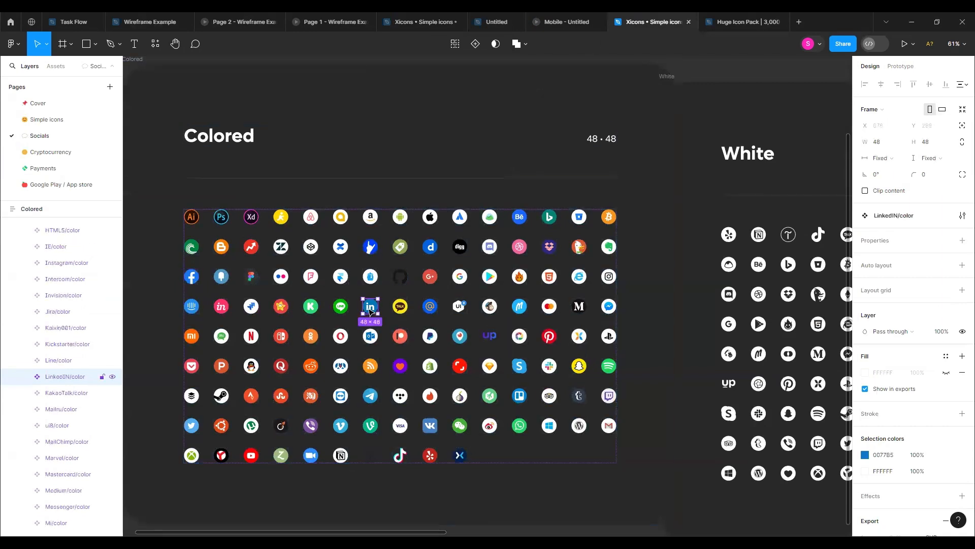
left_click(147, 22)
key("ctrl+v")
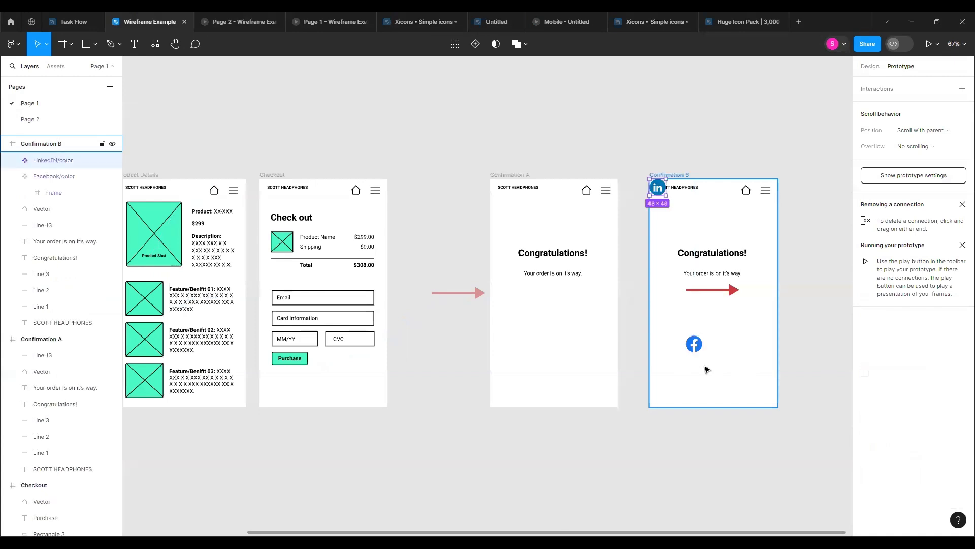
left_click_drag(666, 188, 724, 344)
left_click(660, 192)
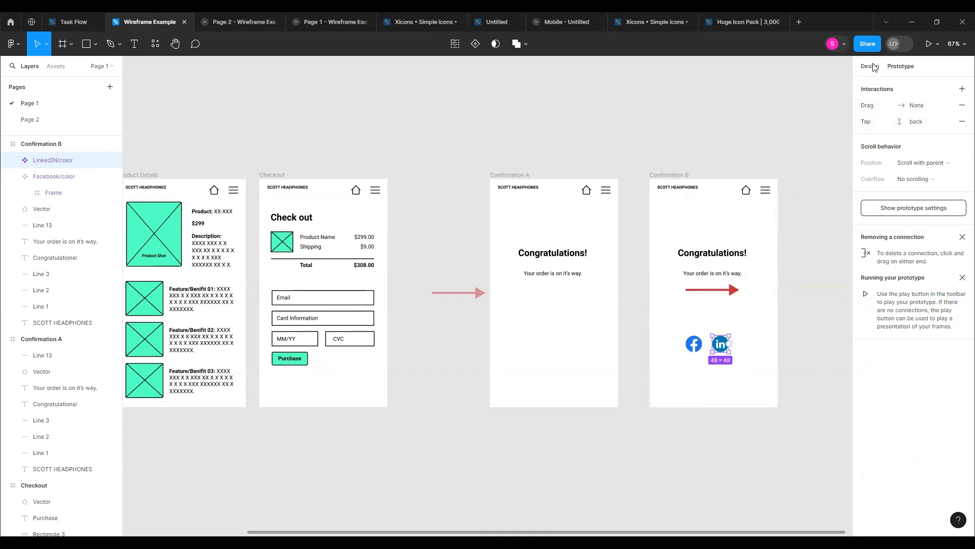
left_click(872, 66)
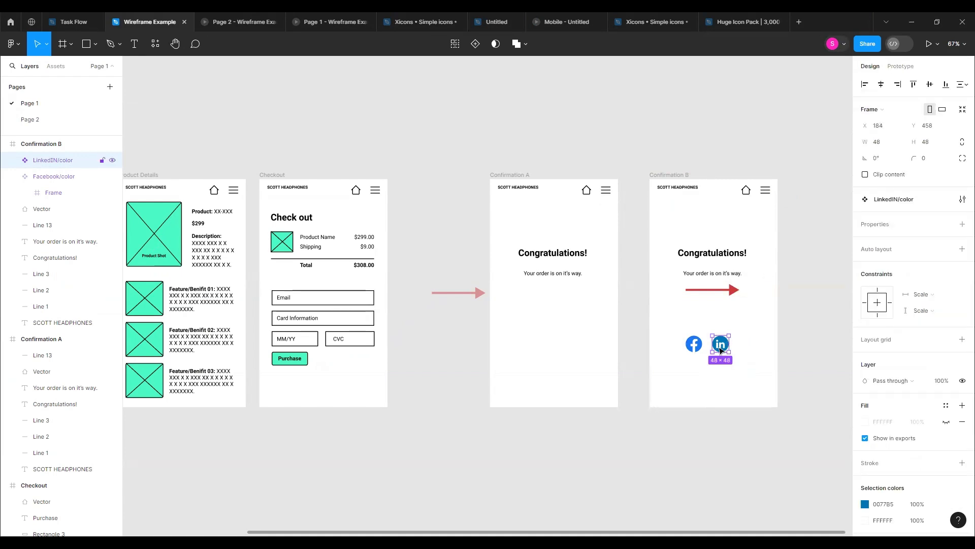
left_click_drag(722, 351, 718, 351)
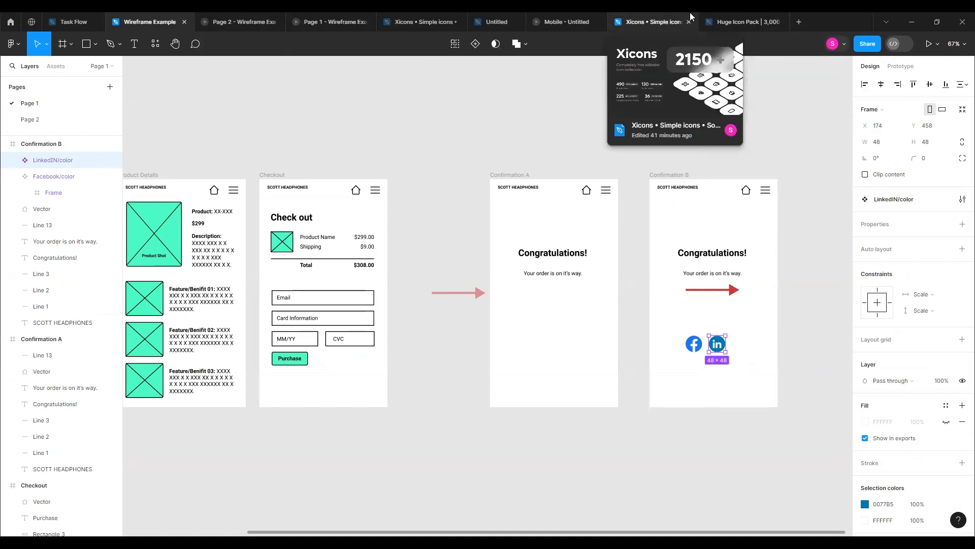
Copy the Twitter icon from the Xicons file into Confirmation B and place it just right of the LinkedIn icon, at X 242, Y 458
mouse_move(728, 17)
left_click(653, 22)
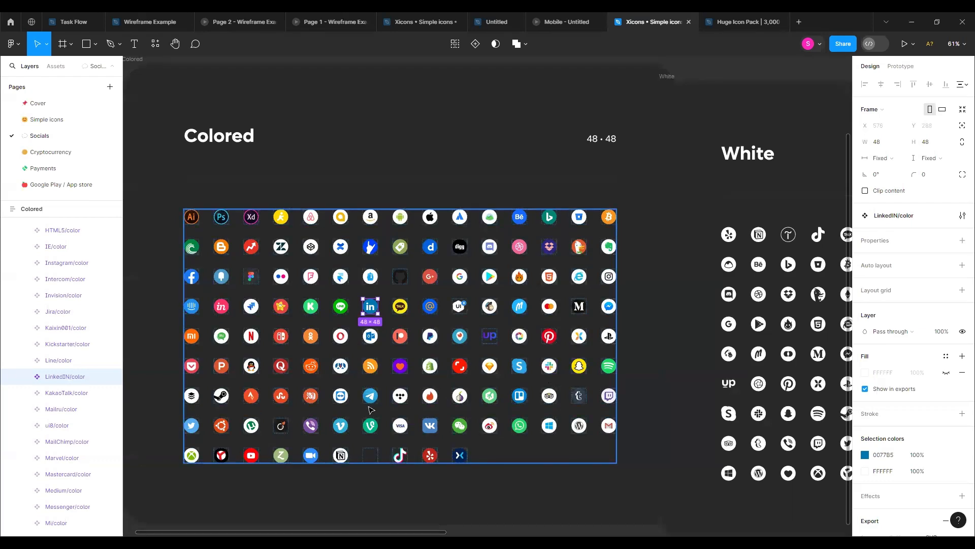
left_click(521, 432)
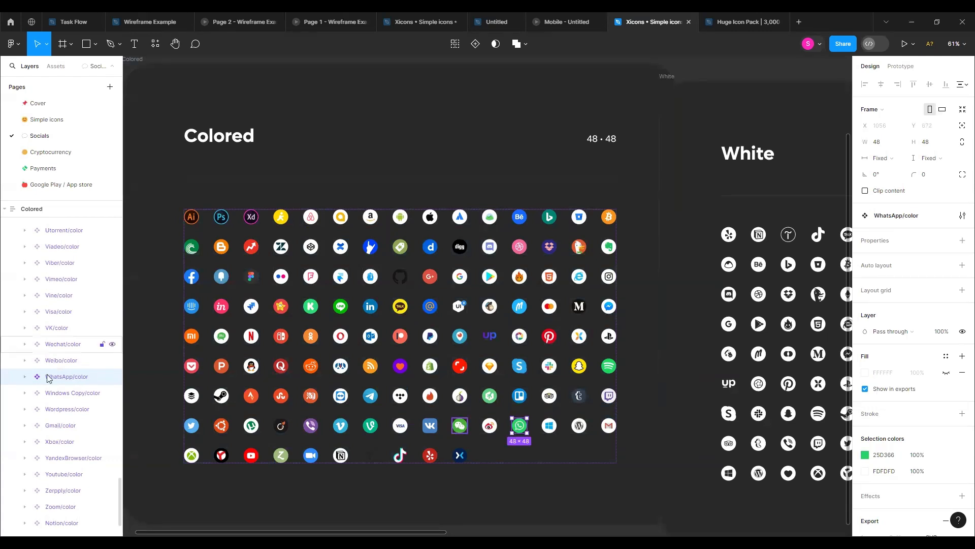
left_click(195, 427)
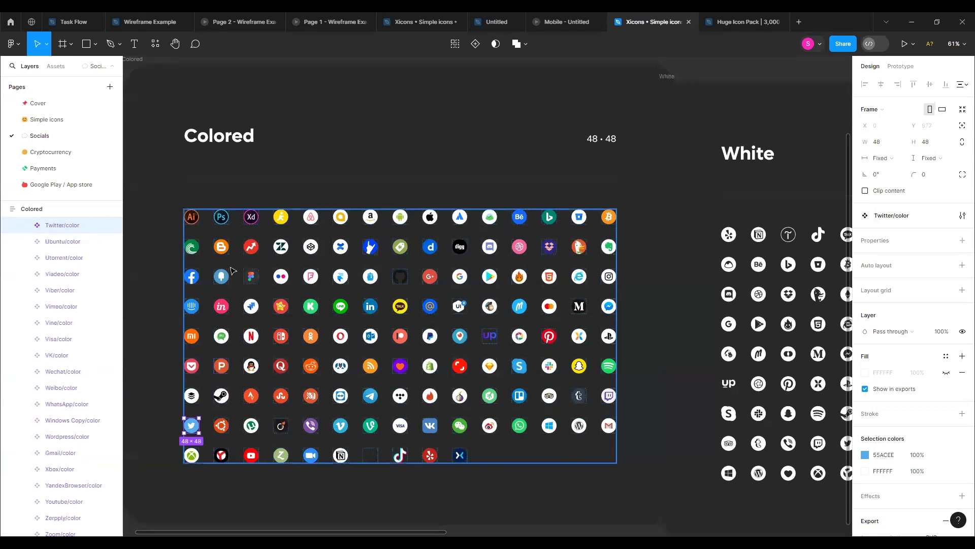
left_click(150, 21)
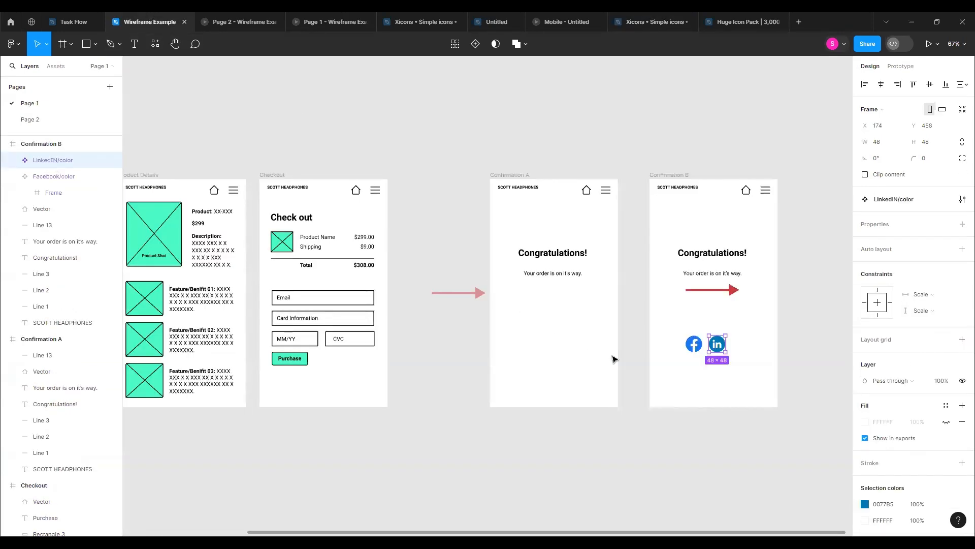
left_click(768, 317)
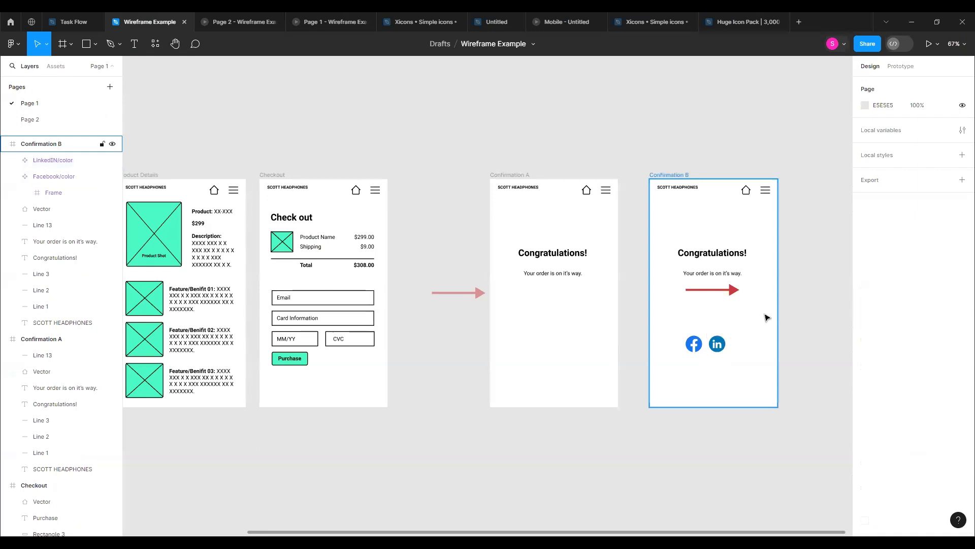
key("ctrl+v")
left_click_drag(486, 297, 740, 348)
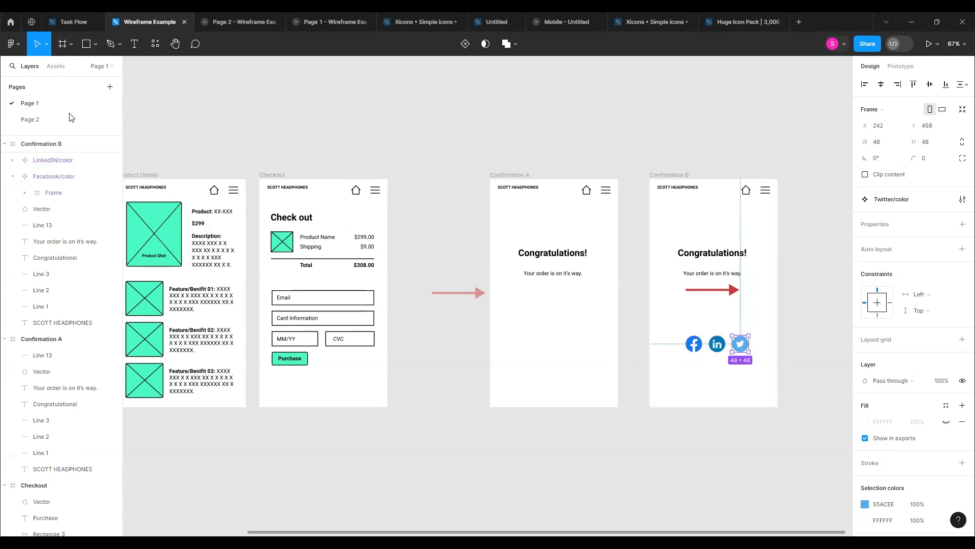
Add a text box about 186 × 85 above the social icons in Confirmation B reading "Bought SOMETHING SPECIAL" and, on a new line, "SHARE WITH FRIENDS!"
left_click(134, 43)
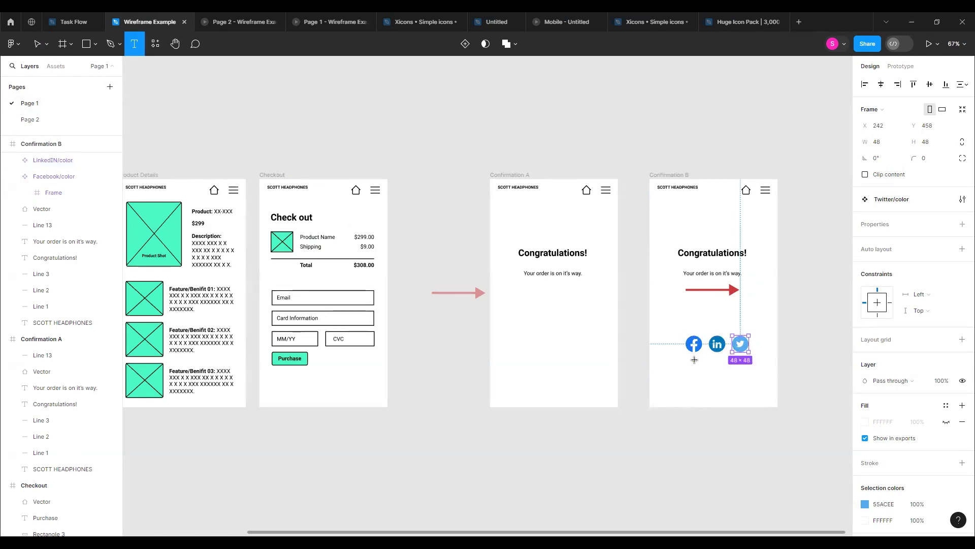
left_click_drag(685, 306, 751, 334)
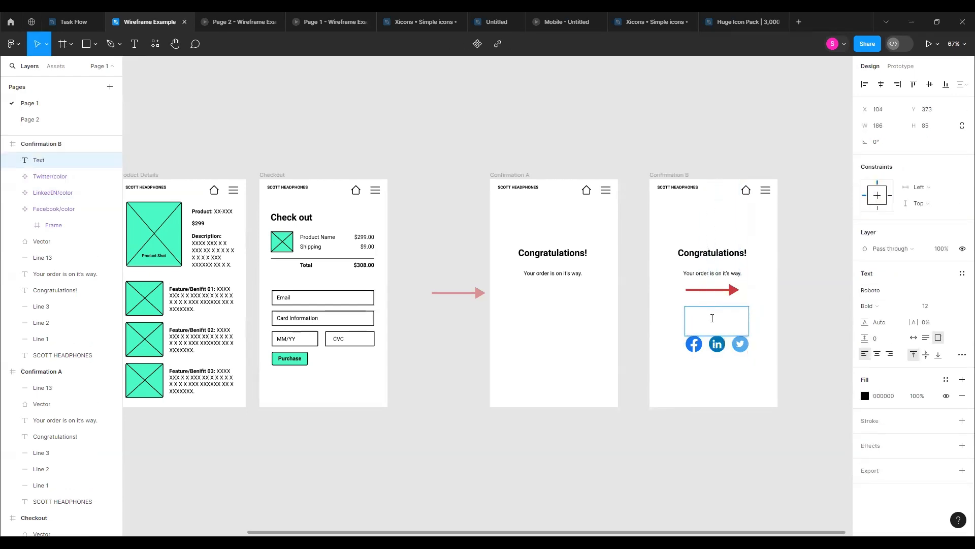
type("Bo")
type("L")
key("Return")
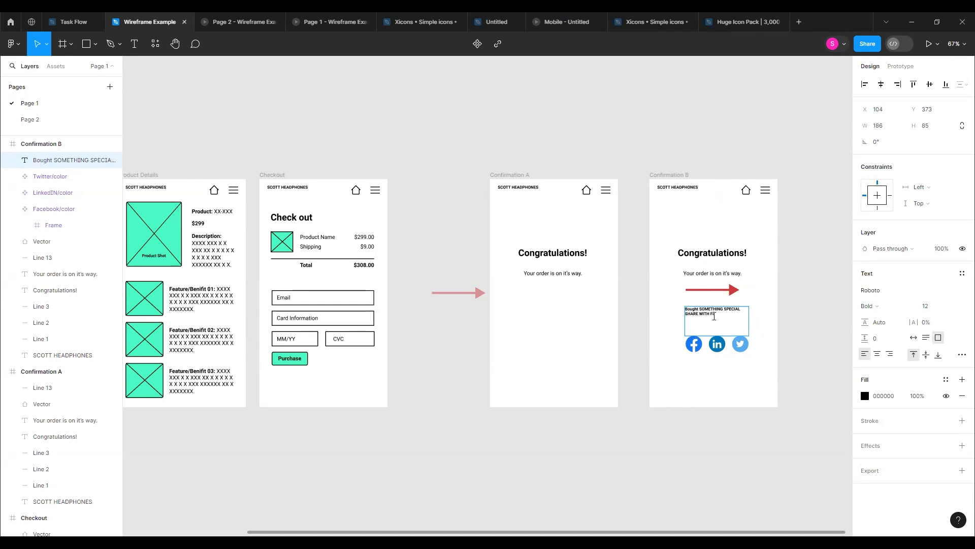
type("SHARE WITH FRIENDS!")
Format the share text in Confirmation B at font size 16, centred, with automatic height
key("ctrl+a")
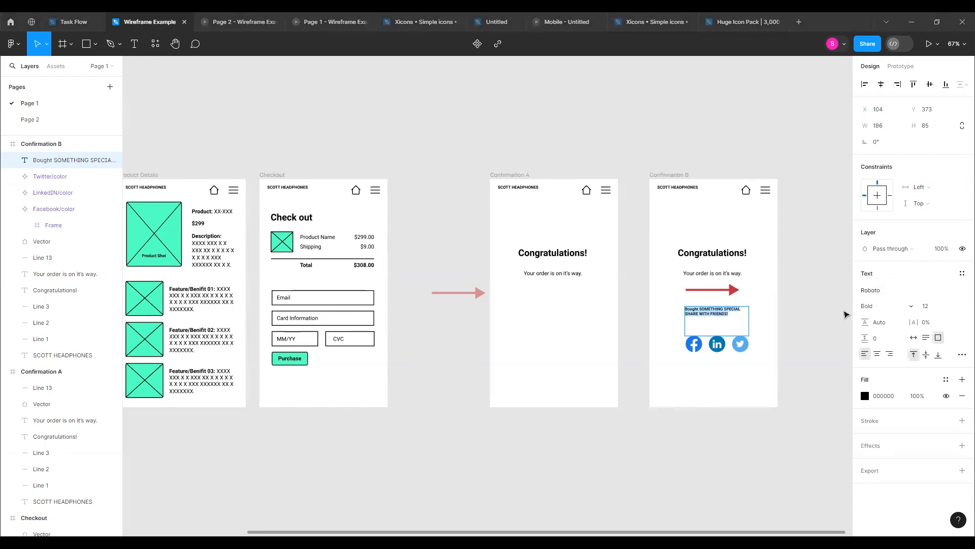
left_click(735, 320)
left_click_drag(699, 304, 687, 299)
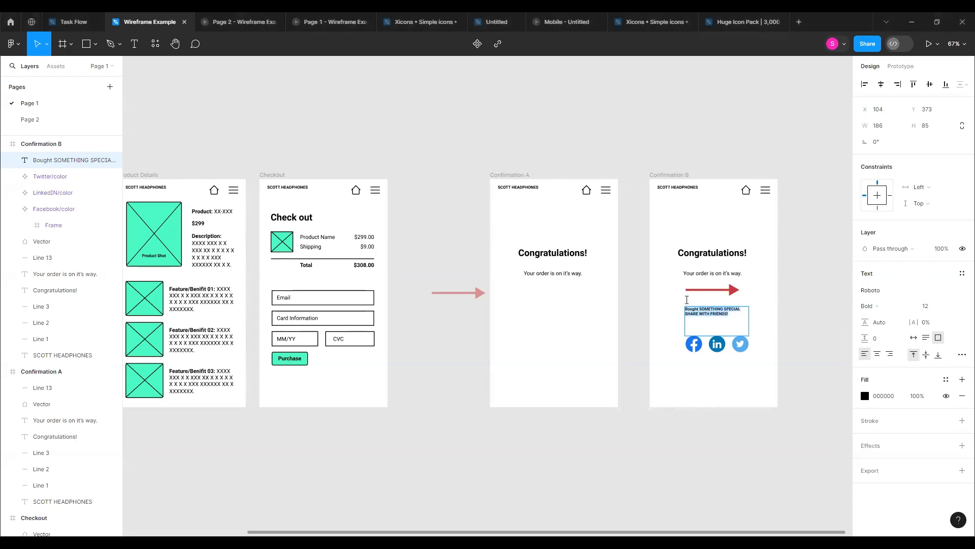
key("Escape")
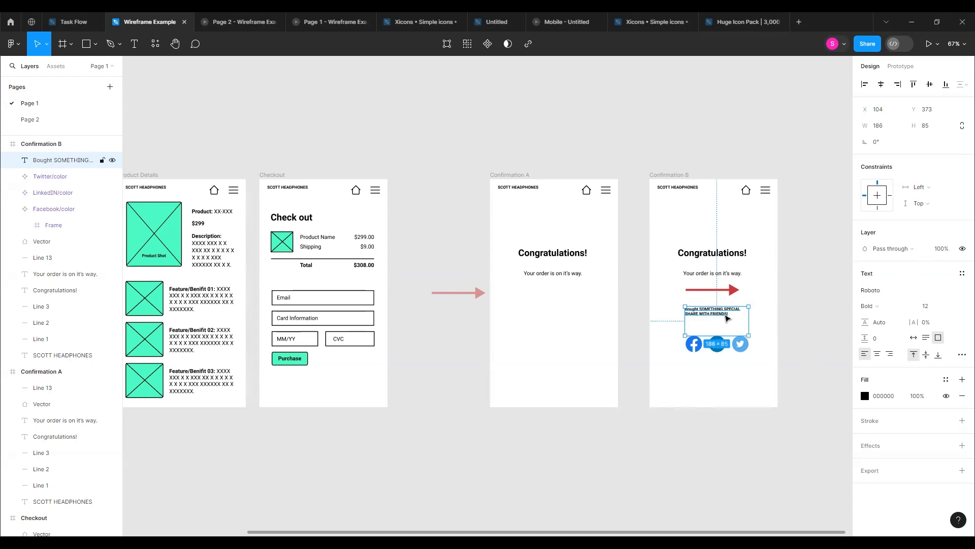
left_click(947, 307)
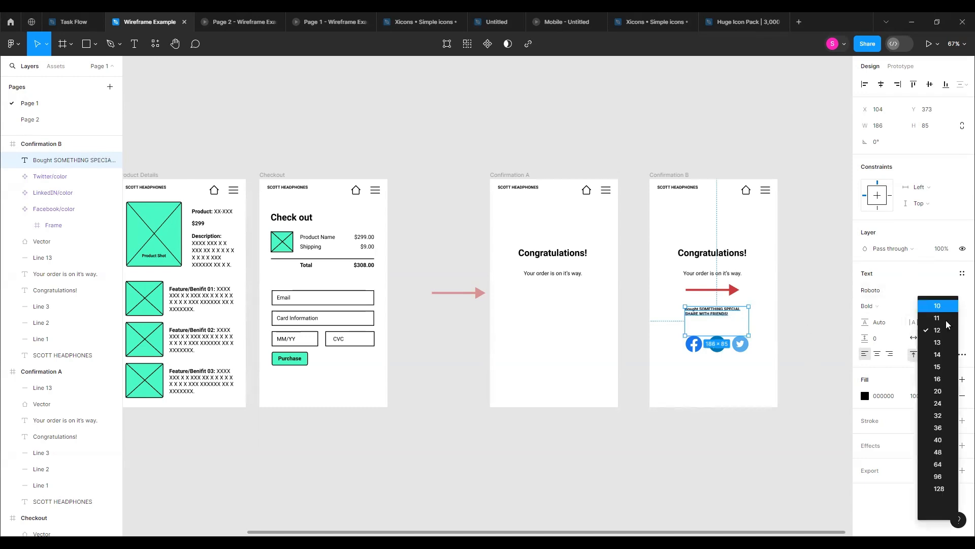
left_click(936, 380)
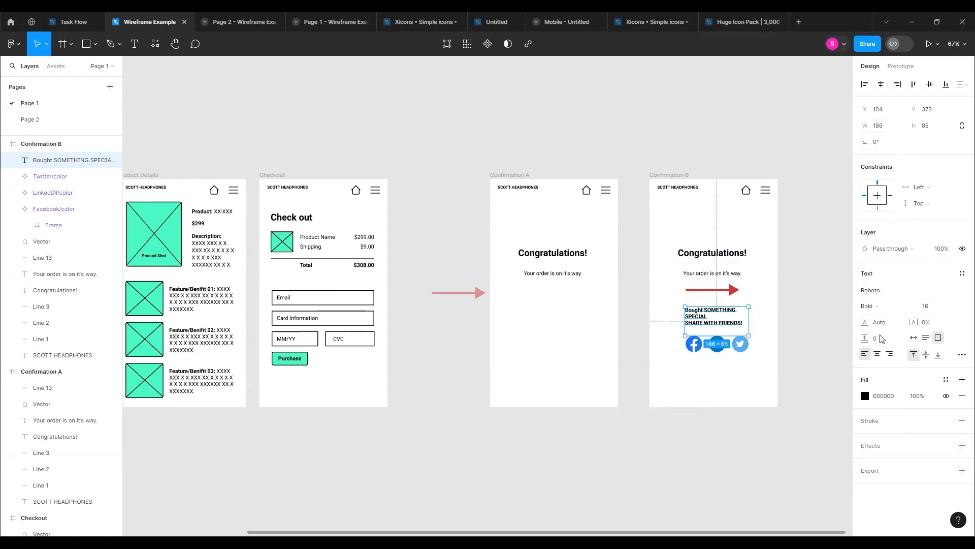
left_click(878, 356)
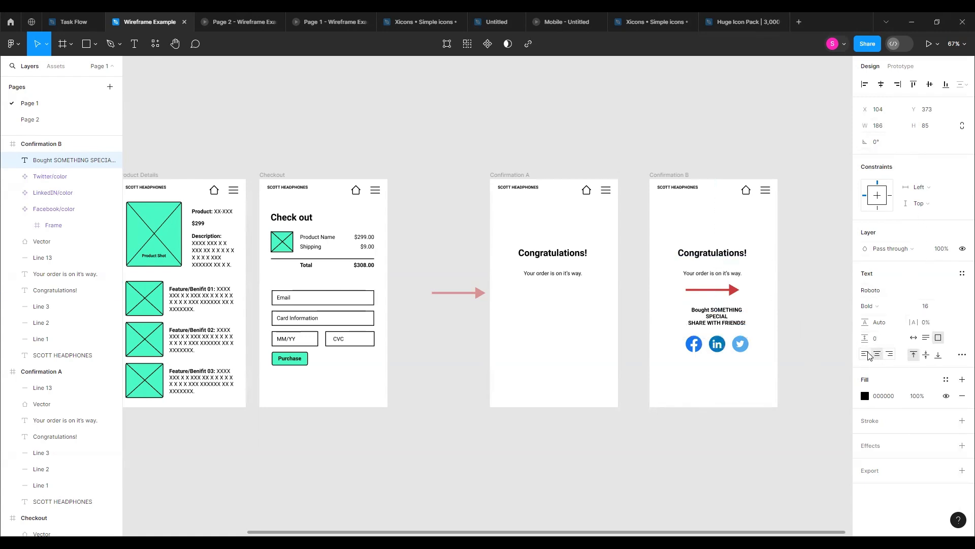
left_click(925, 336)
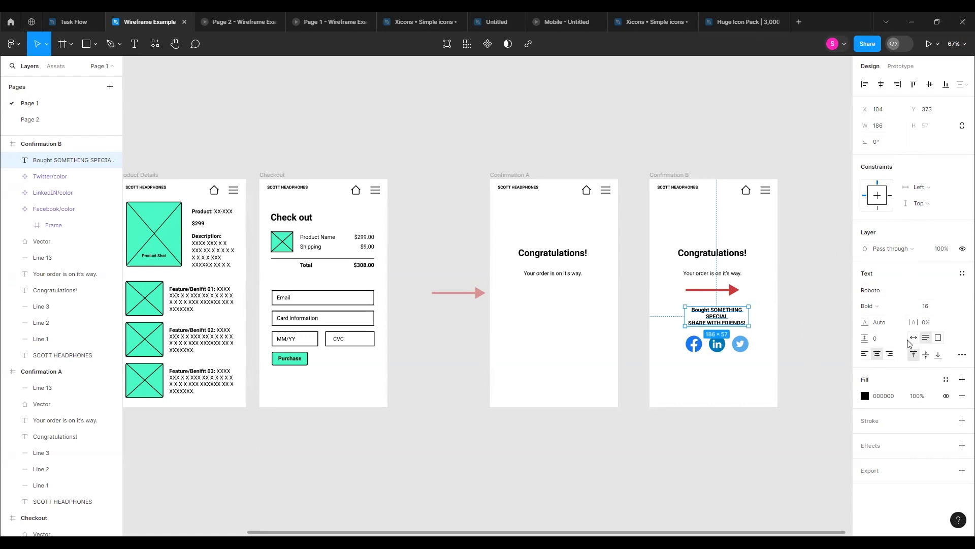
left_click(865, 354)
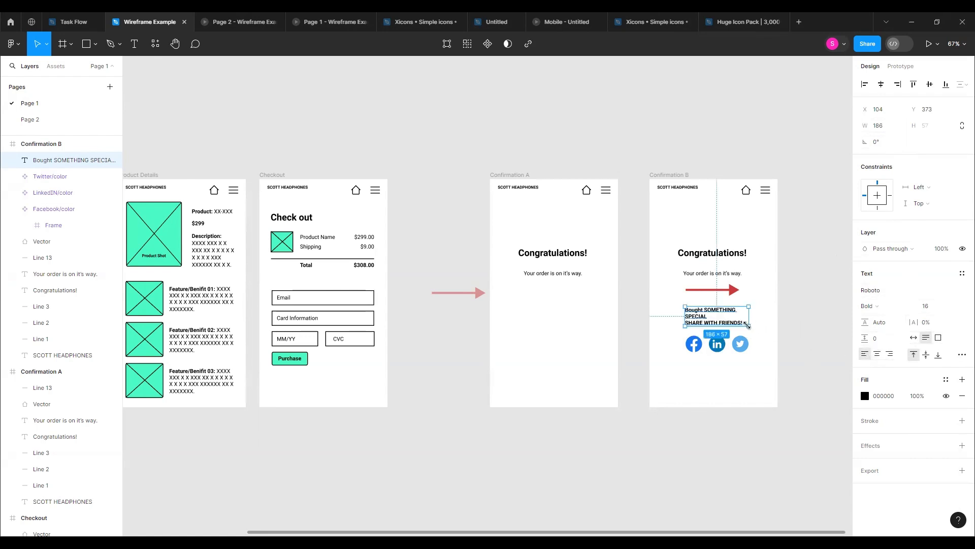
left_click(954, 306)
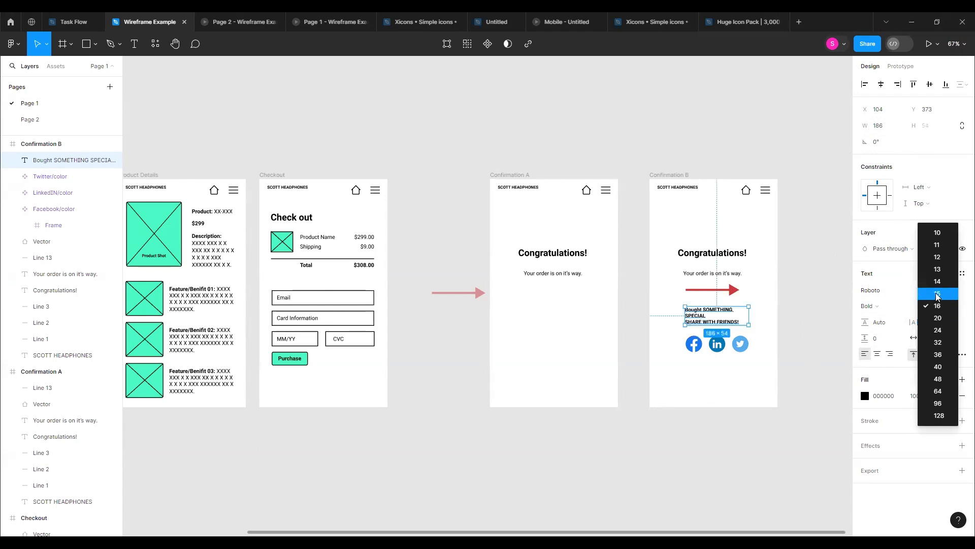
left_click(938, 307)
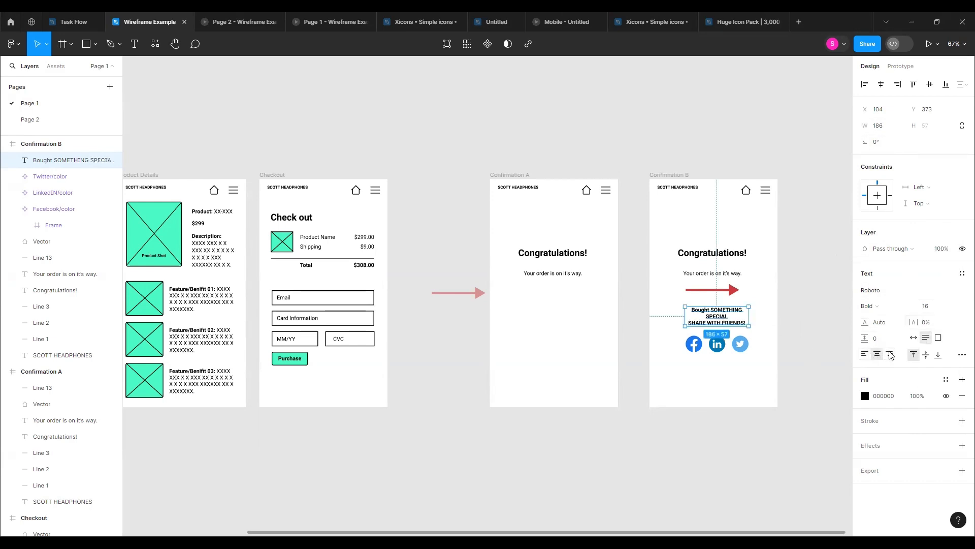
Change the share text's fill to teal, hex 0B99A3
left_click(867, 396)
left_click_drag(748, 391, 762, 381)
left_click_drag(793, 412, 802, 412)
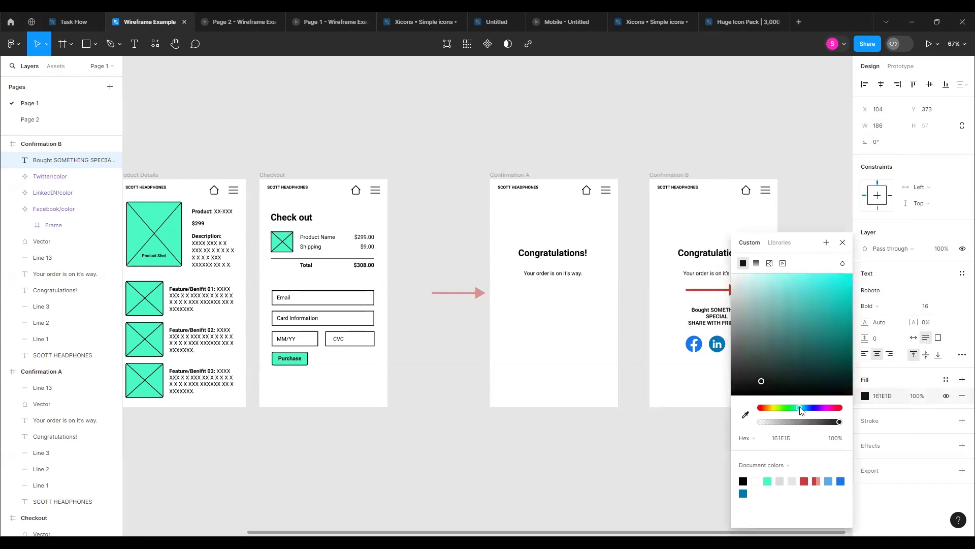
left_click_drag(769, 377, 845, 321)
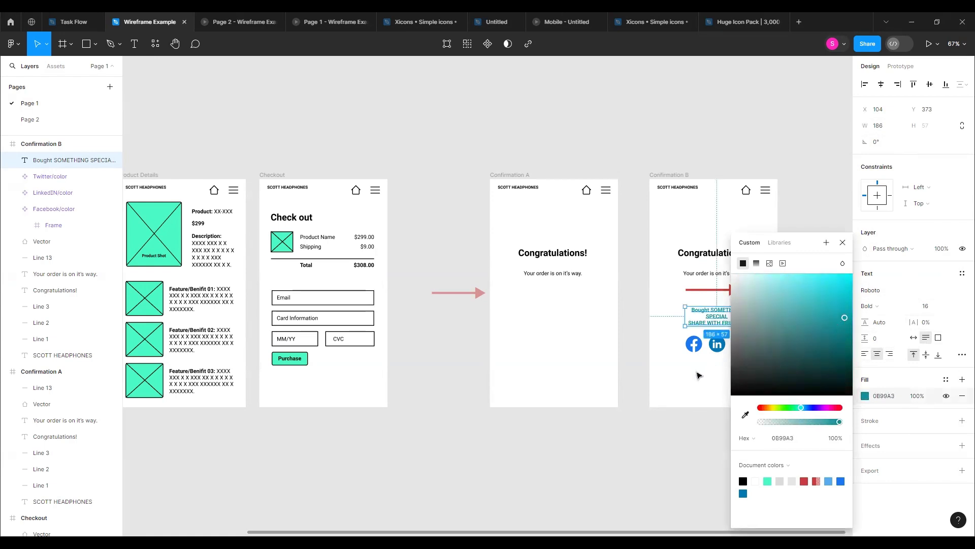
left_click(697, 376)
mouse_move(671, 303)
left_mouse_down()
mouse_move(767, 355)
mouse_move(764, 366)
left_mouse_up()
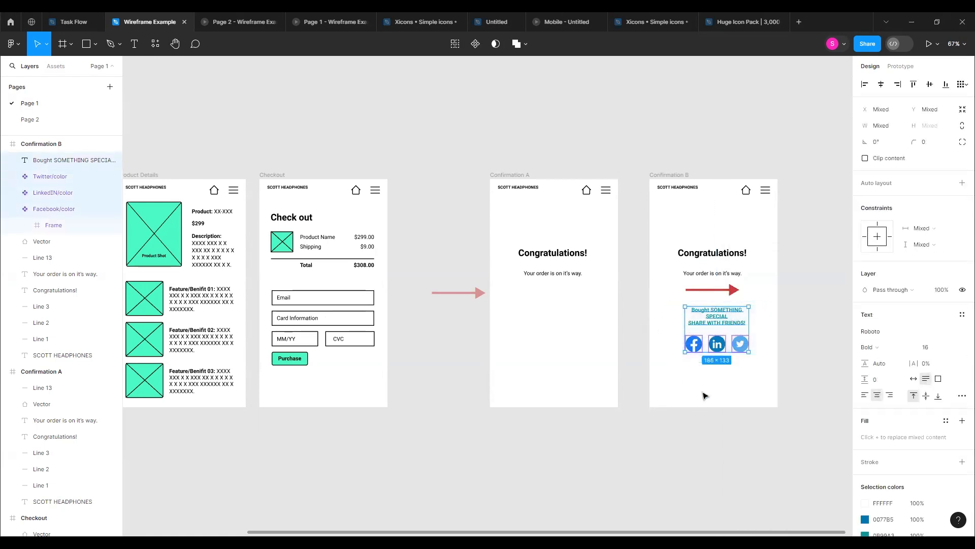
left_click(681, 408)
Draw a rectangle about 250 × 160 around the share text and social icons, and send it to the back
left_click(95, 44)
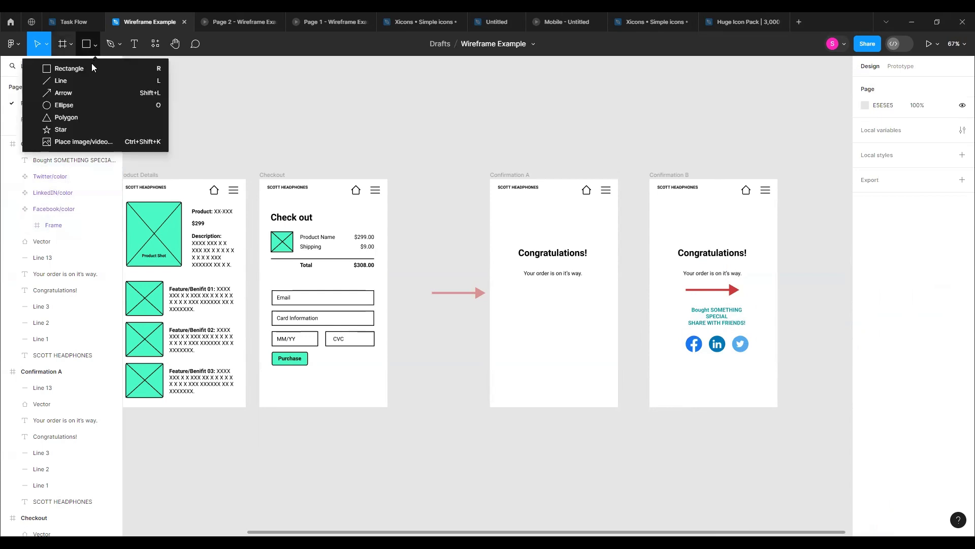
left_click(93, 68)
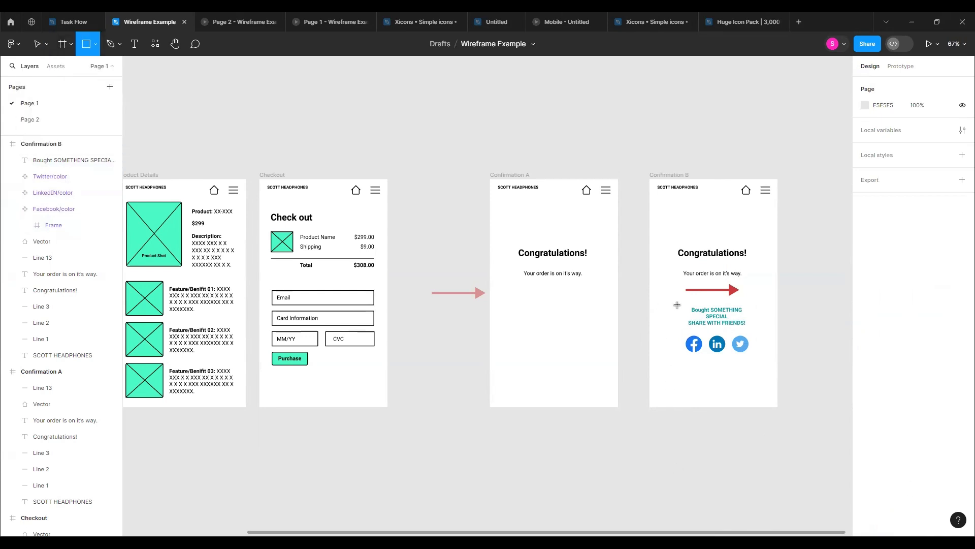
left_click_drag(677, 305, 760, 355)
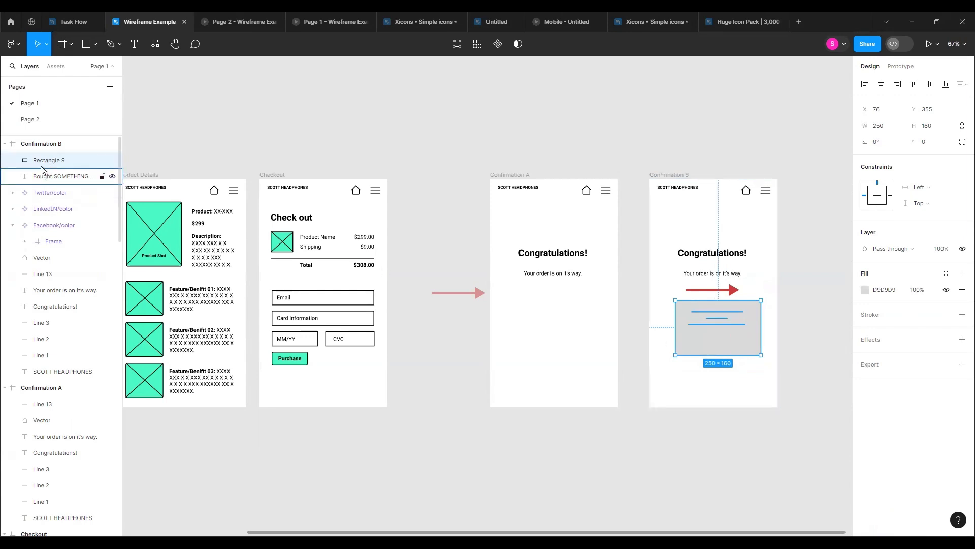
right_click(696, 332)
left_click(737, 329)
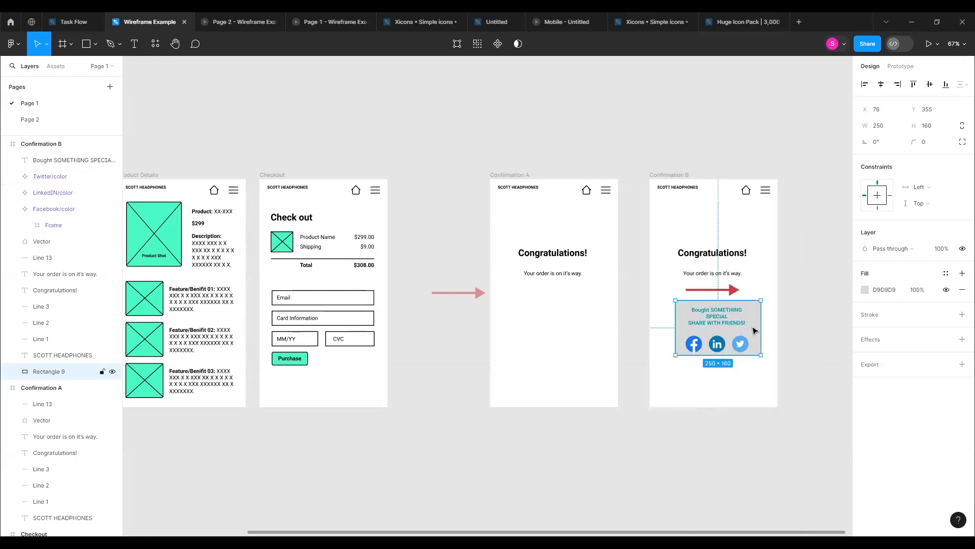
Give the rectangle behind the share text a white FFFFFF fill and a black stroke of width 1
left_click(867, 292)
left_click(866, 294)
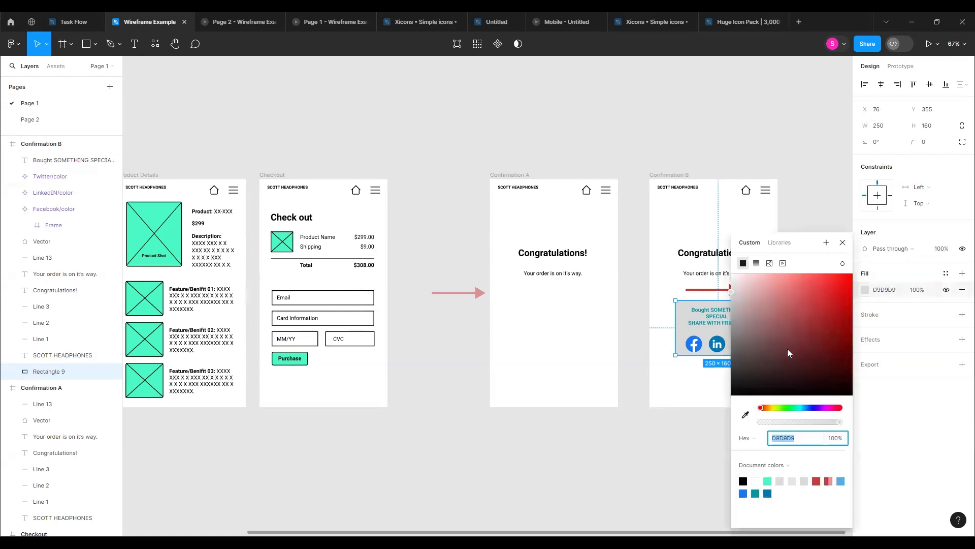
left_click_drag(740, 289, 727, 274)
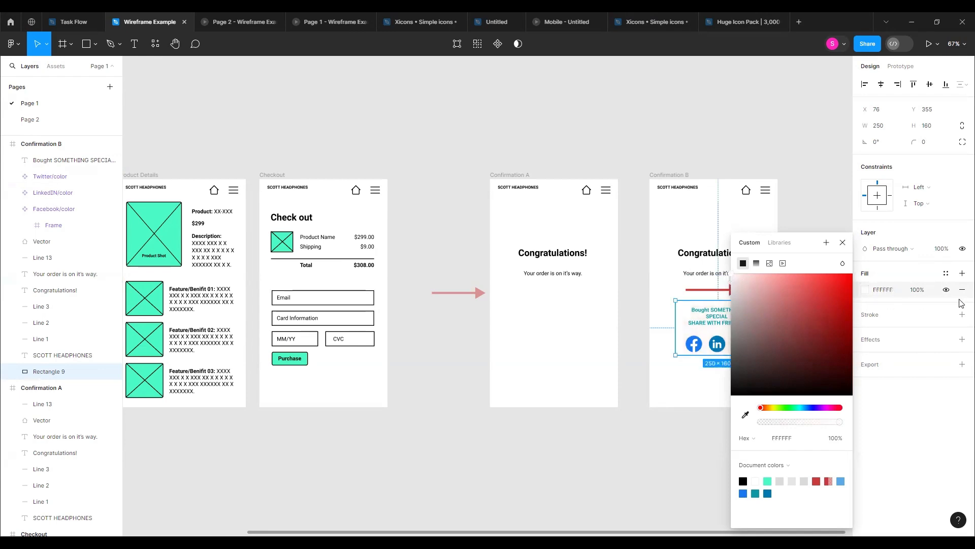
left_click(962, 315)
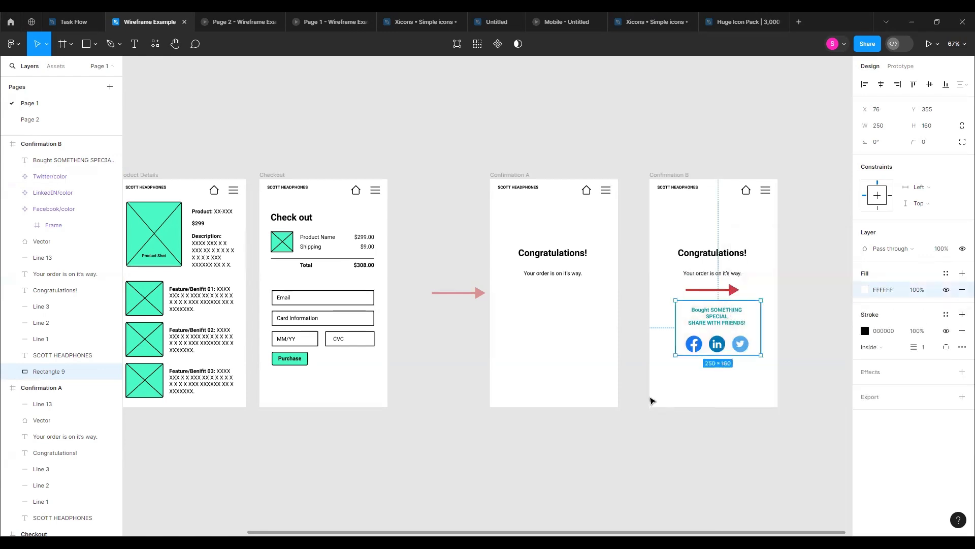
Round the corners of the rectangle around the share text with a radius of 16
left_click(928, 145)
type("16")
key("Return")
left_click(689, 387)
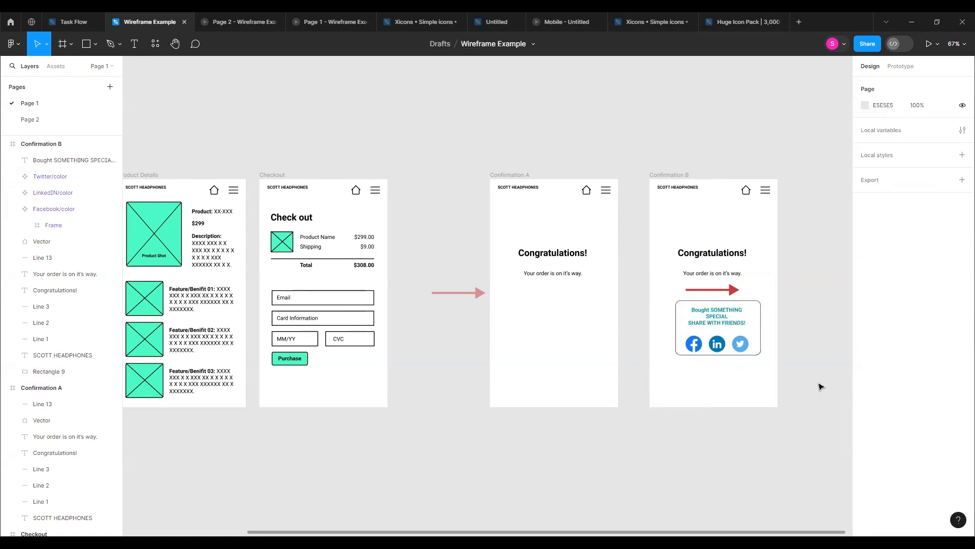
Group the rounded rectangle, share text and three social icons, and copy the group to the same position in Confirmation A
left_click_drag(742, 357, 654, 298)
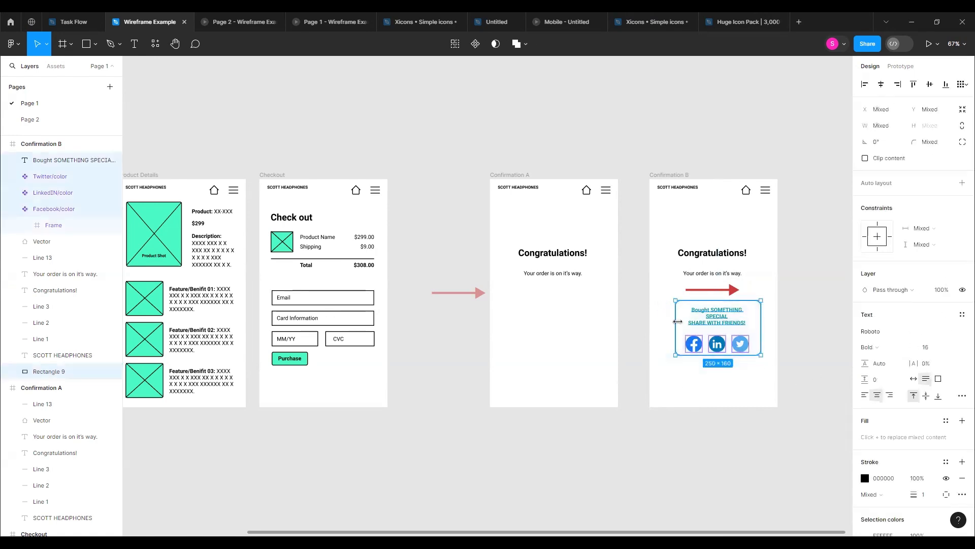
right_click(693, 331)
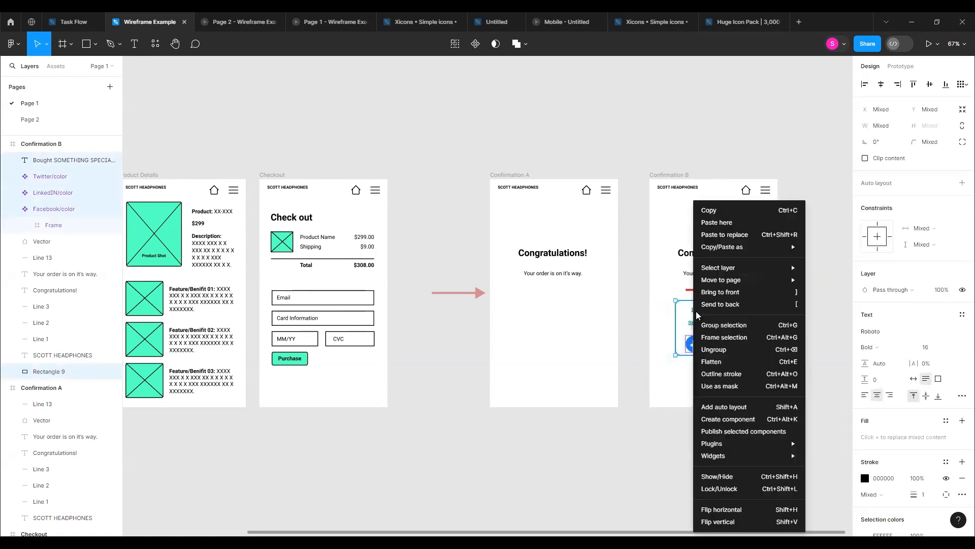
left_click(719, 327)
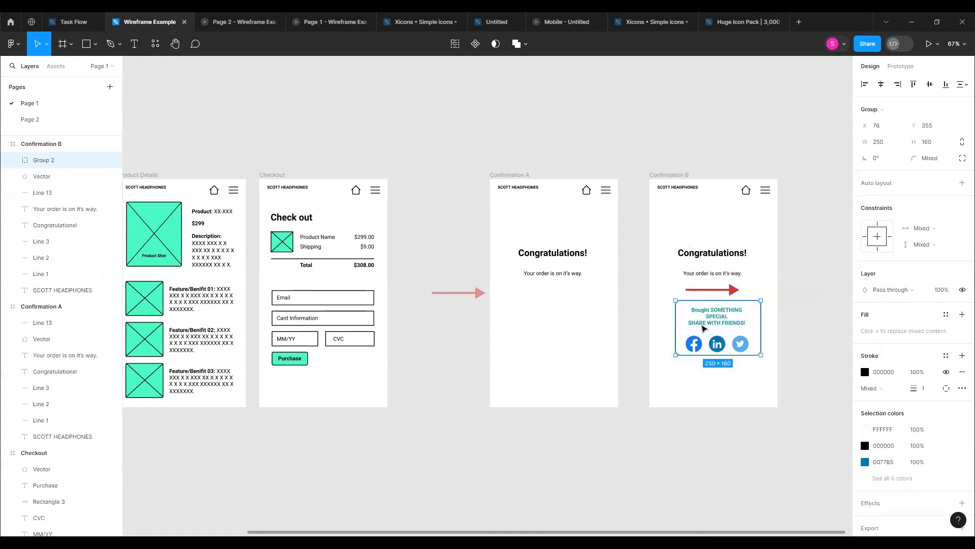
left_click(506, 175)
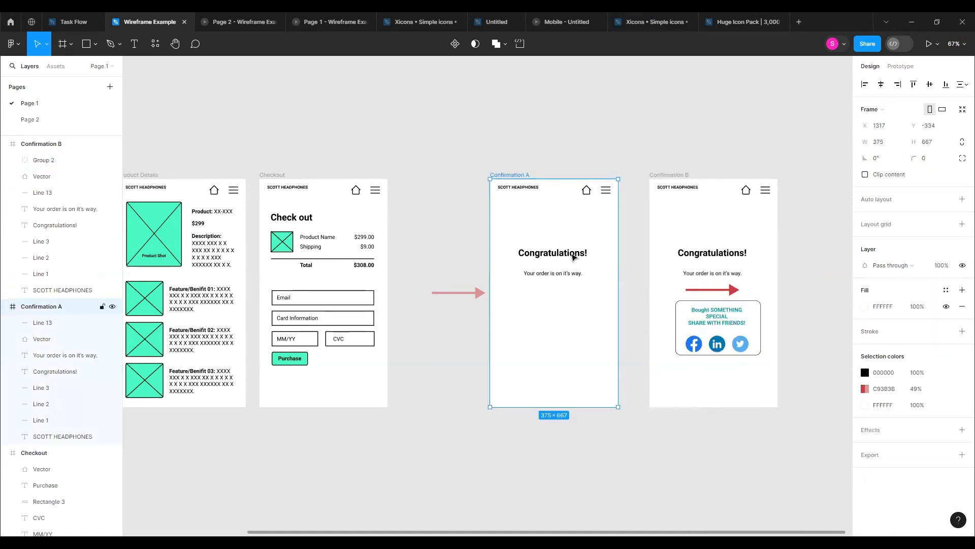
key("ctrl+v")
left_click(472, 446)
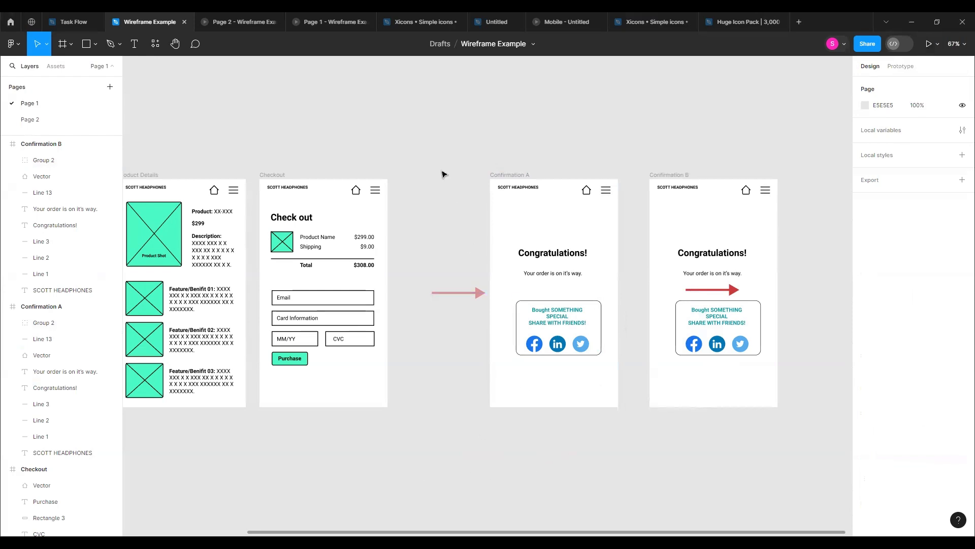
Preview the prototype in presentation view, stepping back from the confirmation screen to Product Details and testing that screen's interactions
left_click(305, 22)
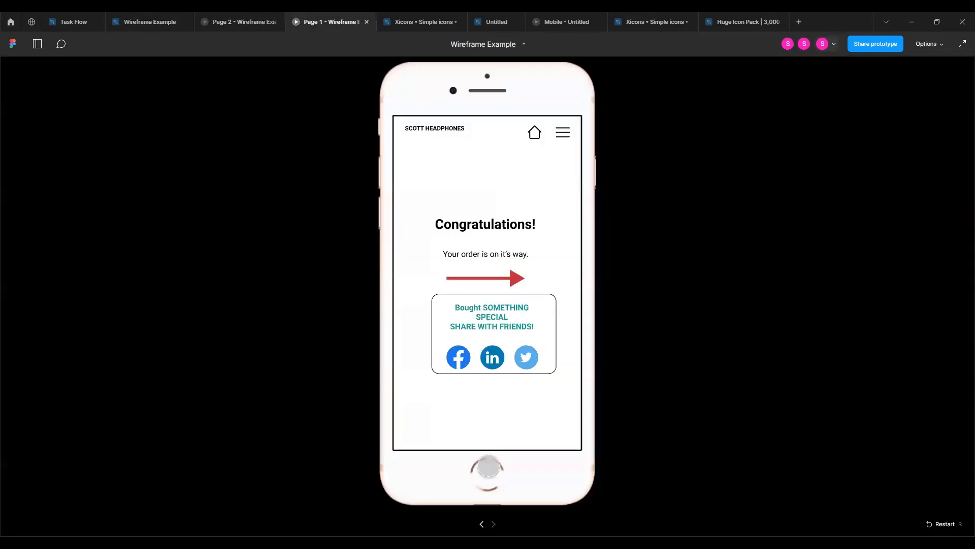
key("Left")
key("Left")
key("Left")
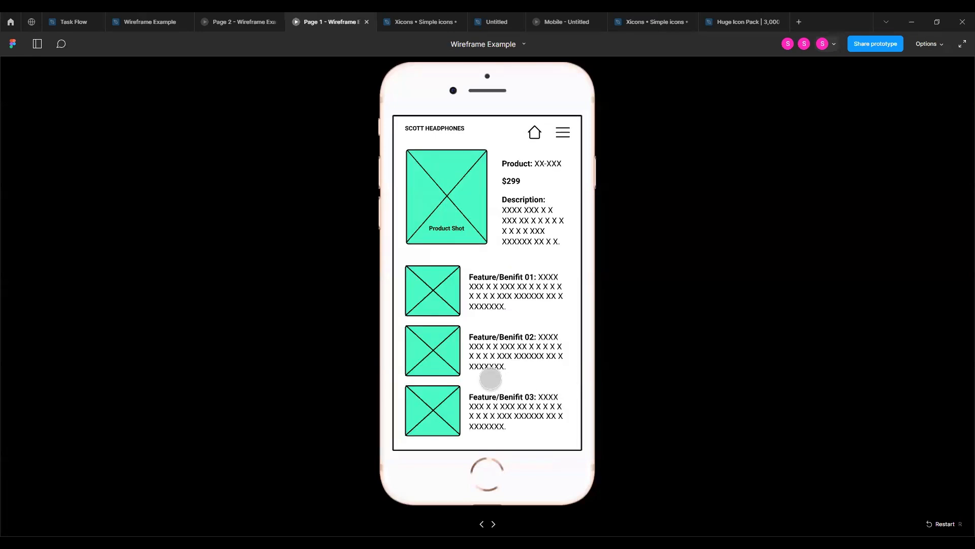
left_click(506, 400)
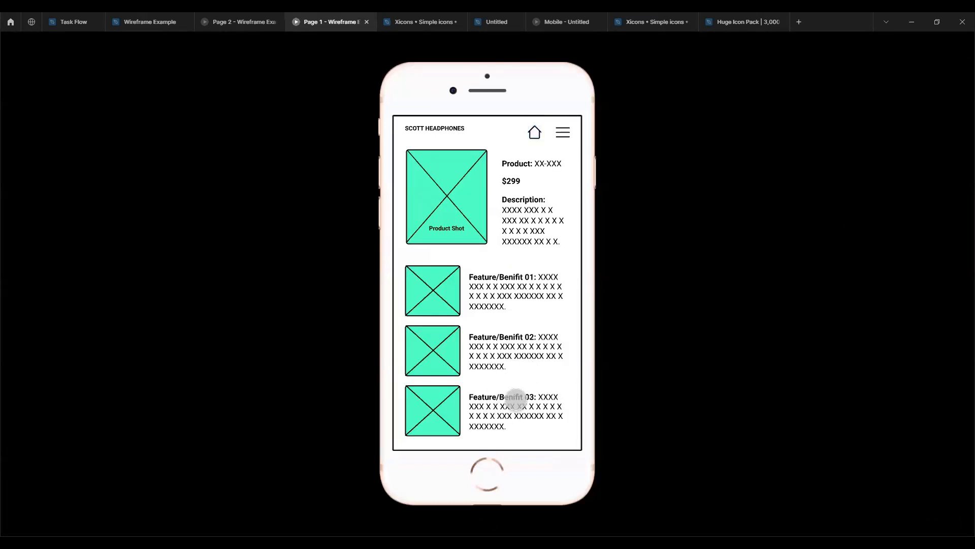
left_click(514, 400)
left_click(459, 380)
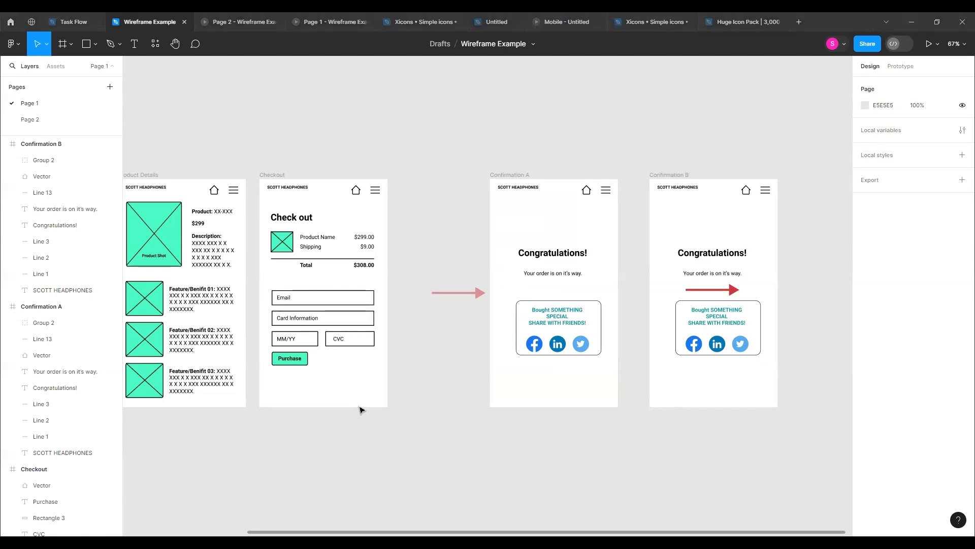
scroll(369, 427, "down", 3)
scroll(369, 427, "down", 2)
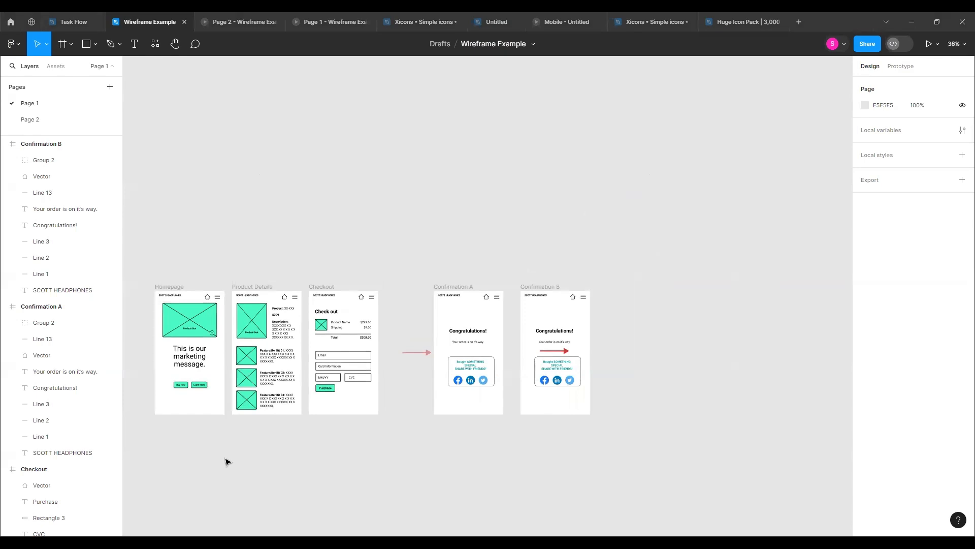
scroll(179, 290, "left", 4)
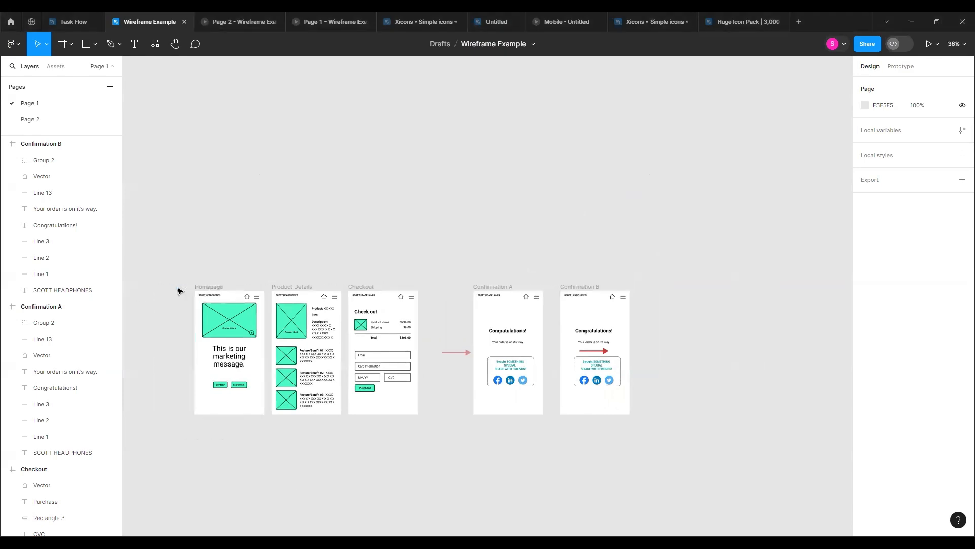
scroll(325, 455, "up", 5)
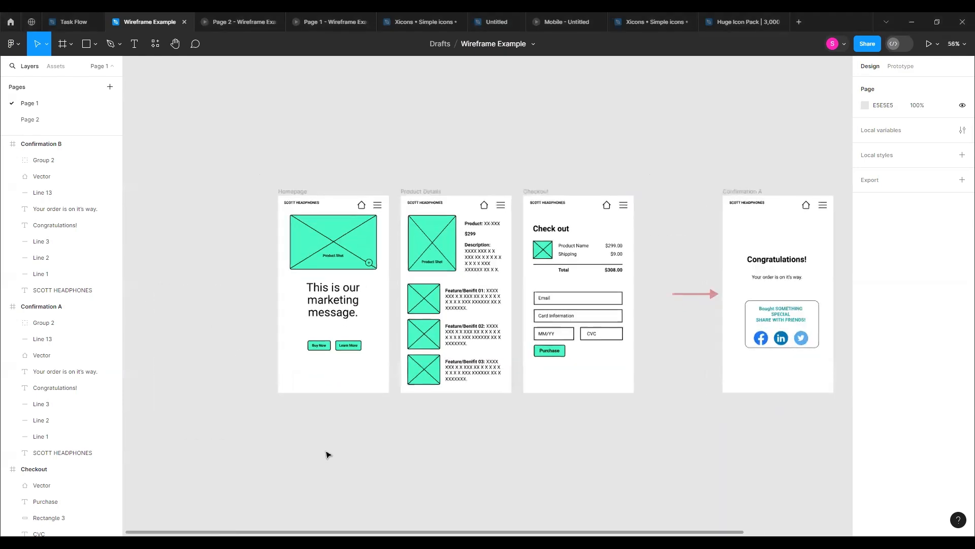
scroll(382, 467, "up", 4)
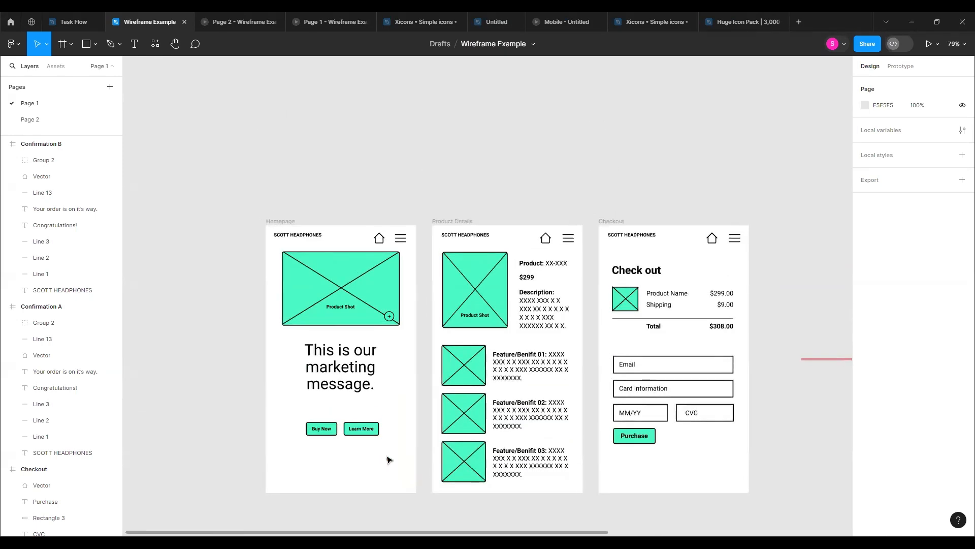
scroll(387, 457, "left", 1)
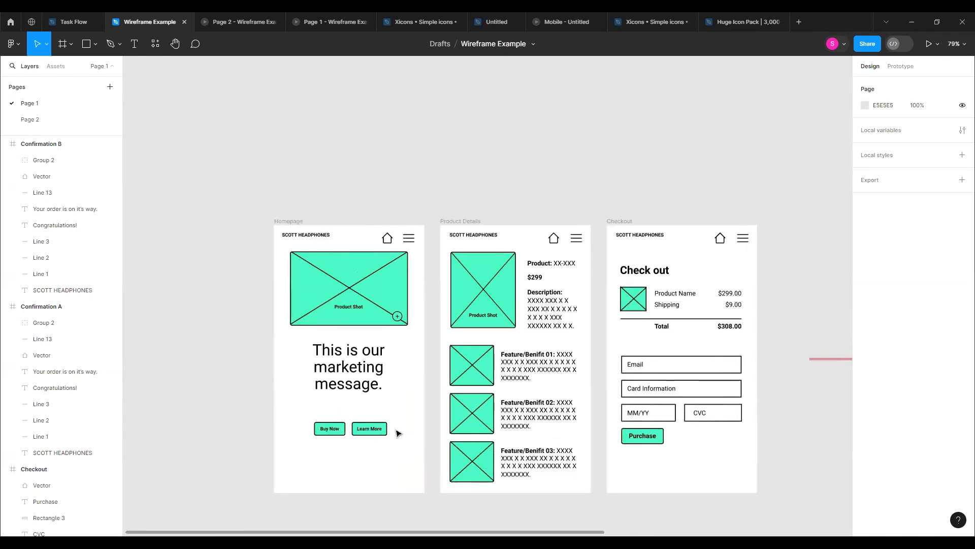